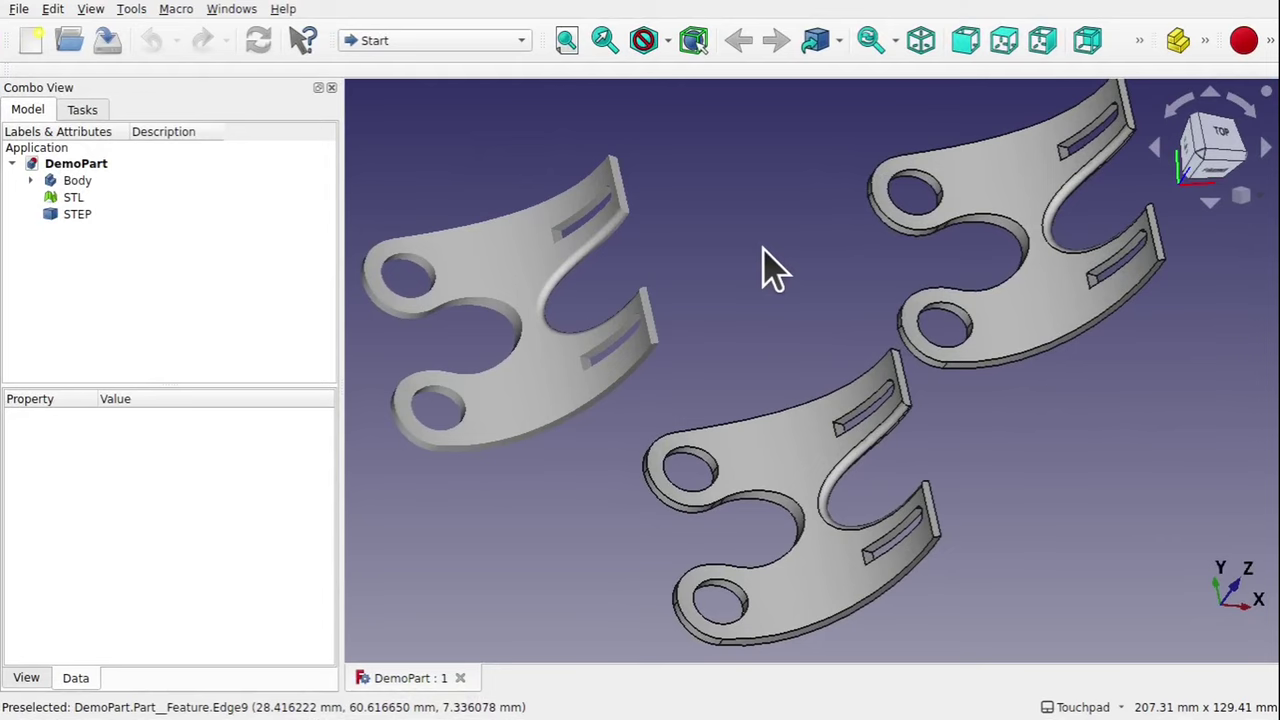
Examine the Body's feature history and its export file formats, trying STEP with colors, without exporting anything
click(57, 184)
click(31, 181)
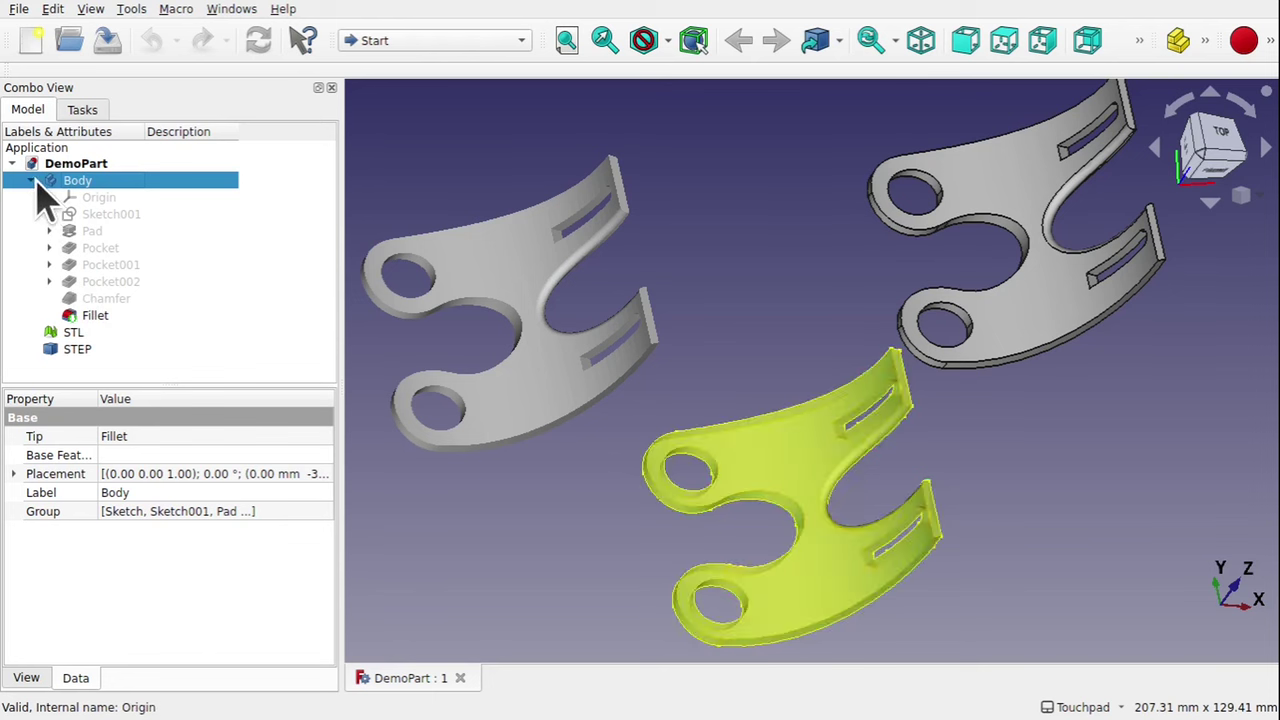
click(20, 10)
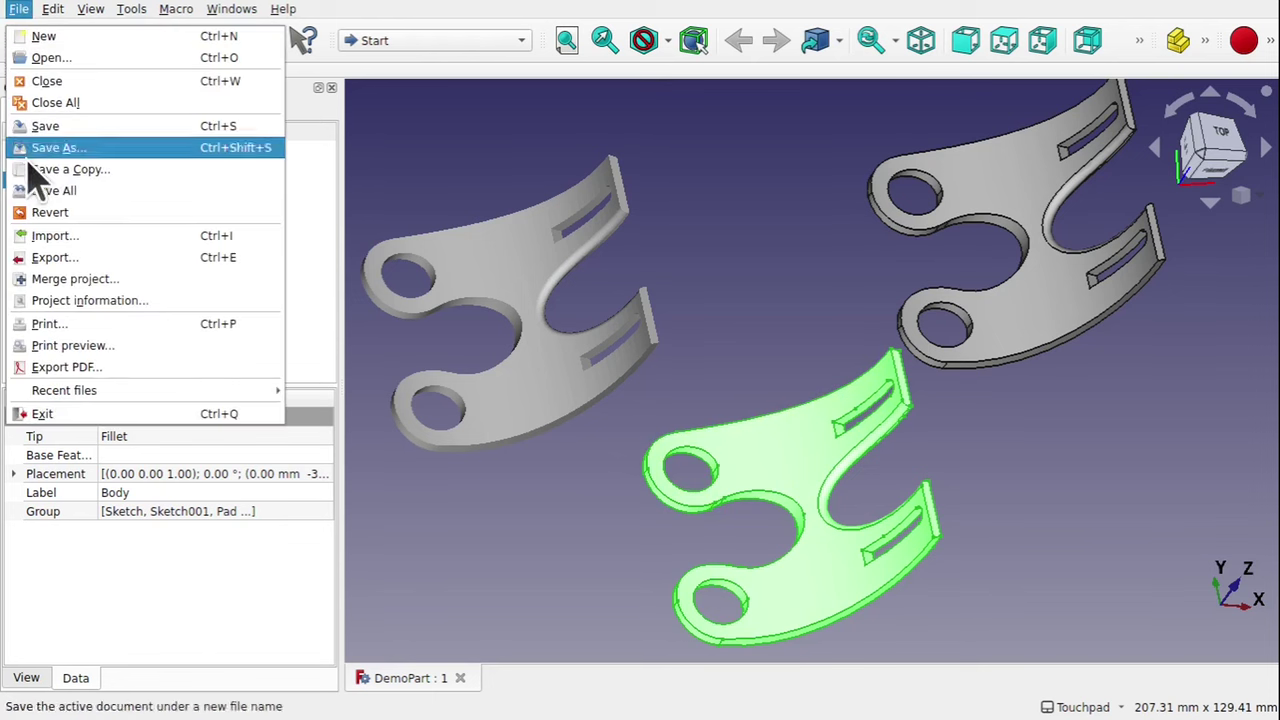
click(70, 252)
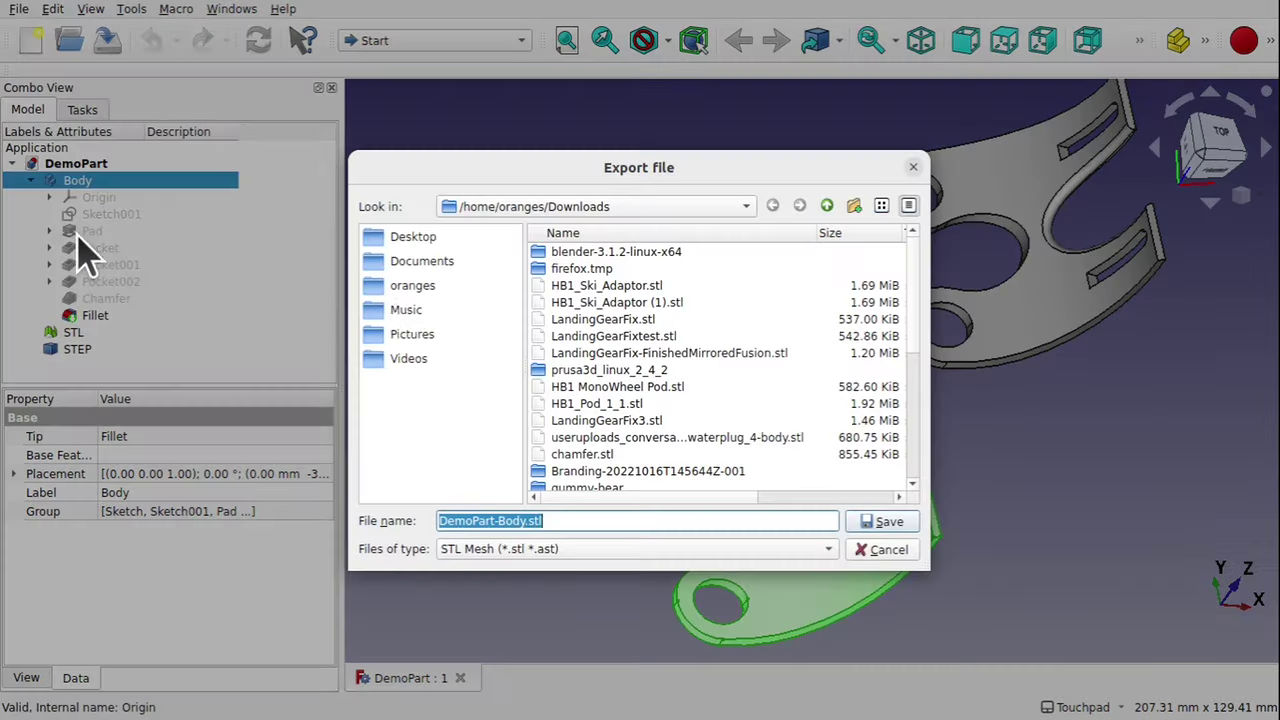
click(572, 549)
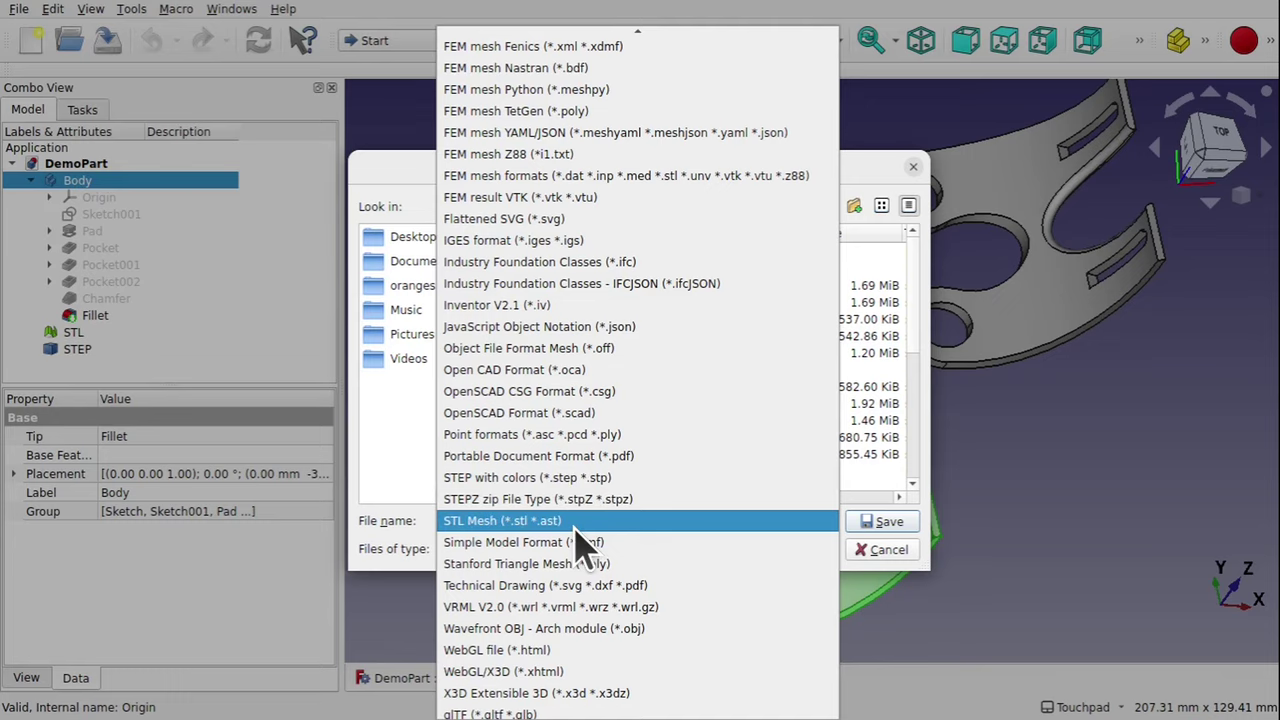
click(530, 481)
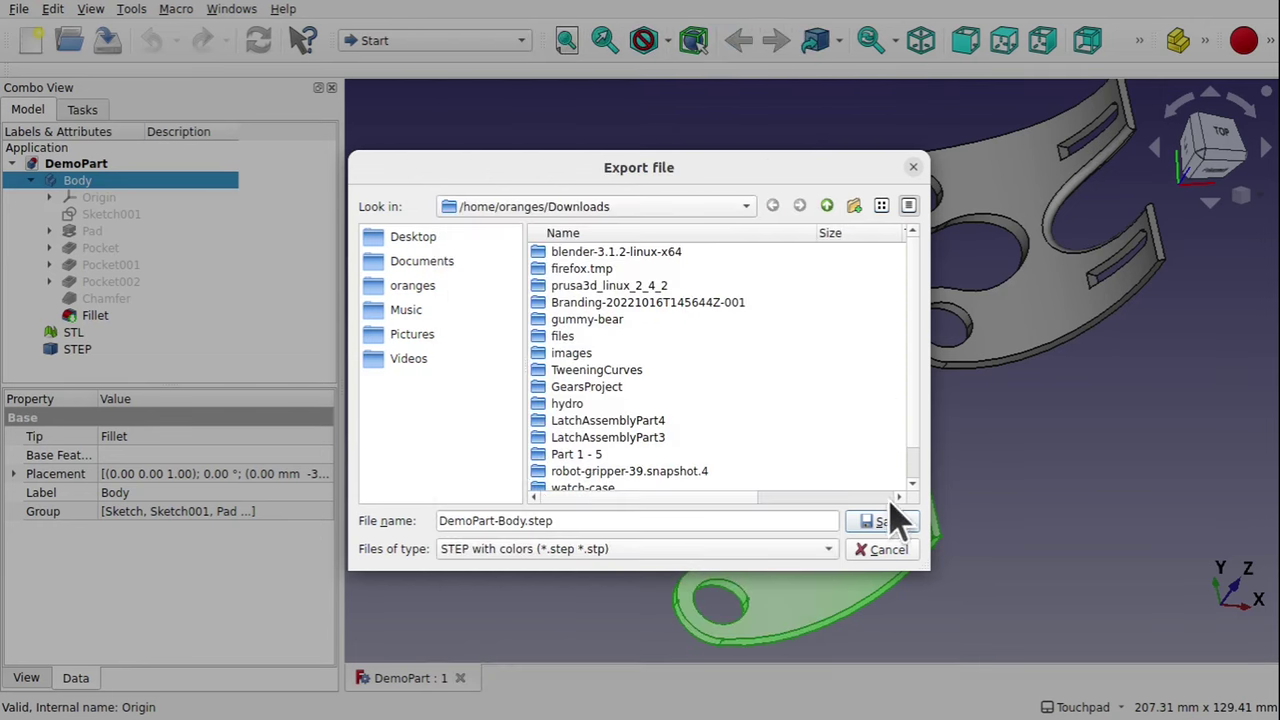
click(913, 167)
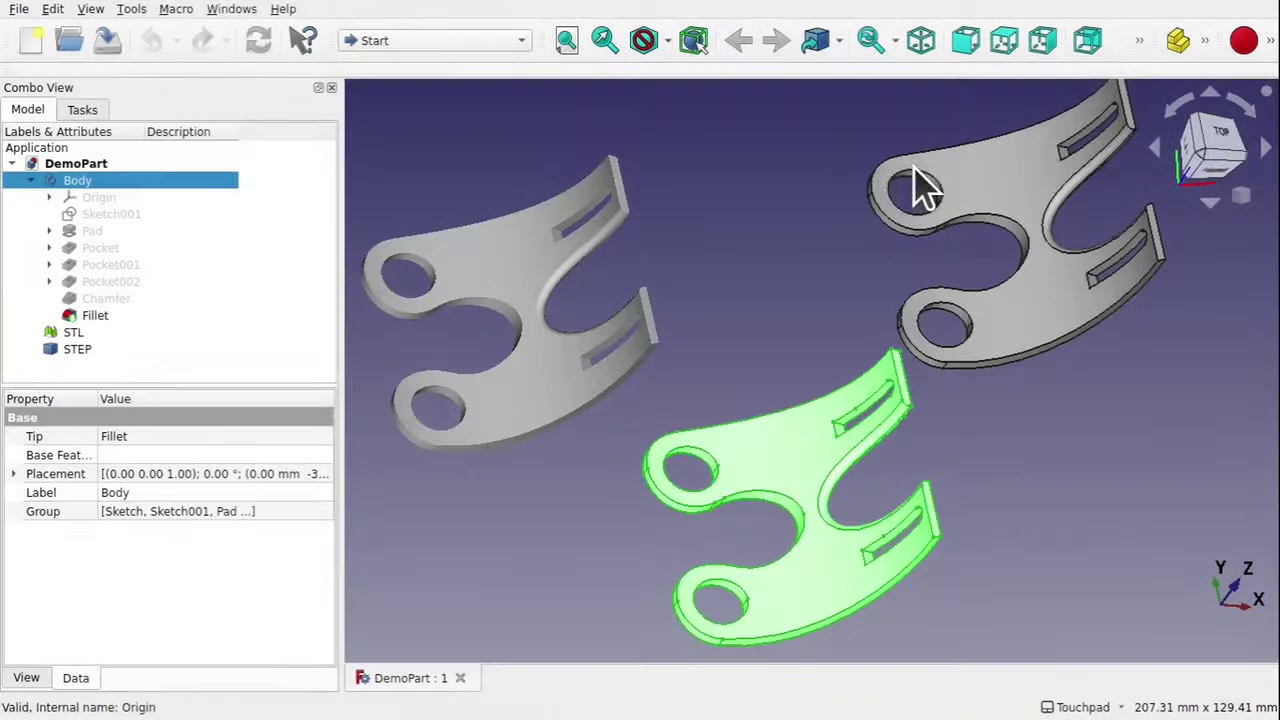
Review the STEP import and export preferences without changing them
click(52, 10)
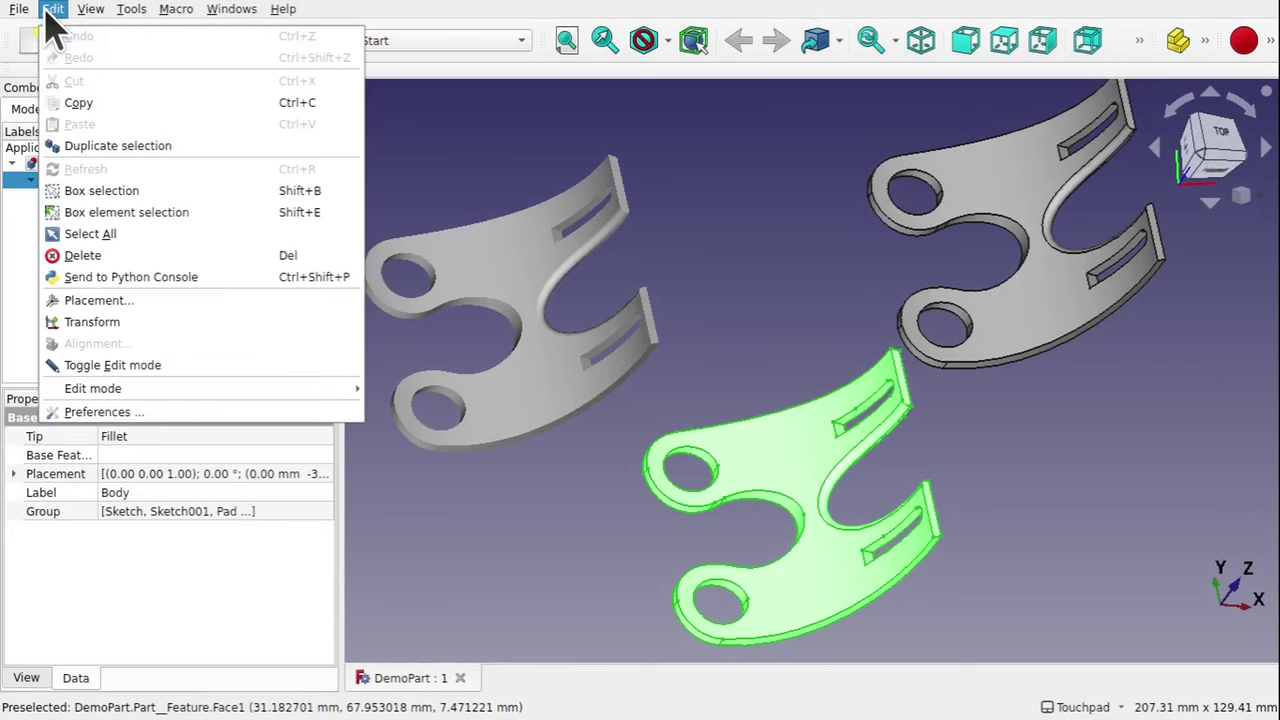
click(112, 415)
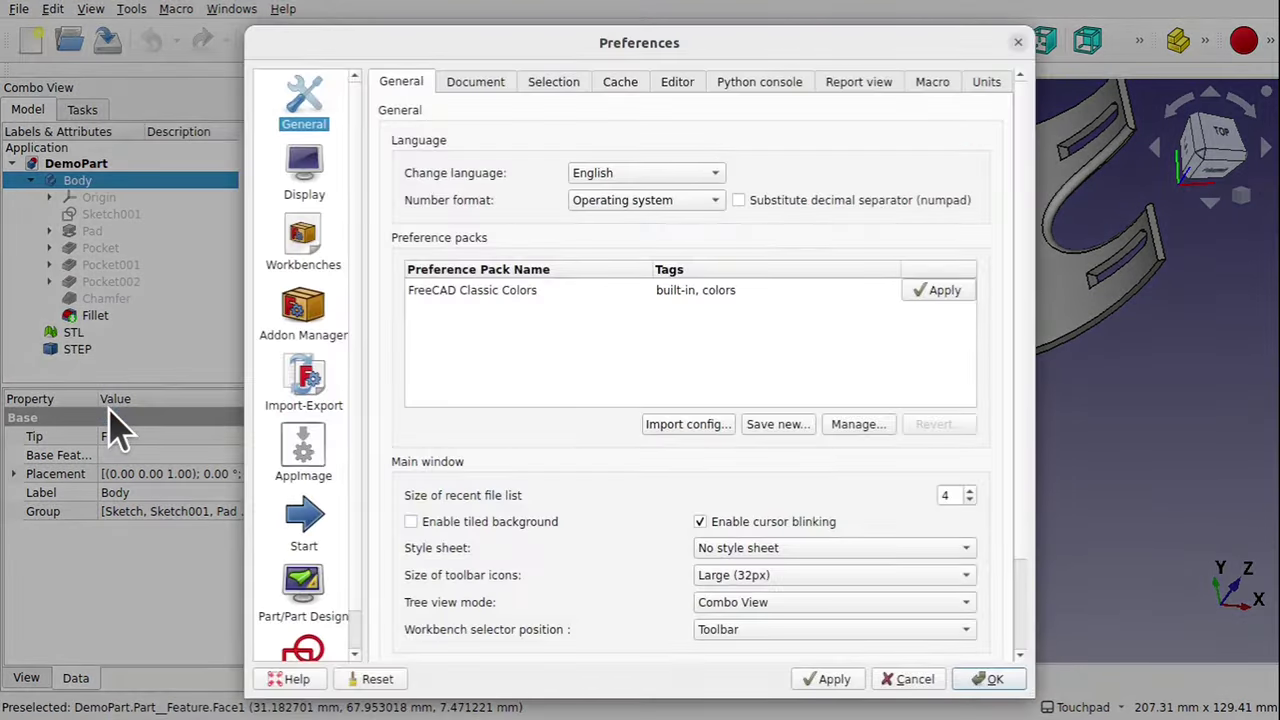
click(313, 408)
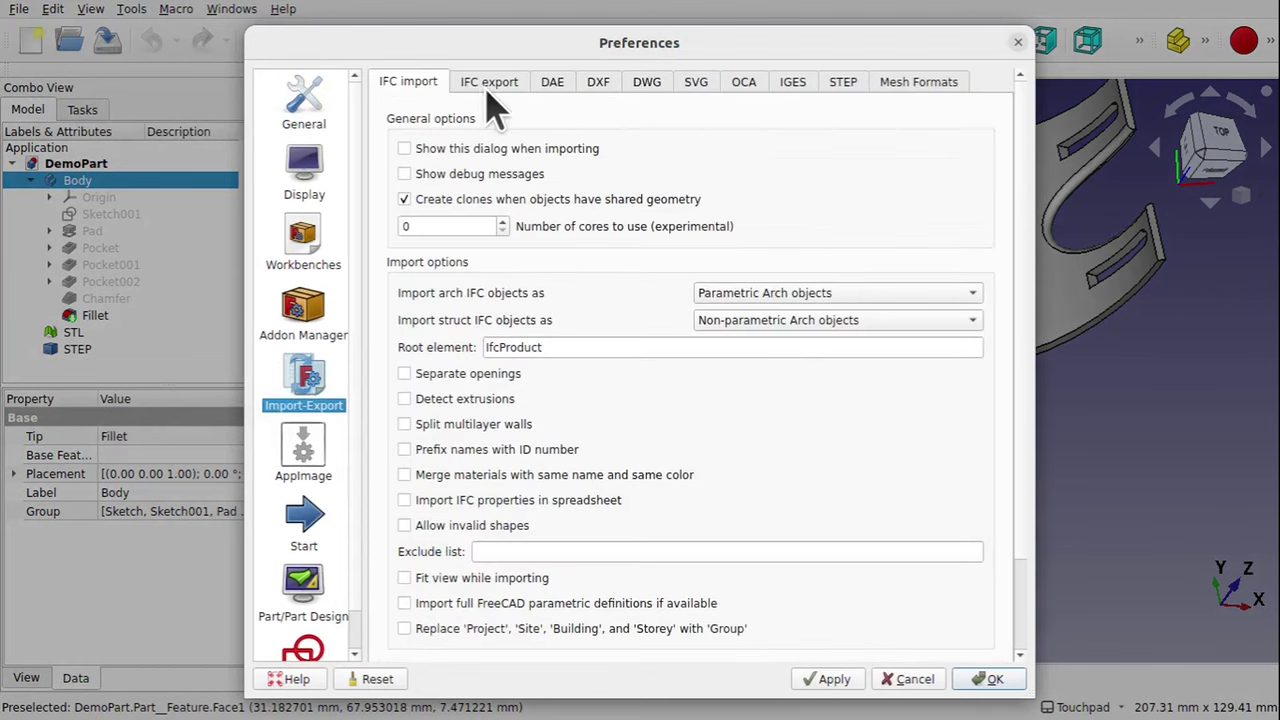
click(843, 86)
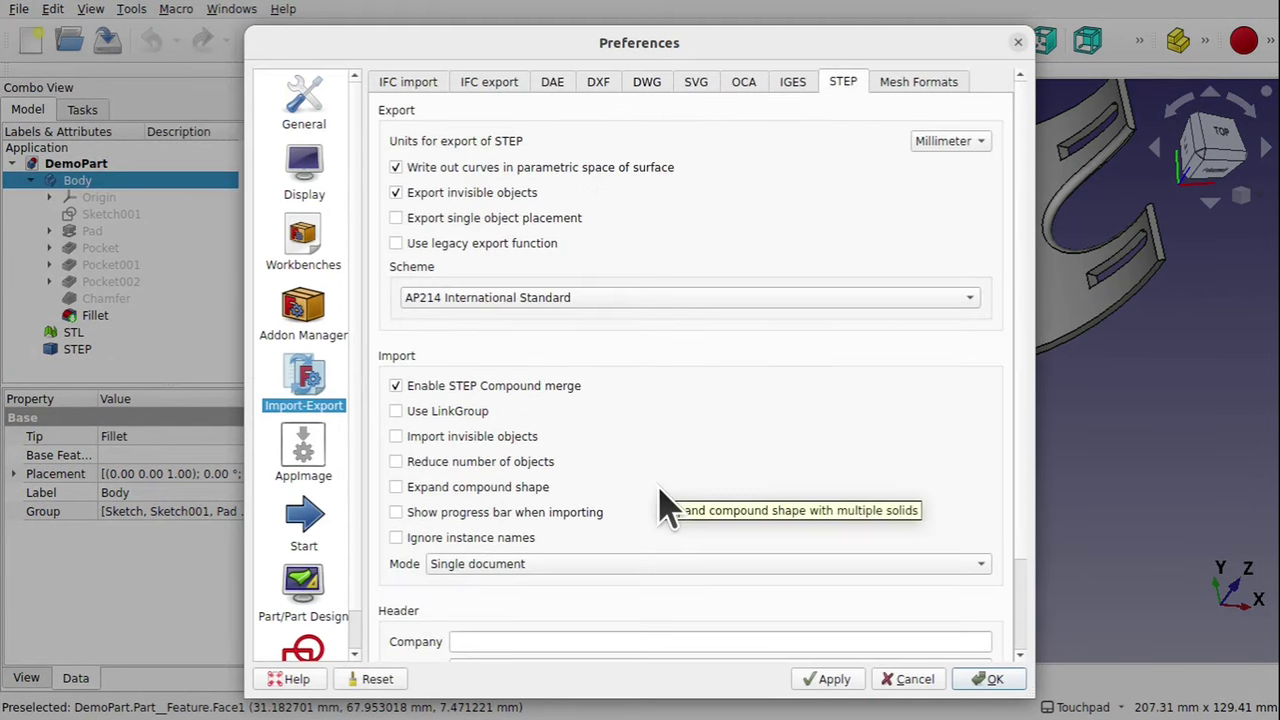
click(909, 680)
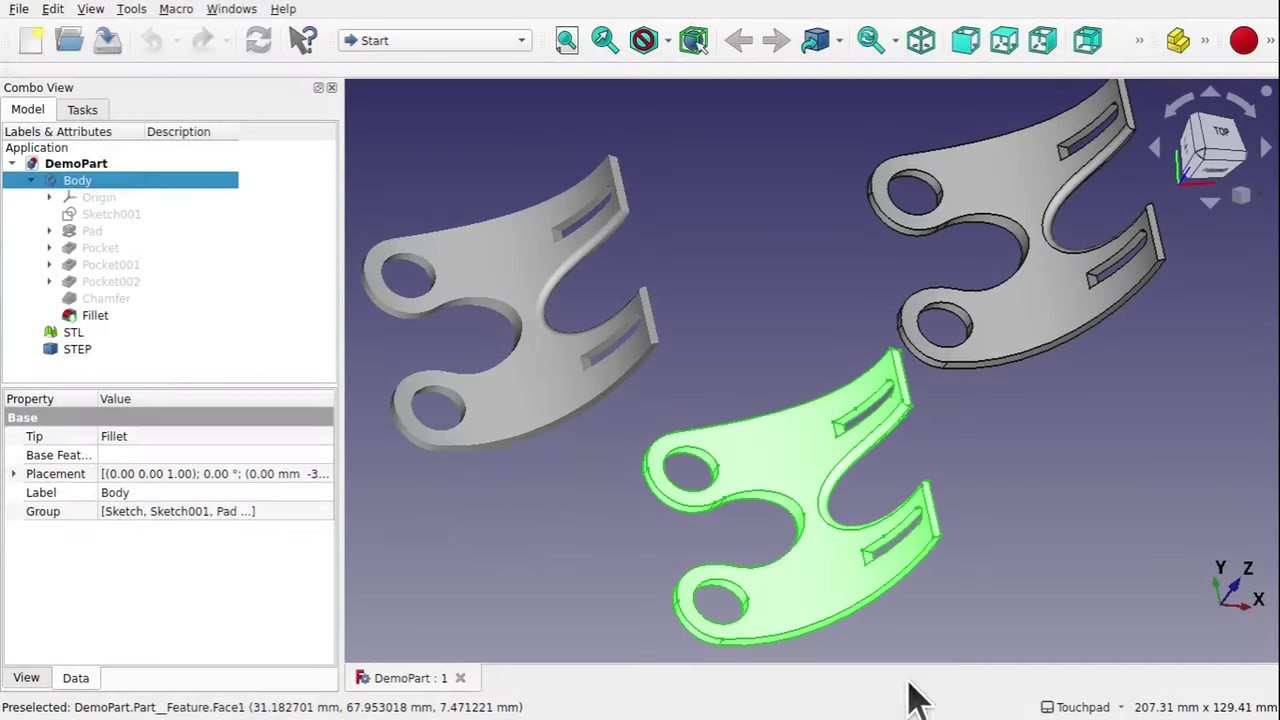
Compare the properties of the imported STEP and STL objects
click(65, 349)
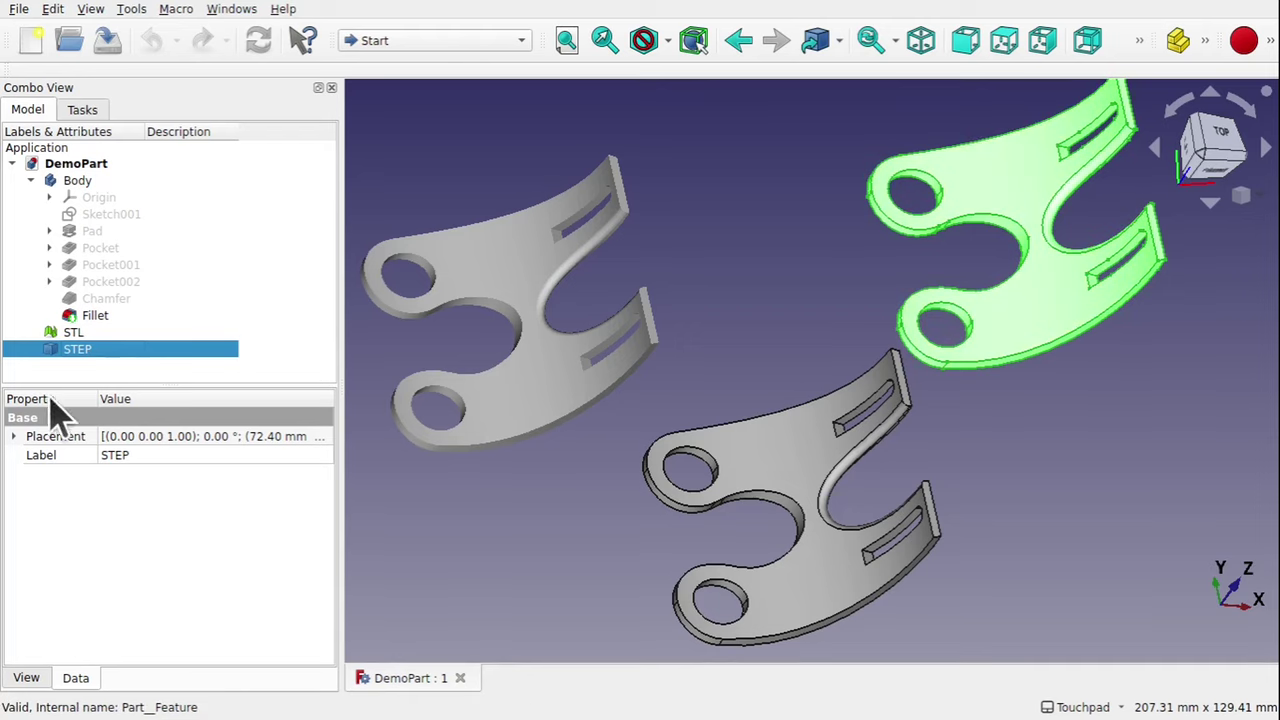
click(79, 333)
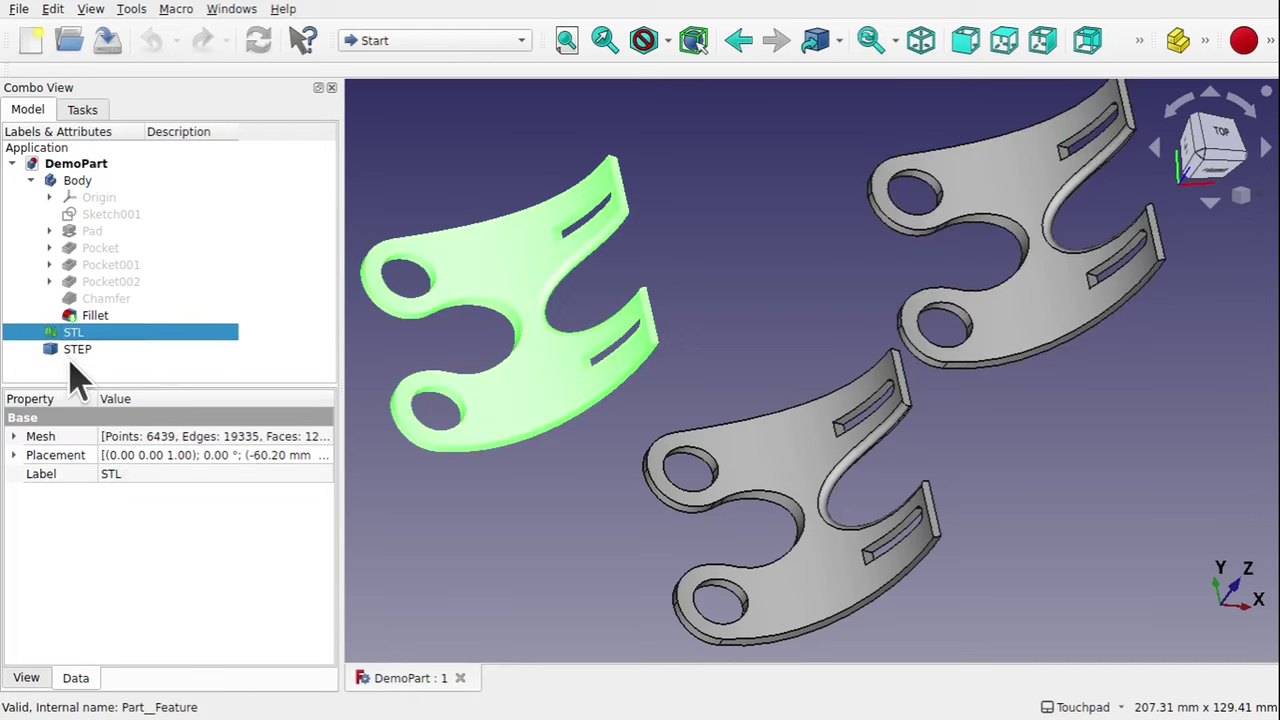
click(72, 368)
click(80, 350)
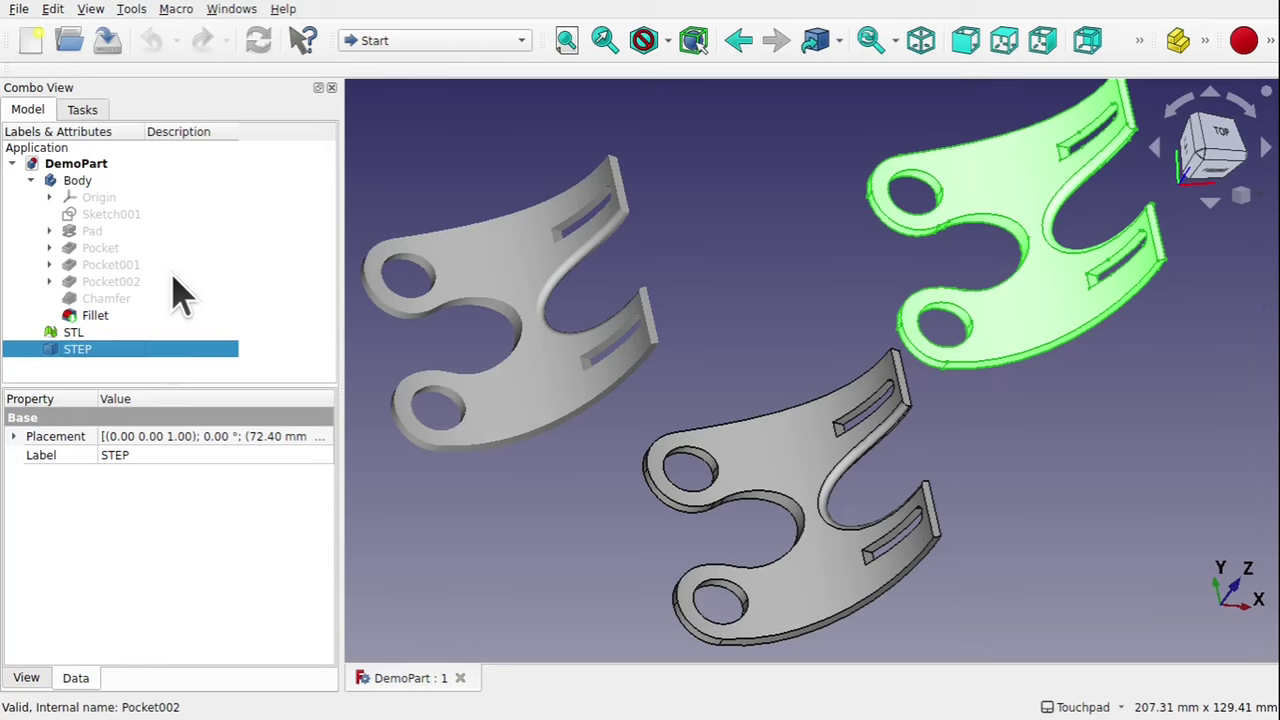
click(76, 332)
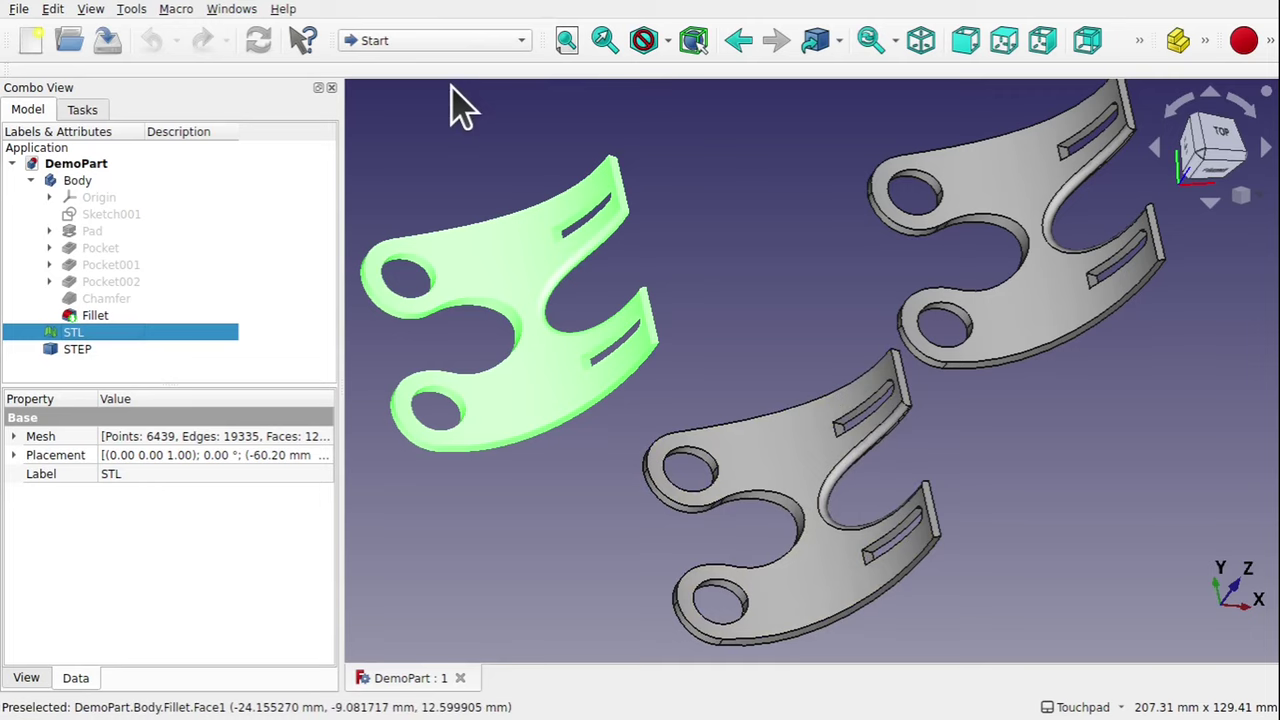
Clear the selection and inspect the STL mesh, the Body and the STEP part from several angles
click(452, 150)
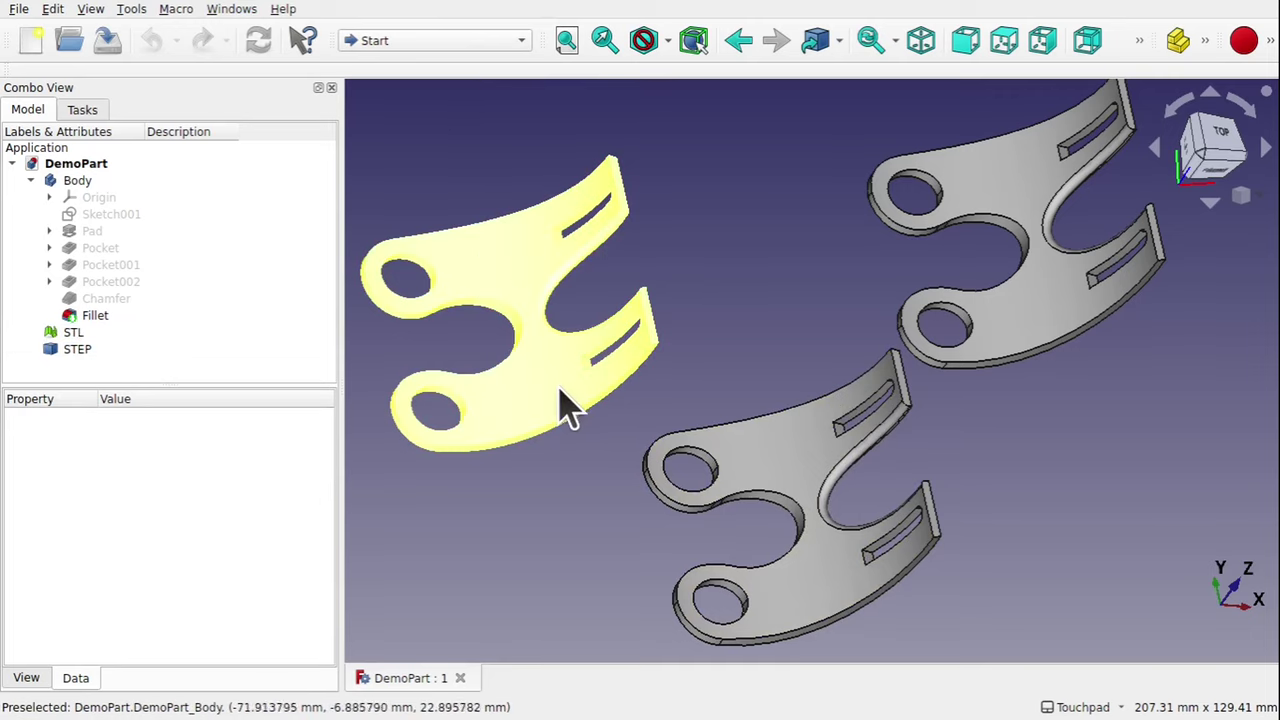
alt+drag(517, 434, 794, 337)
alt+drag(857, 223, 855, 195)
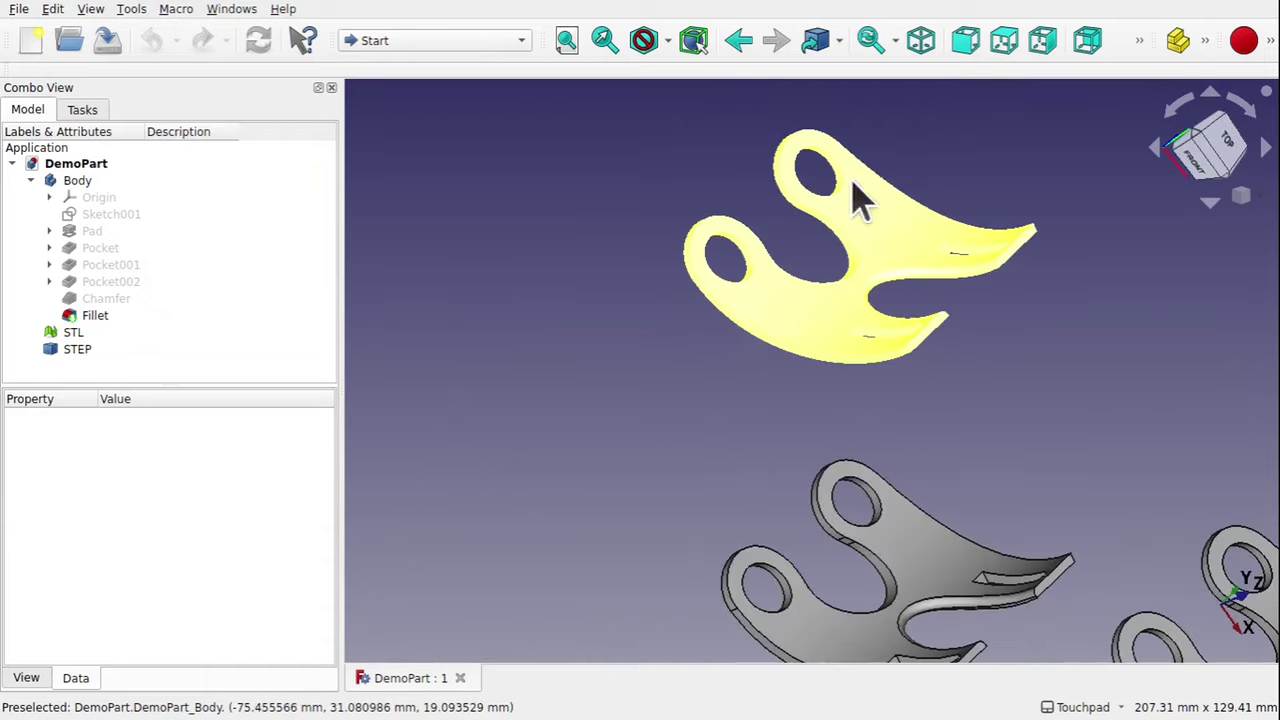
shift+drag(971, 291, 710, 262)
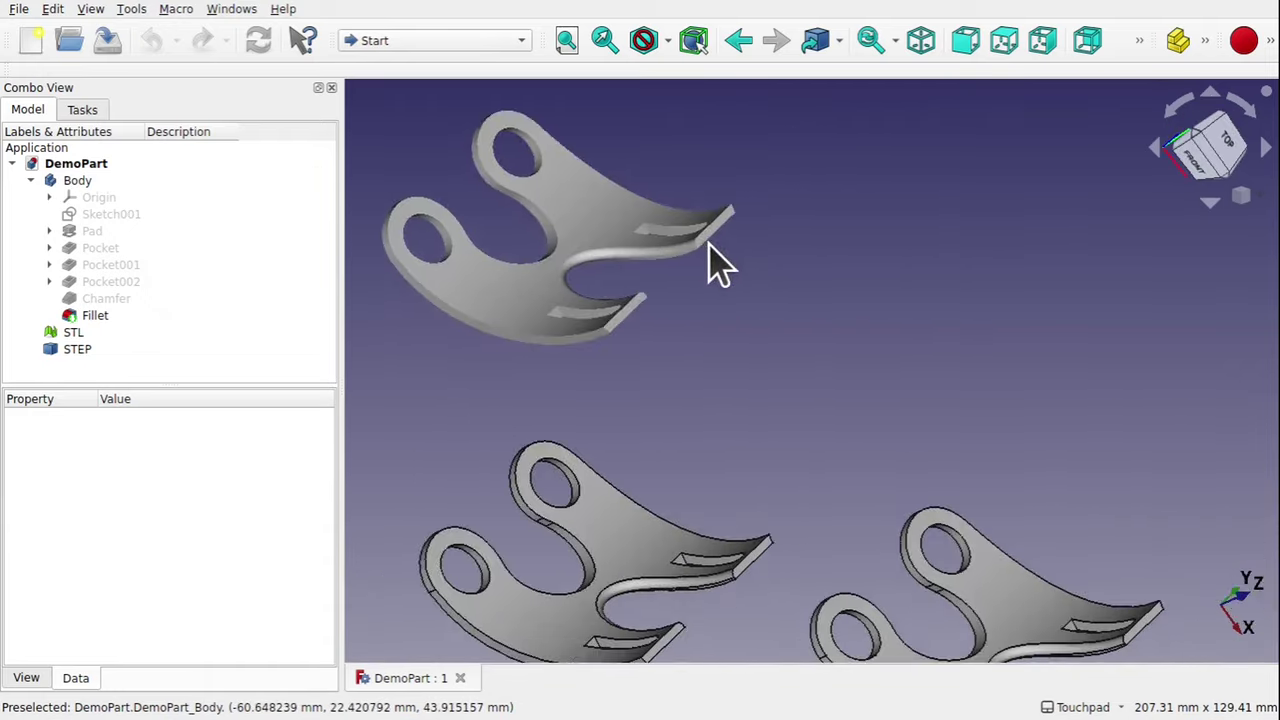
scroll(712, 263, down, 3)
alt+drag(829, 500, 951, 321)
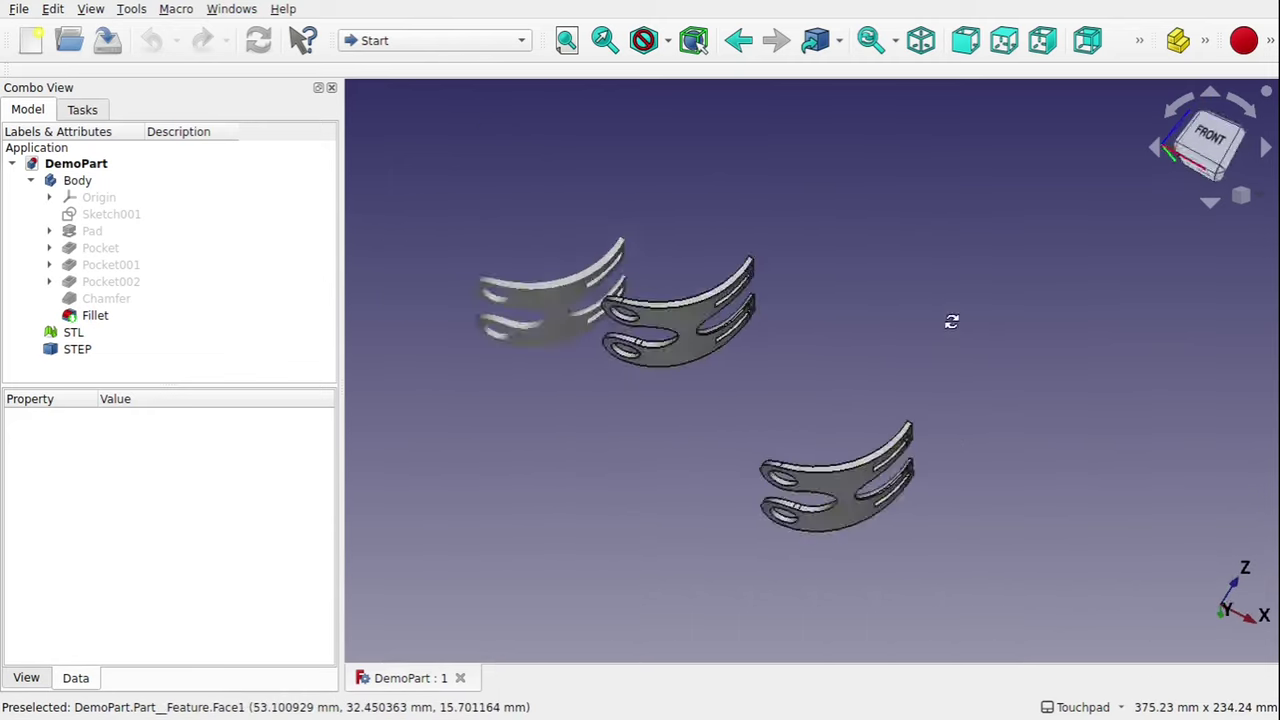
scroll(829, 495, up, 5)
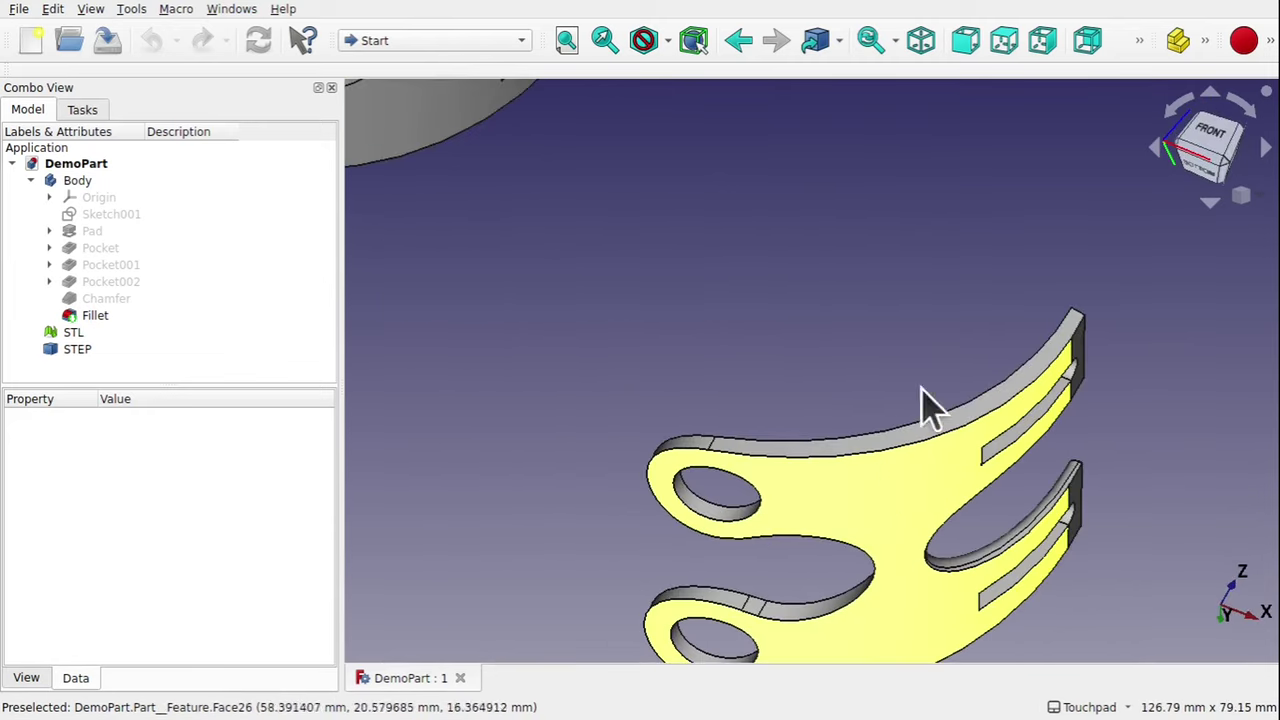
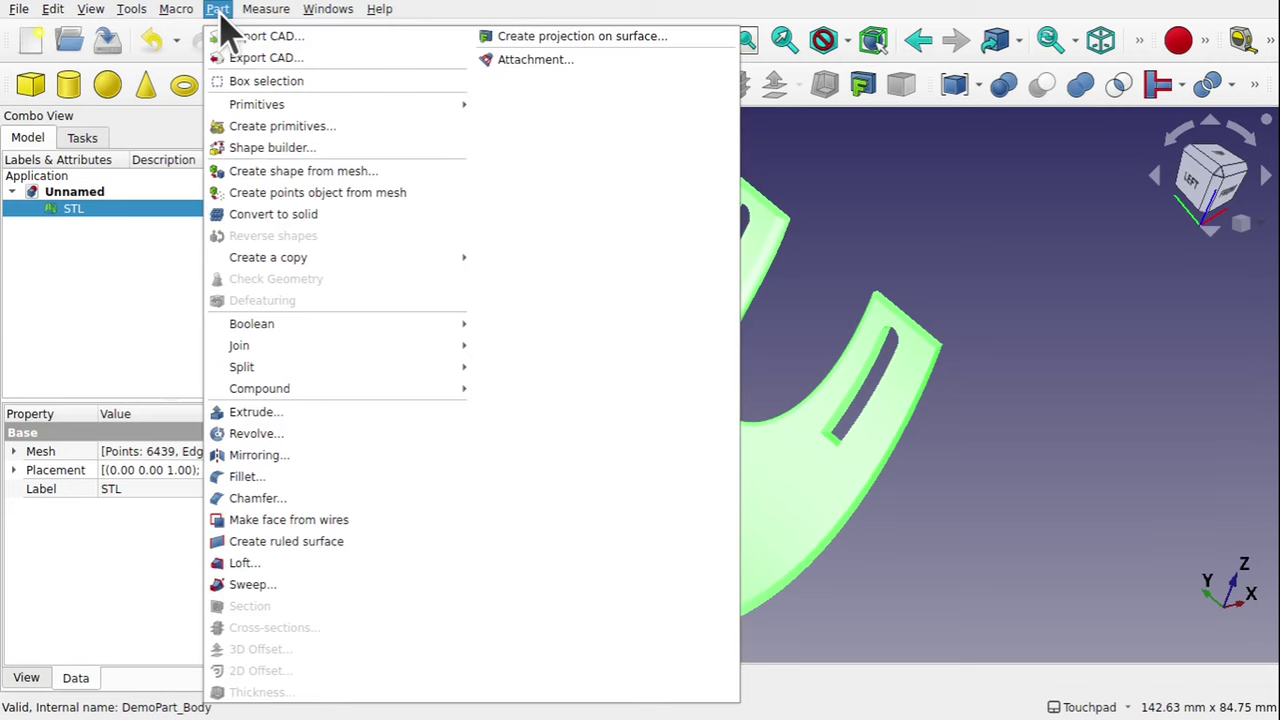
Create a sewn shape from the STL mesh with a 0.10 tolerance and hide the original mesh
click(368, 178)
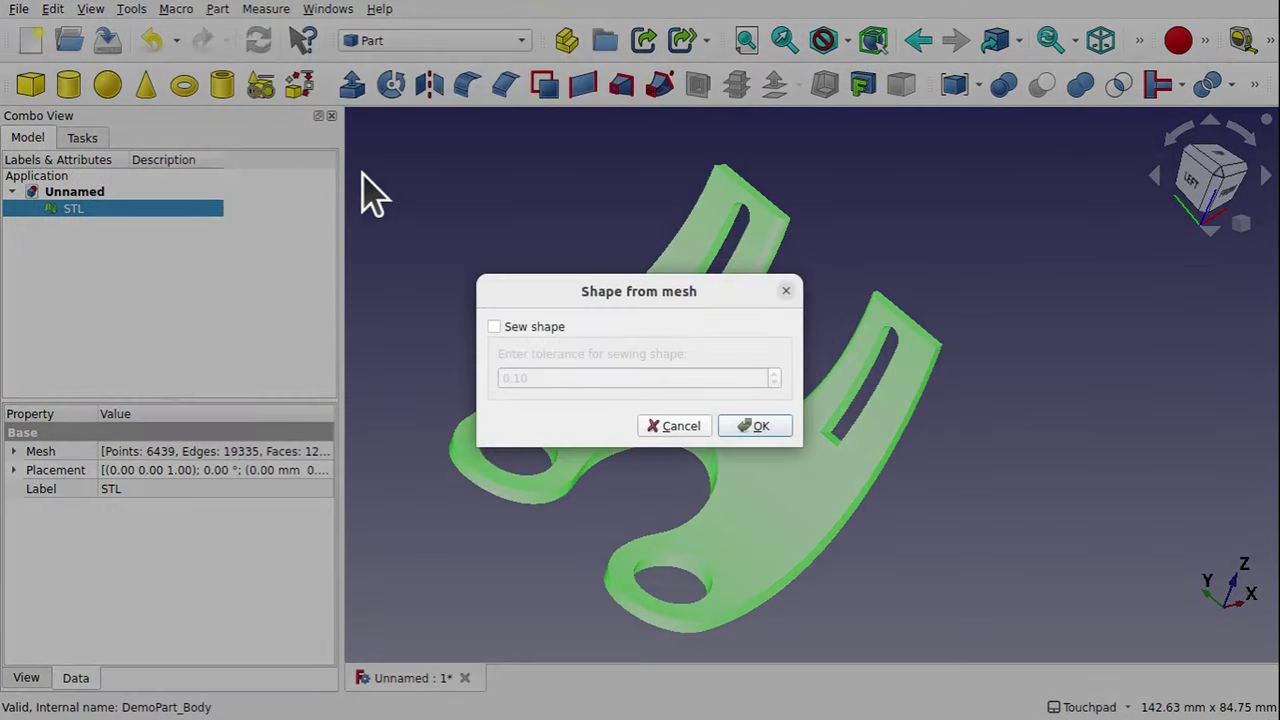
click(494, 326)
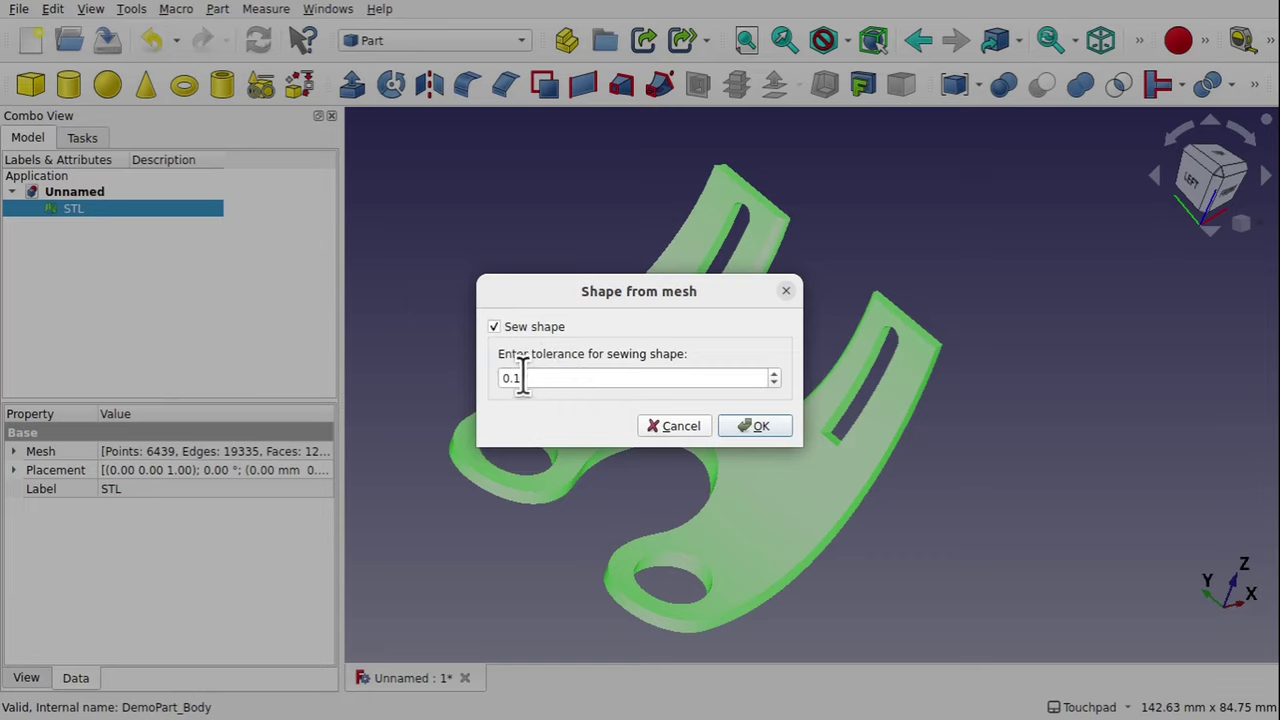
click(755, 422)
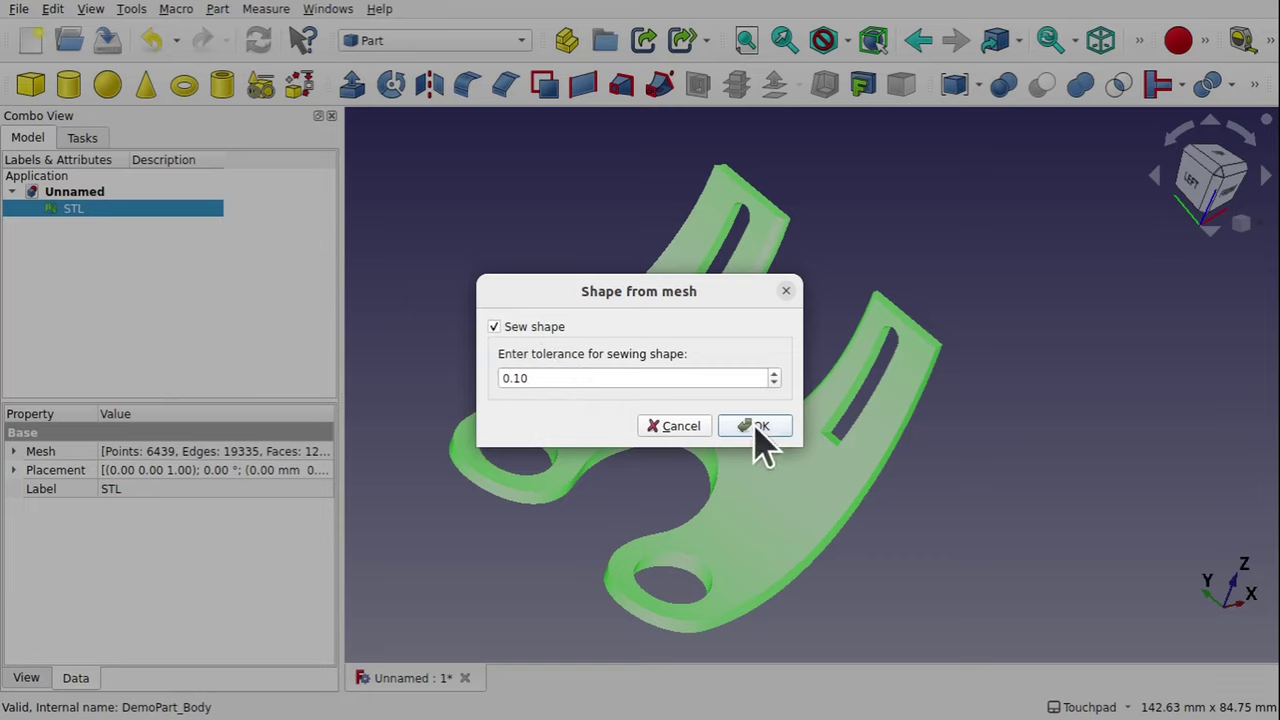
click(757, 430)
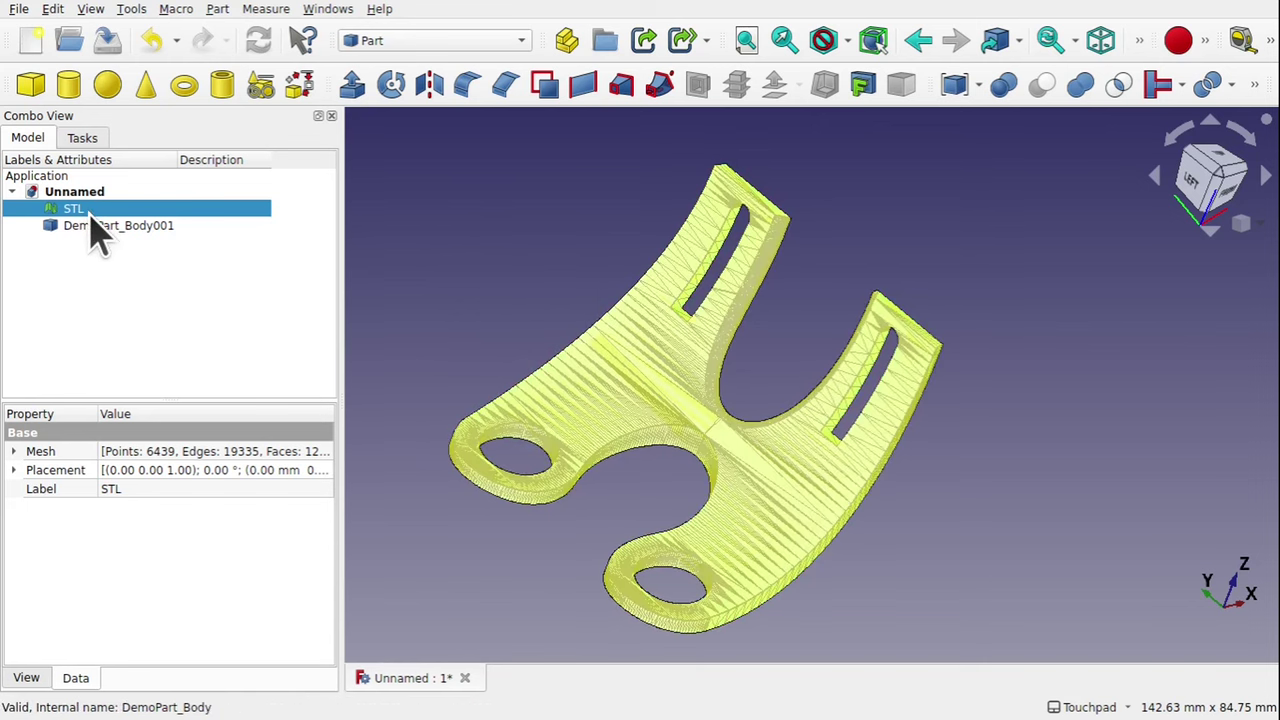
key(space)
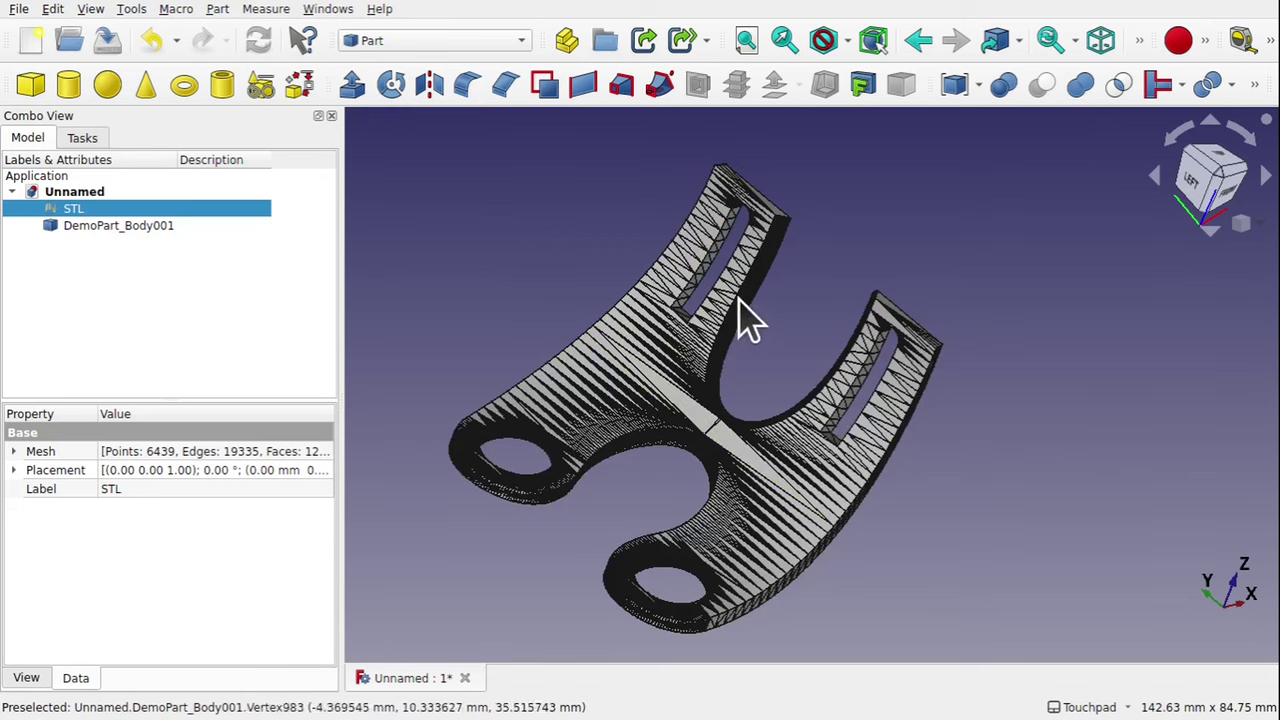
Examine the triangulated faces of the converted shape around the slots and end edges
alt+drag(766, 265, 560, 335)
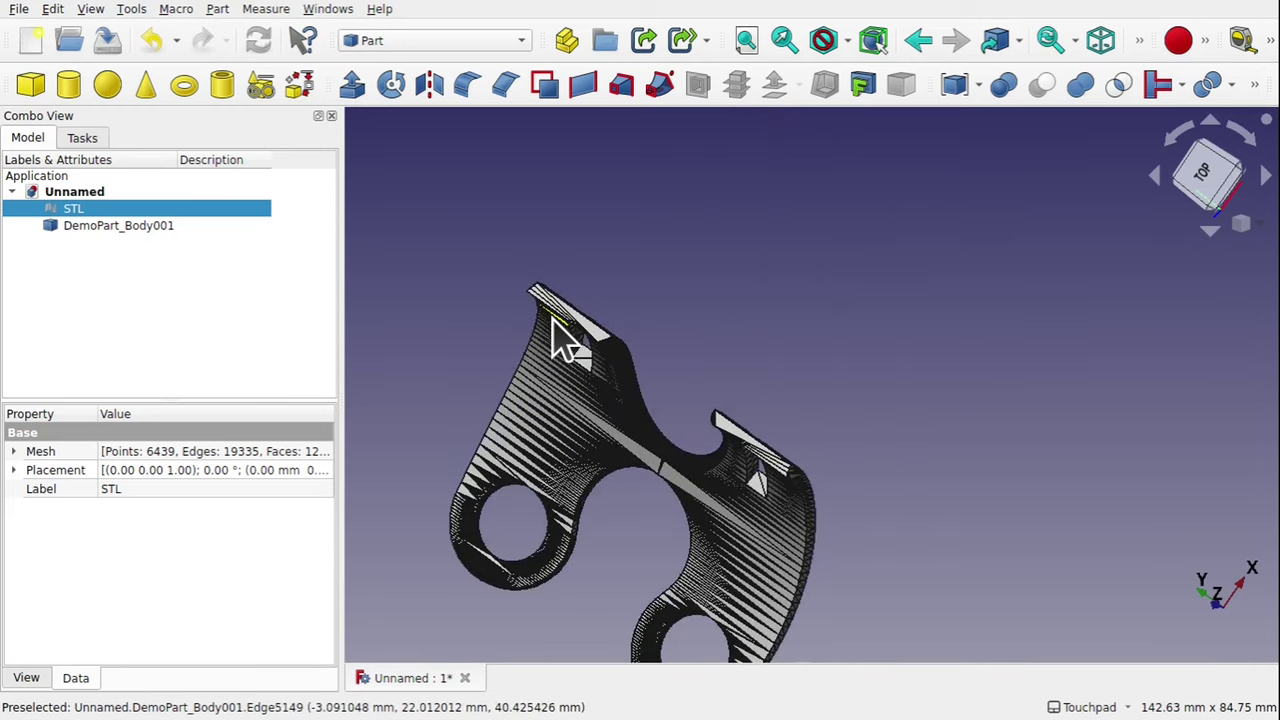
scroll(561, 338, up, 5)
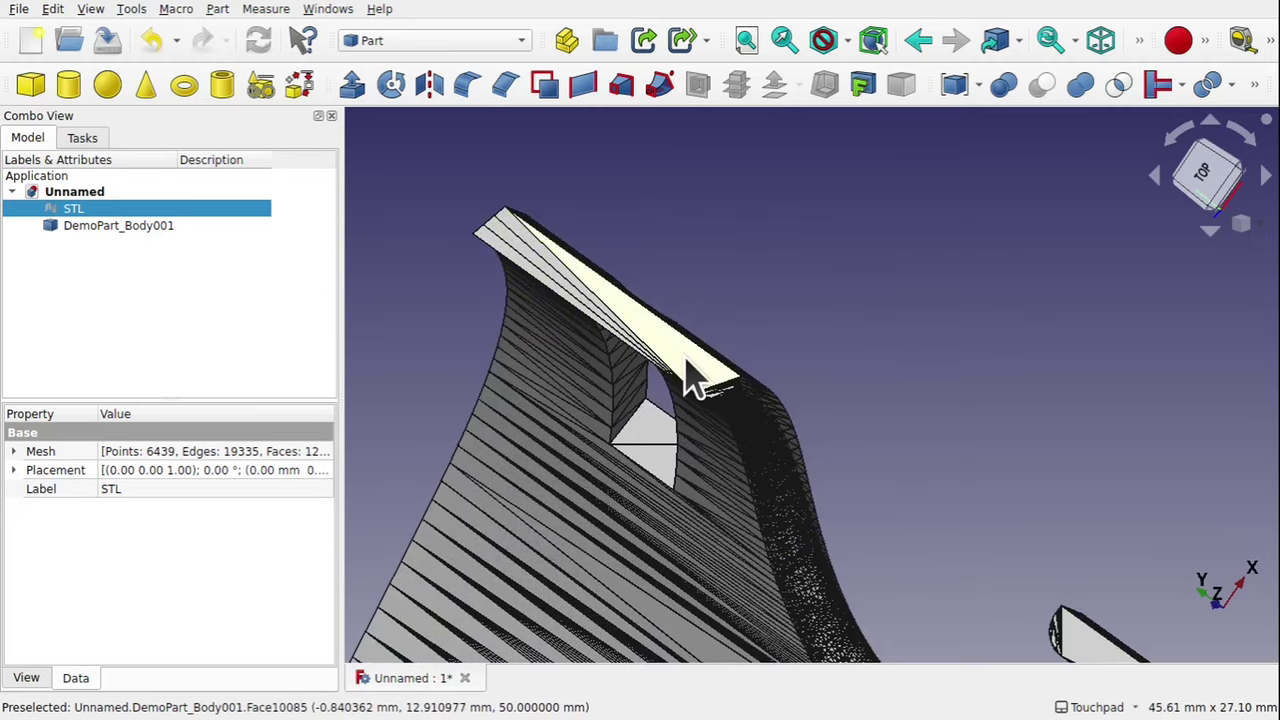
alt+drag(691, 369, 769, 303)
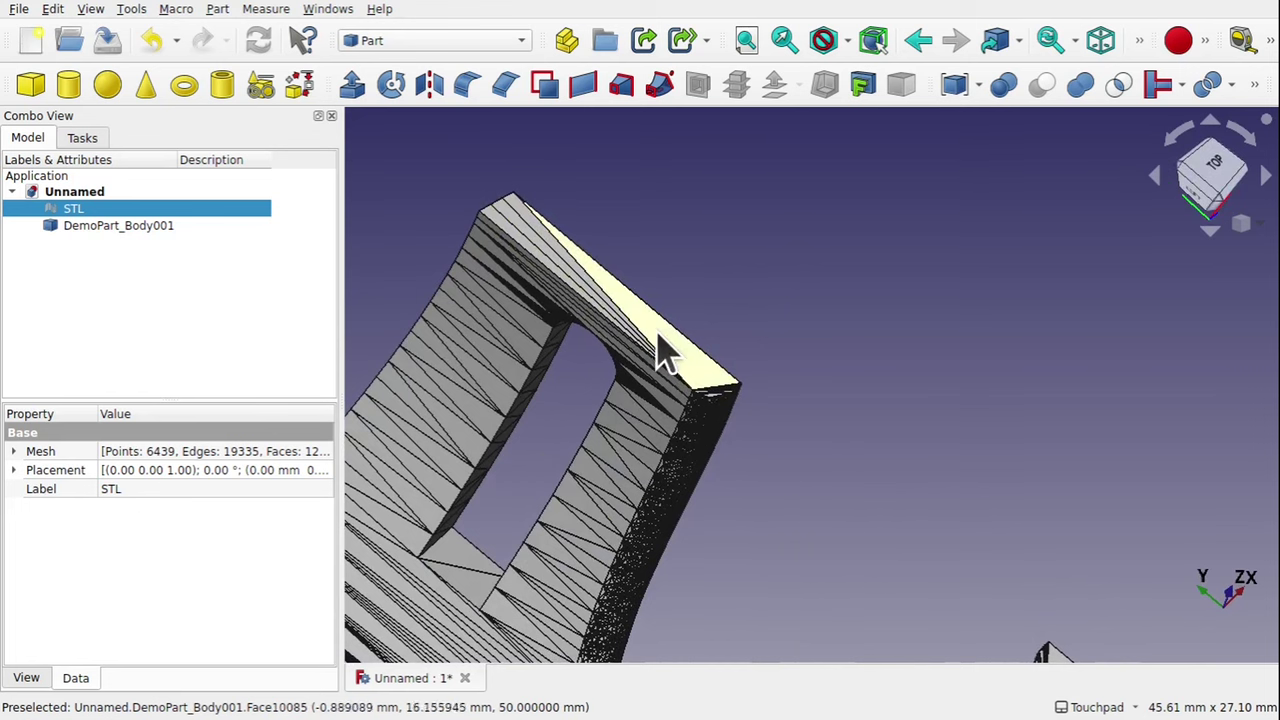
alt+drag(663, 349, 571, 400)
alt+drag(523, 491, 565, 450)
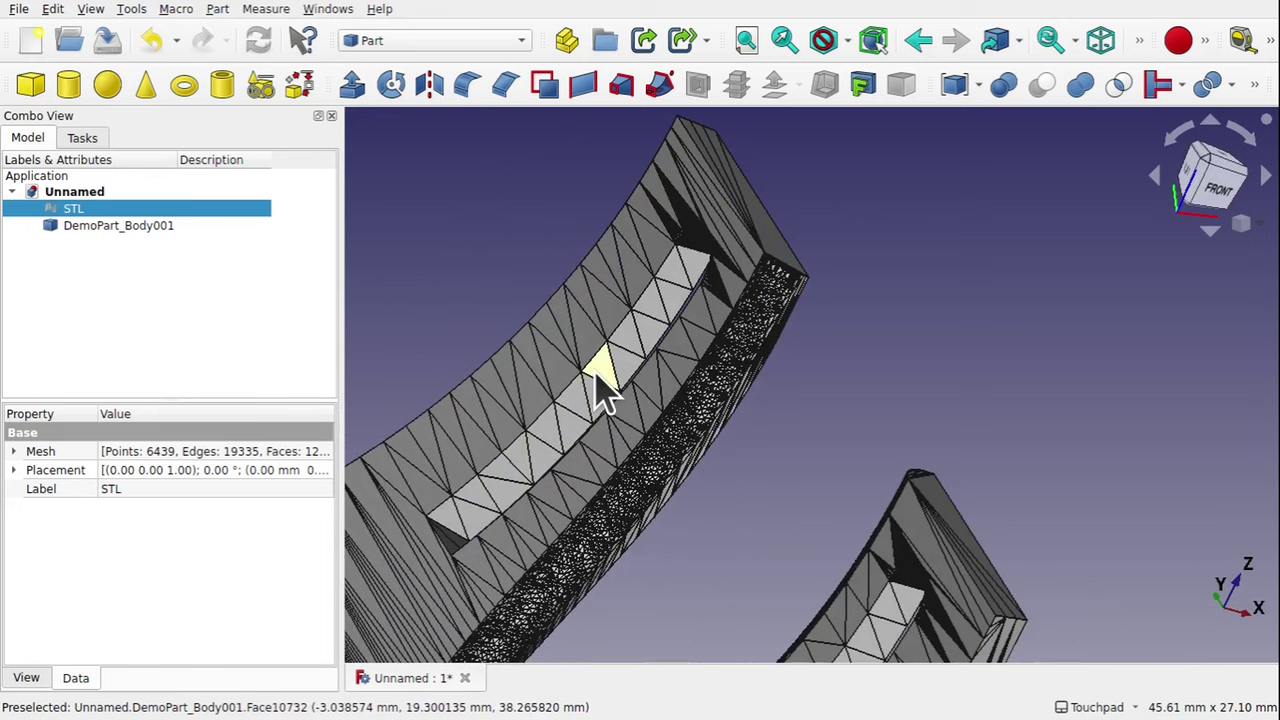
Select the converted shape and look at the available copy operations, including Refine shape
click(140, 228)
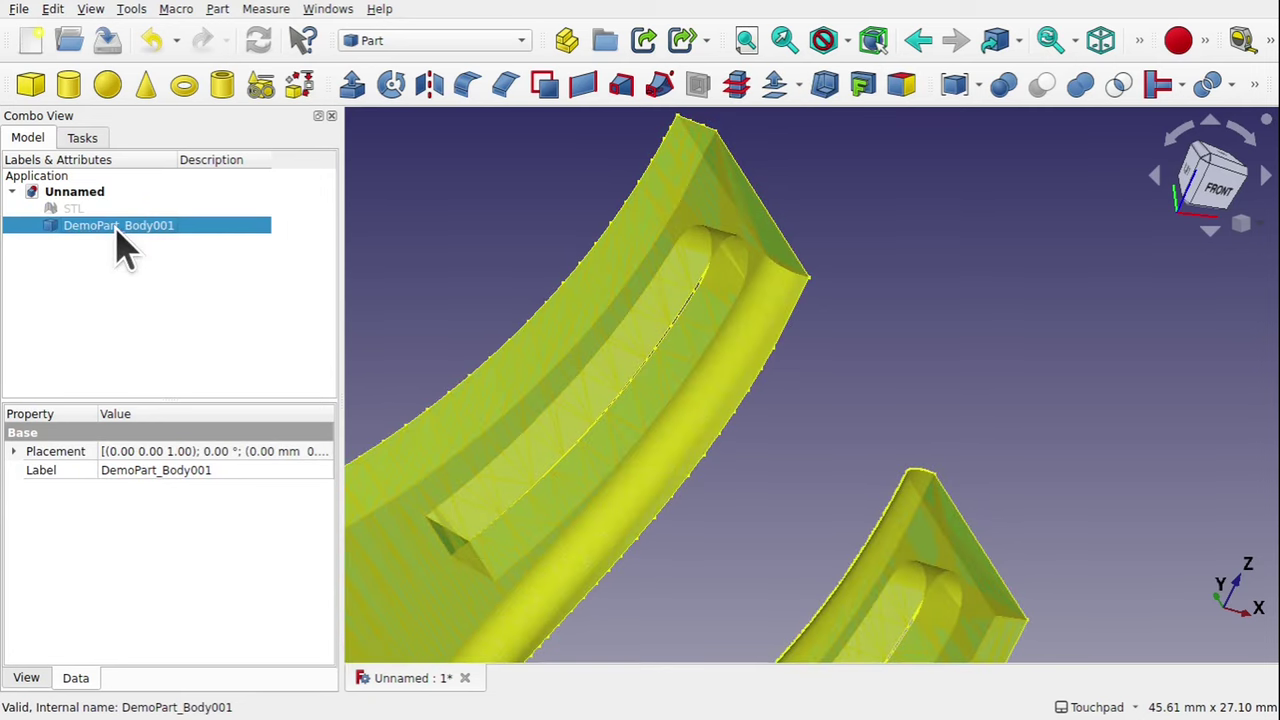
click(217, 9)
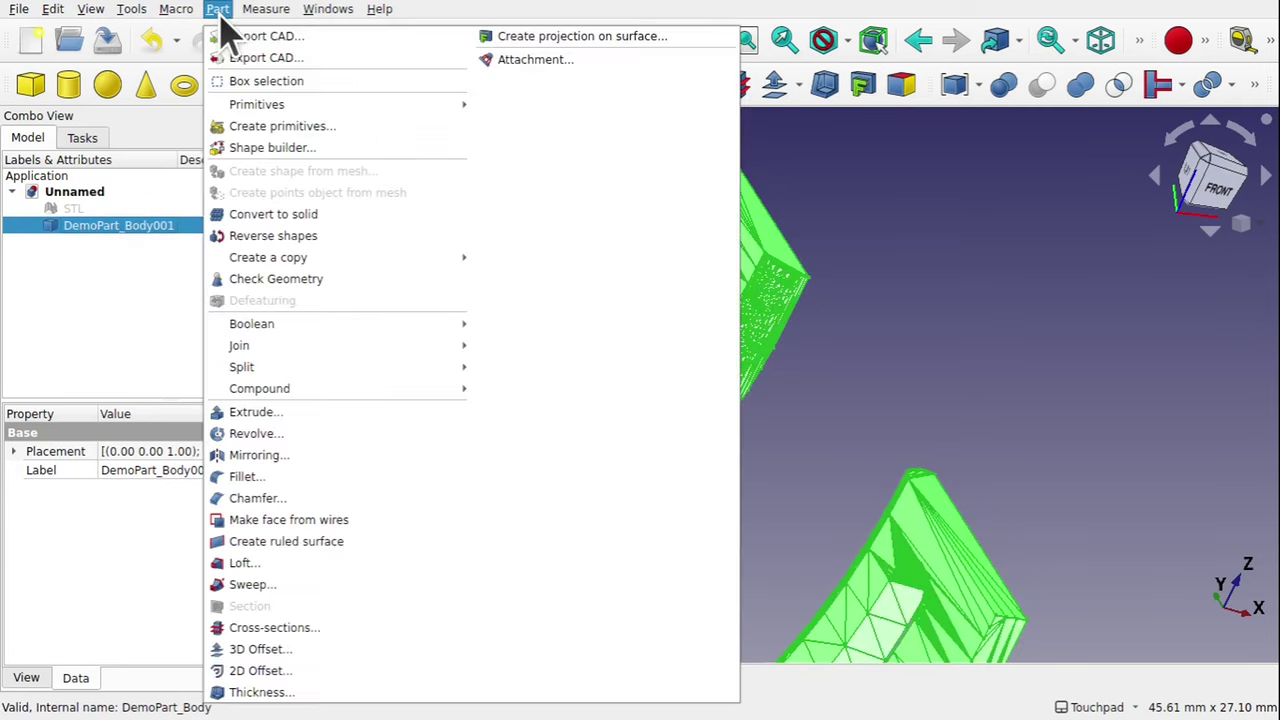
mouse_move(287, 260)
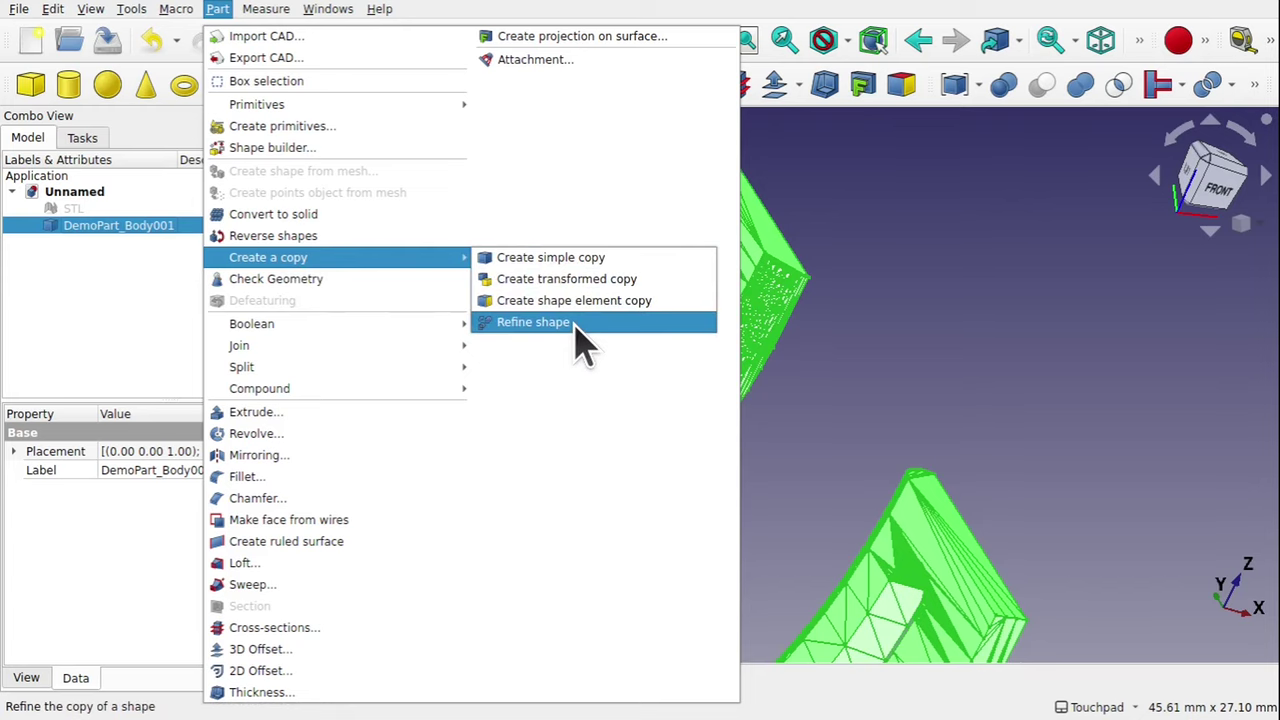
click(857, 286)
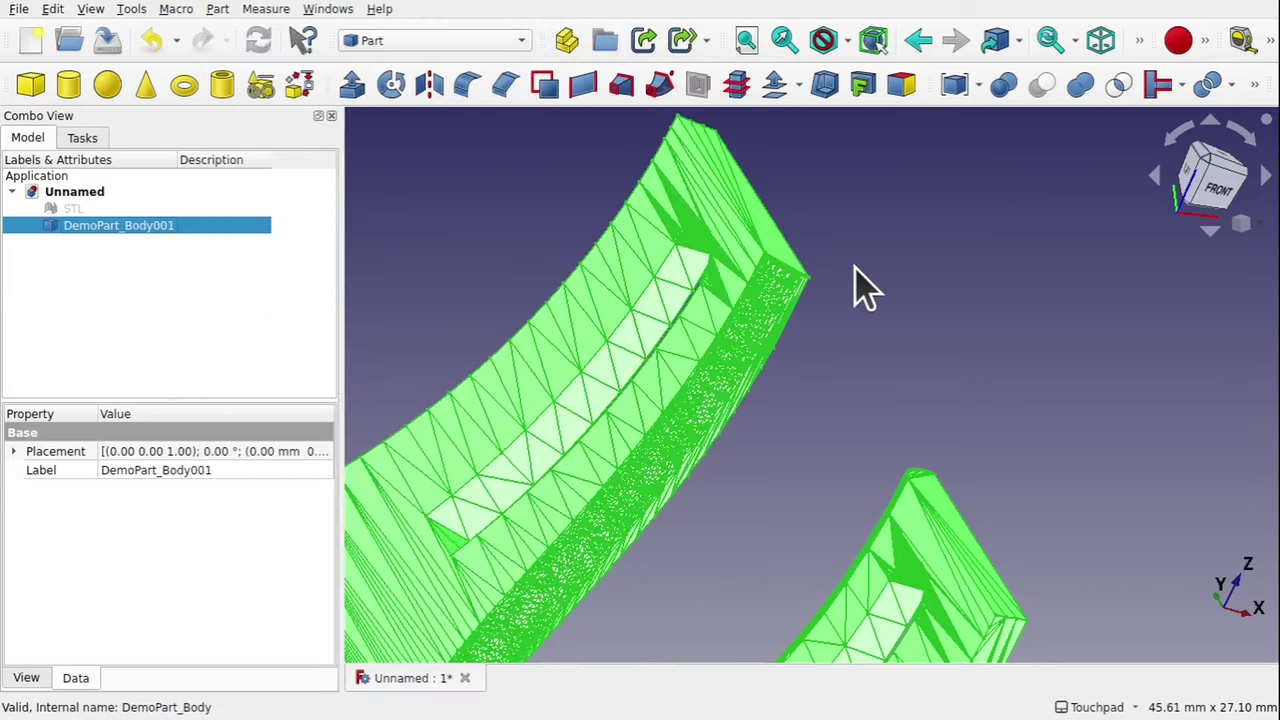
scroll(857, 286, down, 5)
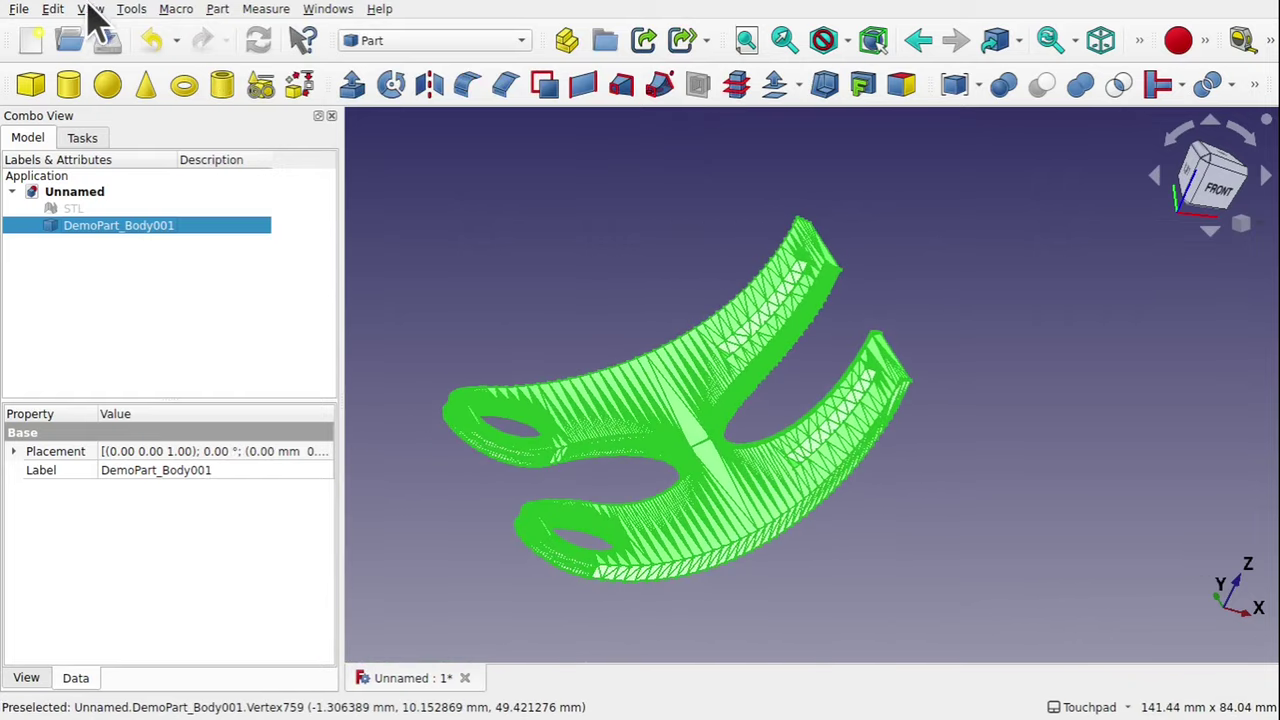
Turn on the axis cross to show the origin relative to the converted shape
click(91, 9)
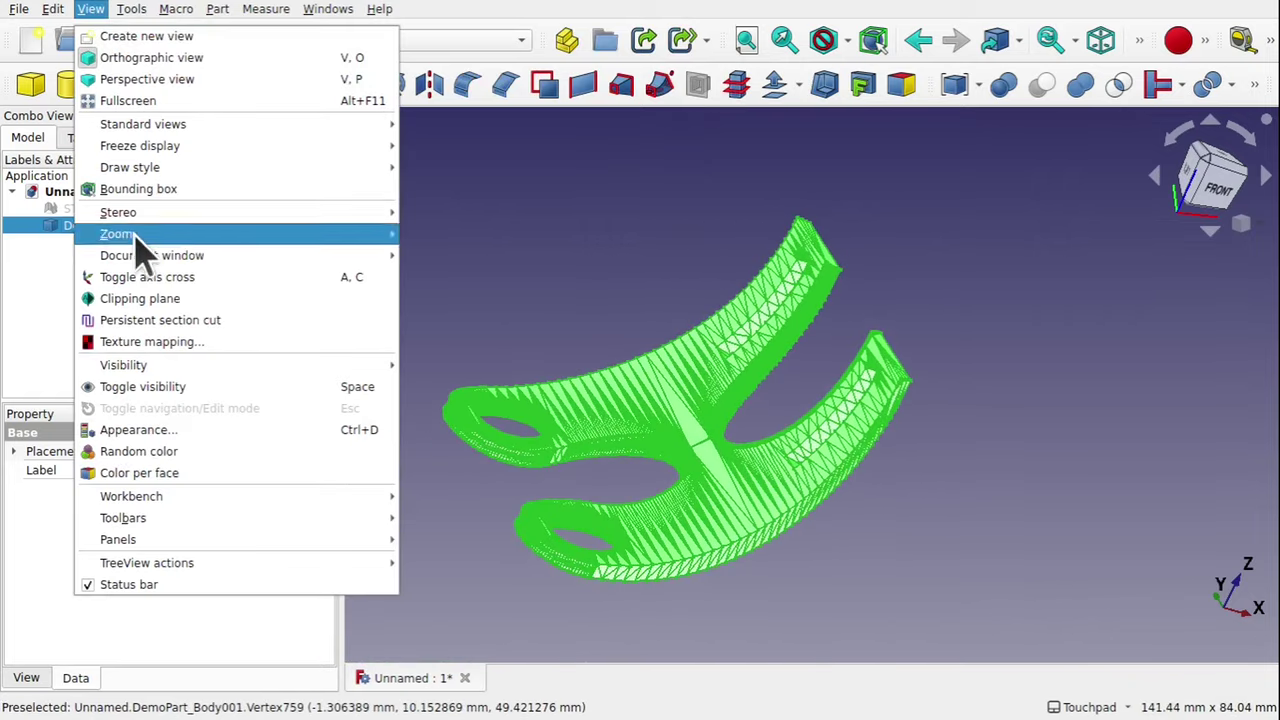
click(150, 277)
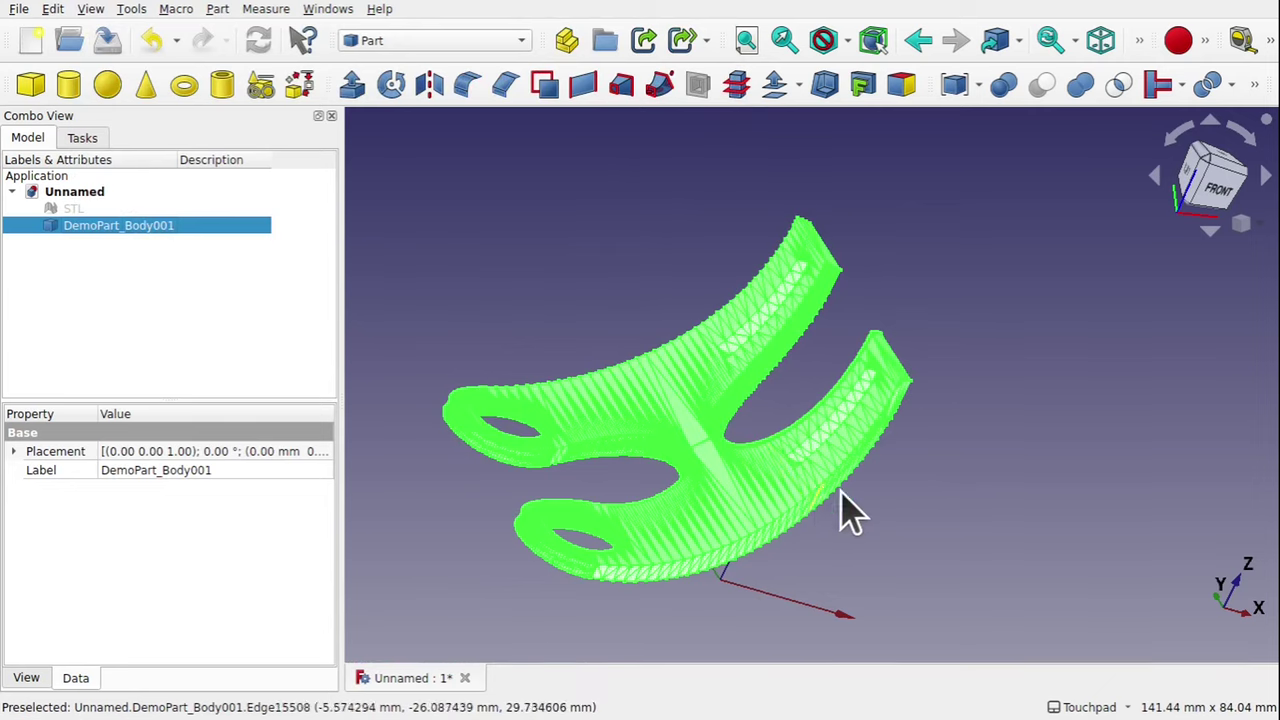
middle_drag(849, 509, 820, 530)
scroll(835, 612, down, 3)
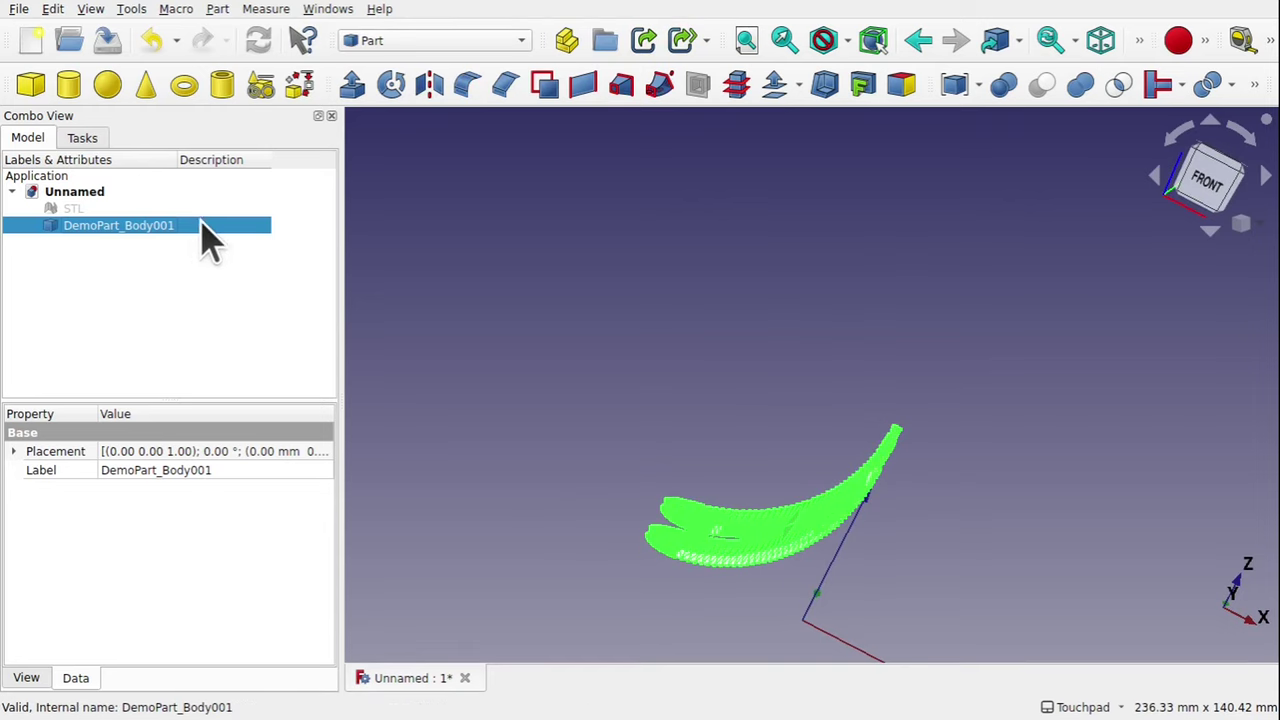
Transform the converted shape, moving it about 16.1 mm along X and down along Z so its middle sits on the origin
right_click(122, 226)
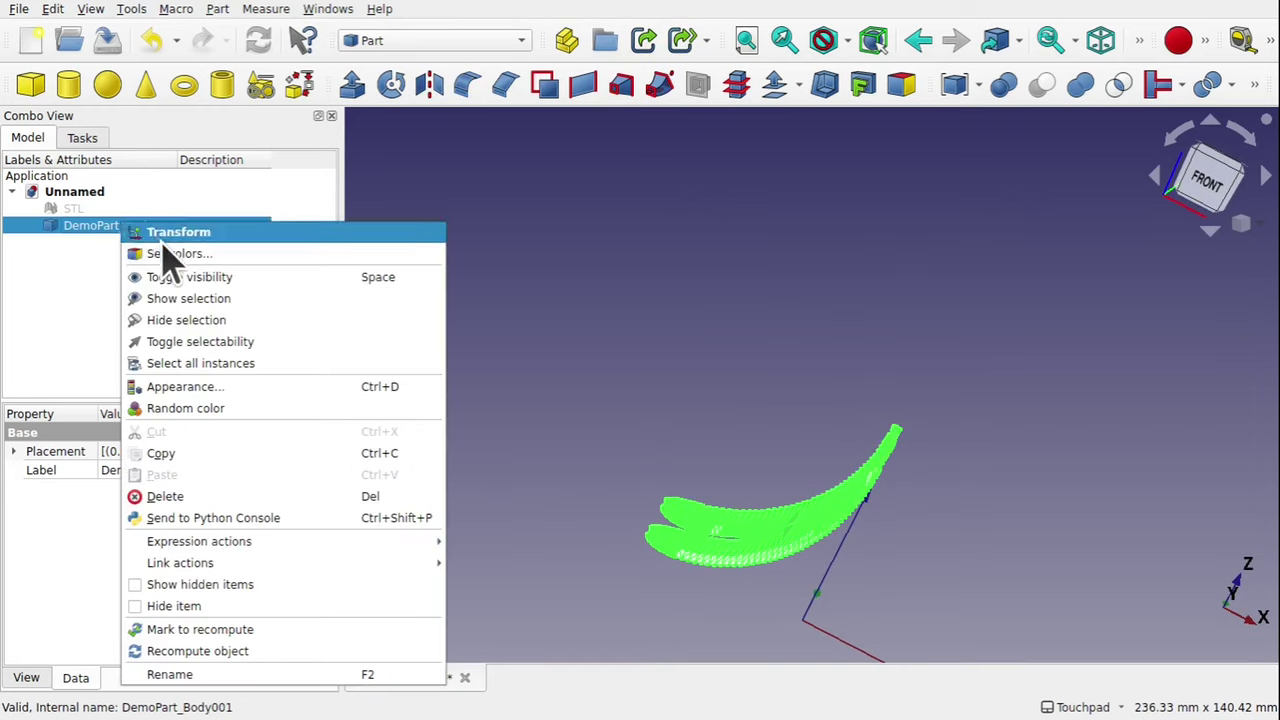
click(168, 231)
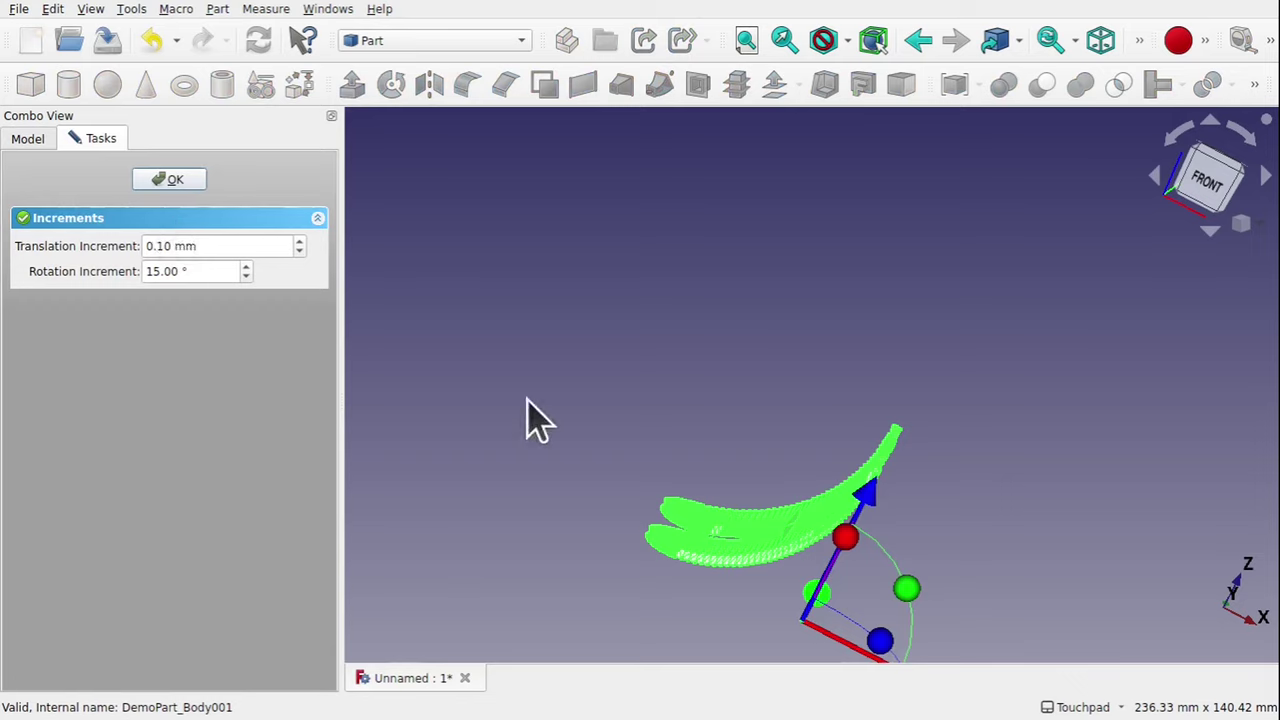
middle_drag(526, 420, 694, 289)
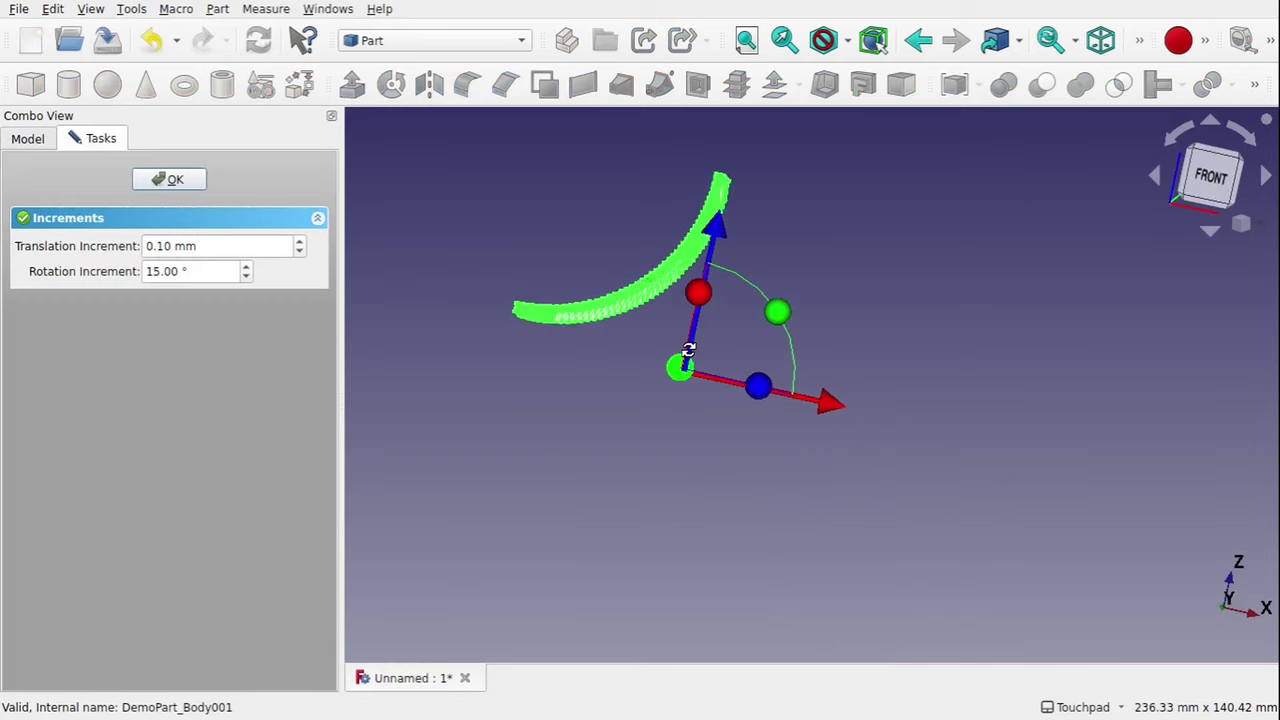
scroll(655, 305, up, 2)
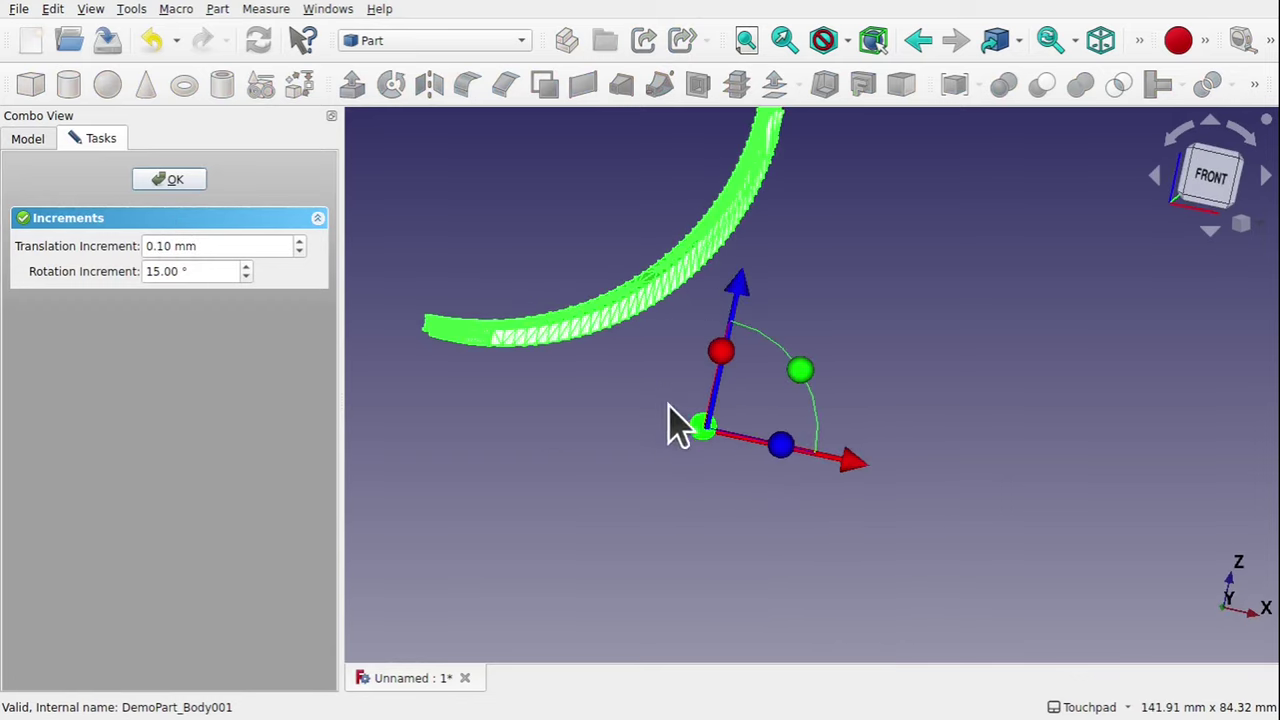
middle_drag(677, 423, 694, 366)
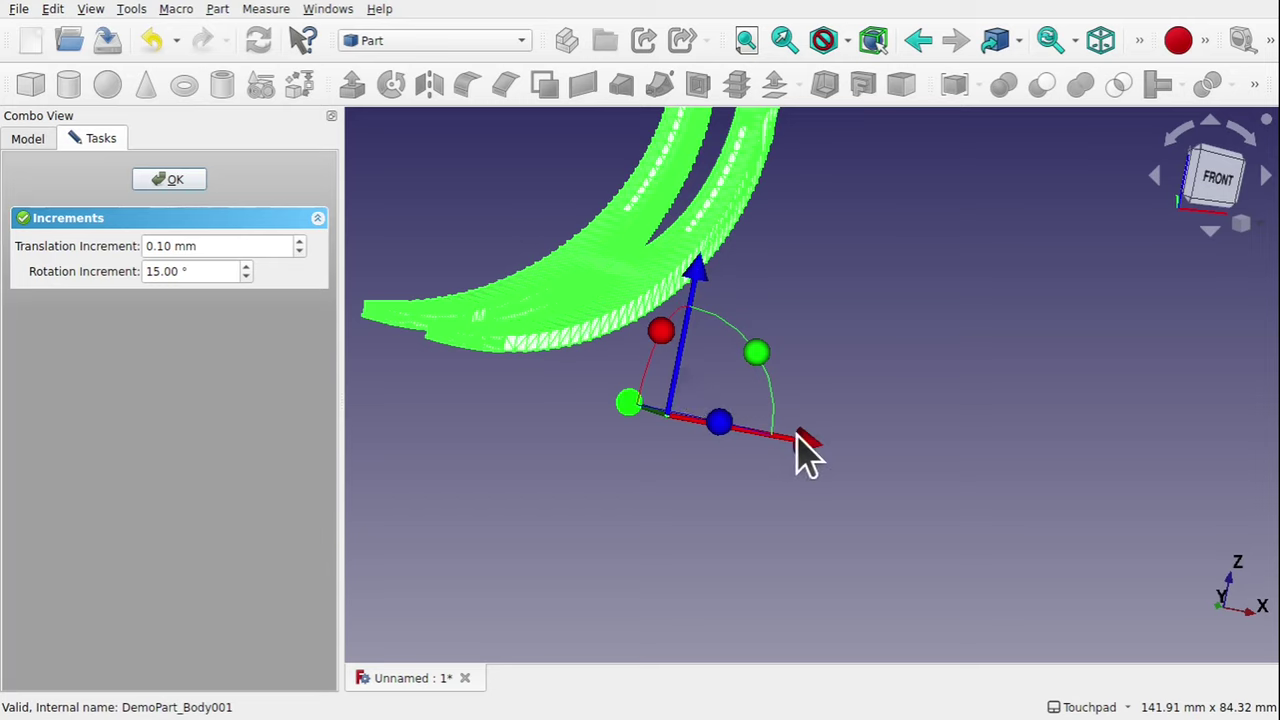
drag(810, 448, 957, 476)
drag(783, 440, 772, 477)
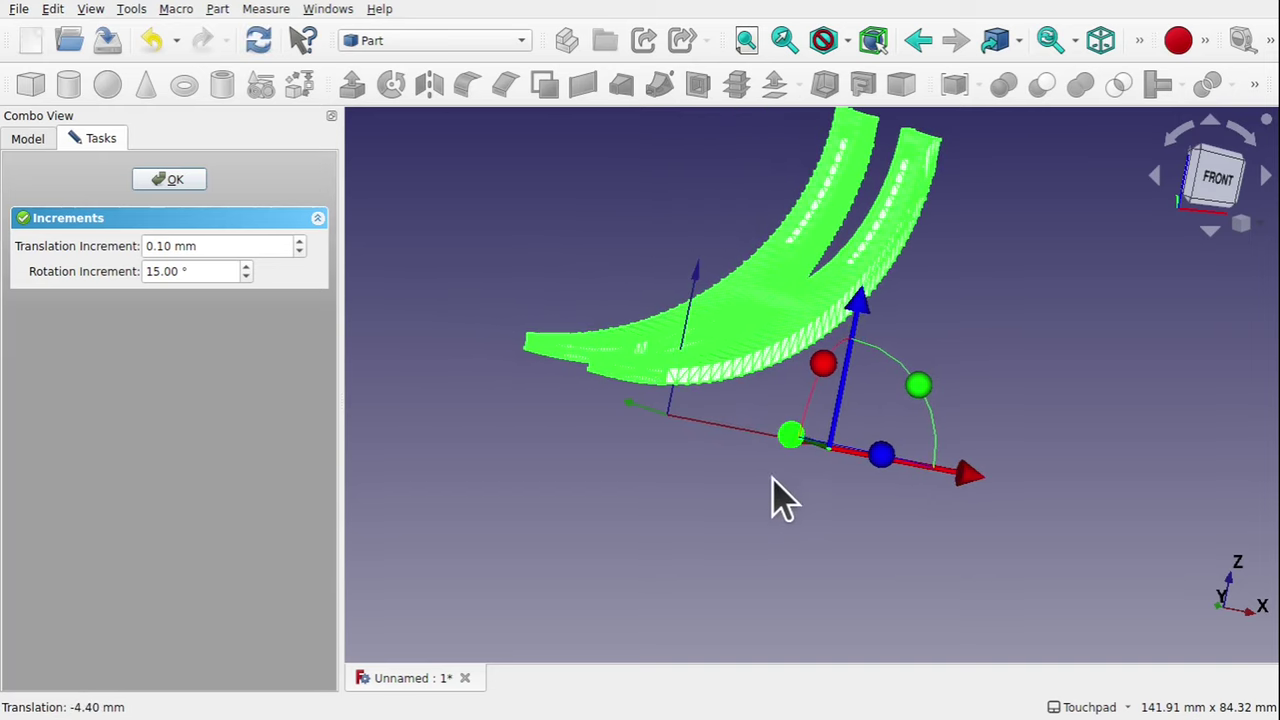
drag(866, 314, 843, 425)
drag(946, 582, 894, 600)
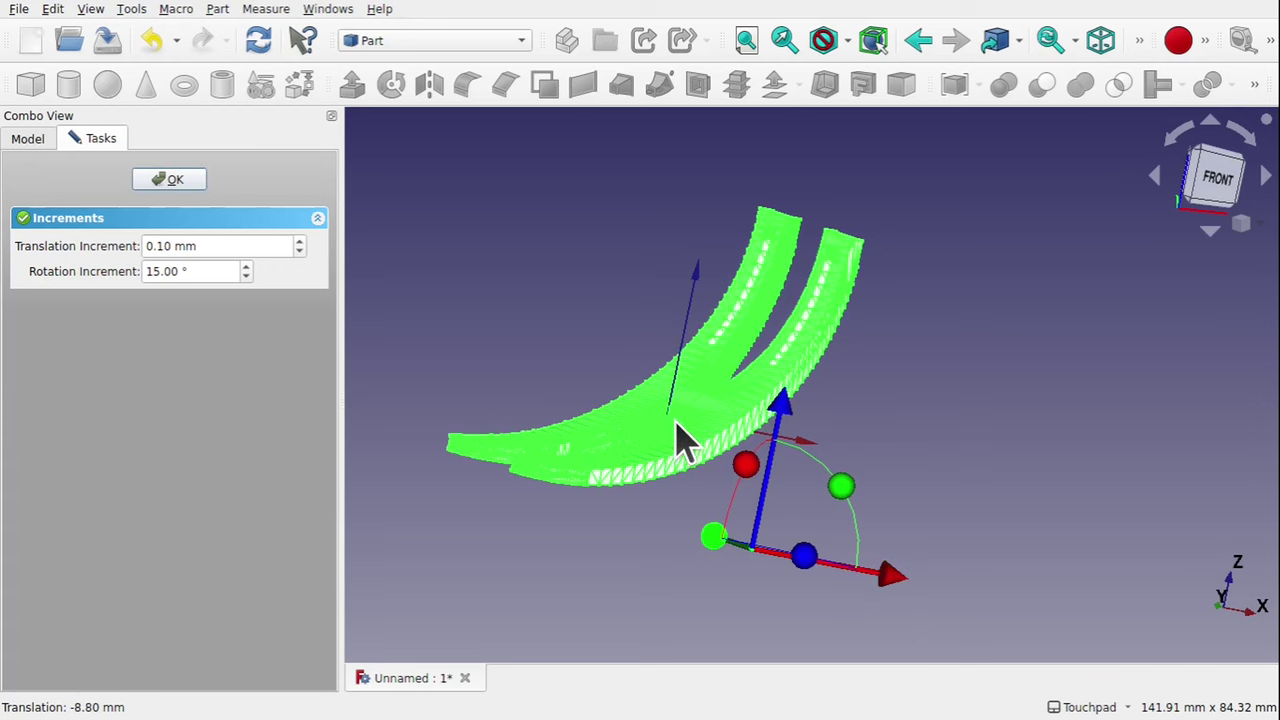
click(168, 180)
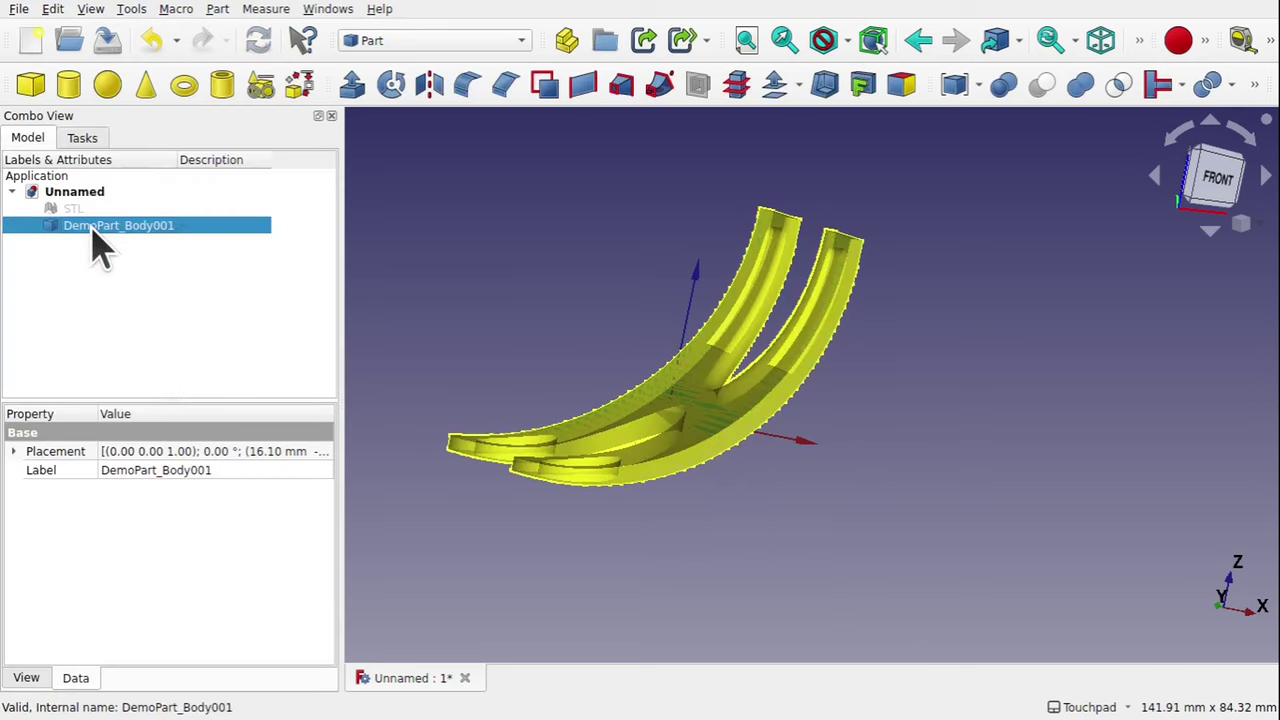
Create a refined copy of the repositioned shape with Refine shape
click(217, 9)
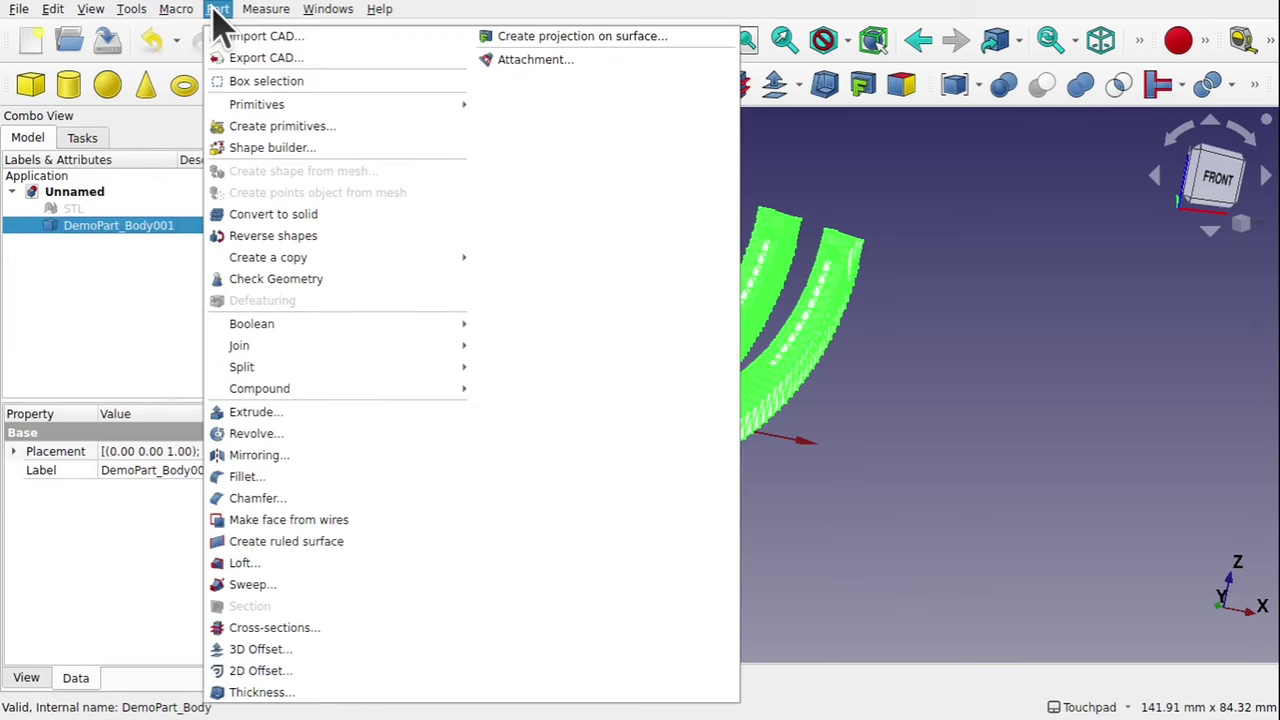
mouse_move(340, 268)
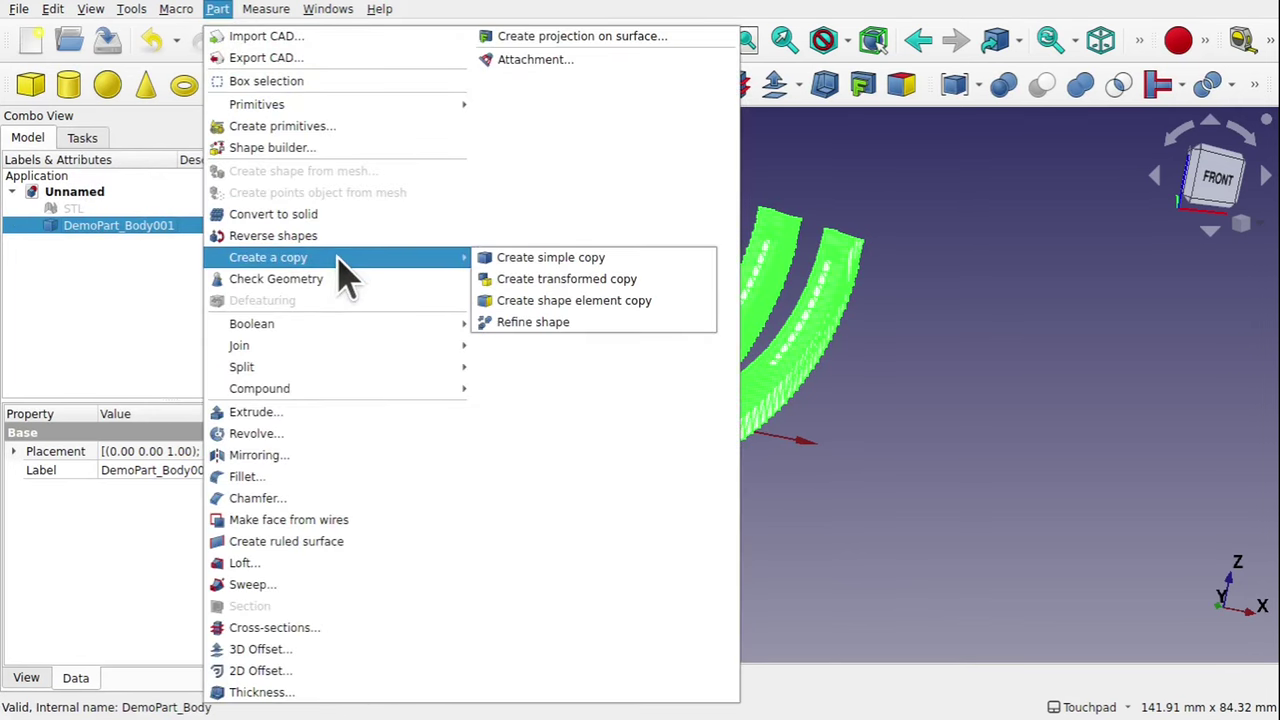
click(567, 322)
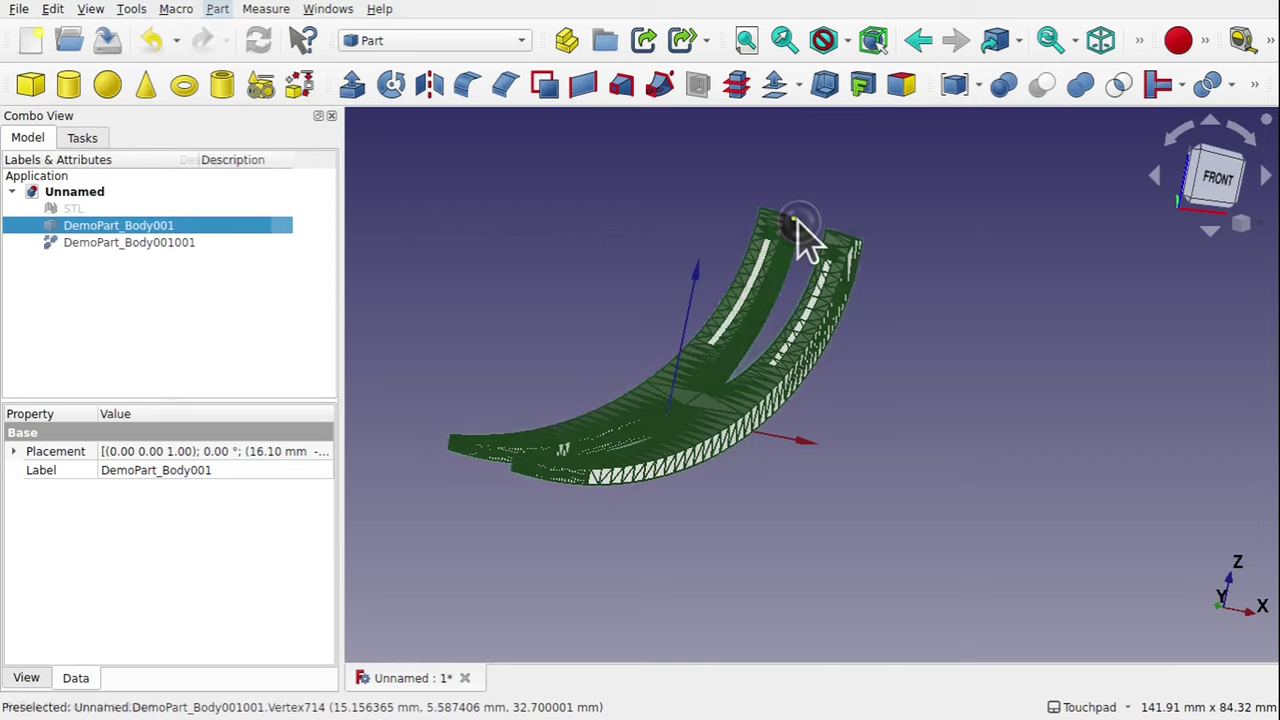
drag(800, 240, 780, 314)
scroll(789, 240, up, 5)
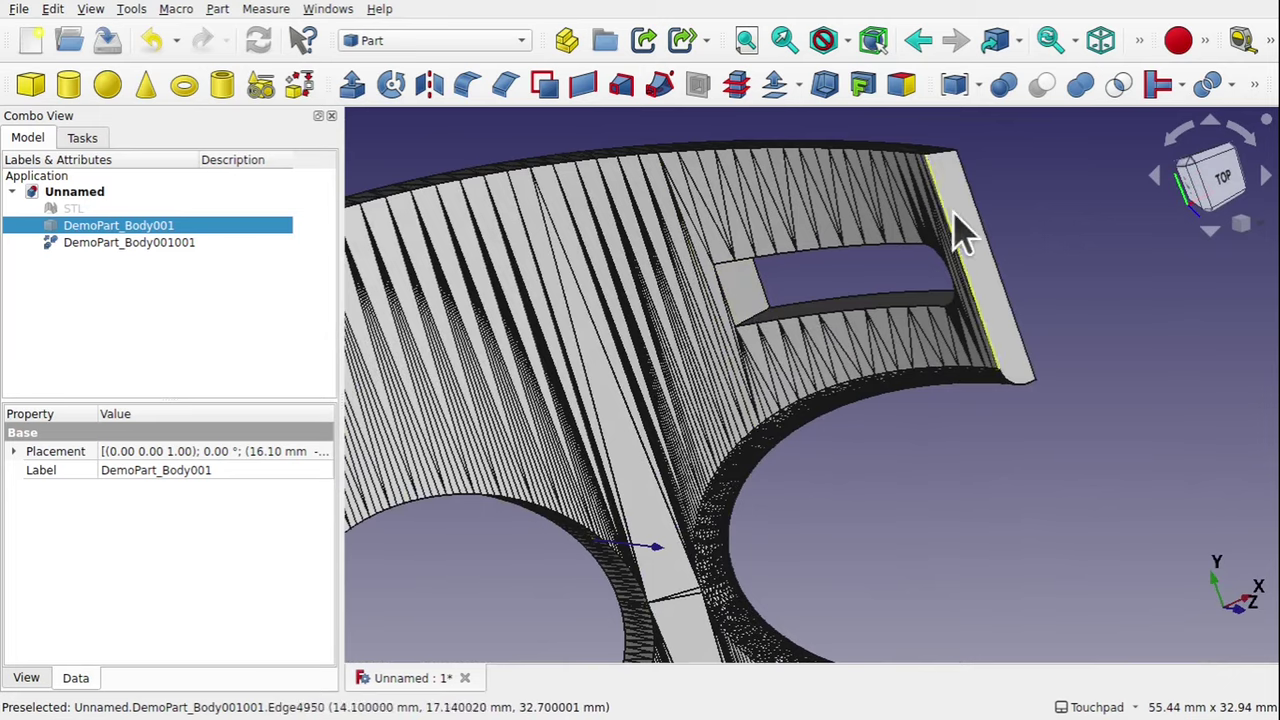
drag(971, 277, 735, 343)
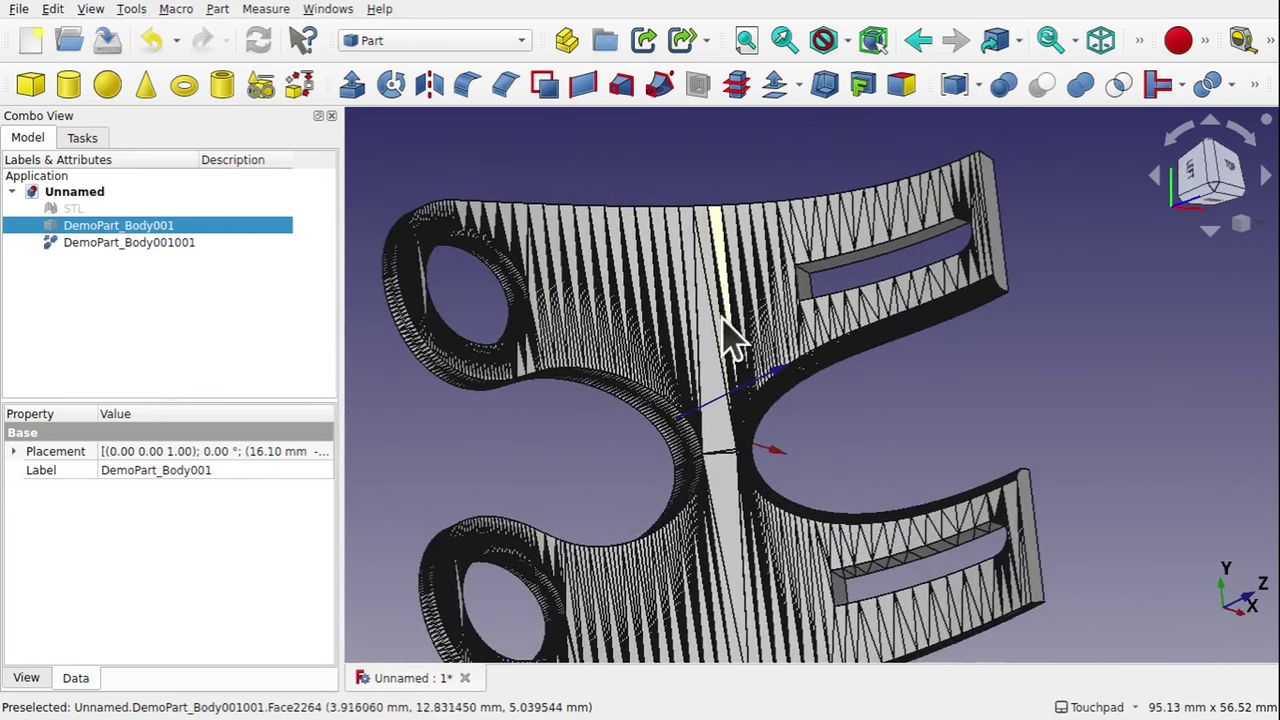
drag(690, 300, 697, 273)
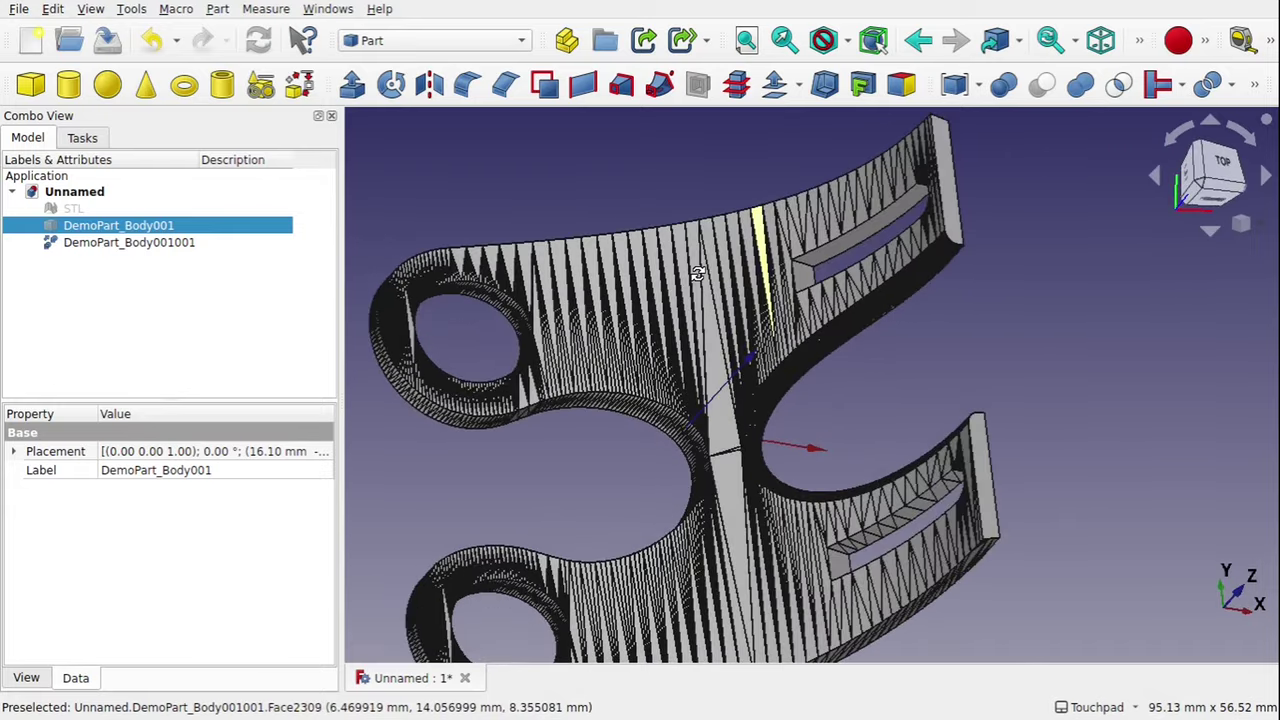
Convert the refined shape to a solid and hide the refined source shape
click(140, 245)
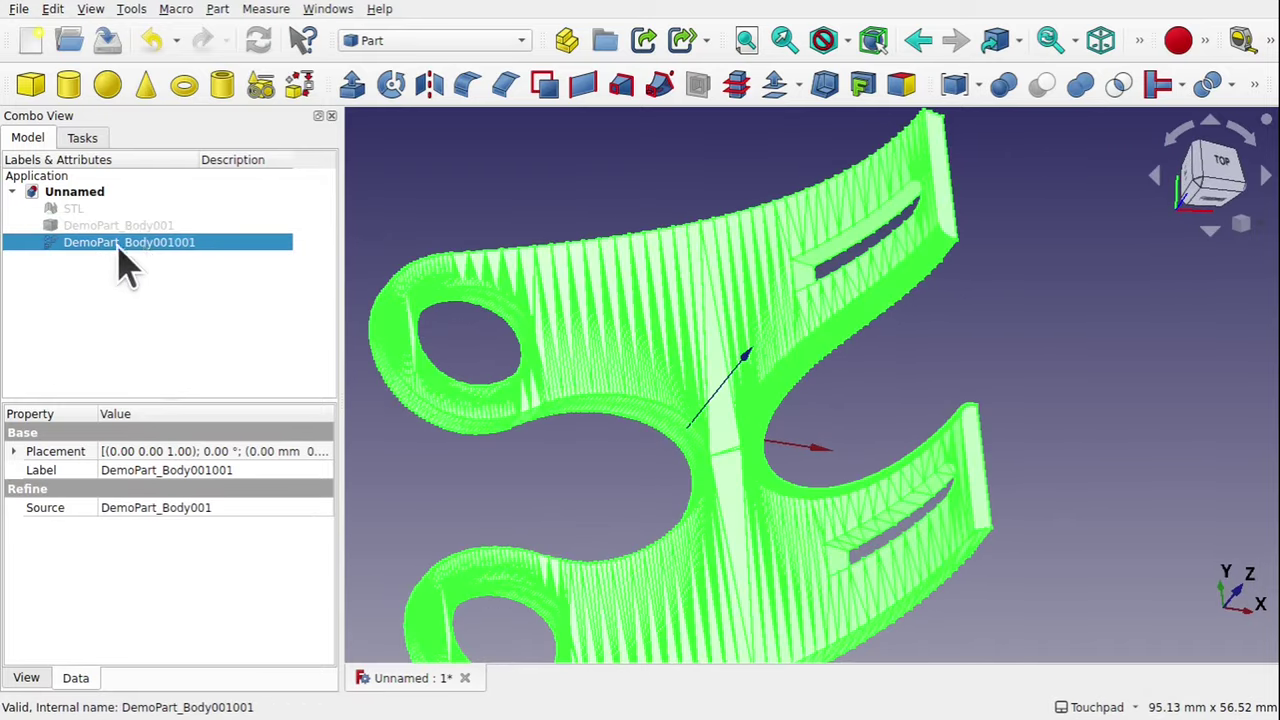
click(218, 9)
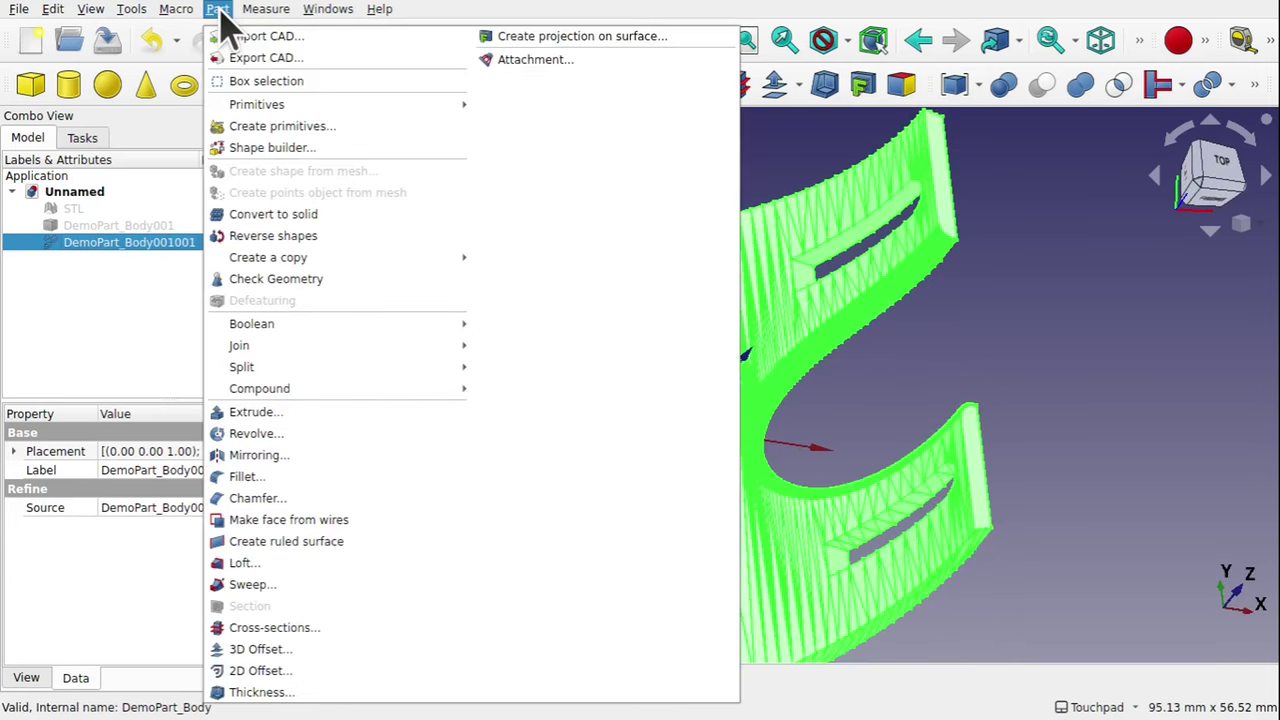
click(263, 216)
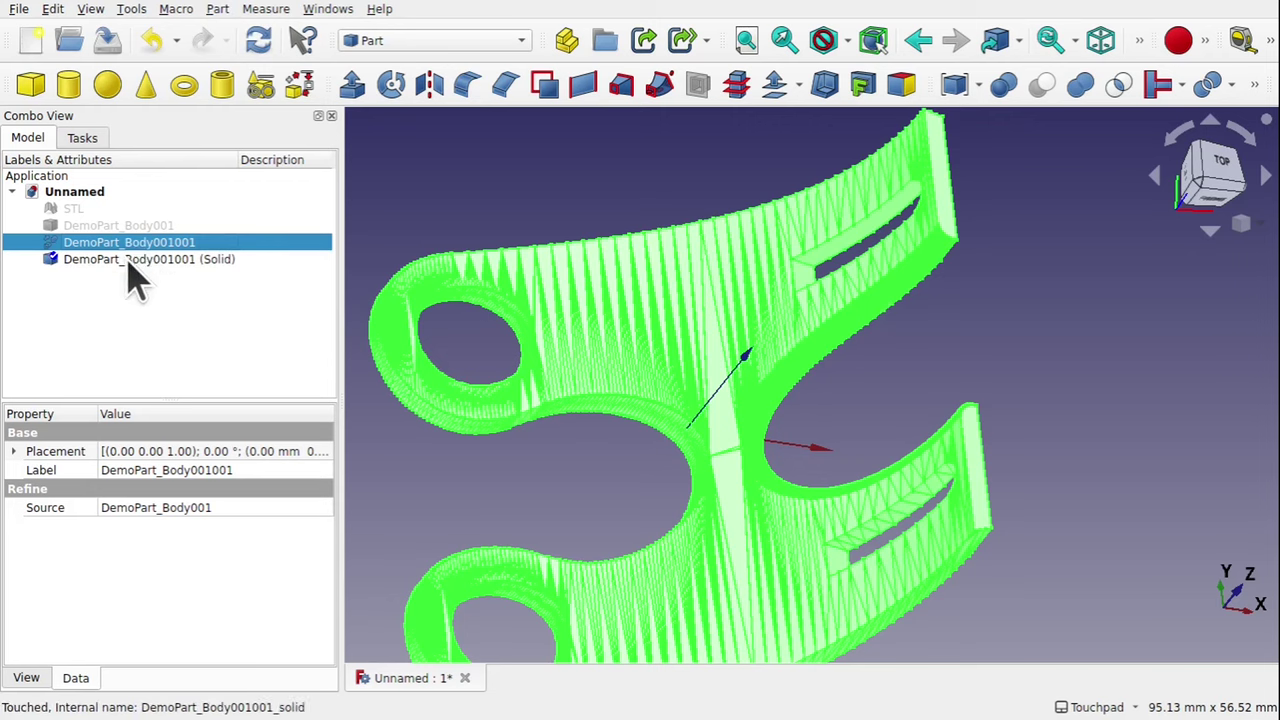
click(128, 262)
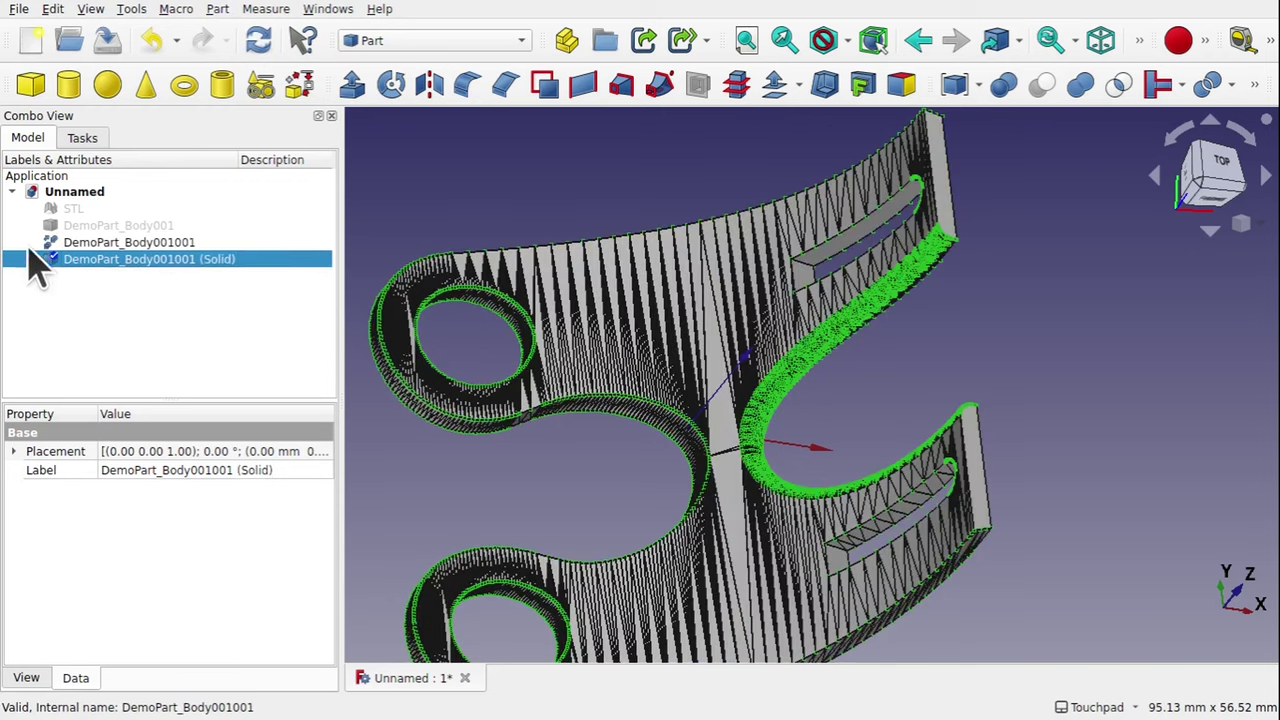
click(145, 242)
key(space)
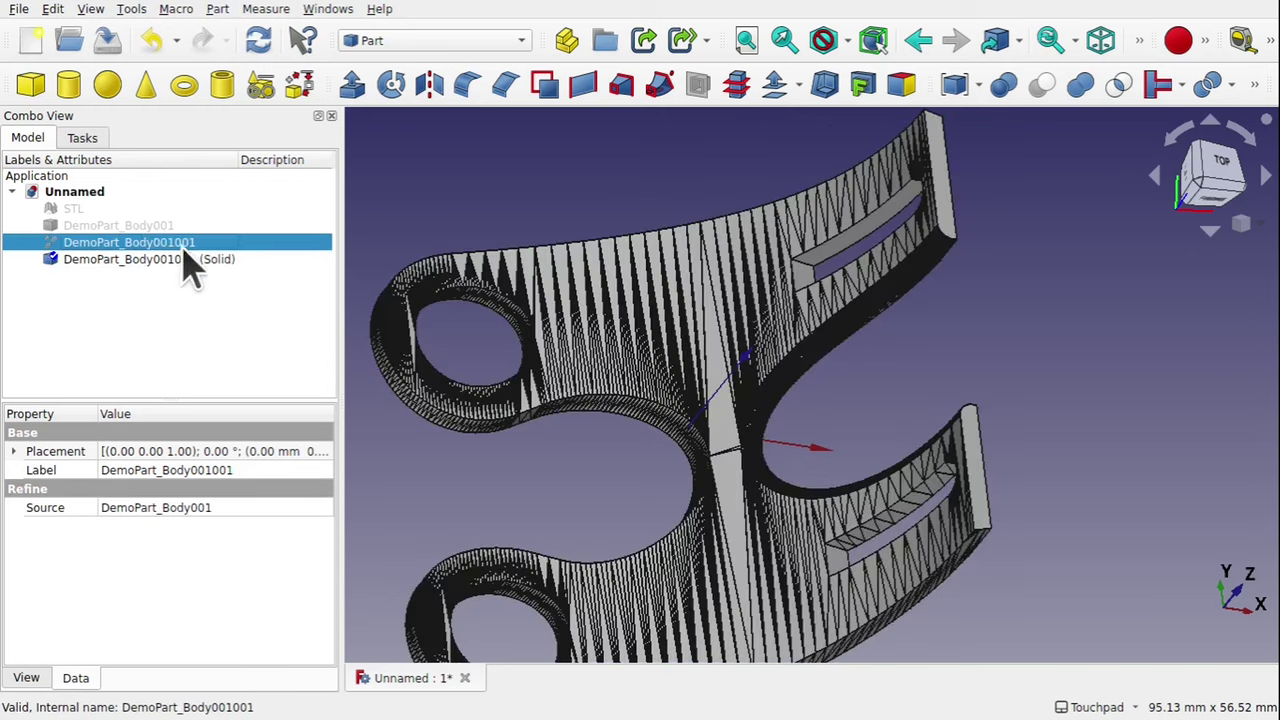
click(186, 314)
middle_drag(700, 450, 668, 348)
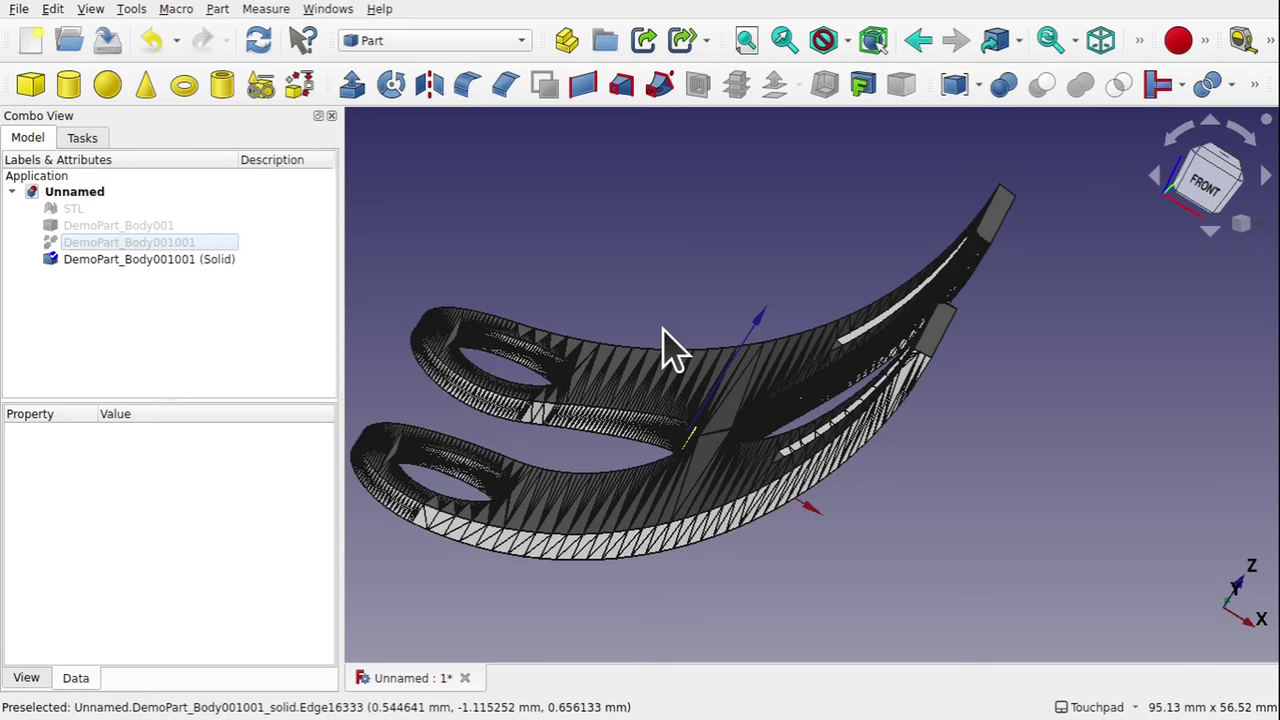
middle_drag(668, 348, 855, 465)
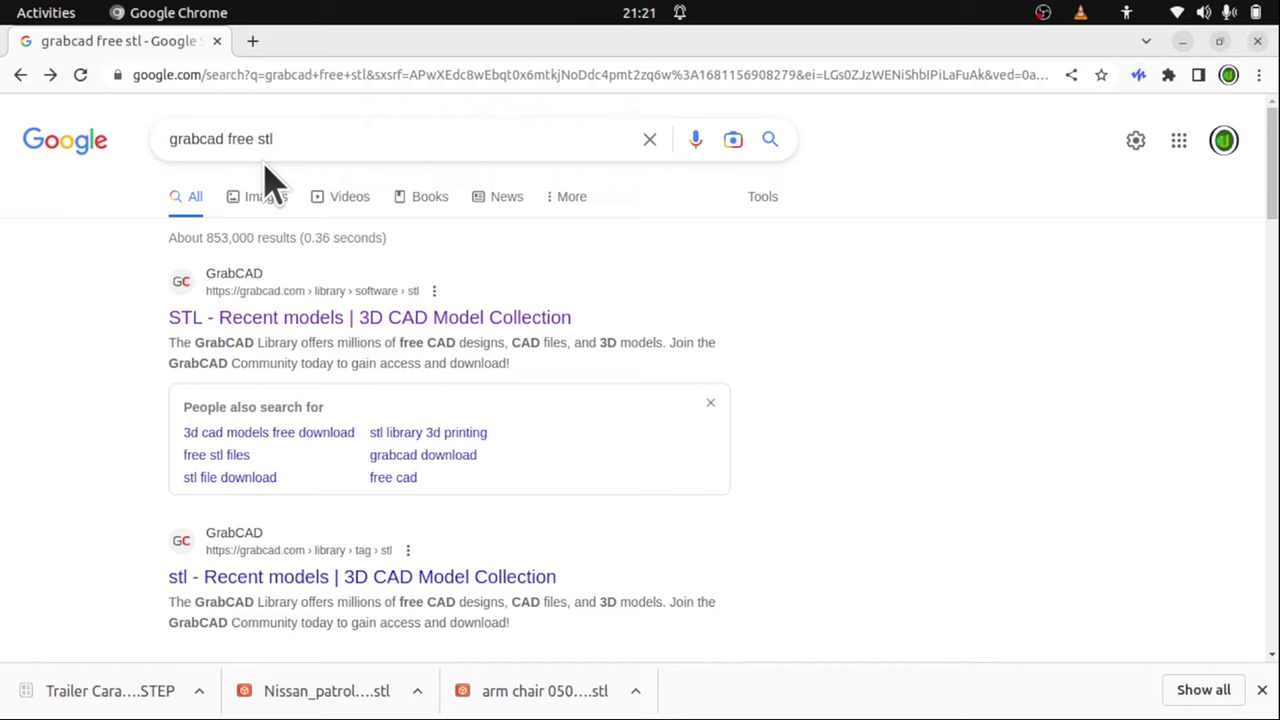
Switch to Chrome, open GrabCAD's recent STL models from the search results and browse the first page of the library
click(308, 320)
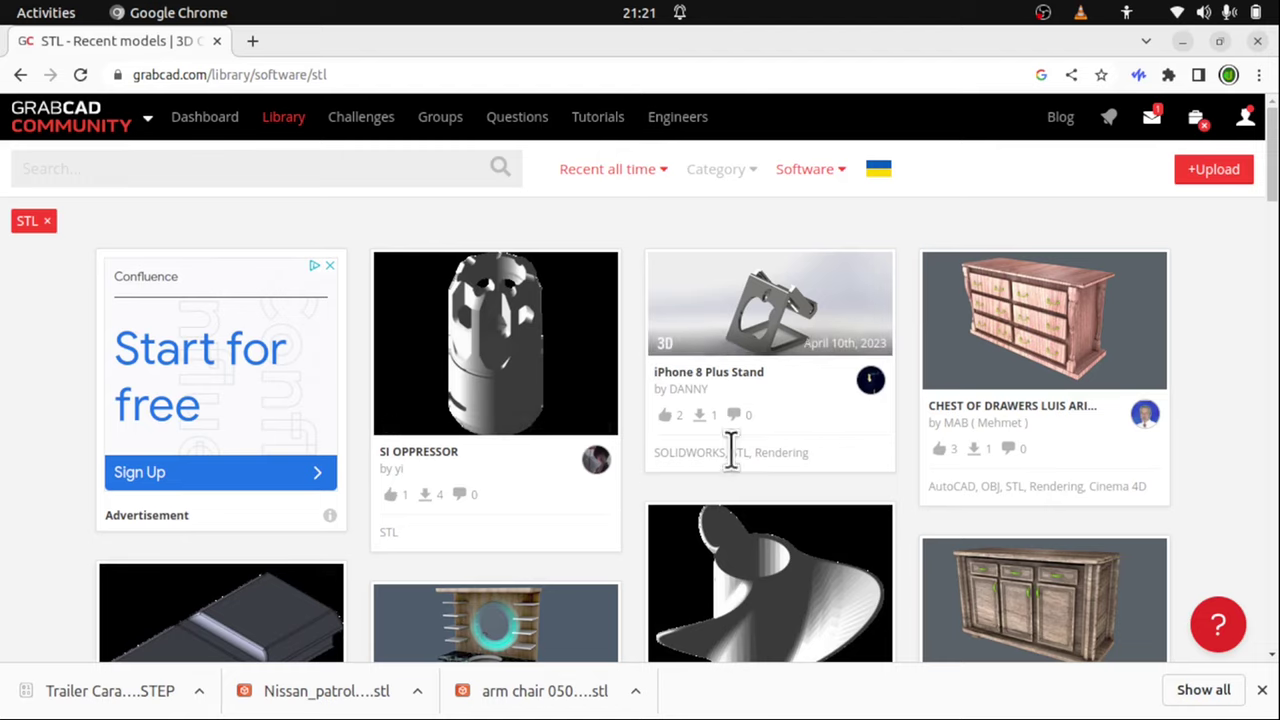
drag(830, 478, 657, 460)
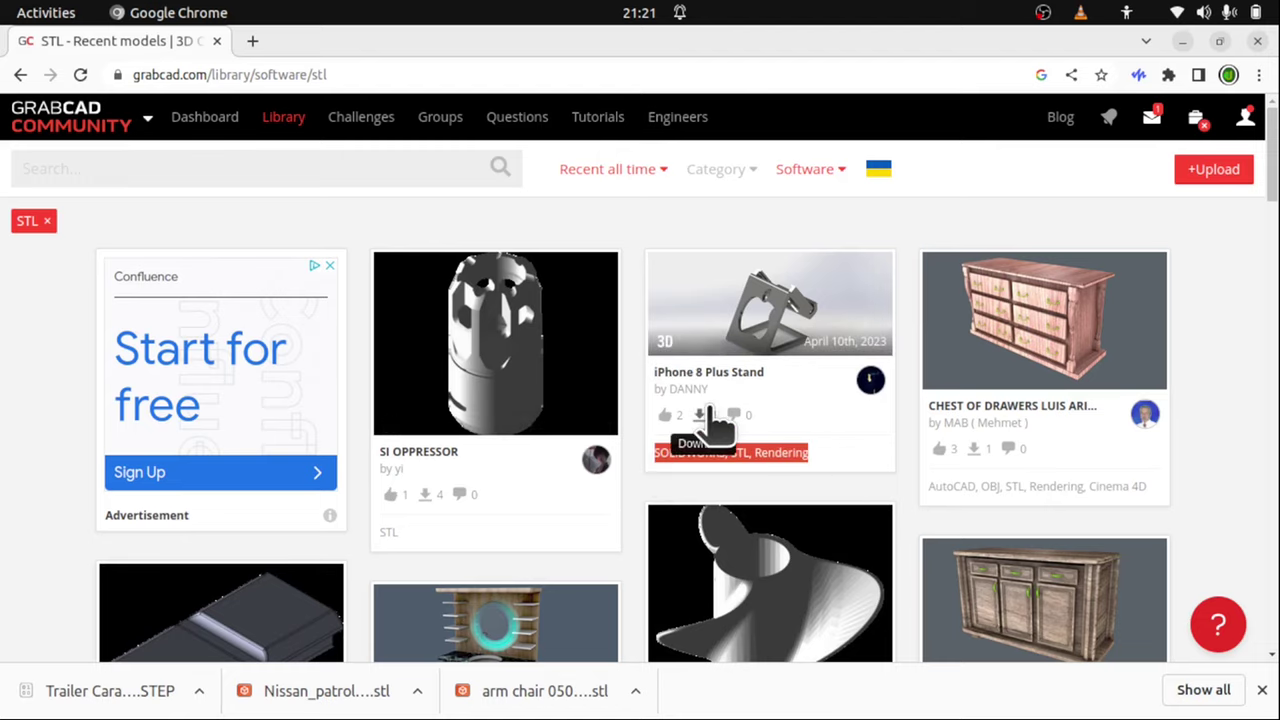
scroll(714, 423, down, 5)
scroll(714, 412, down, 7)
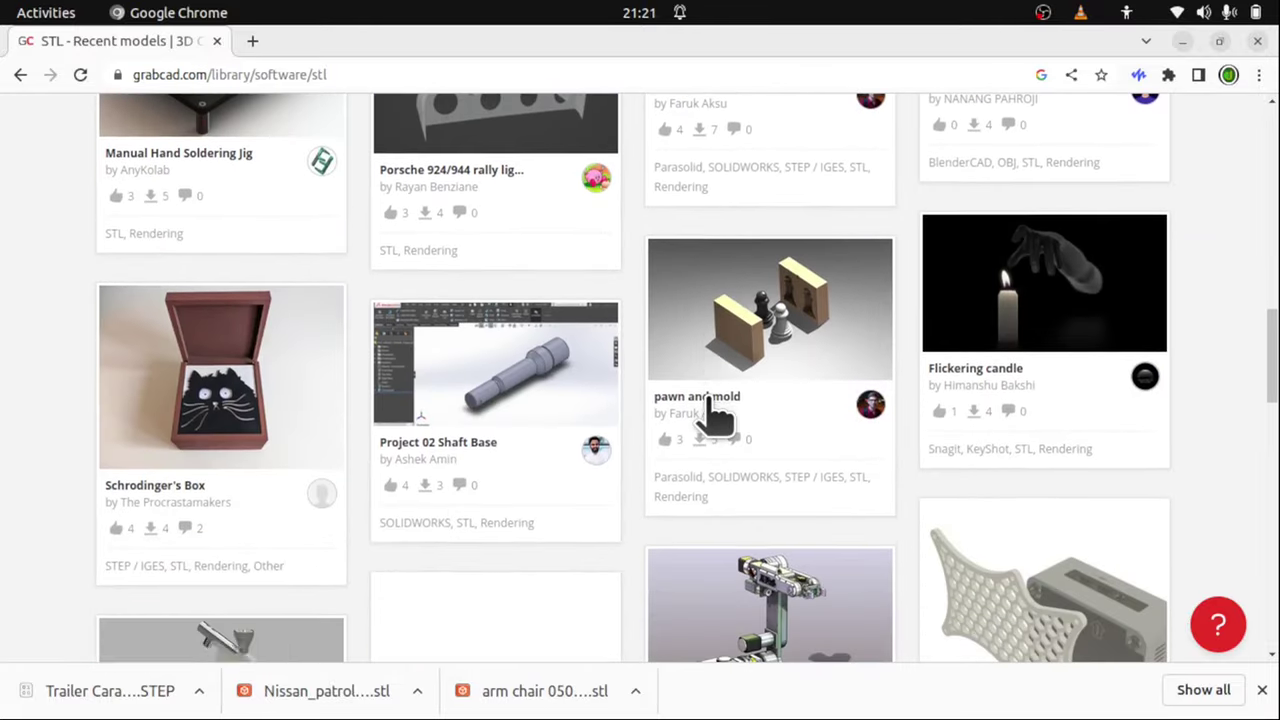
scroll(714, 412, down, 3)
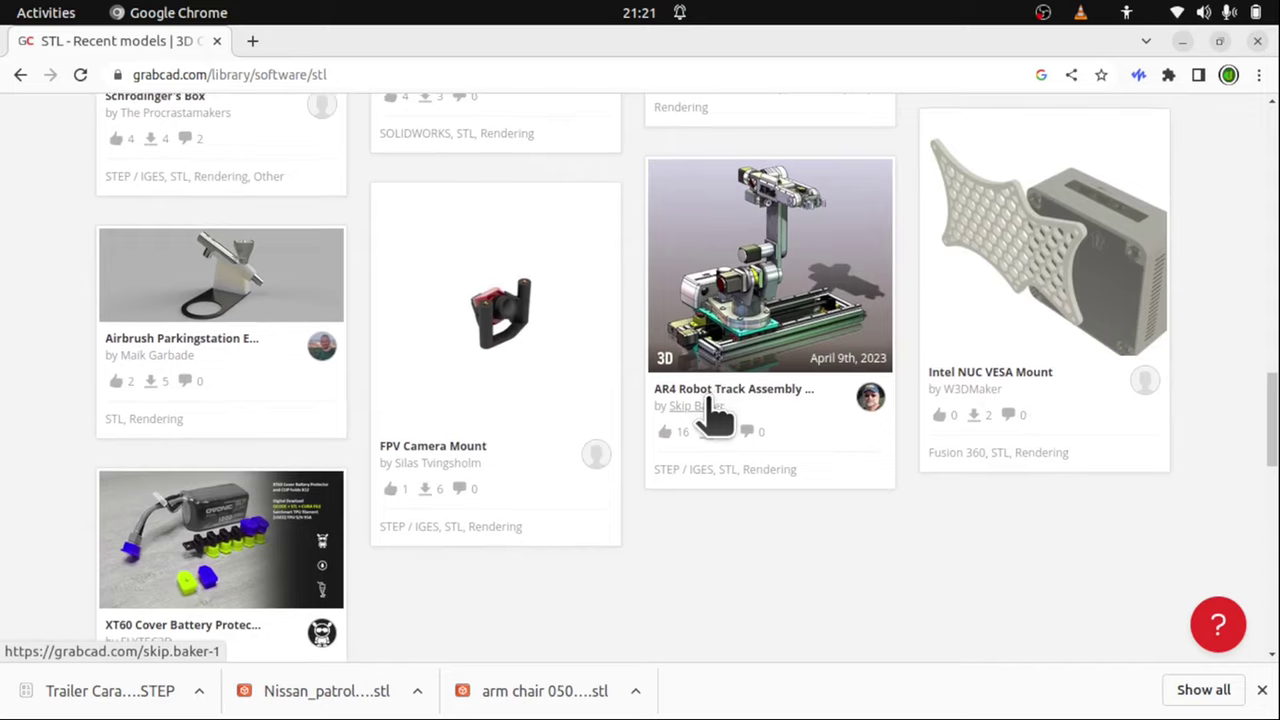
scroll(714, 412, down, 2)
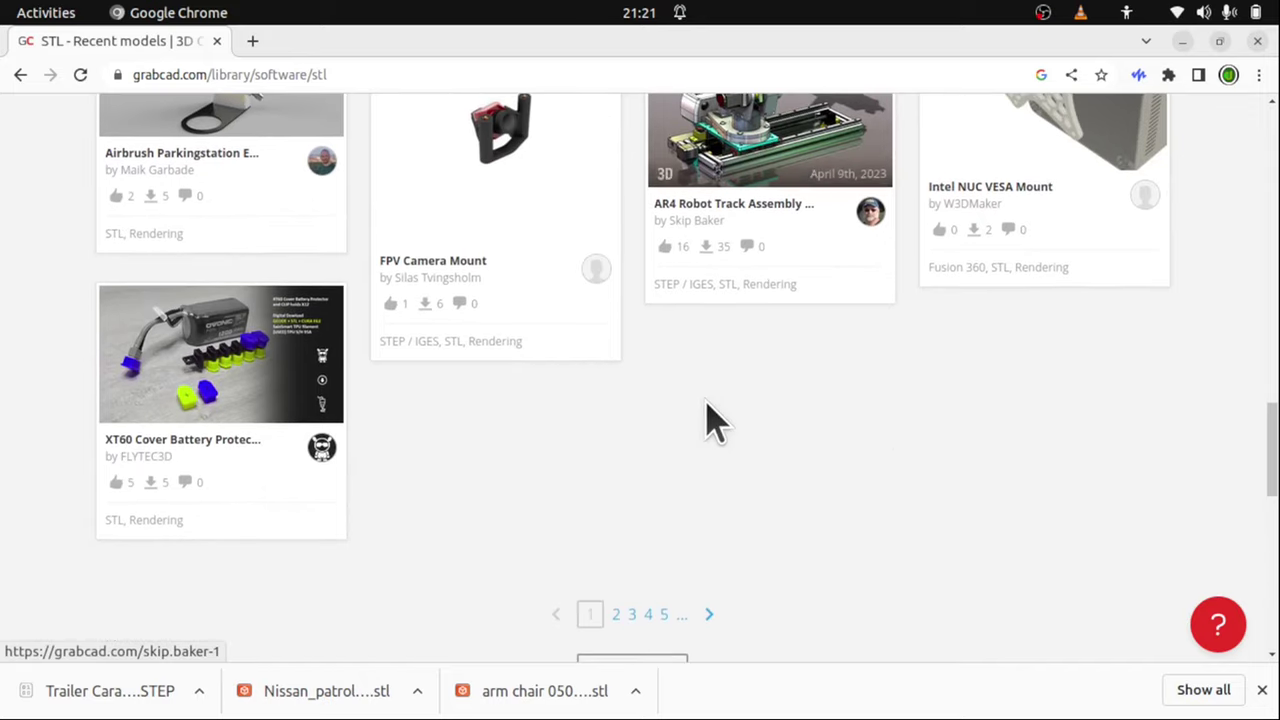
scroll(708, 418, down, 1)
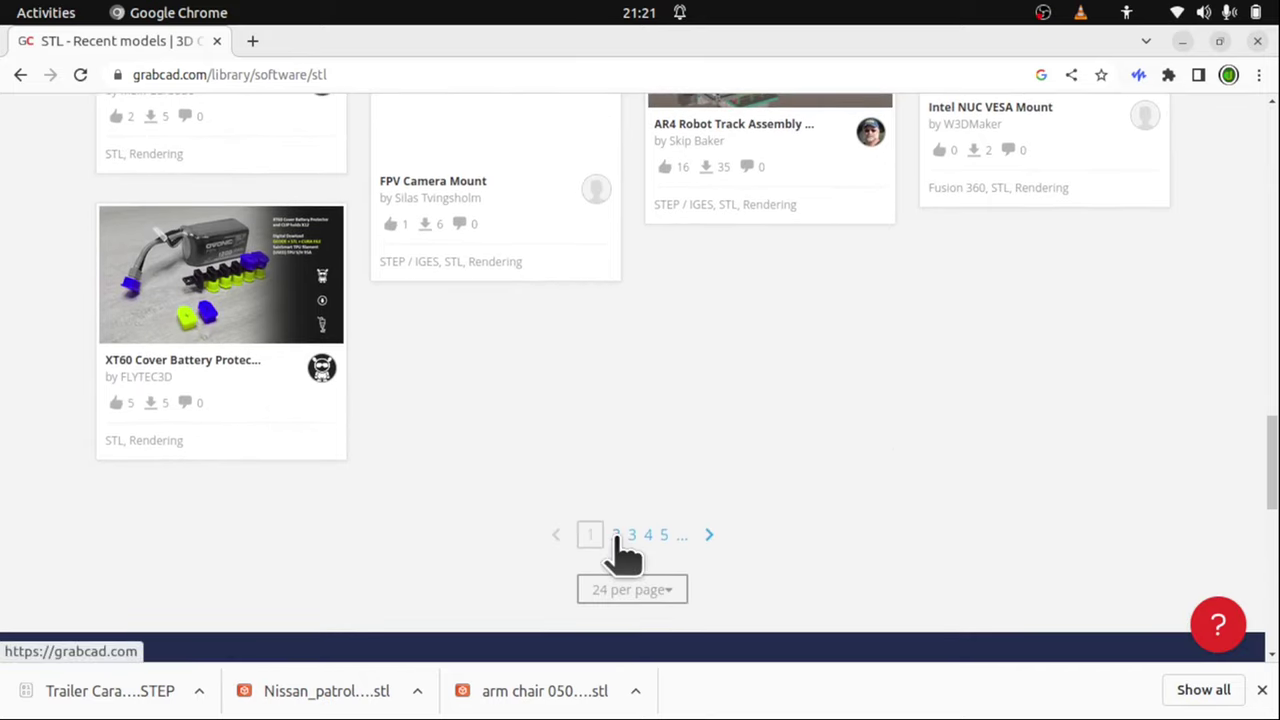
Open the NC DC regulated power supply box model from page 2 of the STL library and view its second image
click(616, 537)
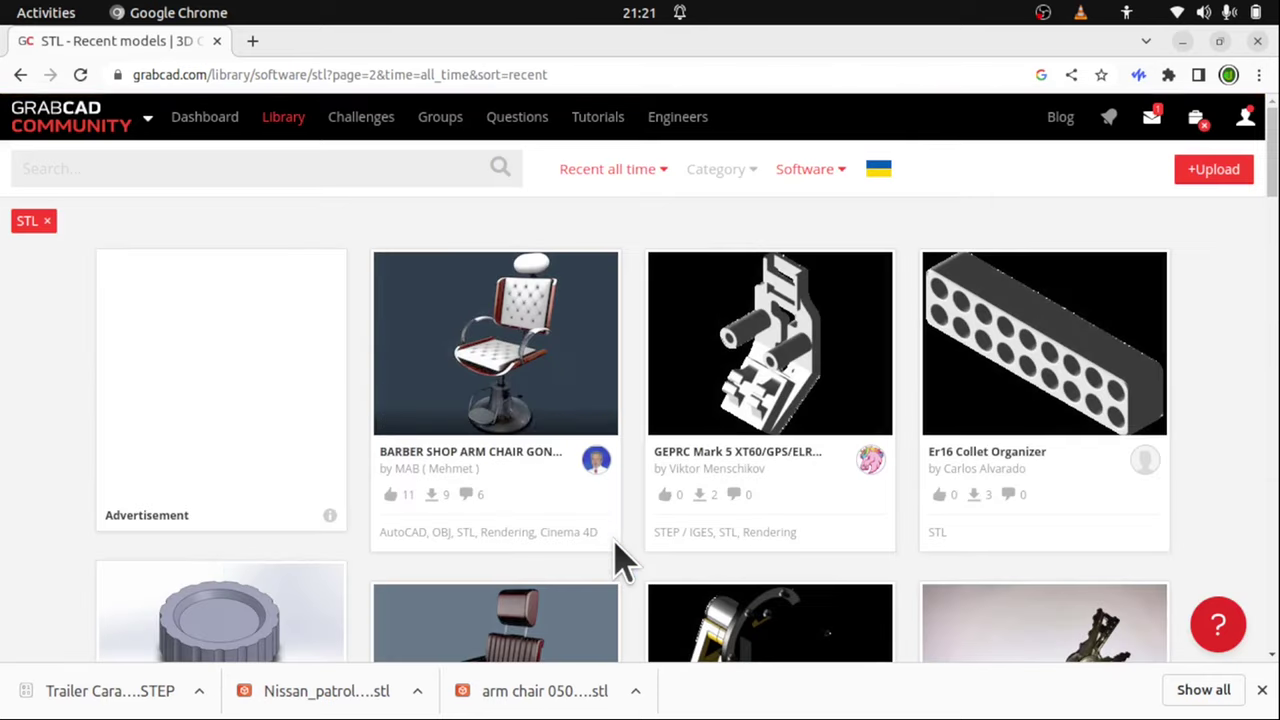
scroll(616, 560, down, 3)
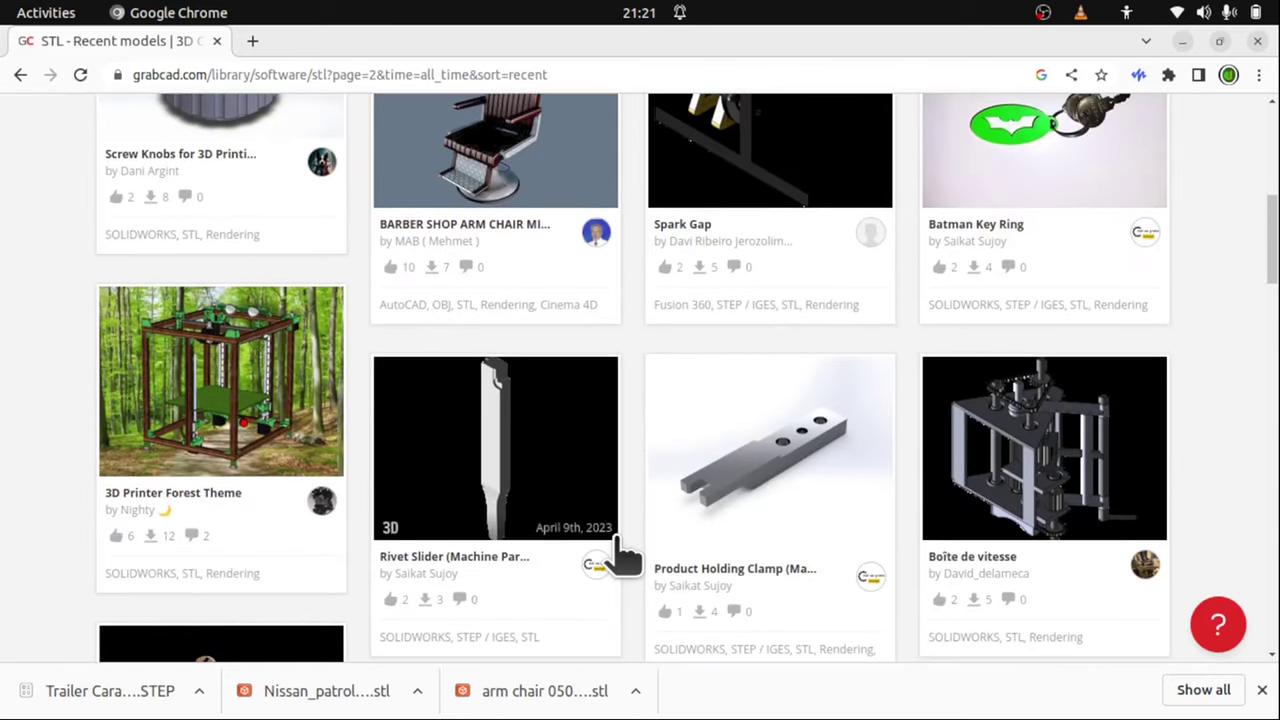
scroll(618, 560, down, 6)
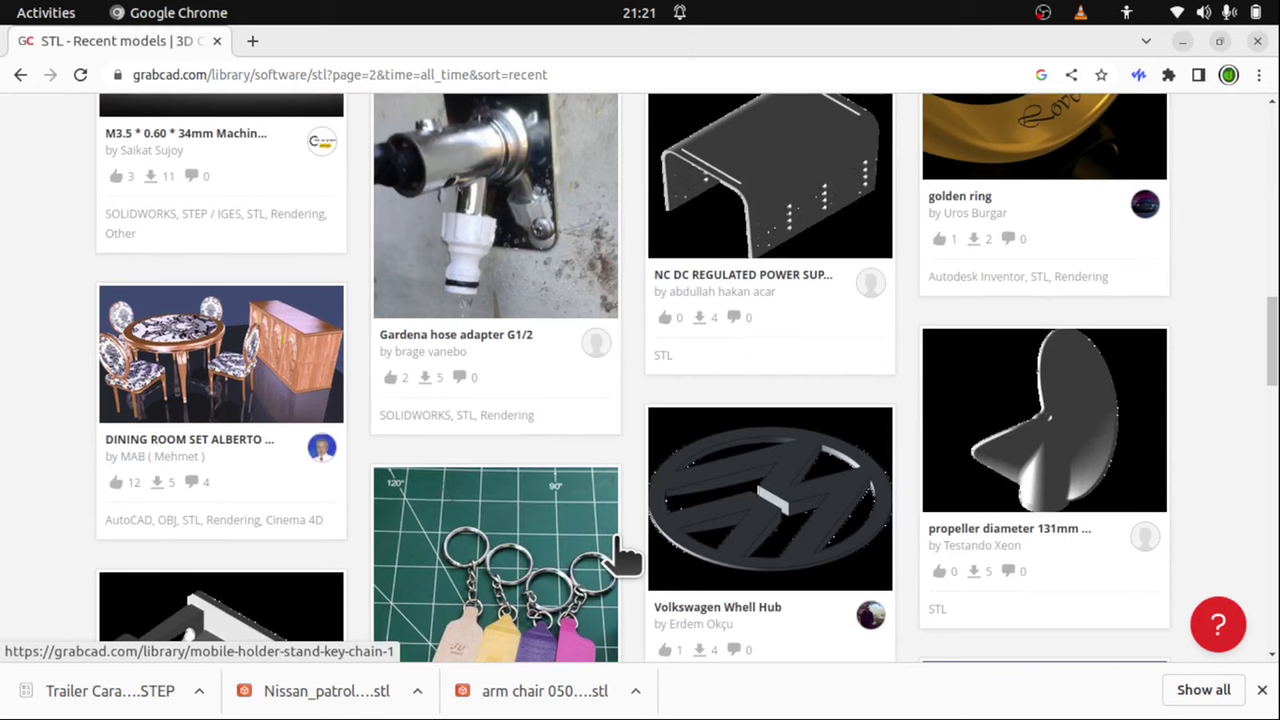
click(780, 225)
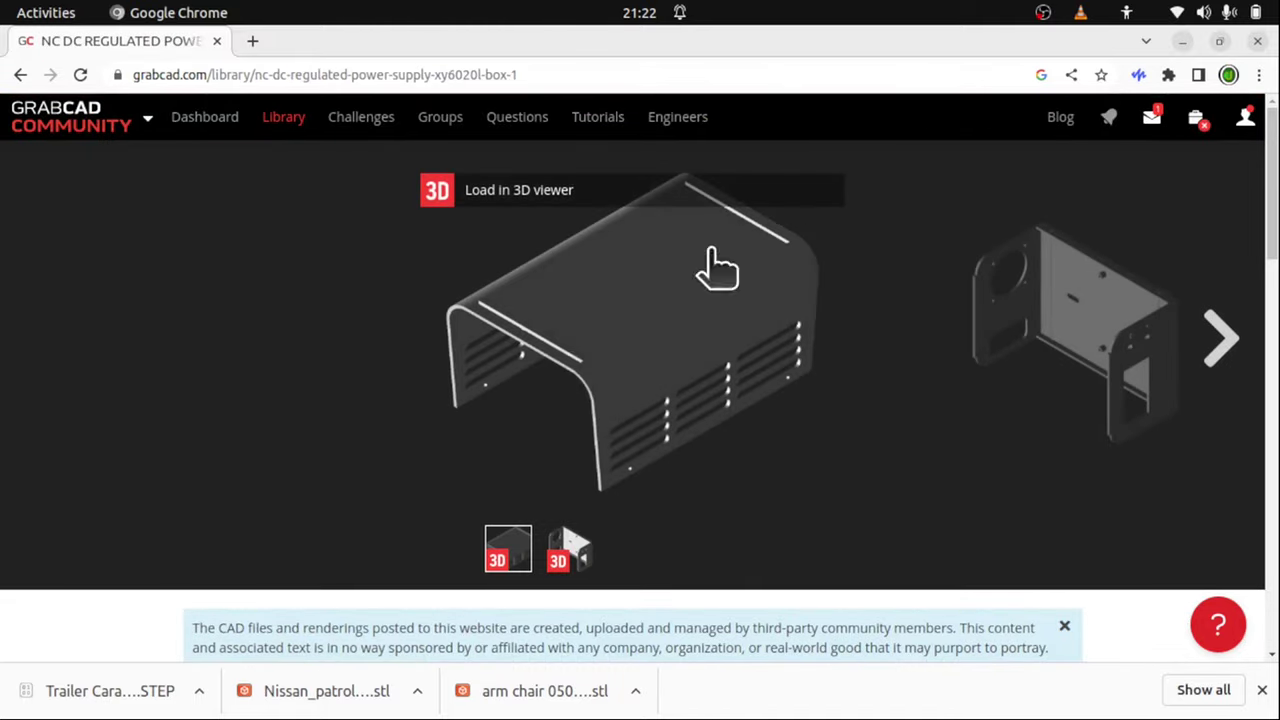
click(1222, 340)
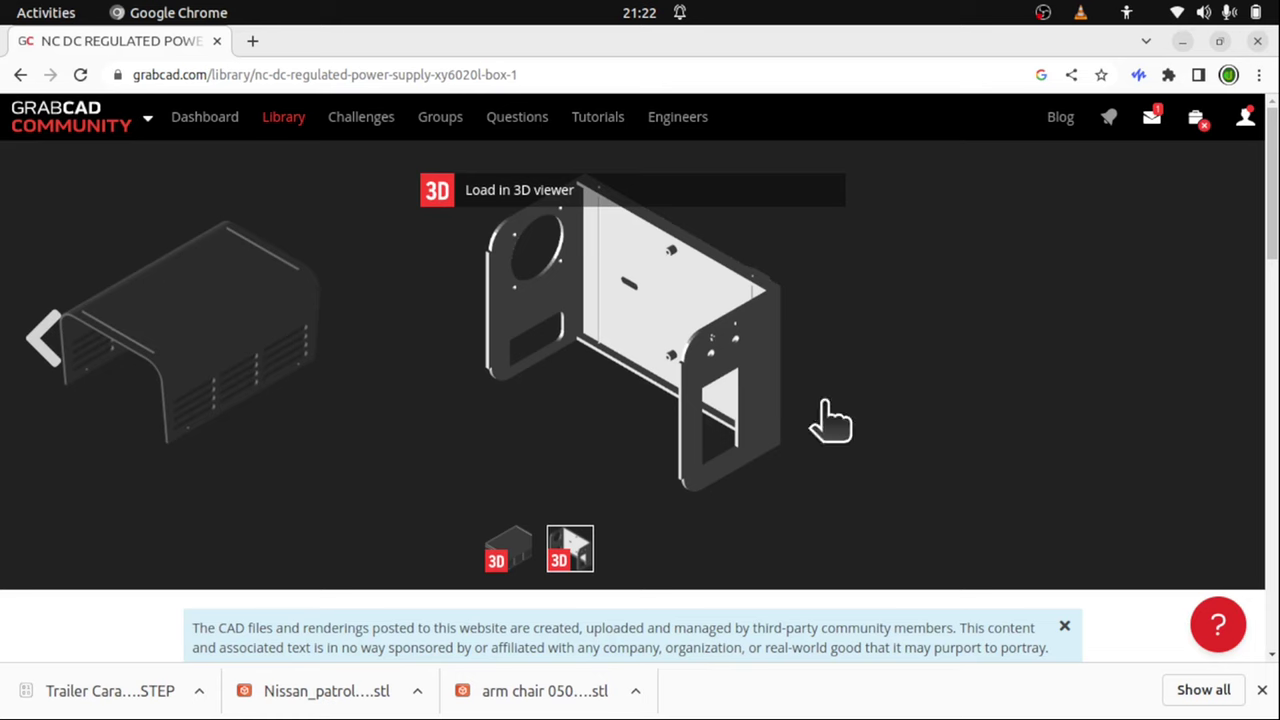
Download the power kutu v7.stl file from the power supply box model's file list
scroll(863, 374, down, 6)
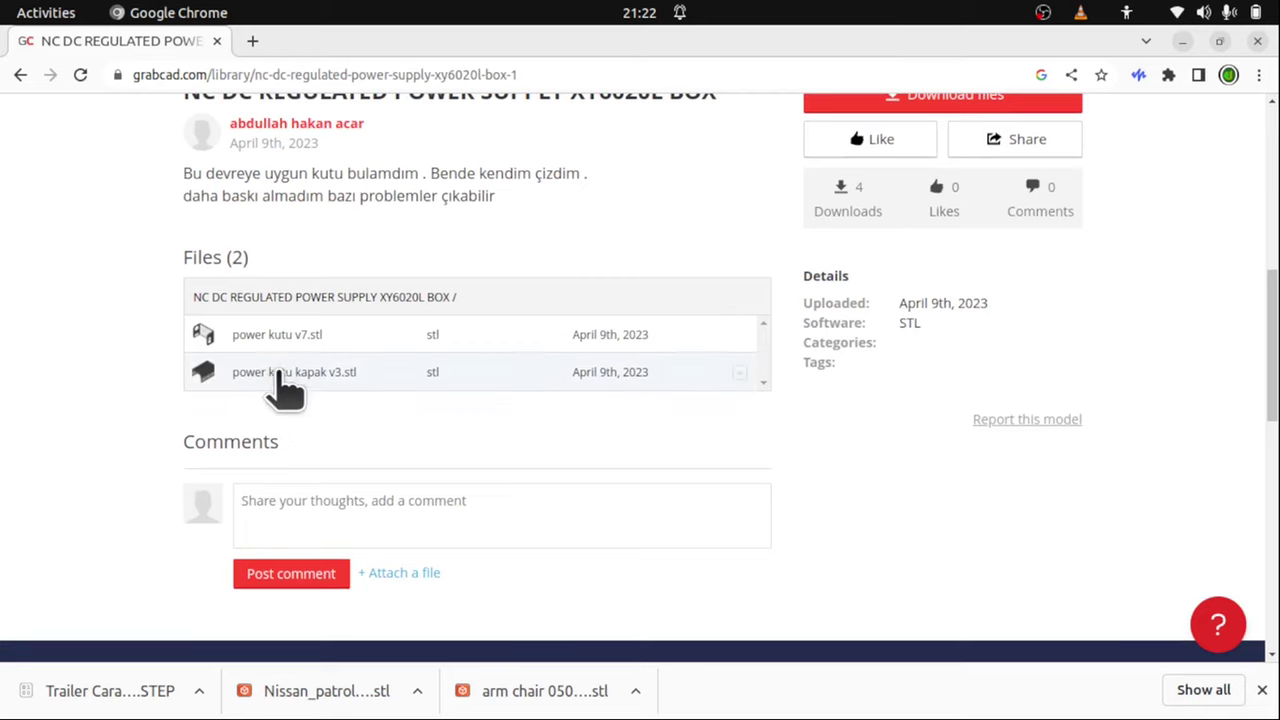
click(438, 348)
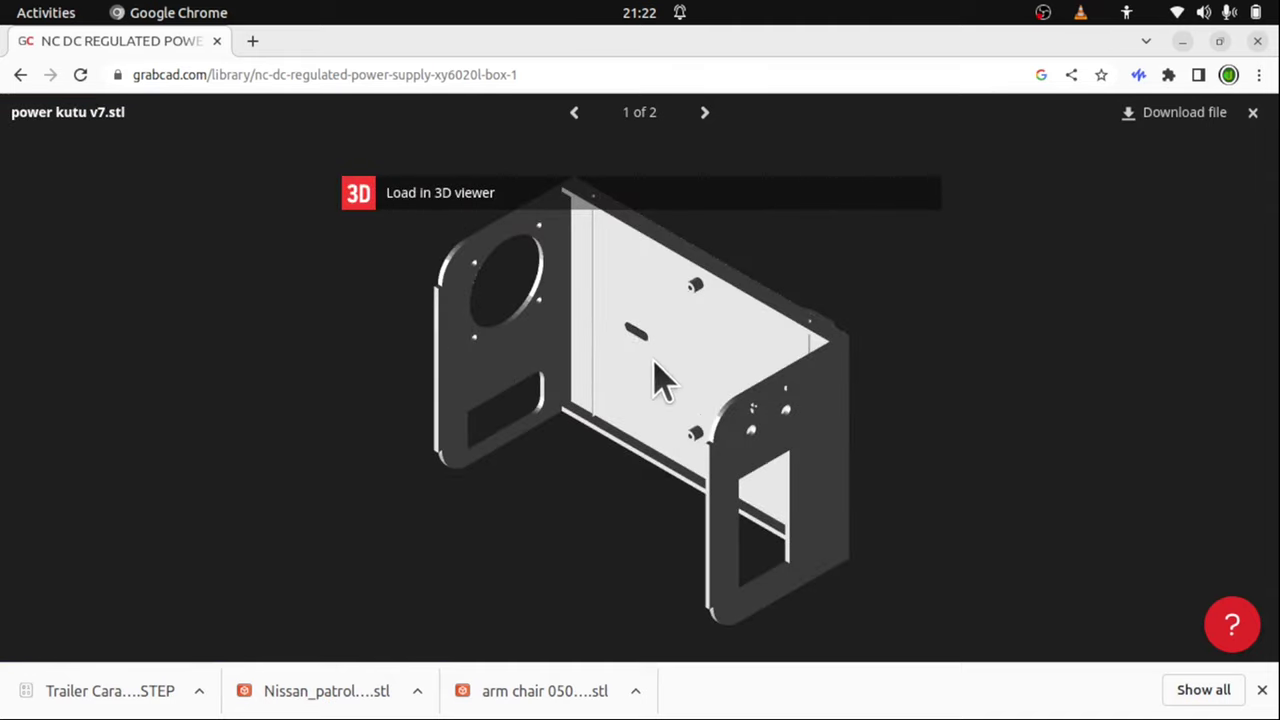
click(1182, 113)
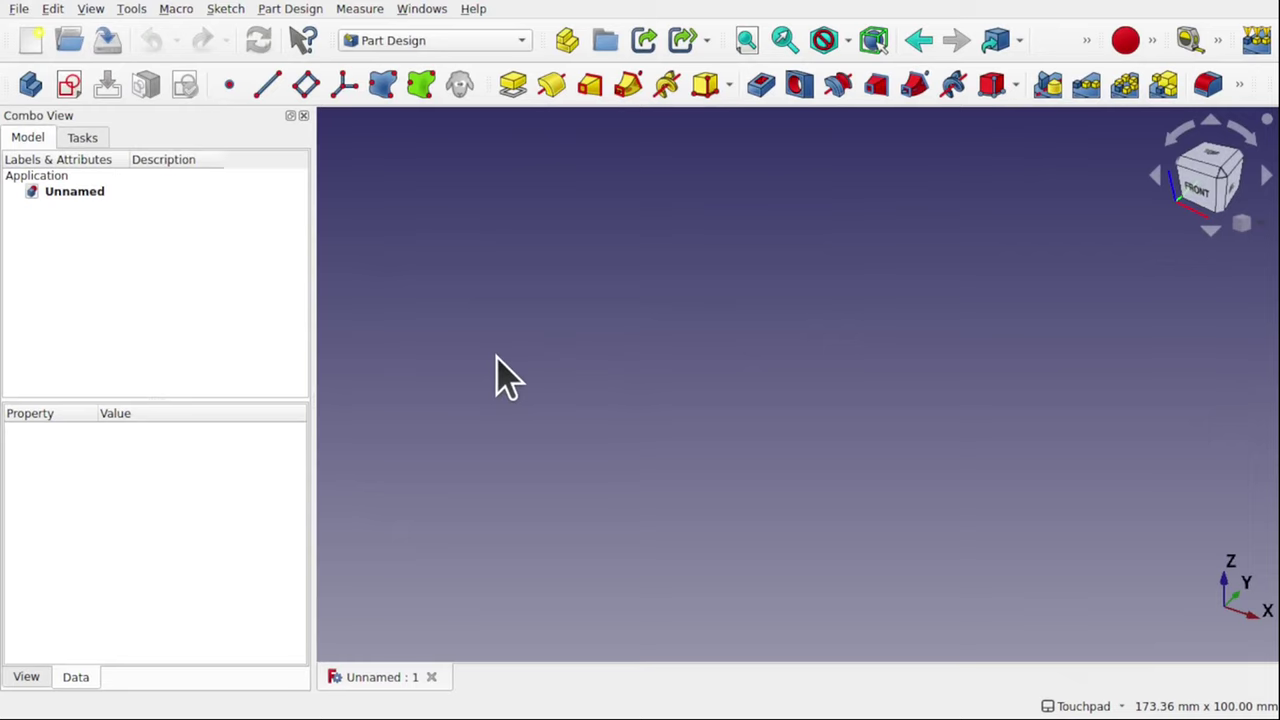
Switch to FreeCAD and import power kutu v7.stl from the Downloads folder into the empty document
click(19, 10)
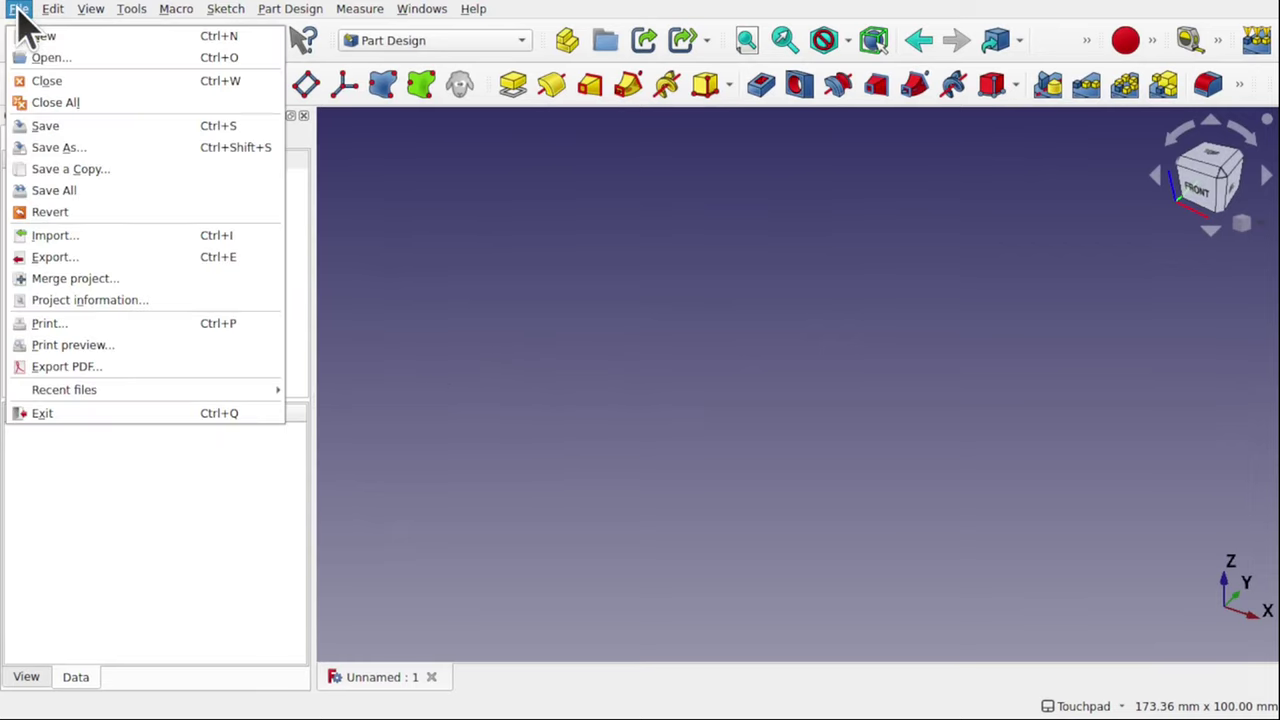
click(90, 236)
click(646, 455)
scroll(645, 386, down, 10)
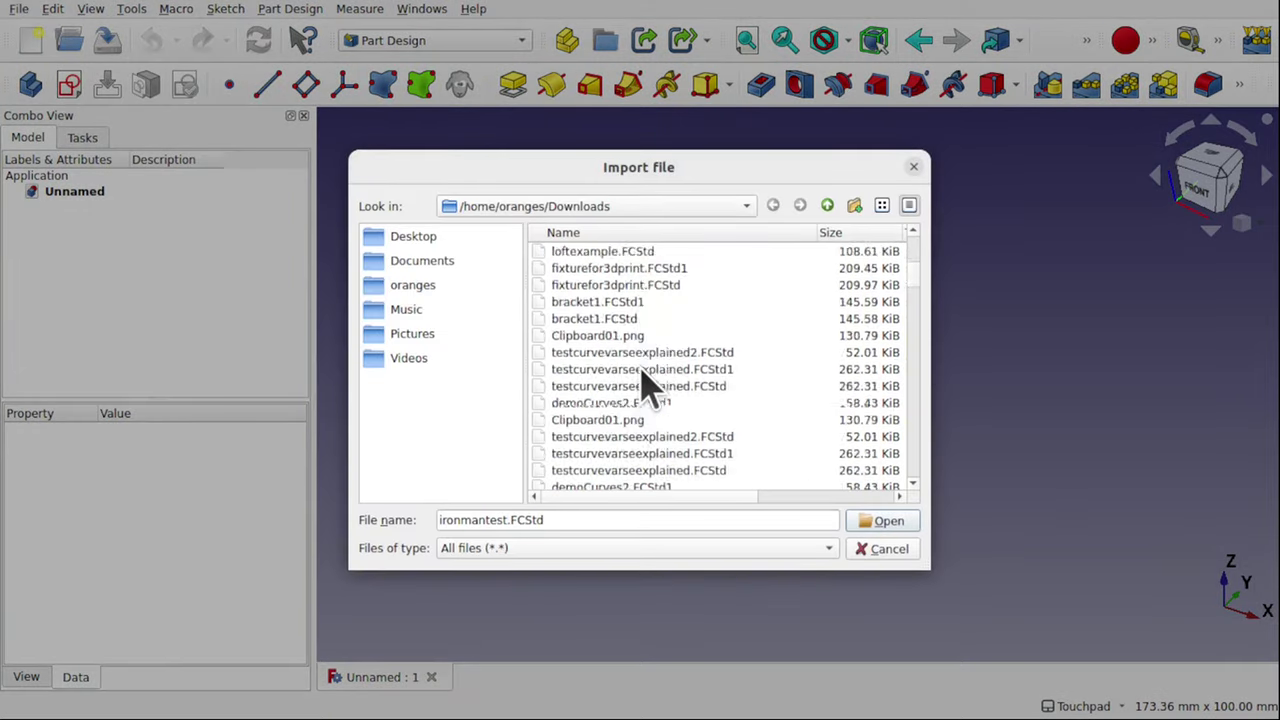
scroll(645, 386, down, 15)
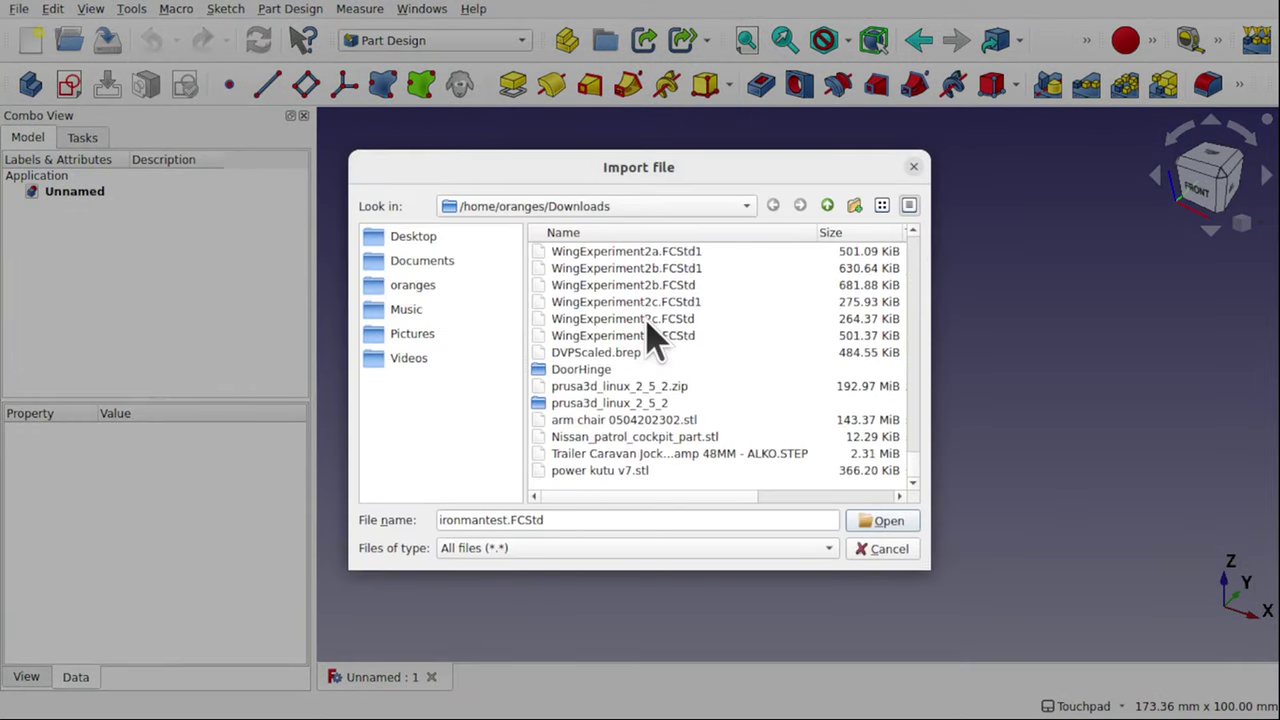
double_click(612, 470)
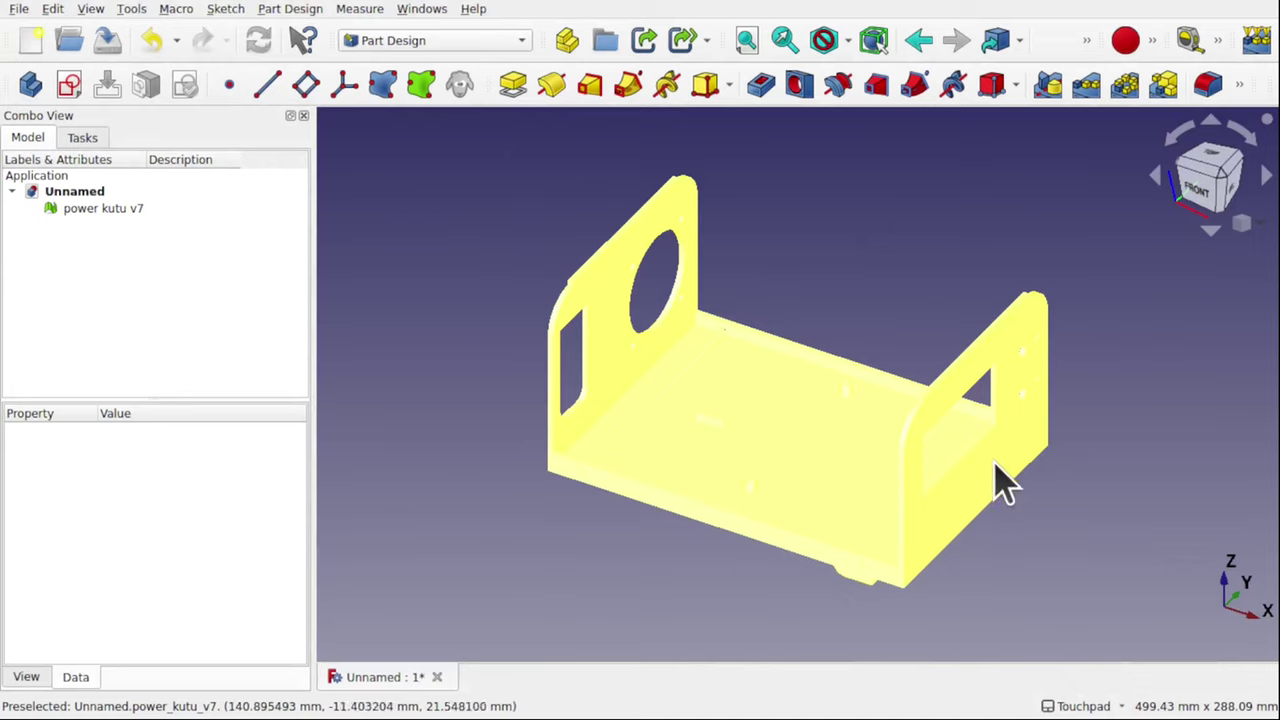
middle_drag(960, 500, 803, 525)
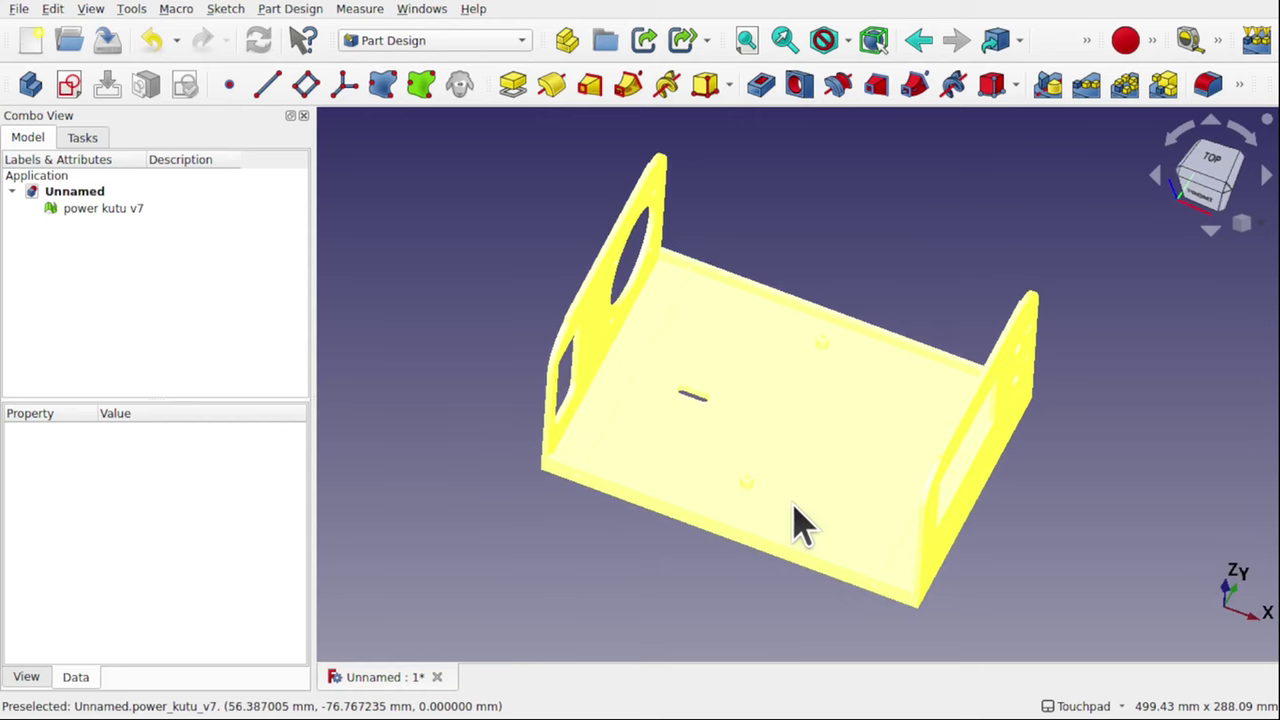
Split the power kutu v7 mesh by components in the Mesh Design workbench and delete the resulting component
click(455, 40)
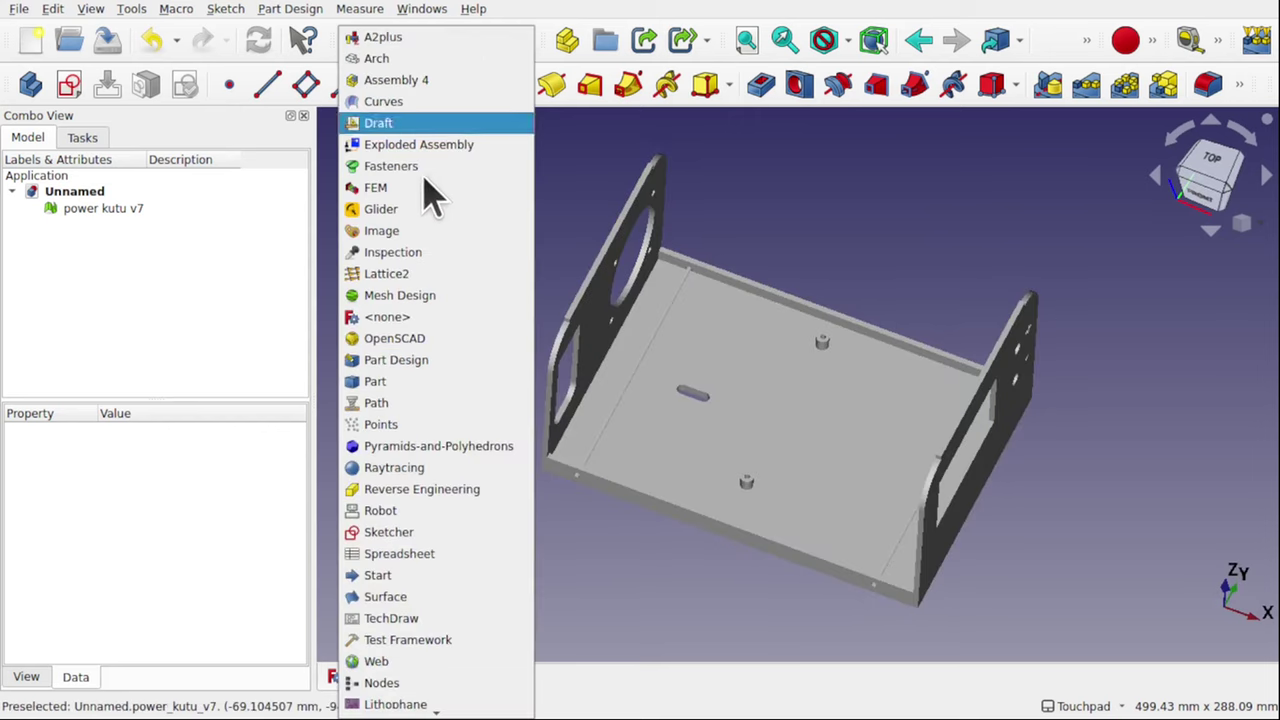
click(457, 297)
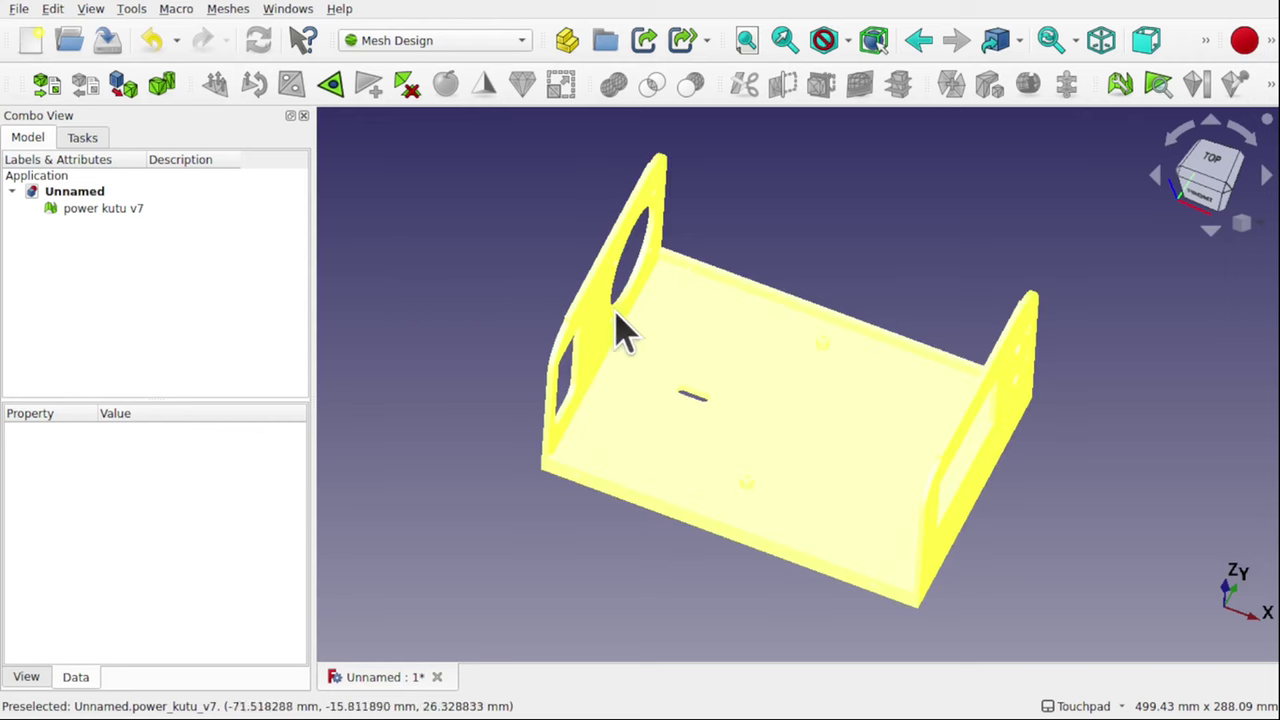
click(652, 343)
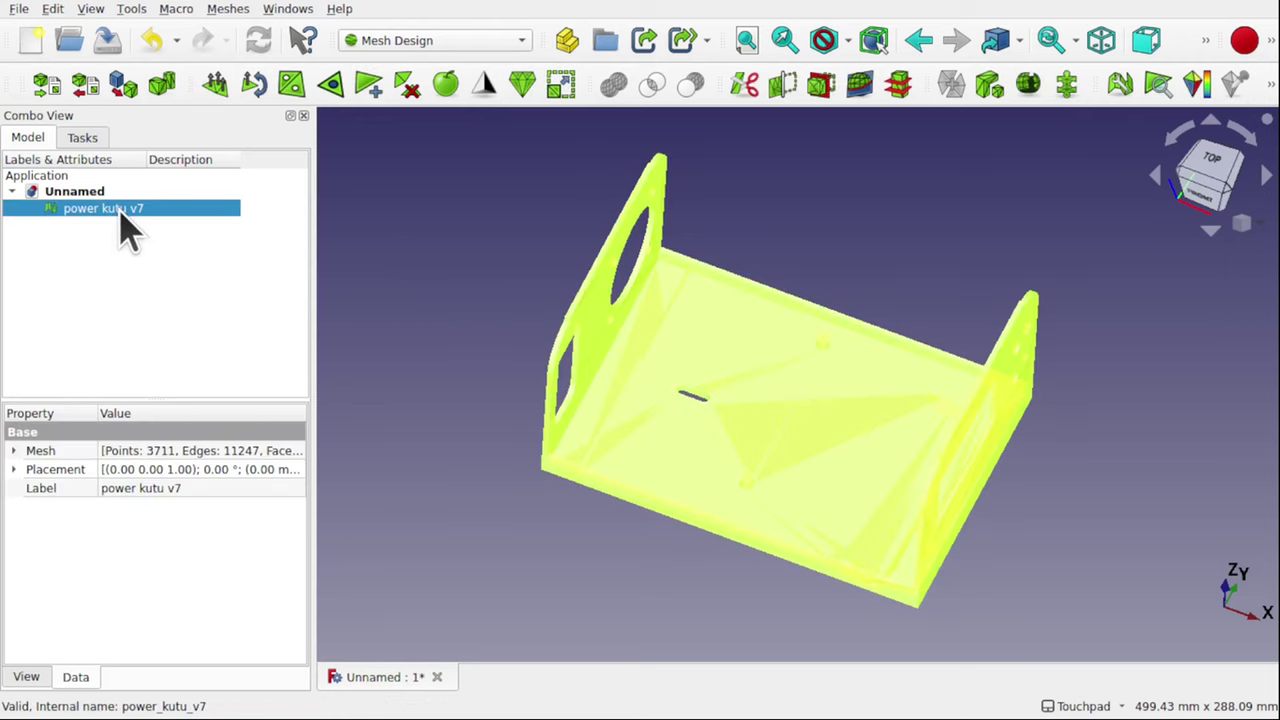
click(234, 12)
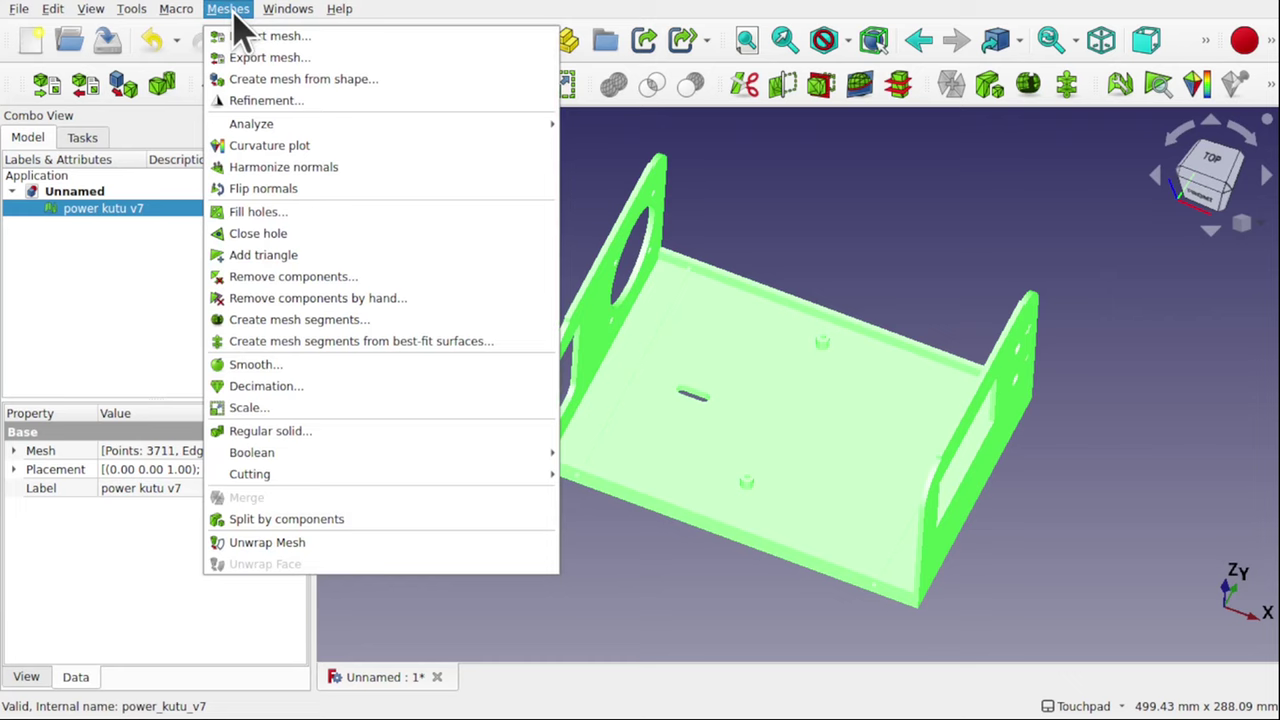
click(388, 519)
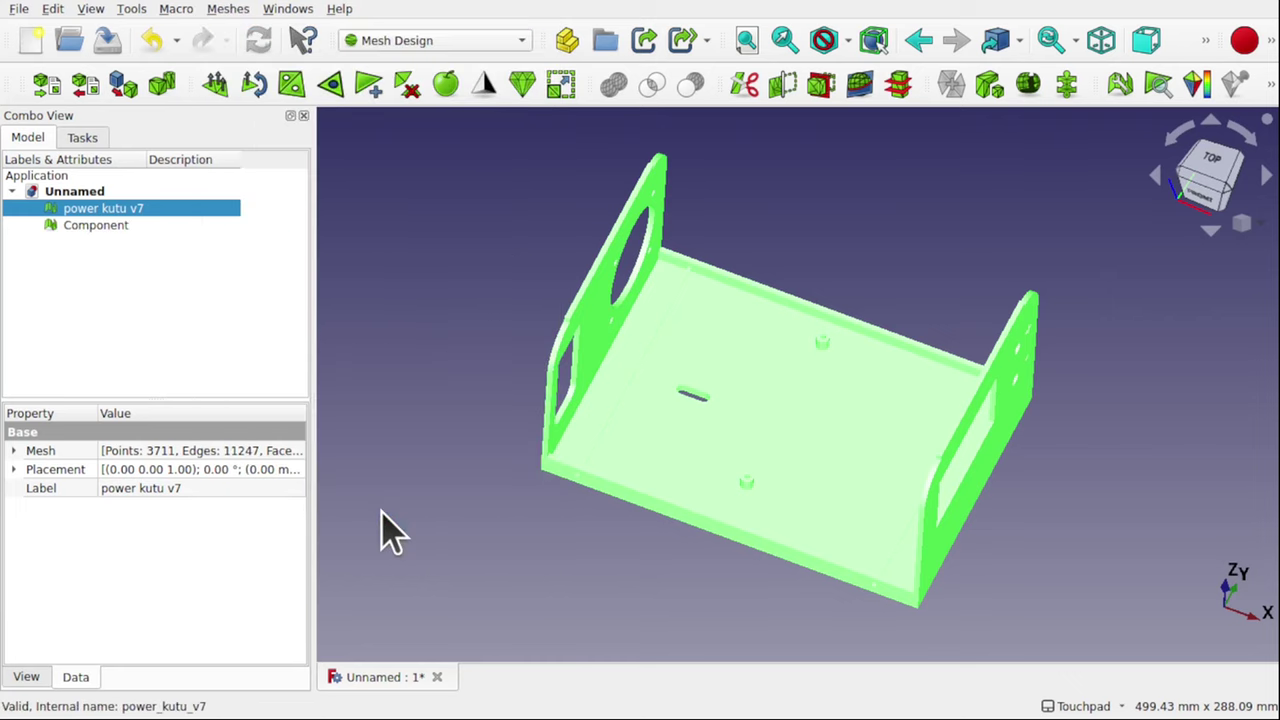
click(337, 300)
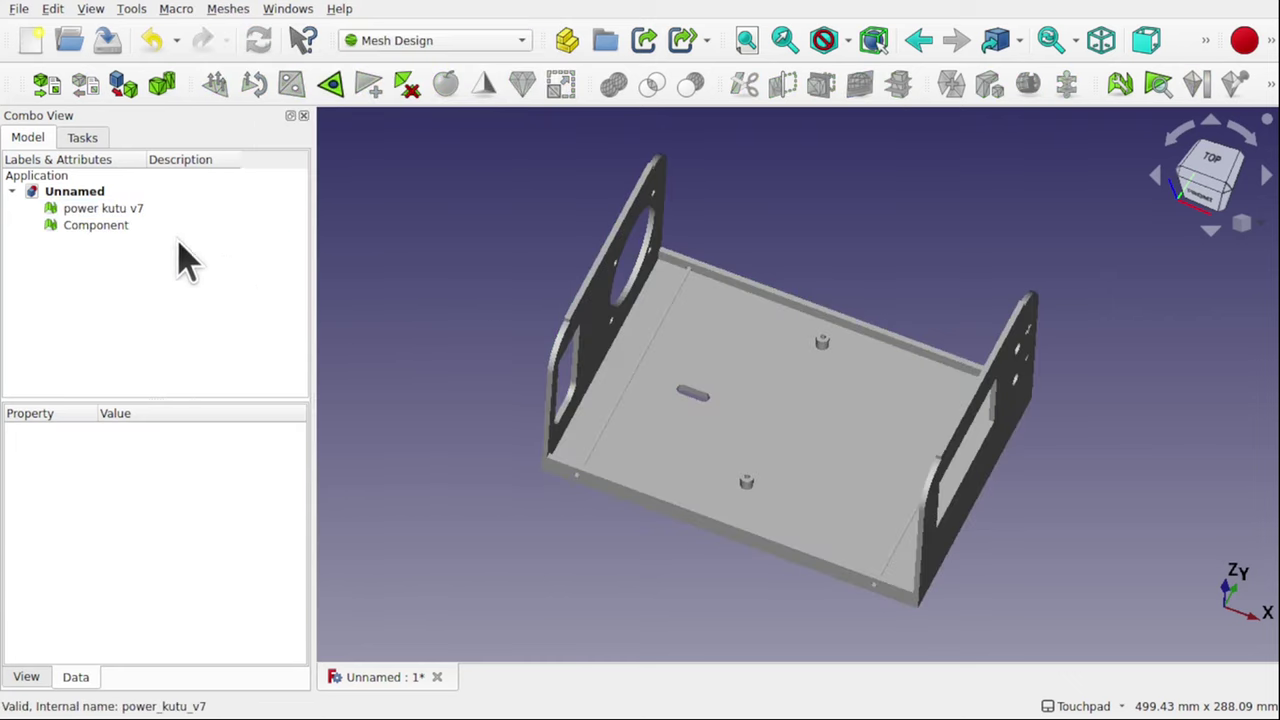
click(111, 229)
key(Delete)
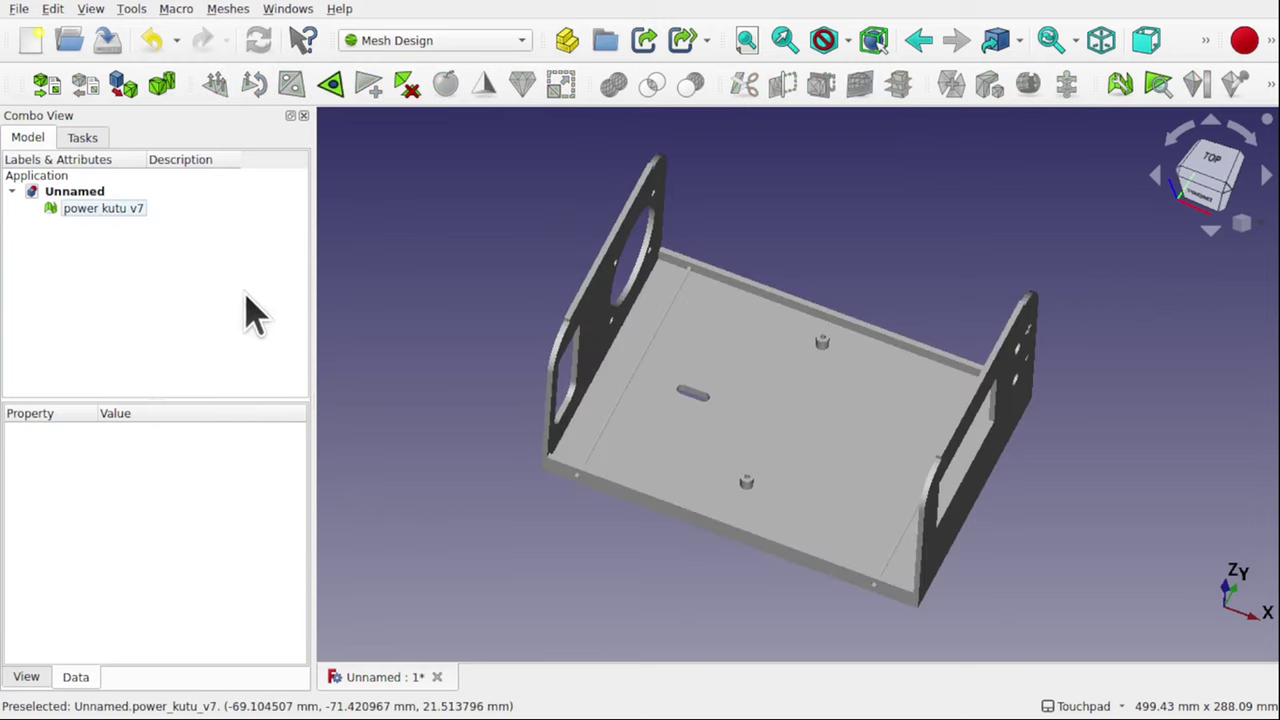
Create a shape from the power kutu v7 mesh in the Part workbench, with Sew shape enabled at tolerance 0.10
alt+drag(700, 490, 805, 250)
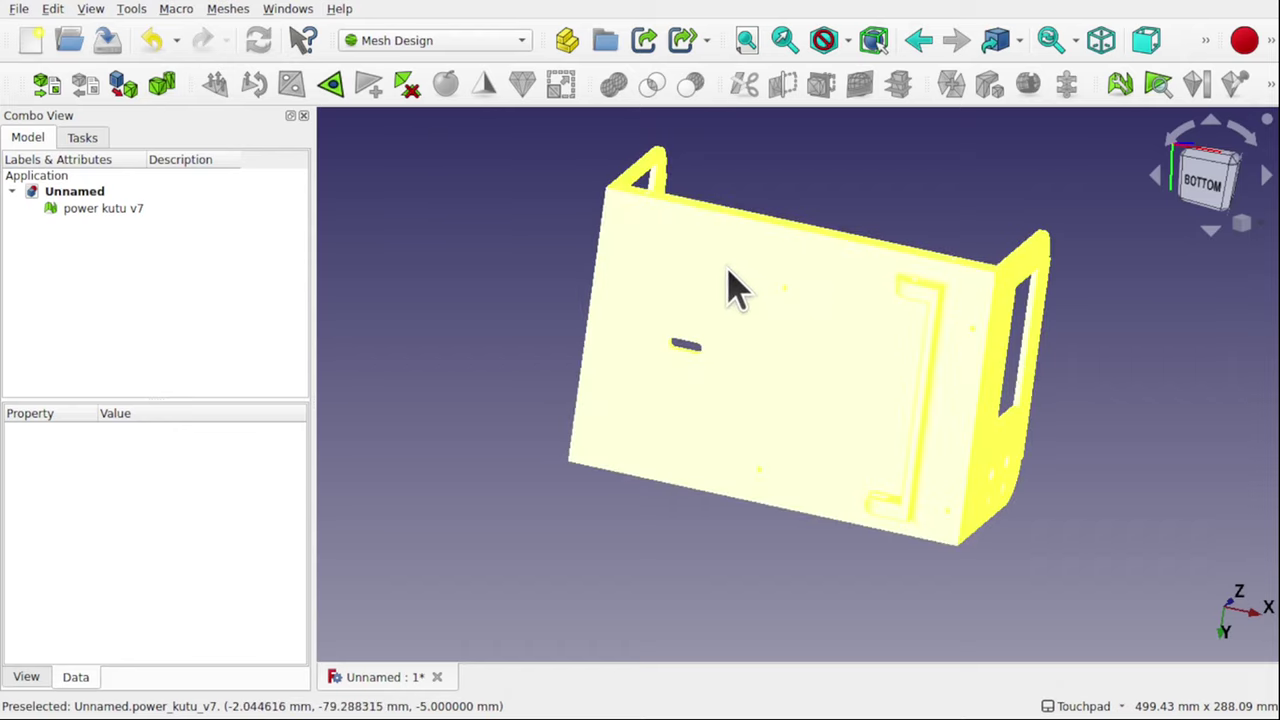
click(405, 46)
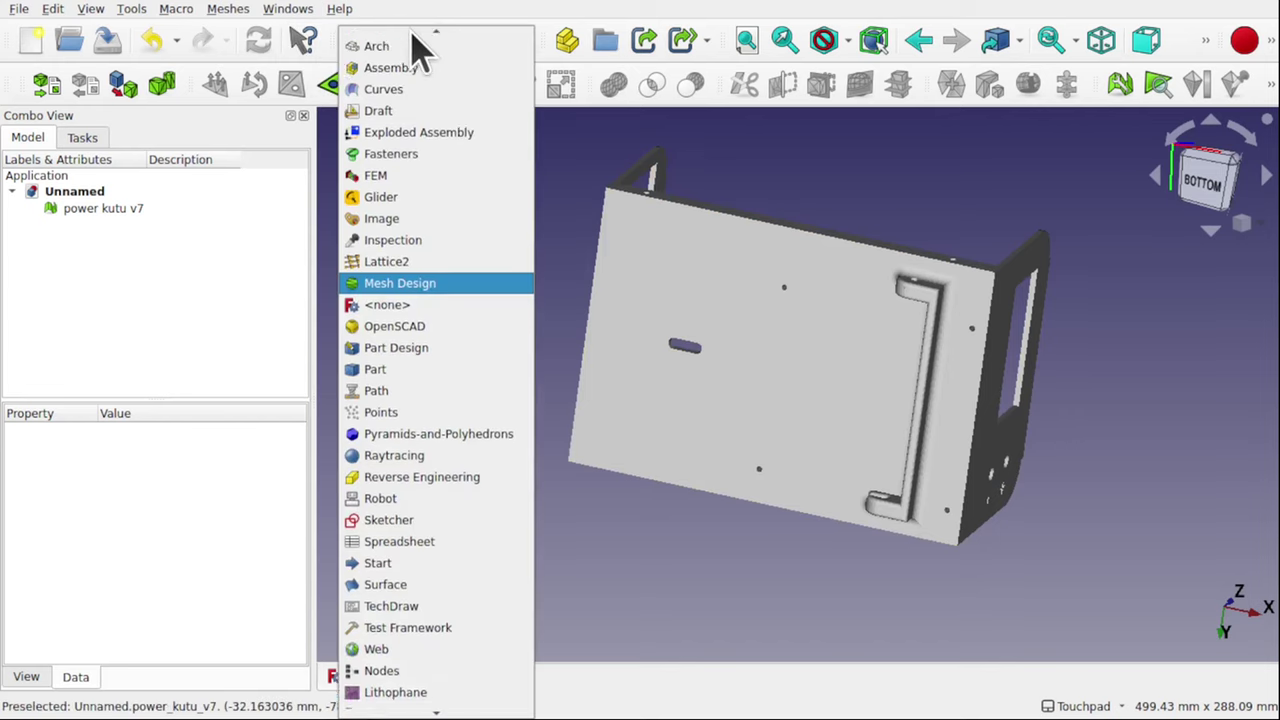
click(424, 381)
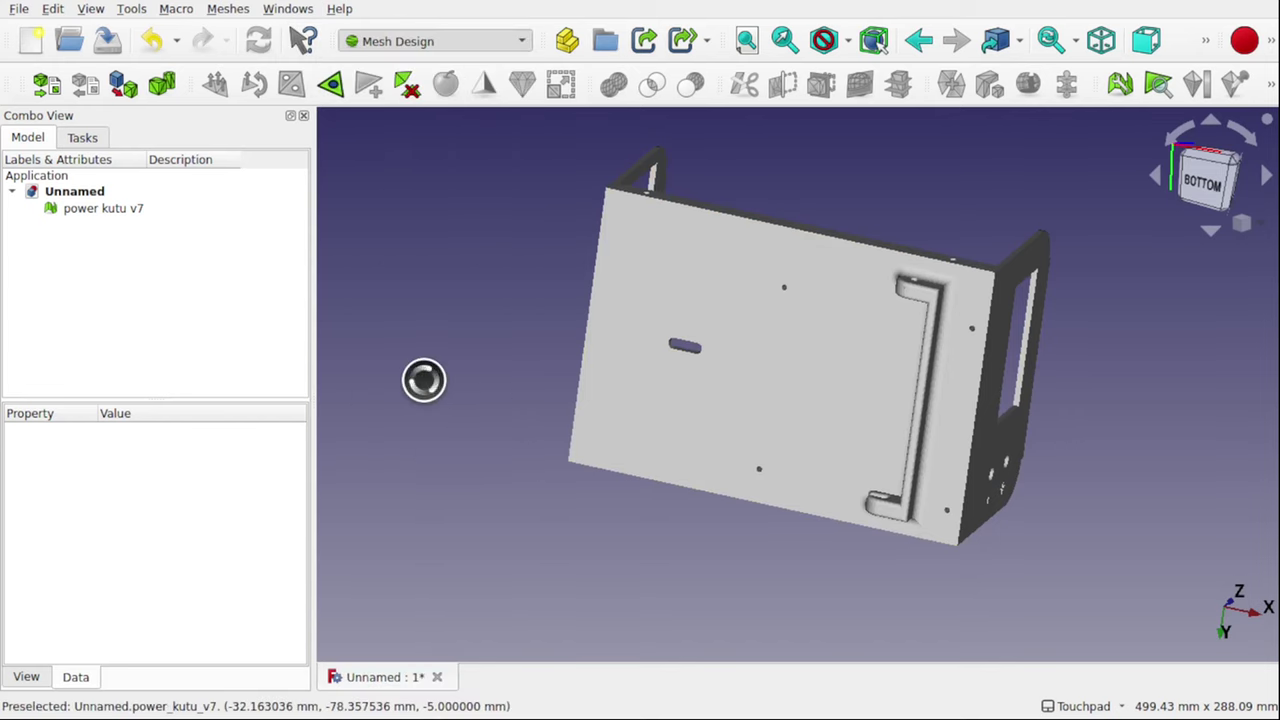
click(74, 210)
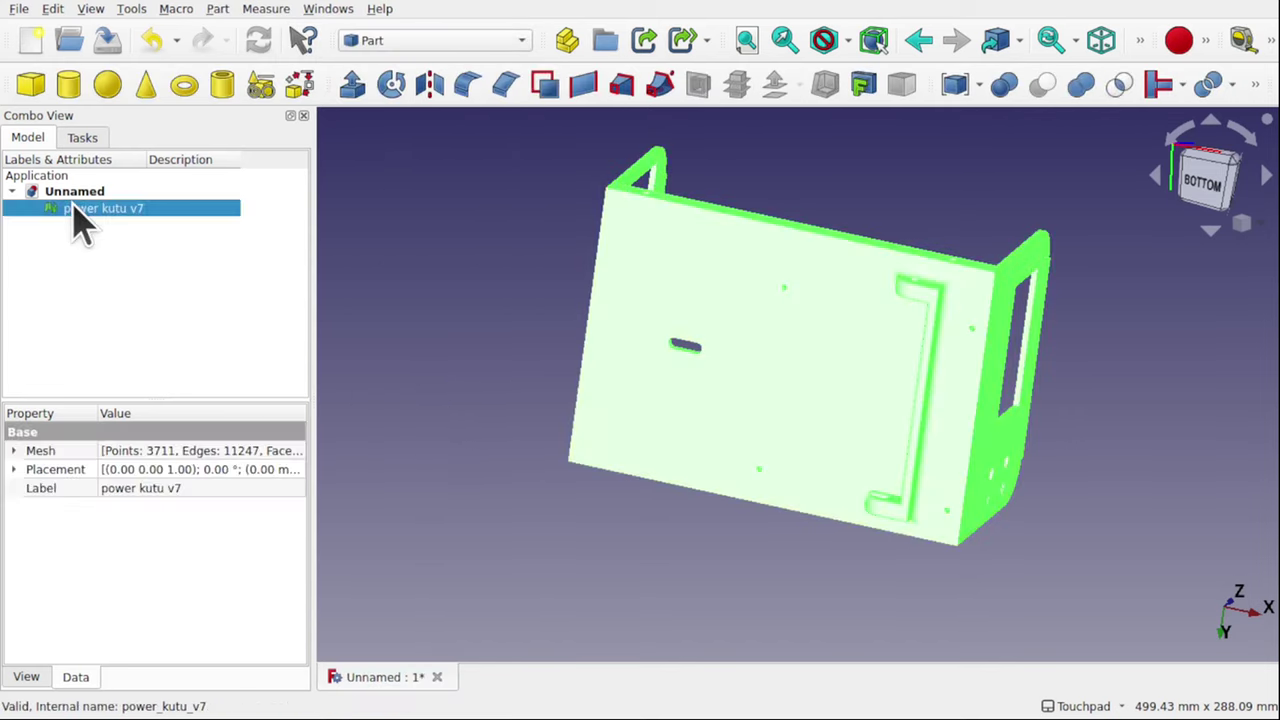
click(217, 12)
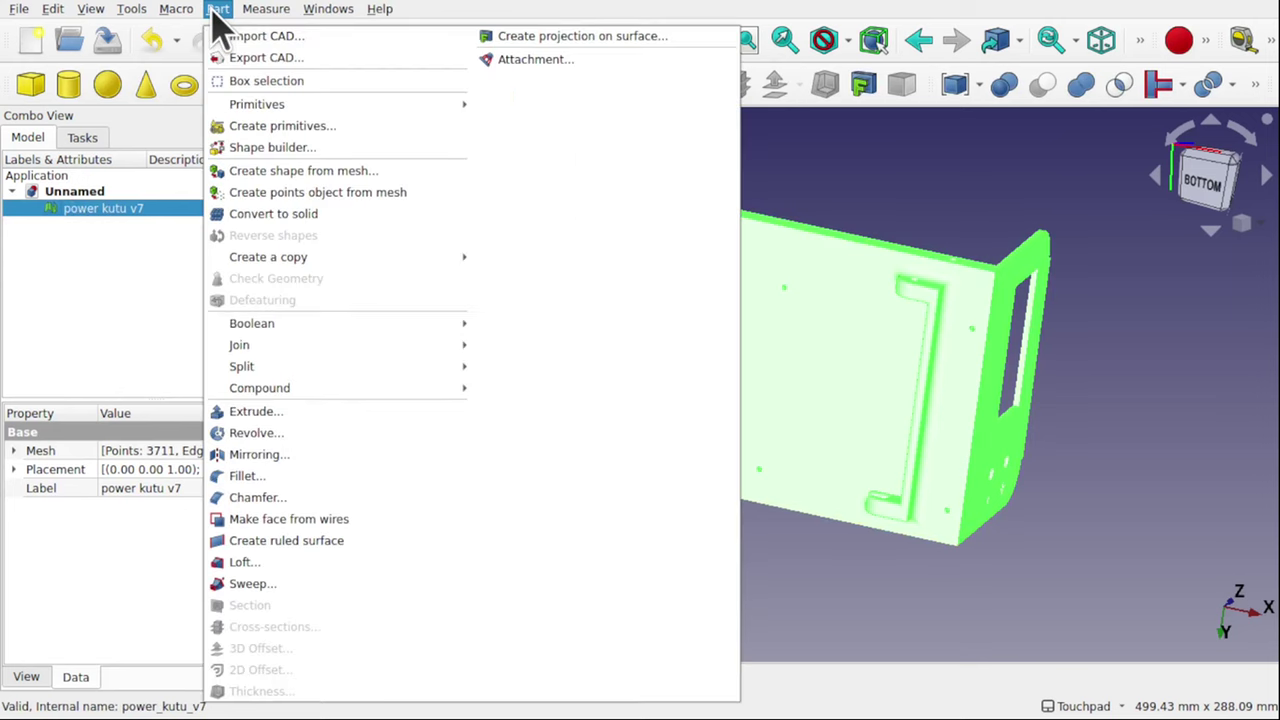
click(325, 172)
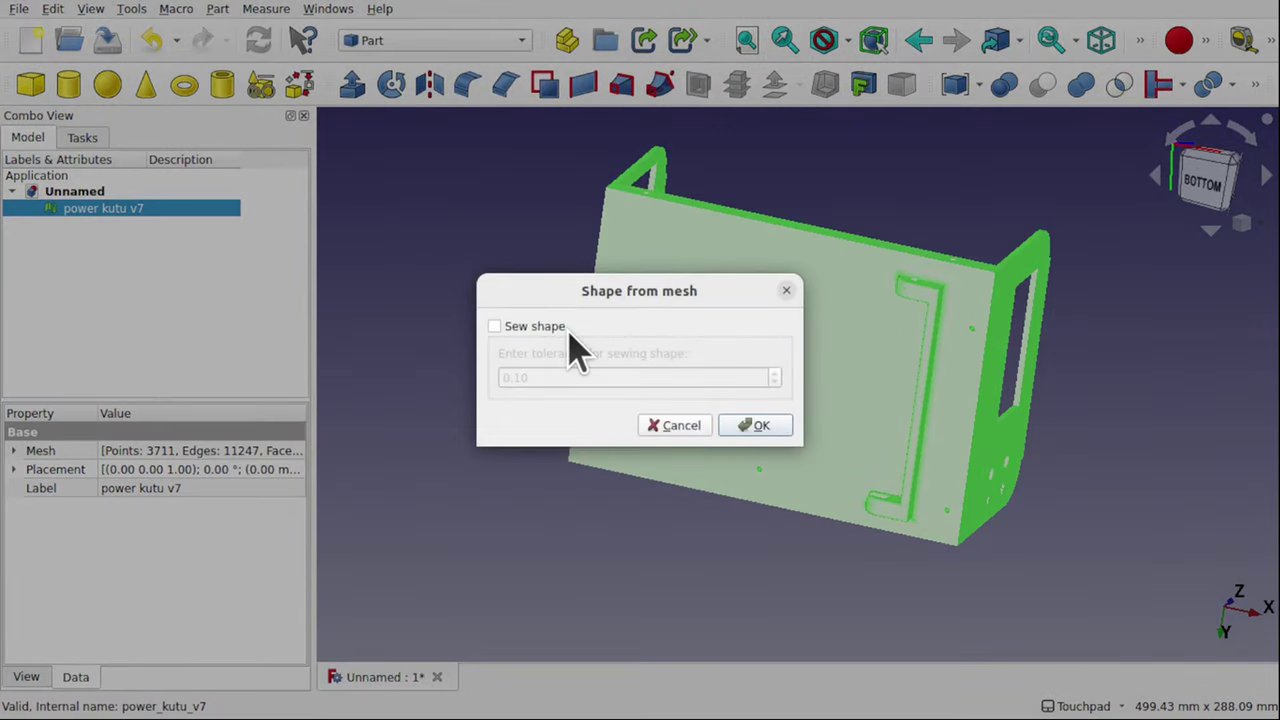
click(494, 327)
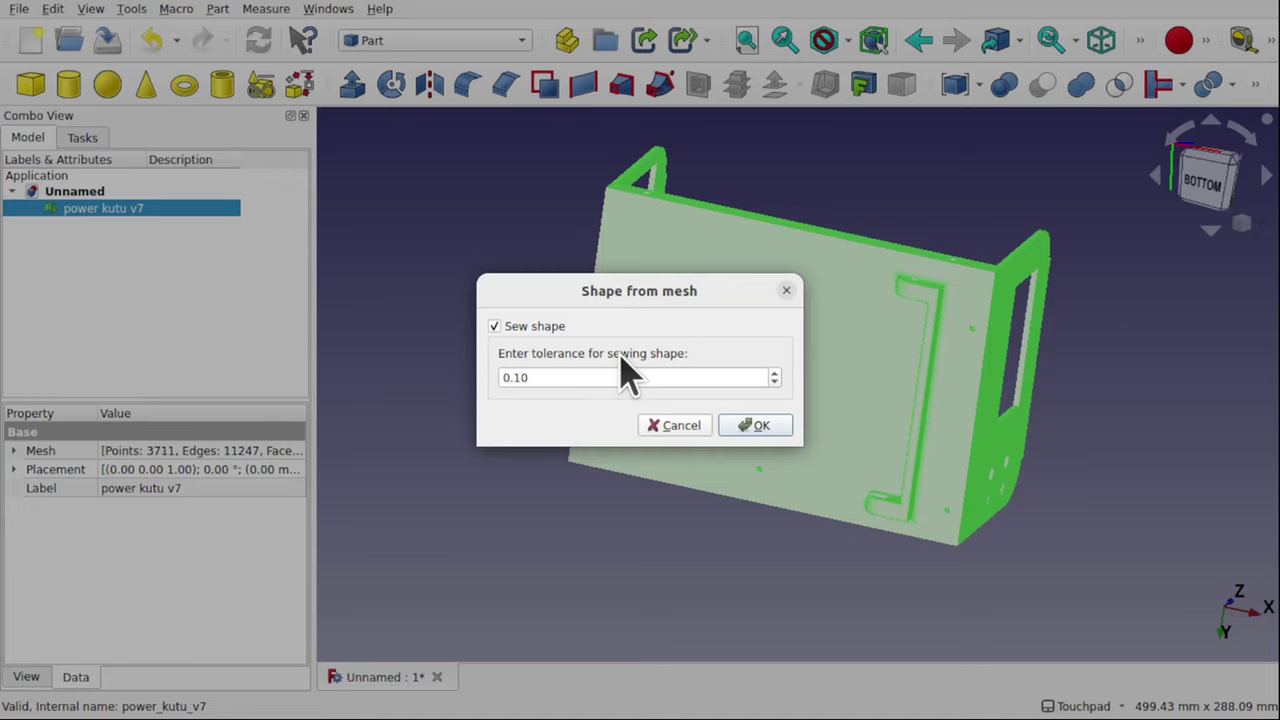
click(768, 426)
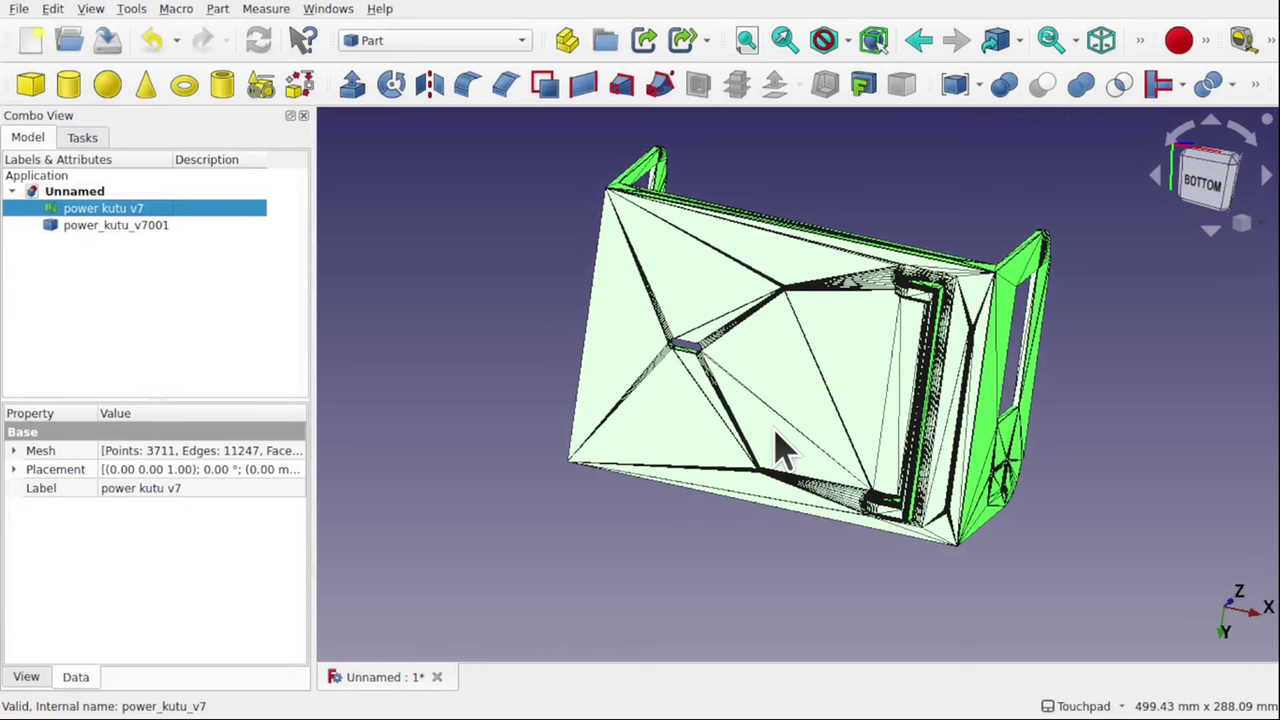
Hide the original power kutu v7 mesh and examine the triangulated faces of the converted shape
alt+drag(800, 257, 820, 520)
alt+drag(785, 415, 1043, 306)
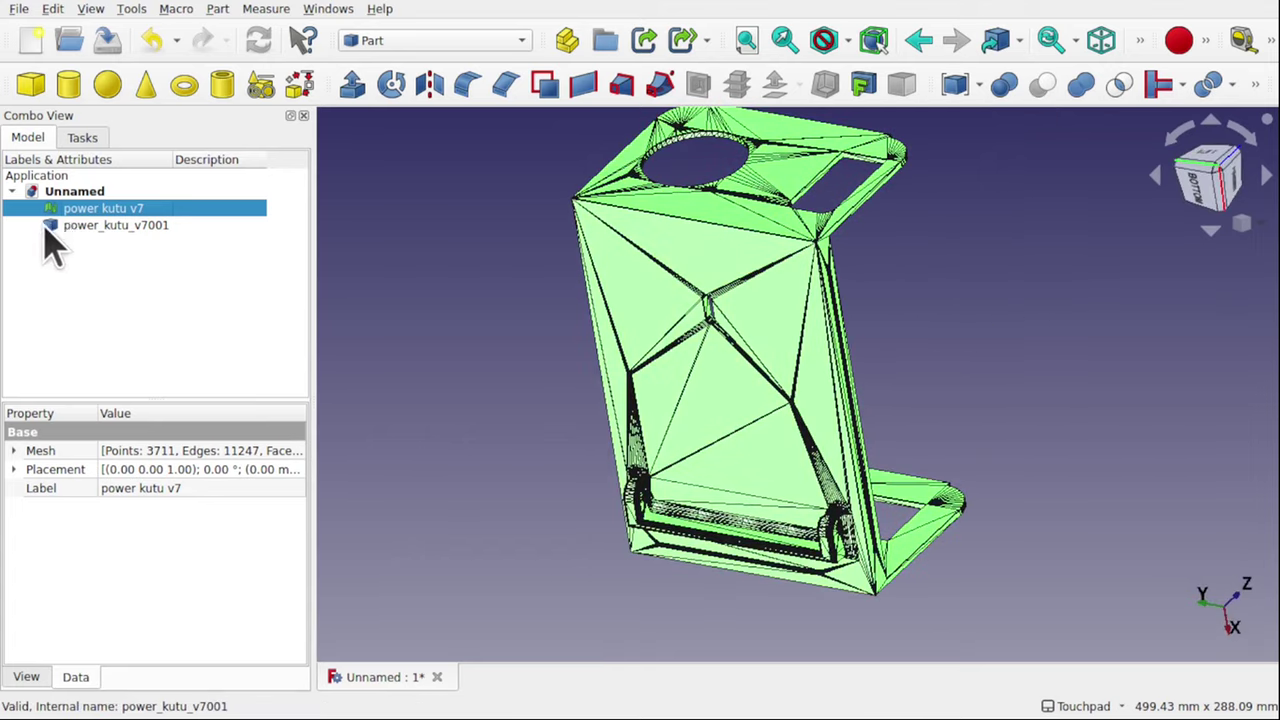
key(space)
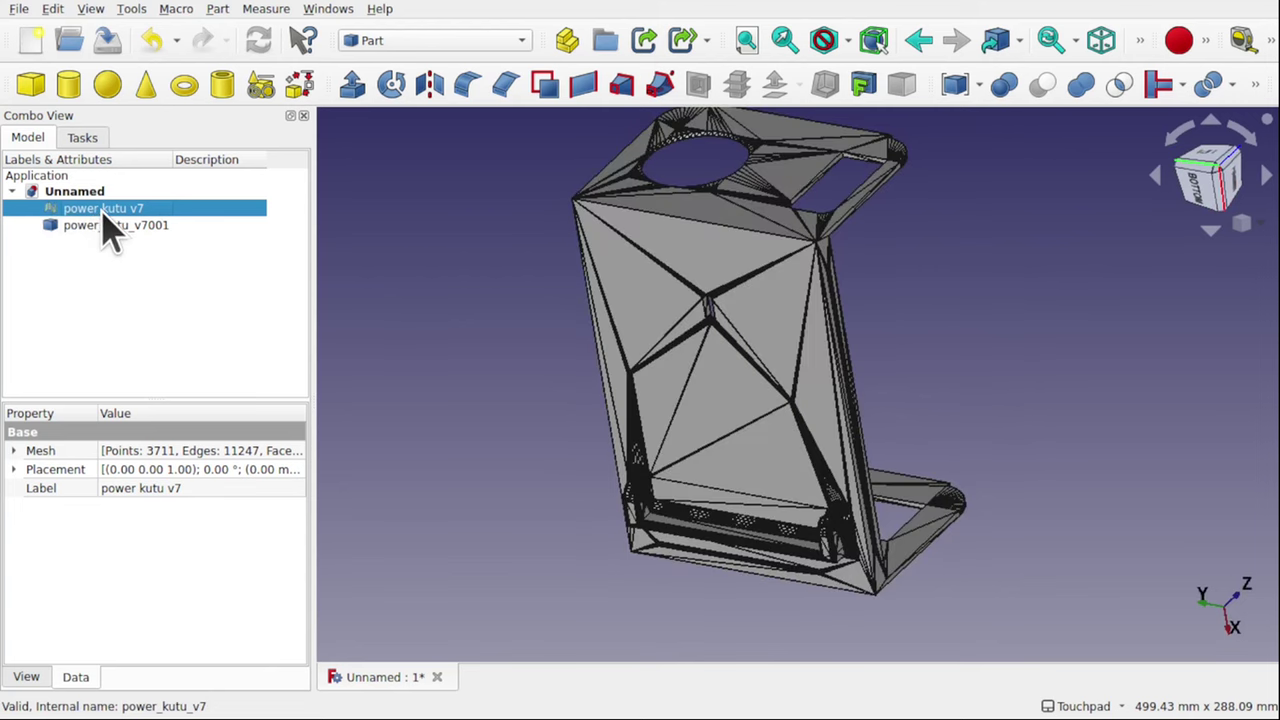
alt+drag(710, 270, 803, 314)
alt+drag(728, 440, 777, 480)
scroll(780, 420, up, 5)
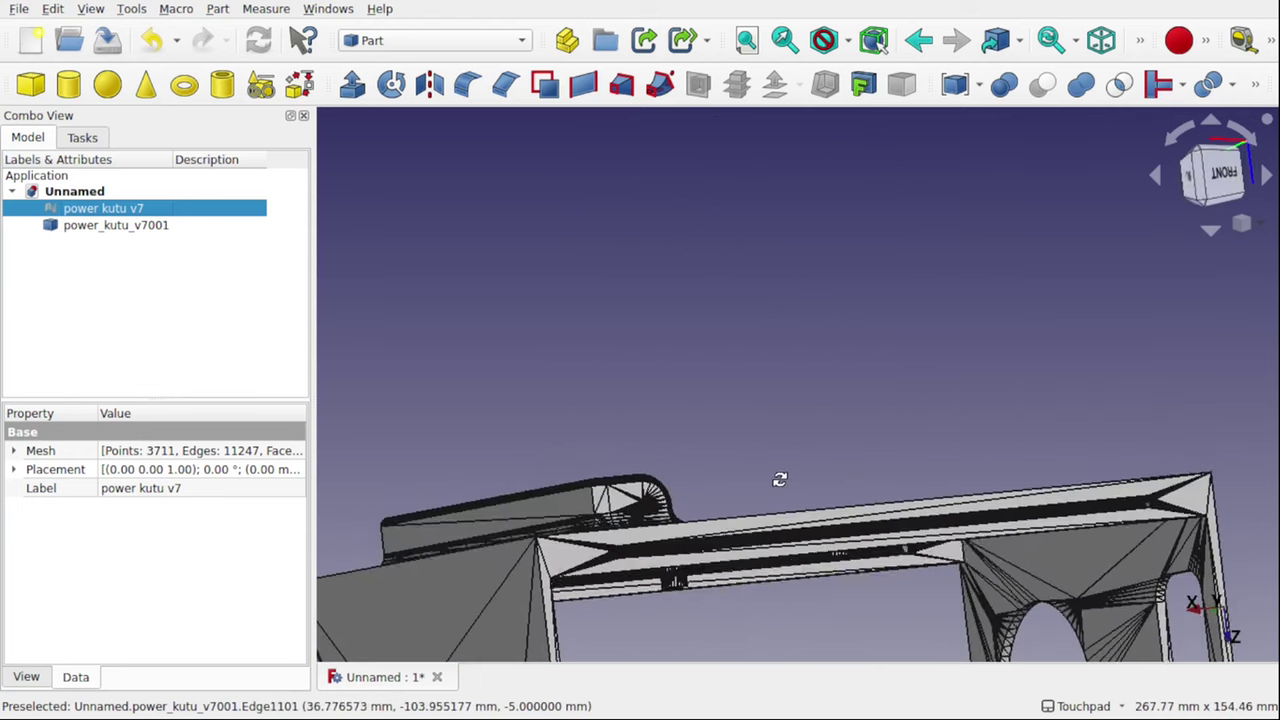
click(1222, 172)
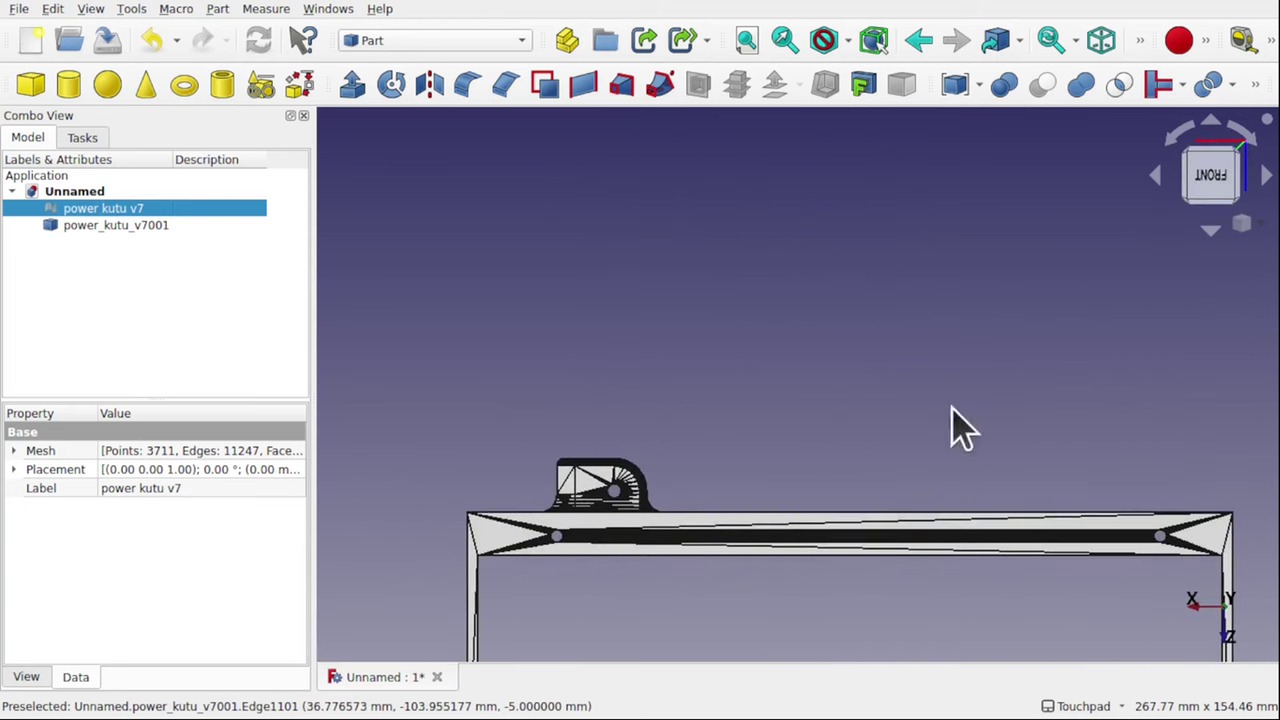
alt+drag(960, 430, 780, 450)
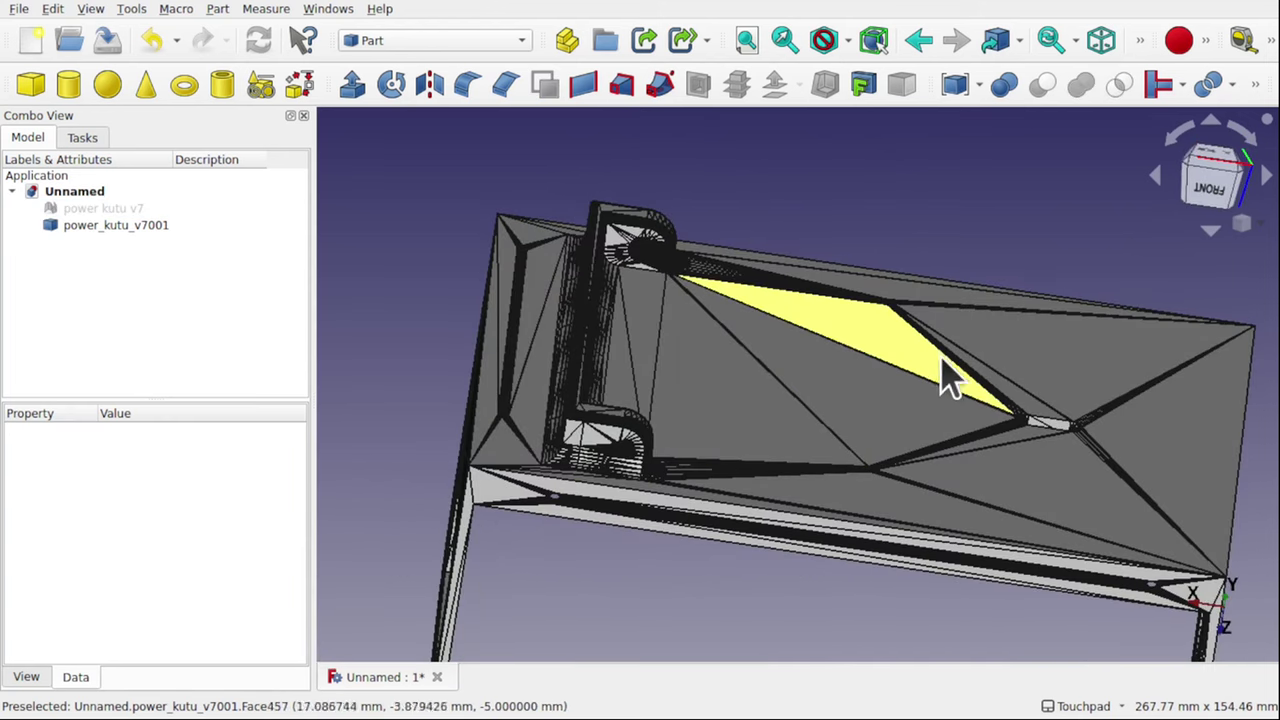
Create a refined copy of the converted box shape with Refine shape
click(97, 228)
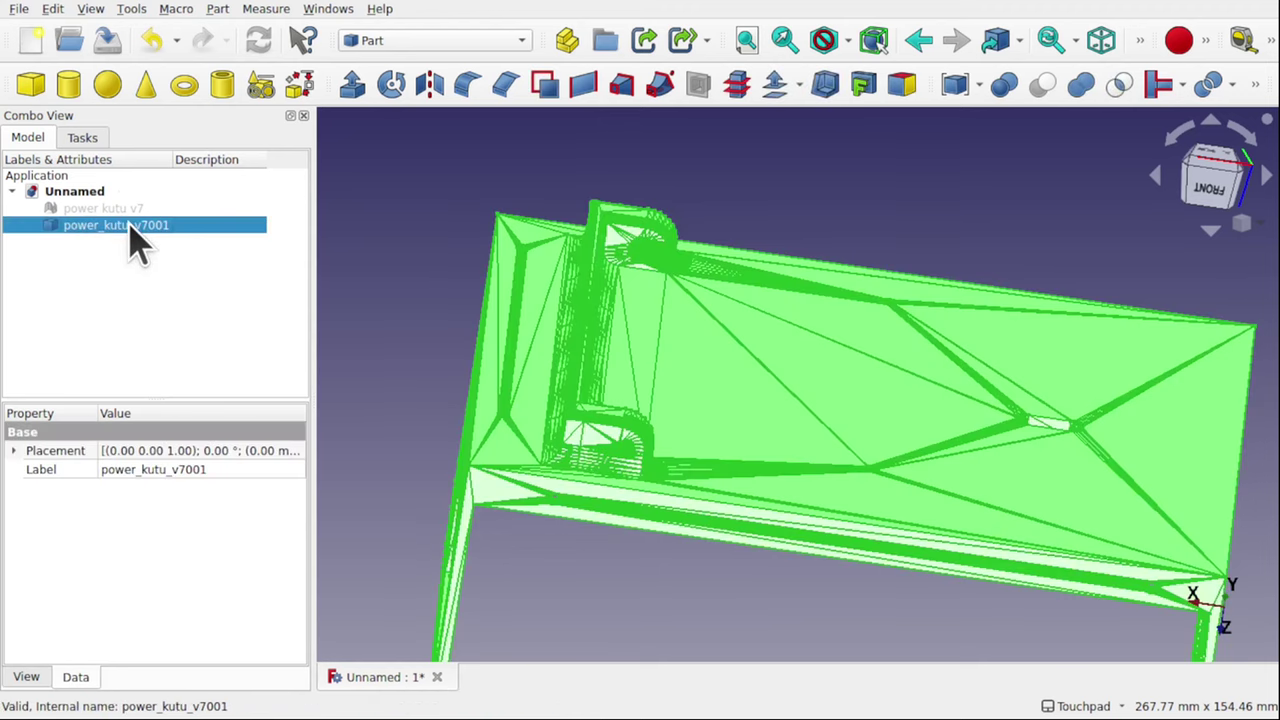
click(218, 9)
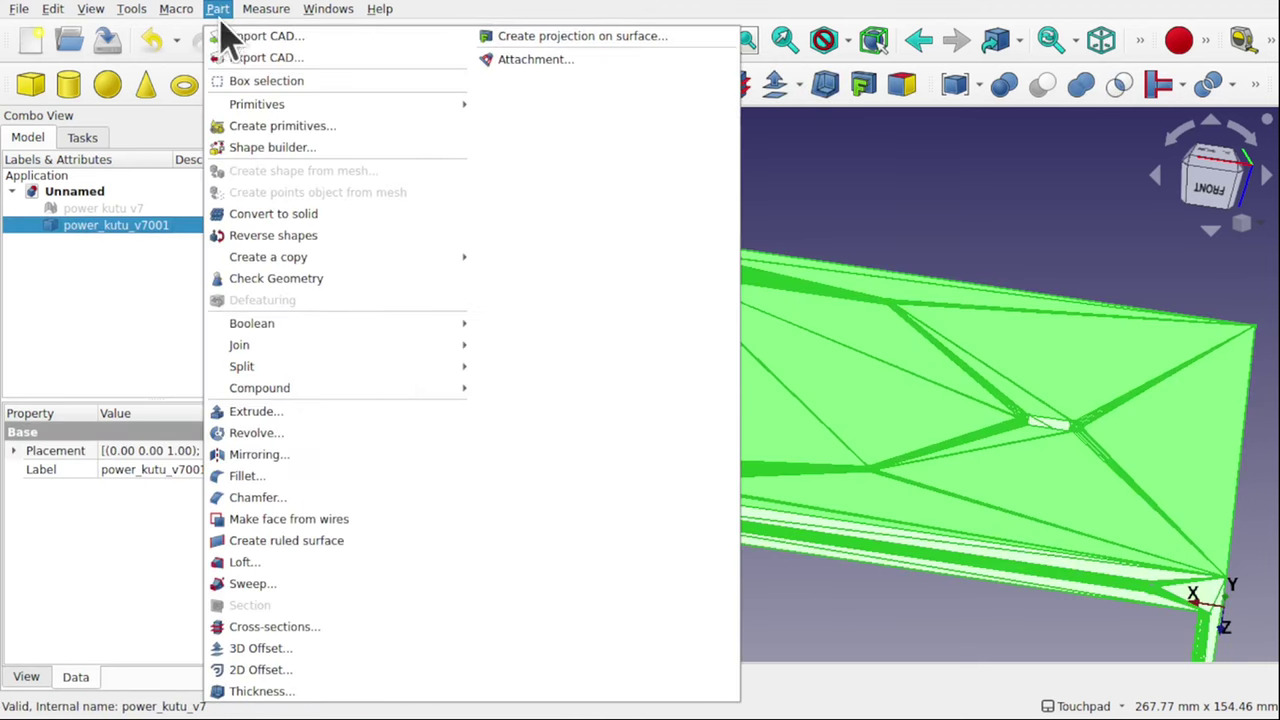
mouse_move(330, 260)
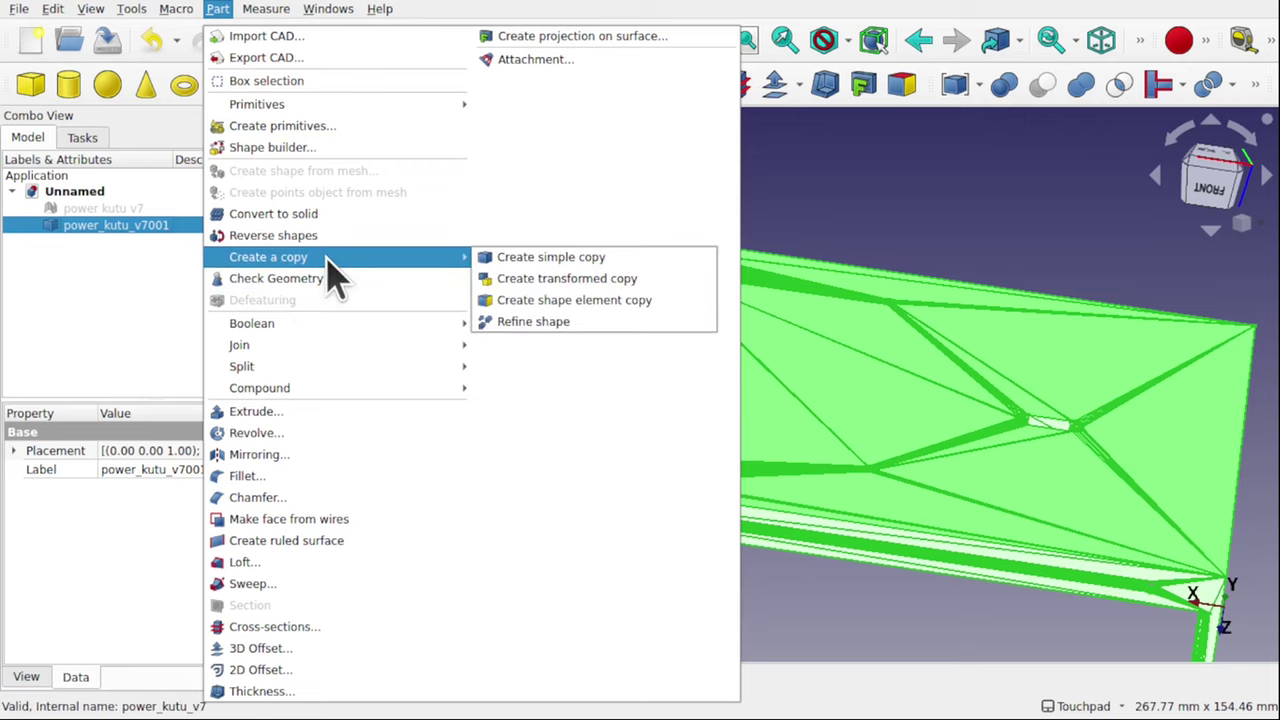
click(548, 325)
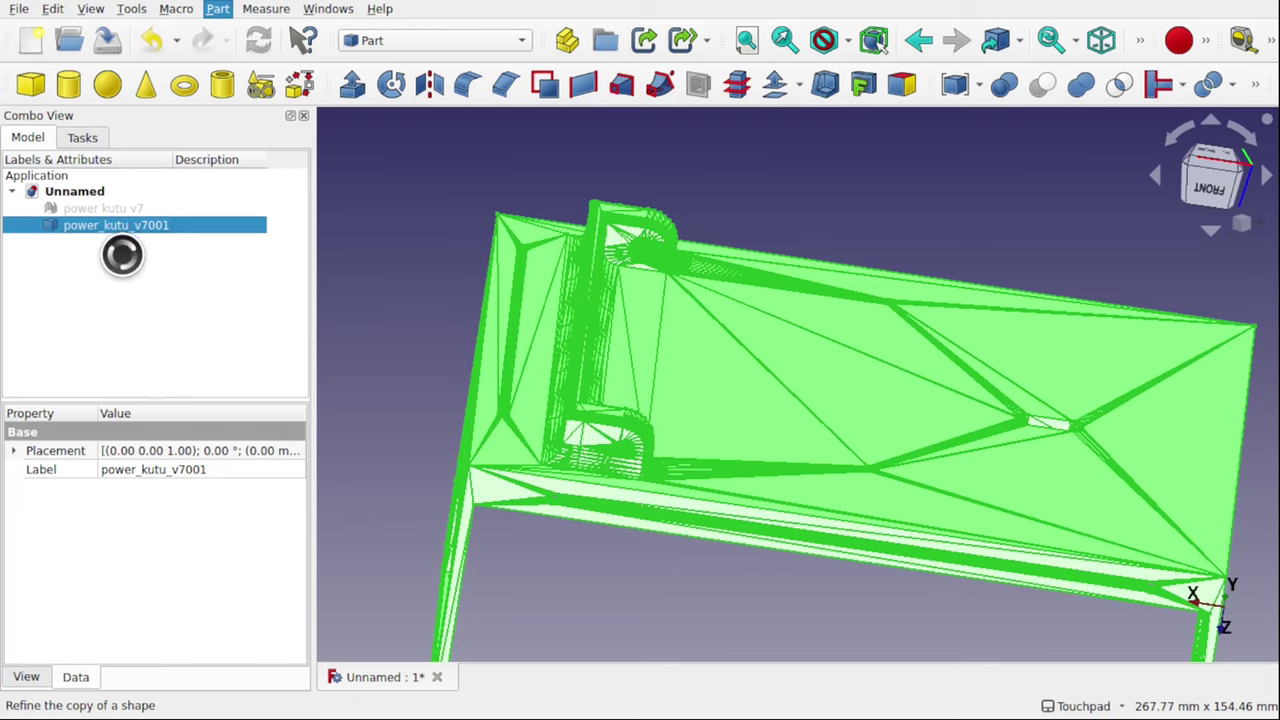
Examine the refined box's underside, side and inner floor, selecting flat faces to check that each is a single face
alt+drag(666, 380, 717, 211)
alt+drag(720, 334, 703, 417)
click(646, 289)
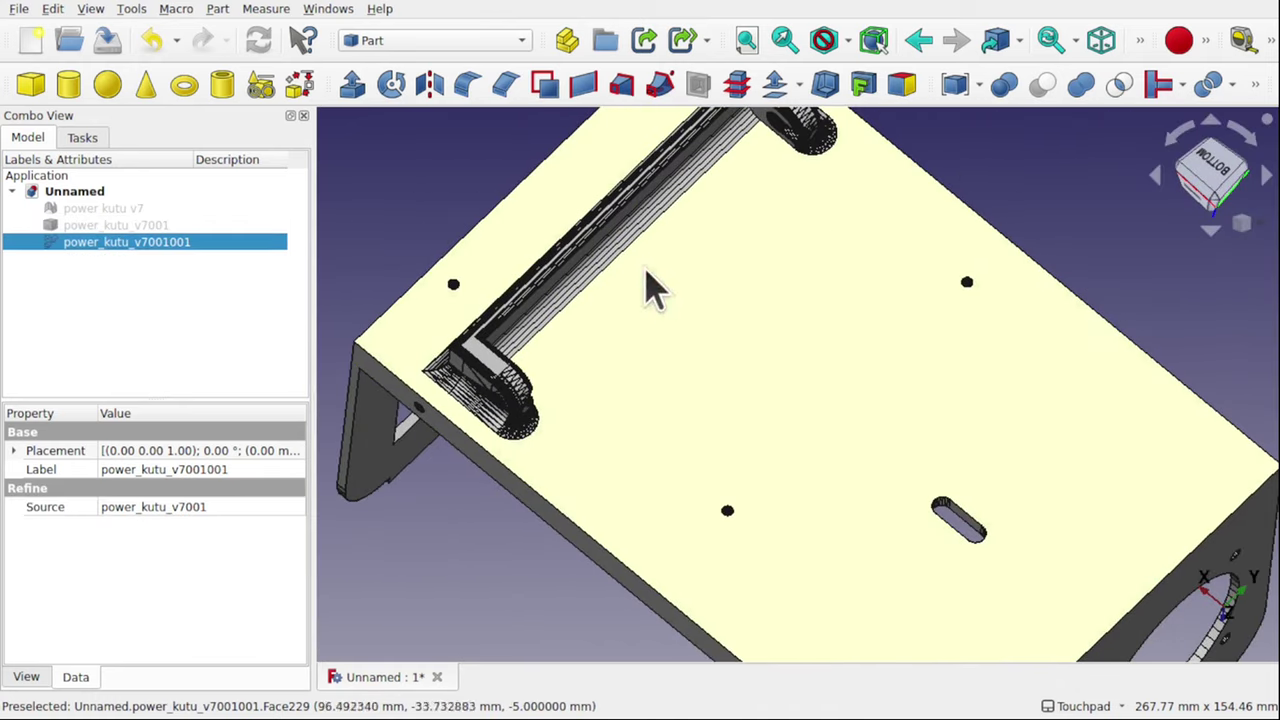
alt+drag(646, 289, 505, 210)
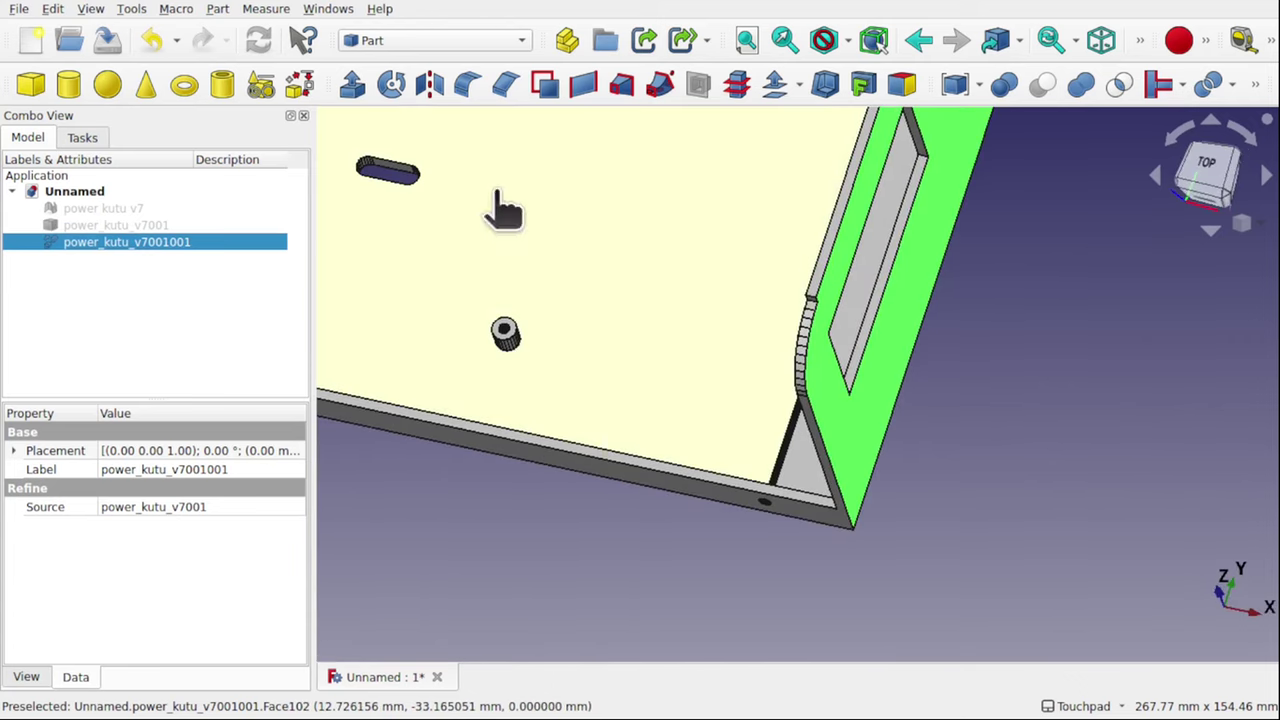
click(503, 214)
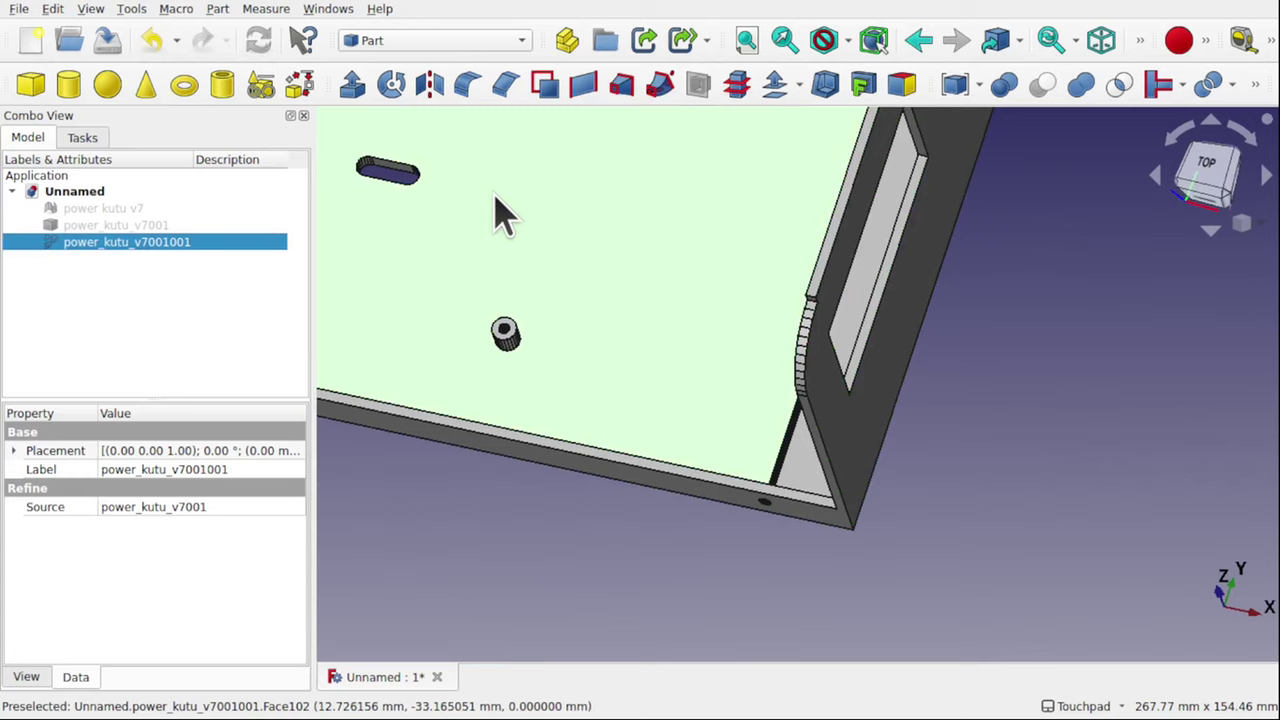
Add a cylinder primitive with 2 mm radius and 10 mm height on the refined box's inner floor
scroll(694, 286, down, 5)
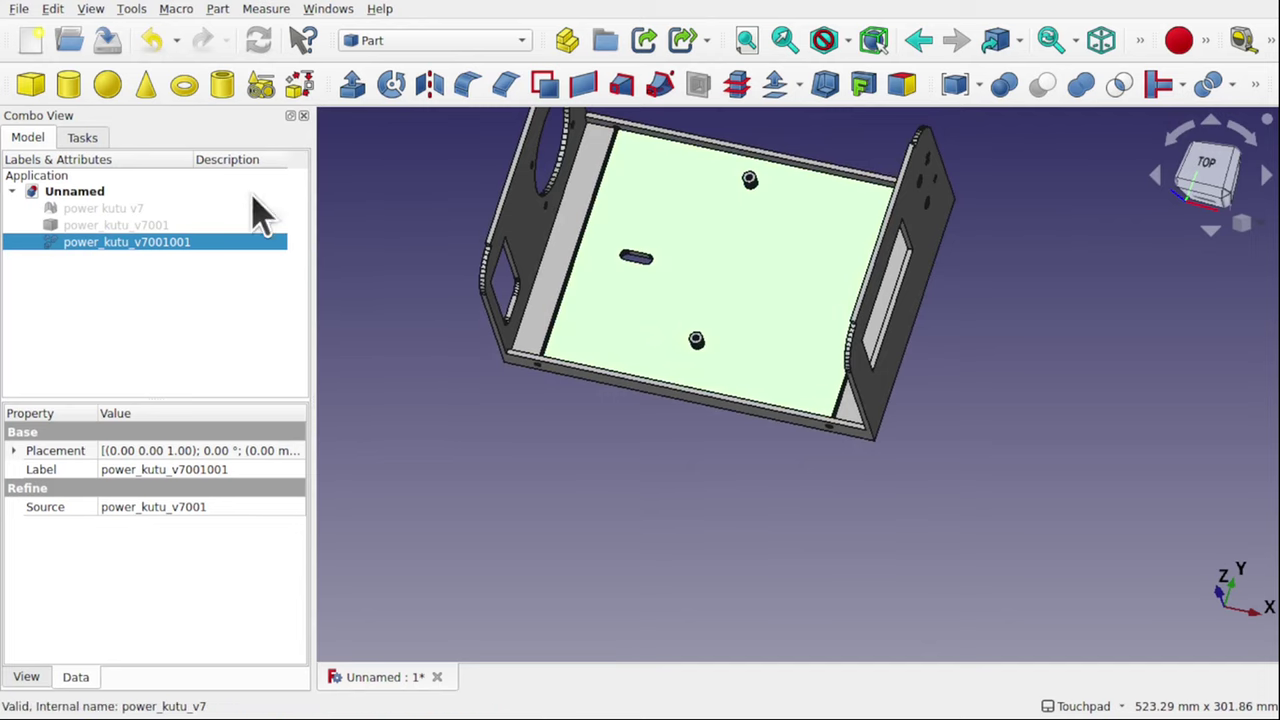
click(68, 84)
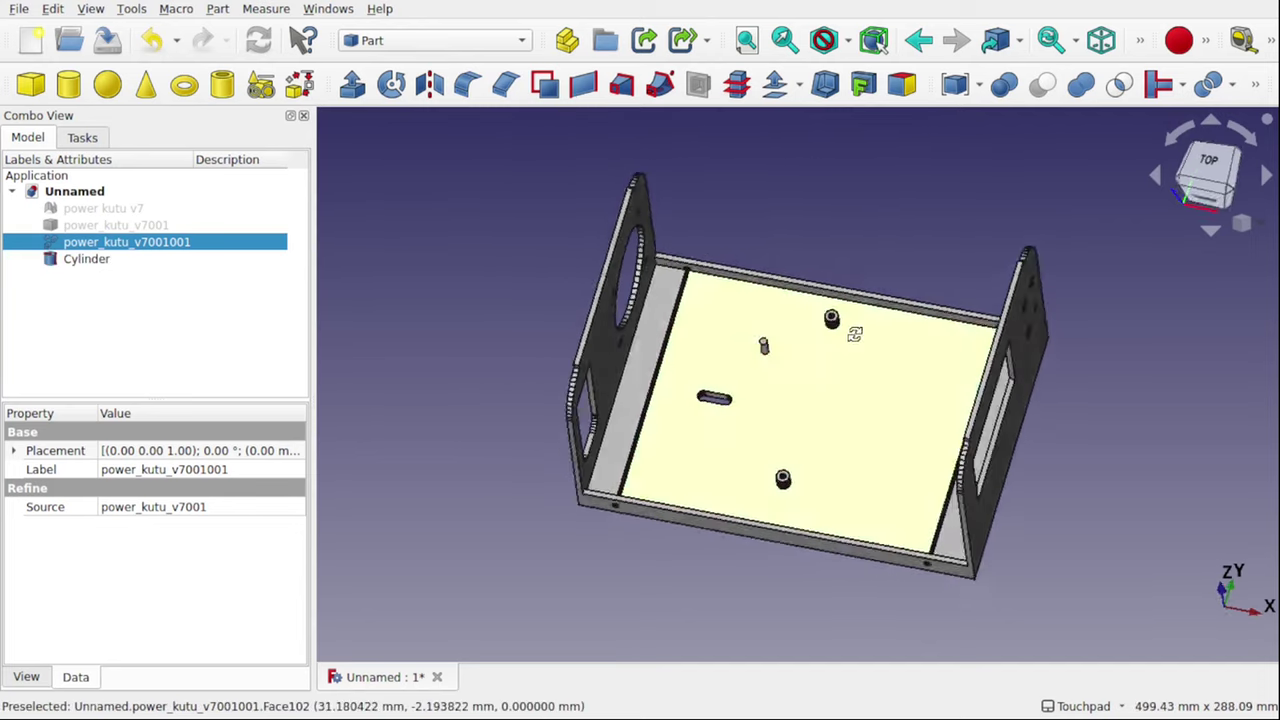
alt+drag(854, 334, 800, 380)
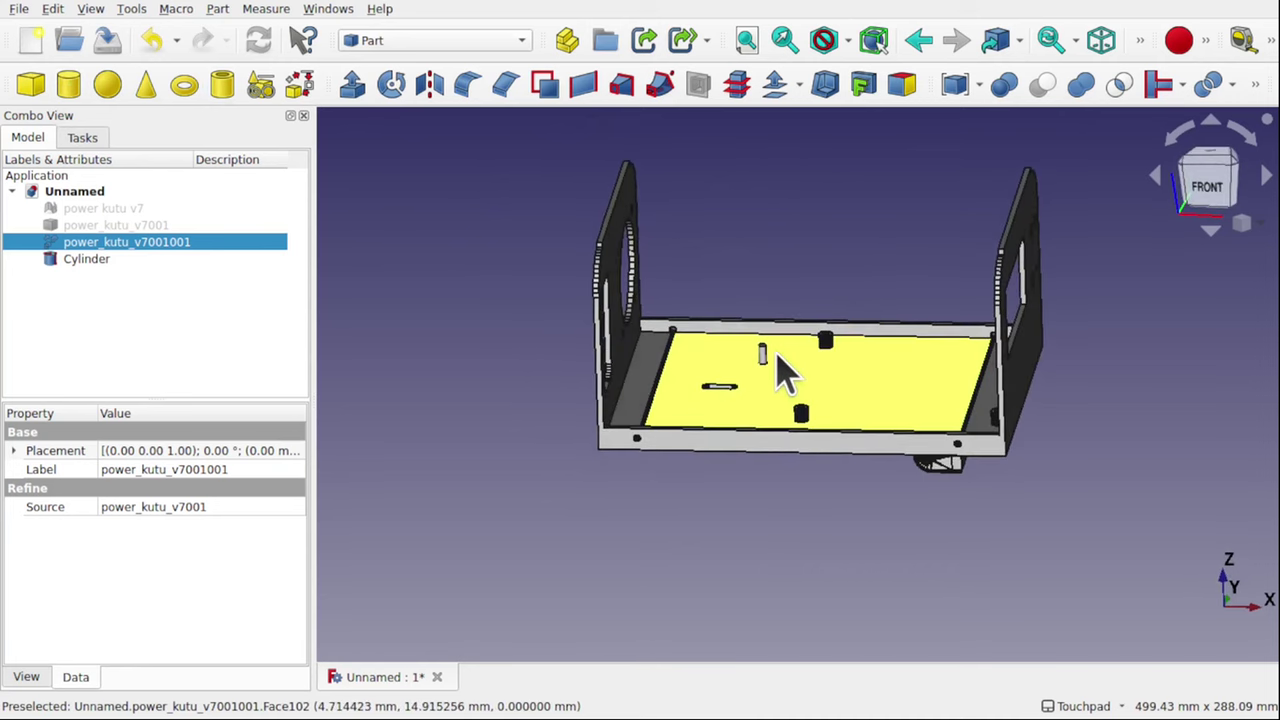
scroll(785, 372, up, 3)
Transform the cylinder 6.20 mm down along Z so that it passes through the box floor
click(84, 259)
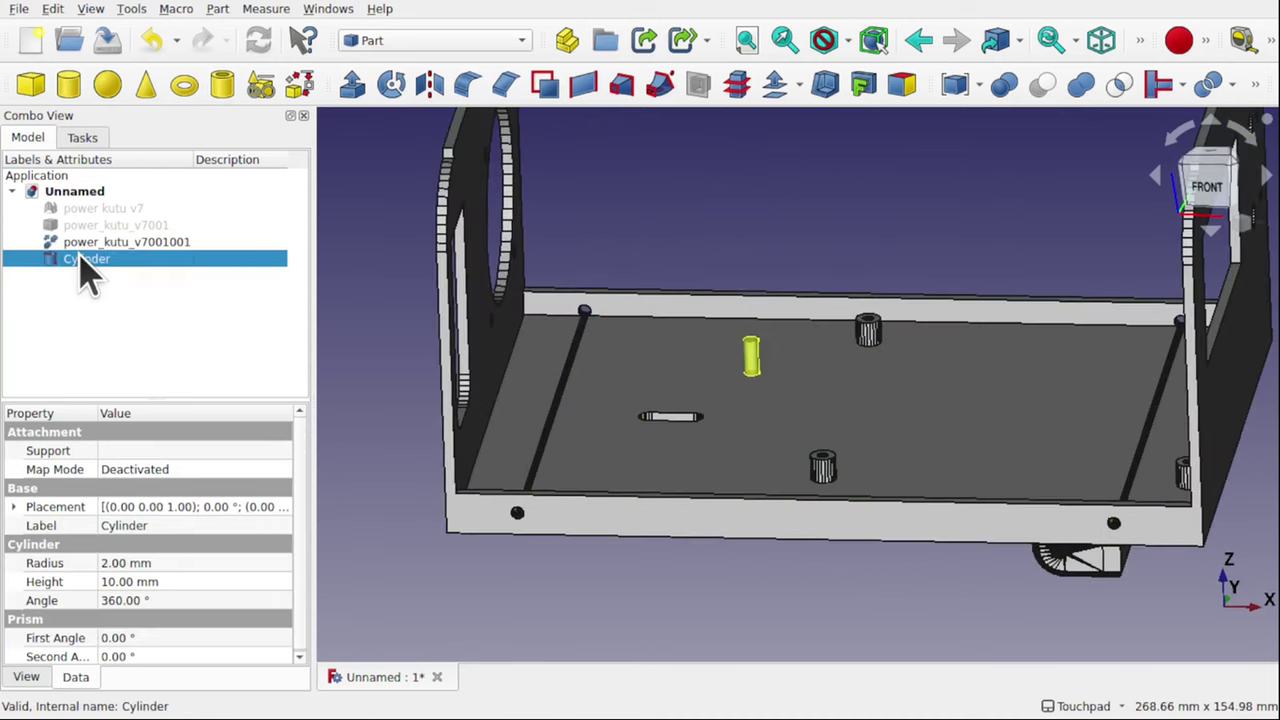
right_click(88, 265)
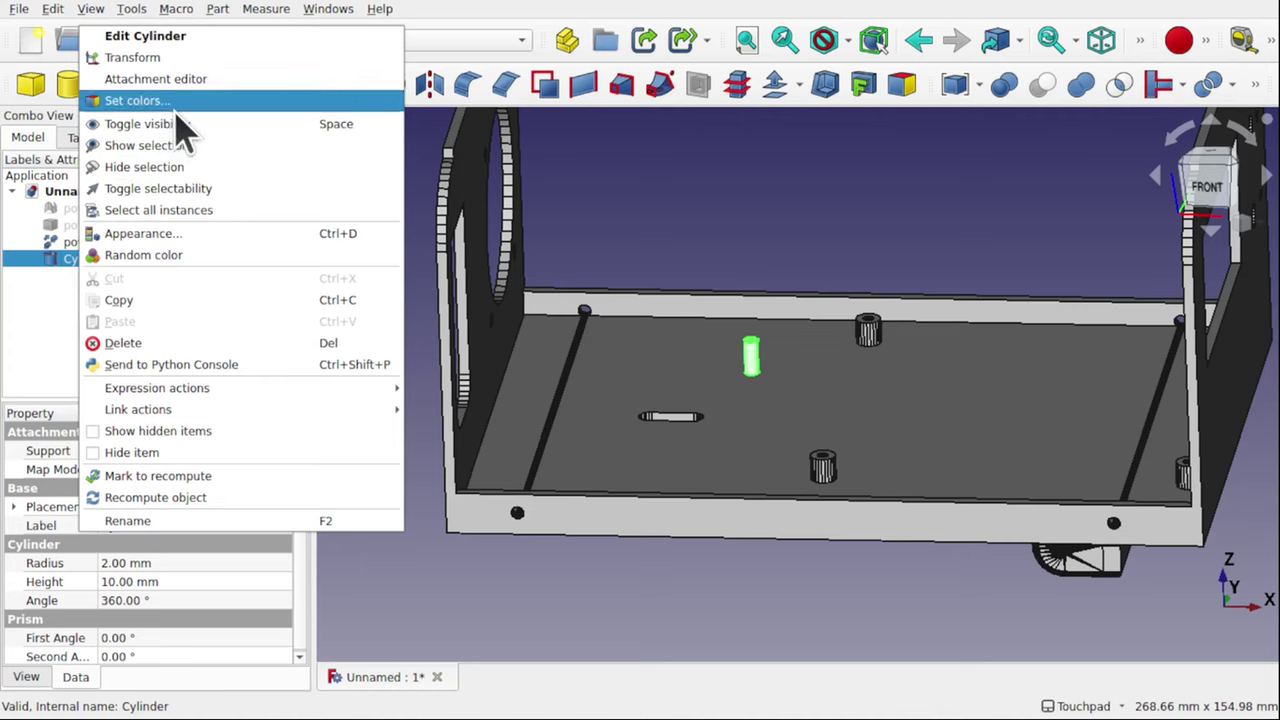
click(183, 60)
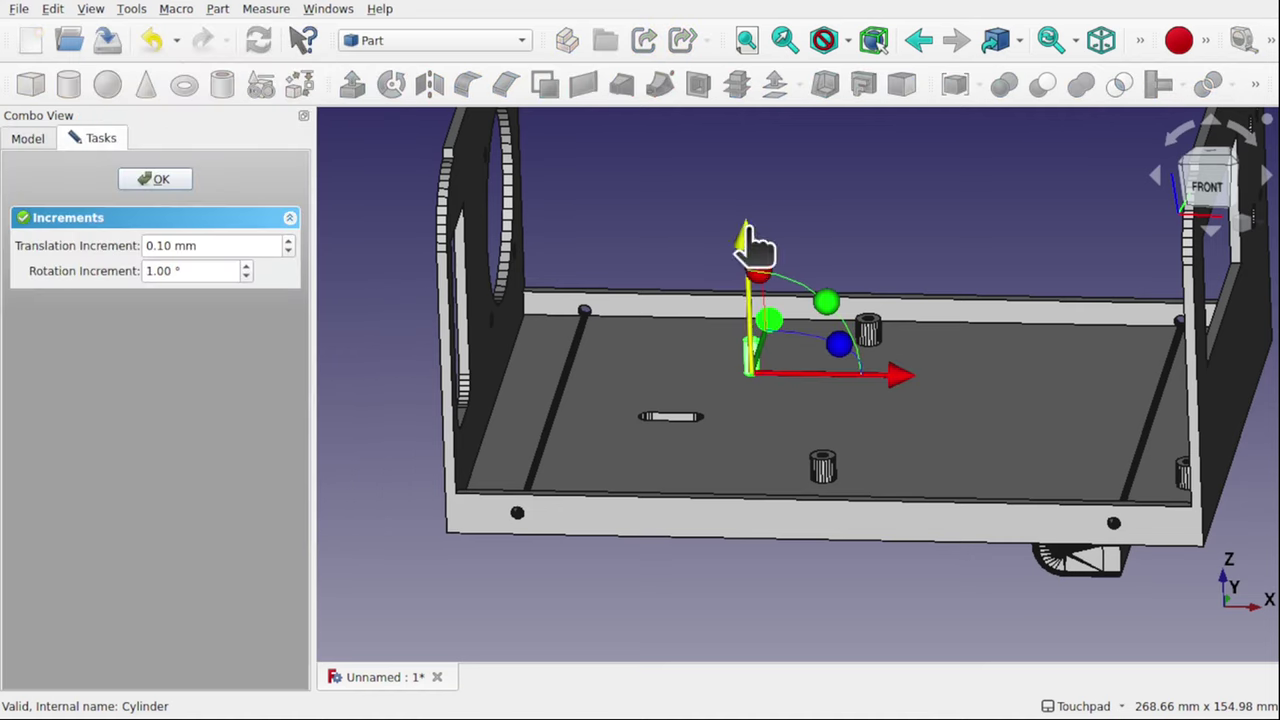
mouse_move(749, 245)
mouse_down()
mouse_move(755, 270)
mouse_move(751, 251)
mouse_up()
click(155, 179)
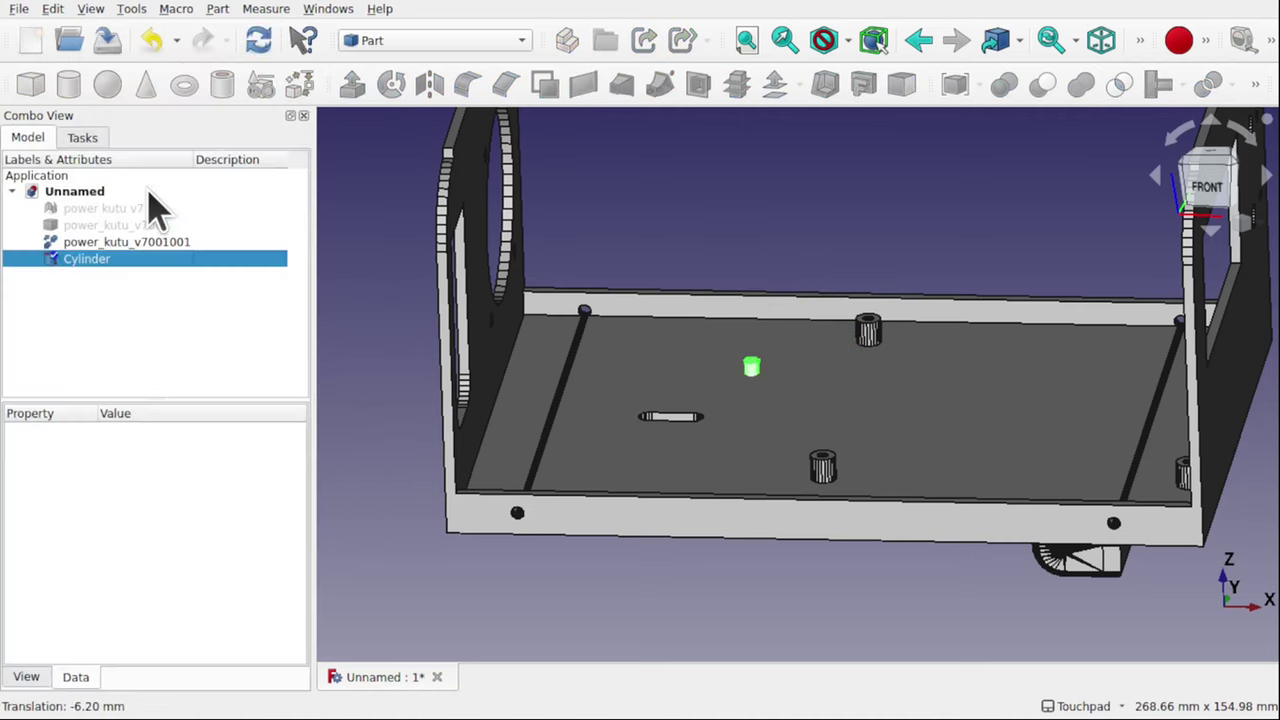
Subtract the cylinder from the refined box with a Boolean cut to make a round hole in the floor
click(783, 443)
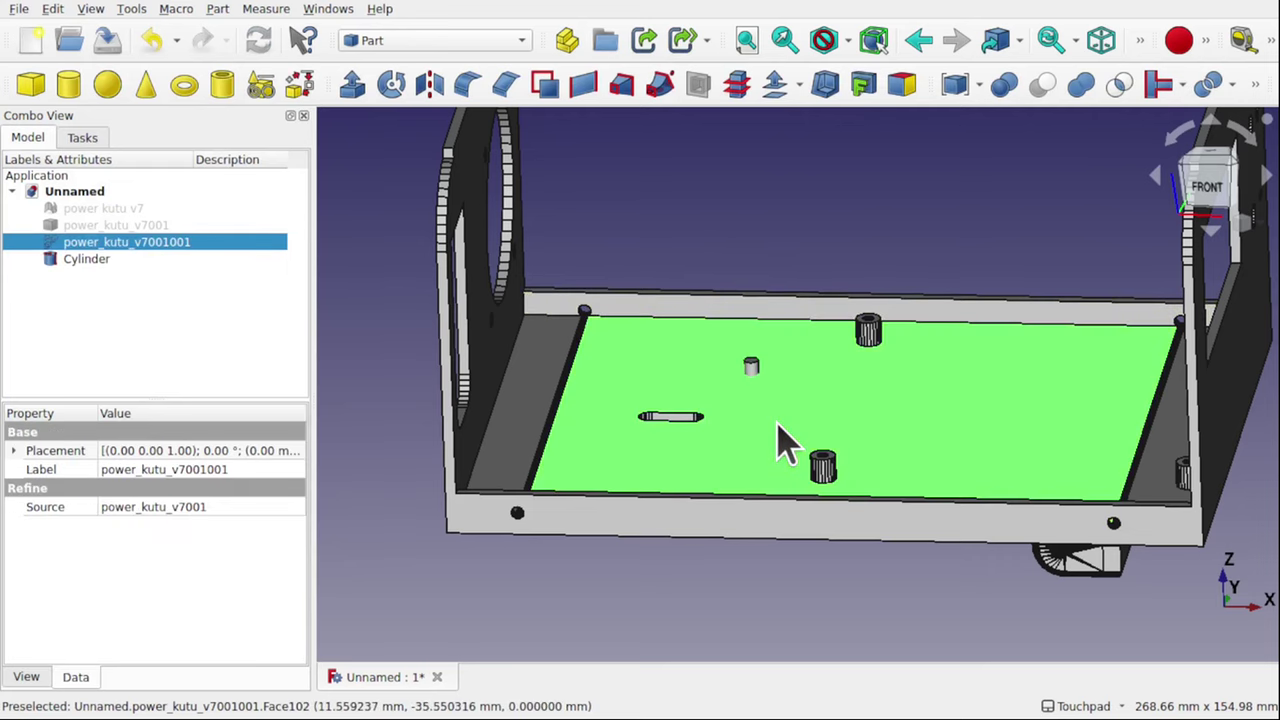
ctrl+click(751, 370)
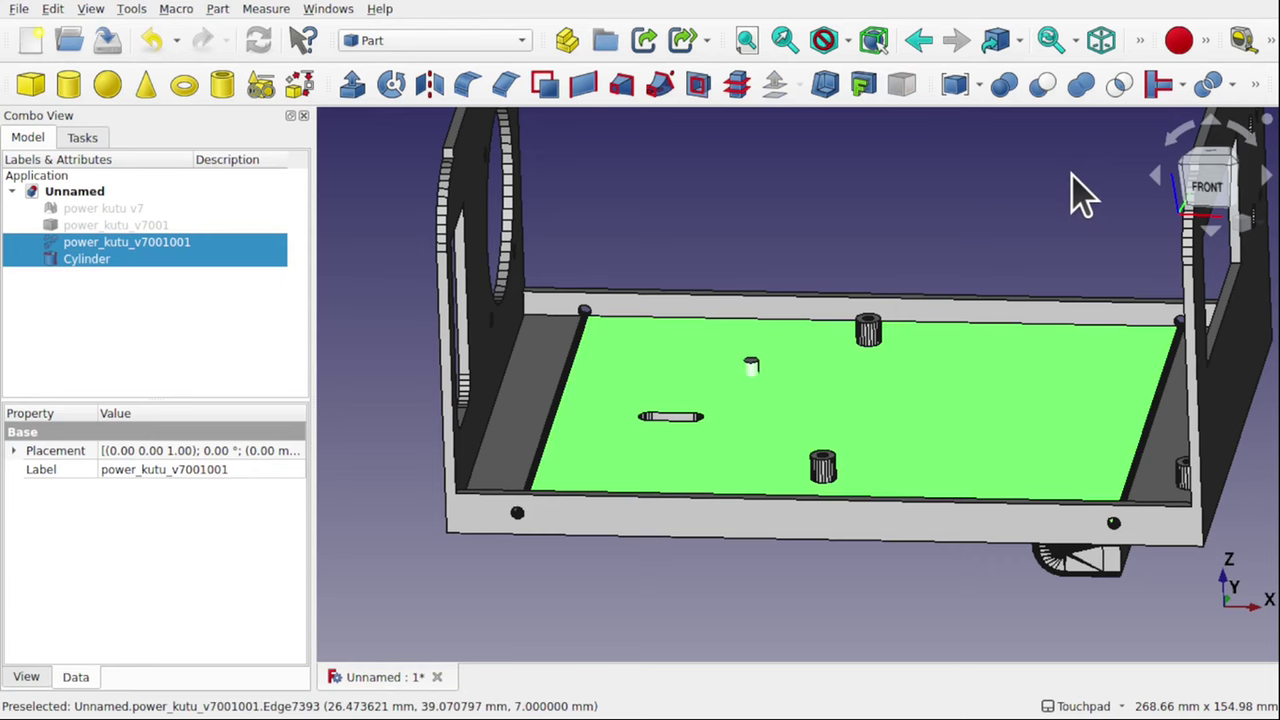
click(1042, 86)
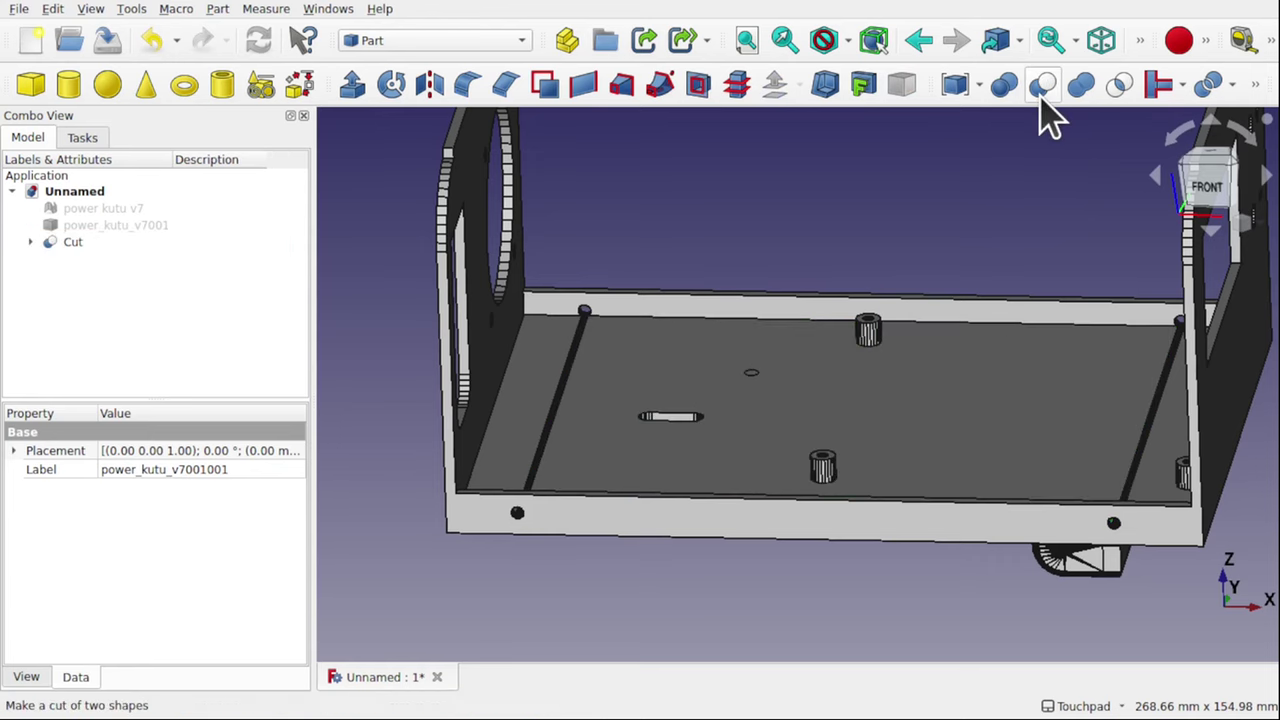
alt+drag(1046, 114, 852, 256)
scroll(783, 295, up, 2)
scroll(783, 295, down, 2)
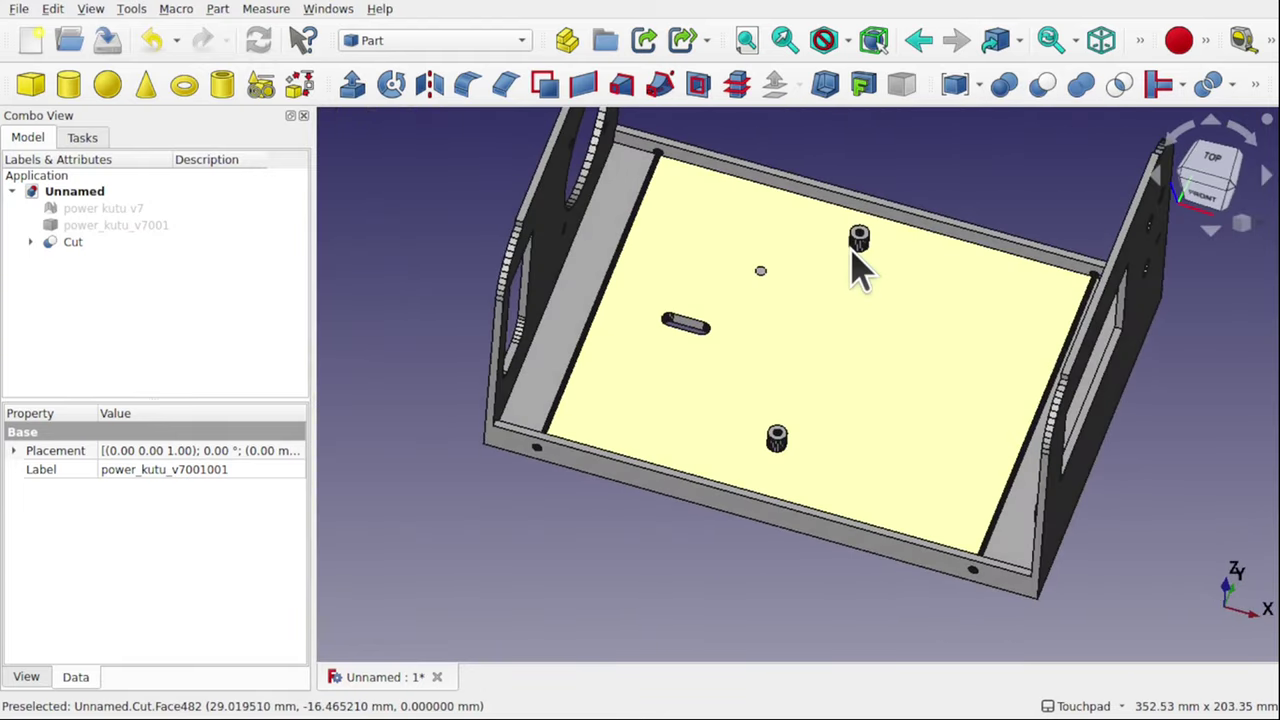
Undo the Boolean cut and delete the cylinder
key(ctrl+z)
click(760, 268)
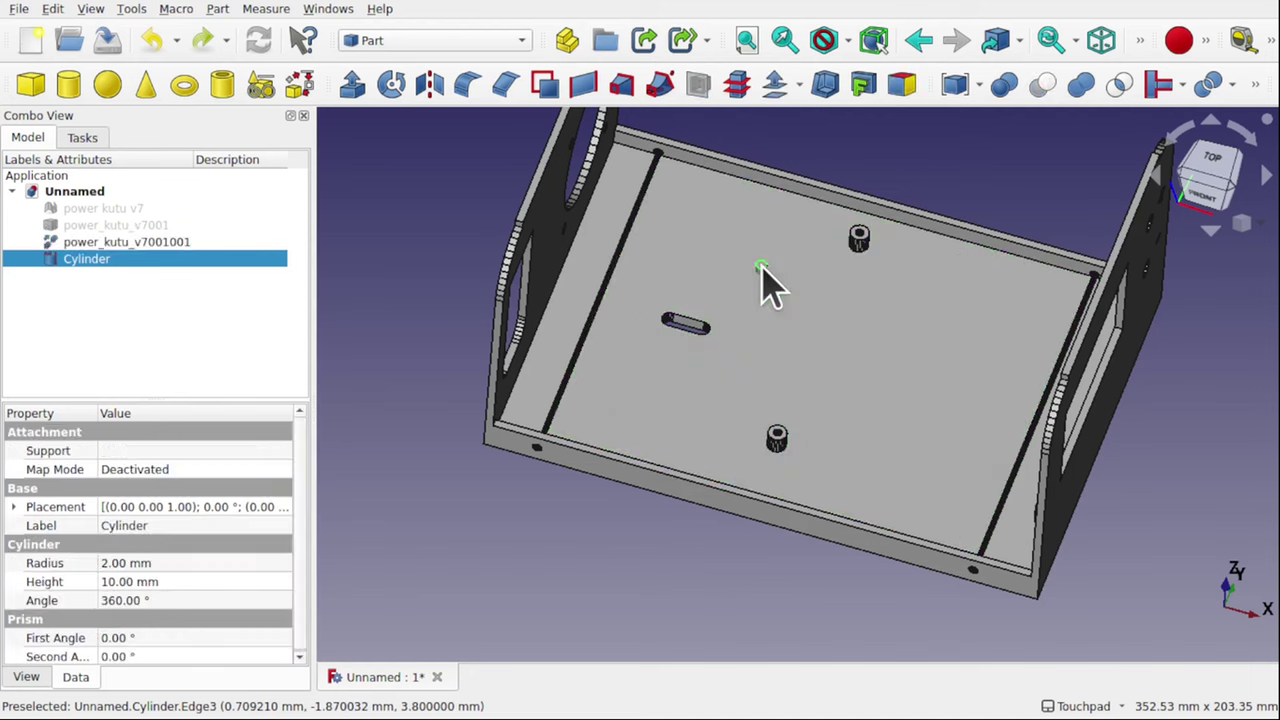
key(Delete)
In the Sketcher workbench, sketch a slot on the box's inner floor with FlatFace attachment, about 11.8 mm radius and 47.3 mm between centres
click(823, 338)
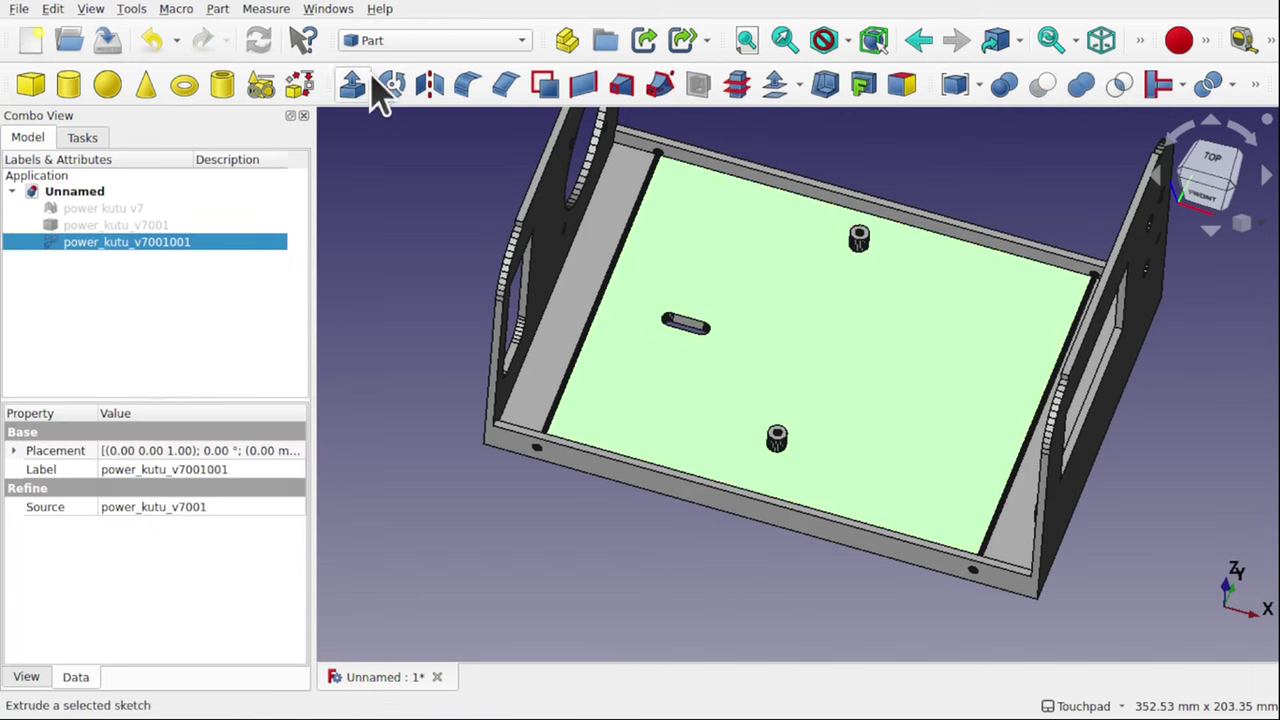
click(418, 48)
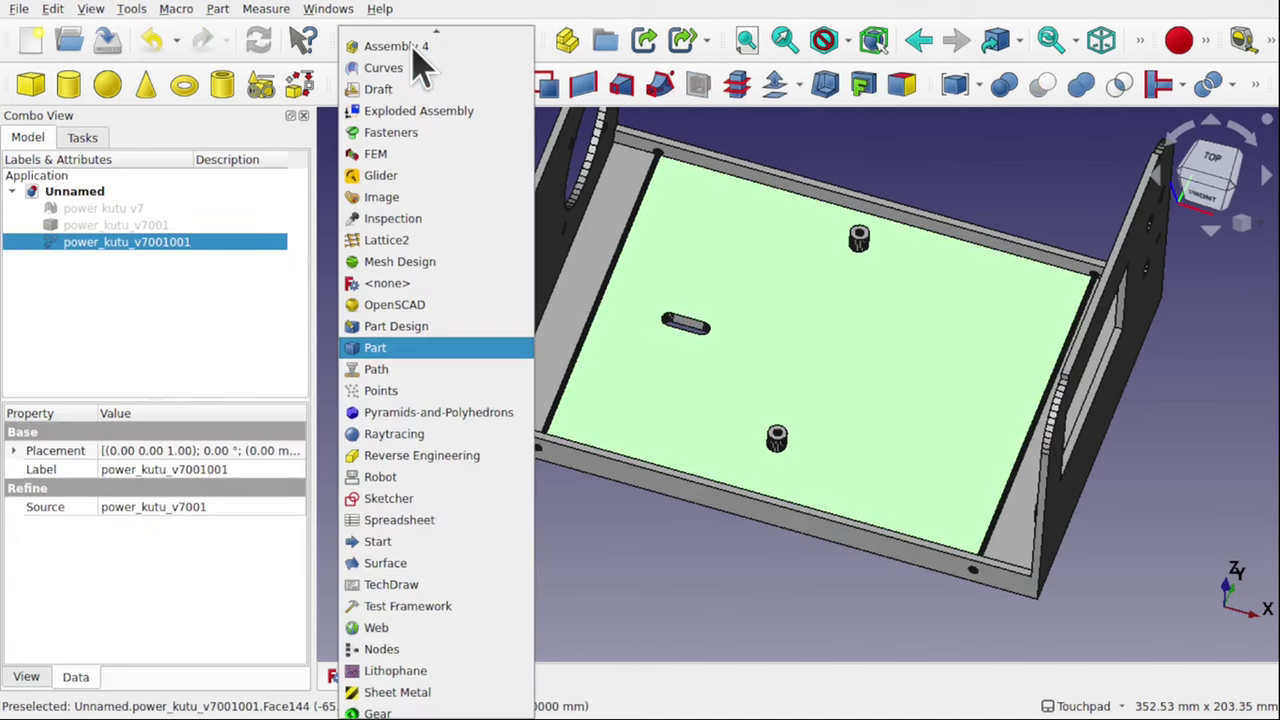
click(414, 497)
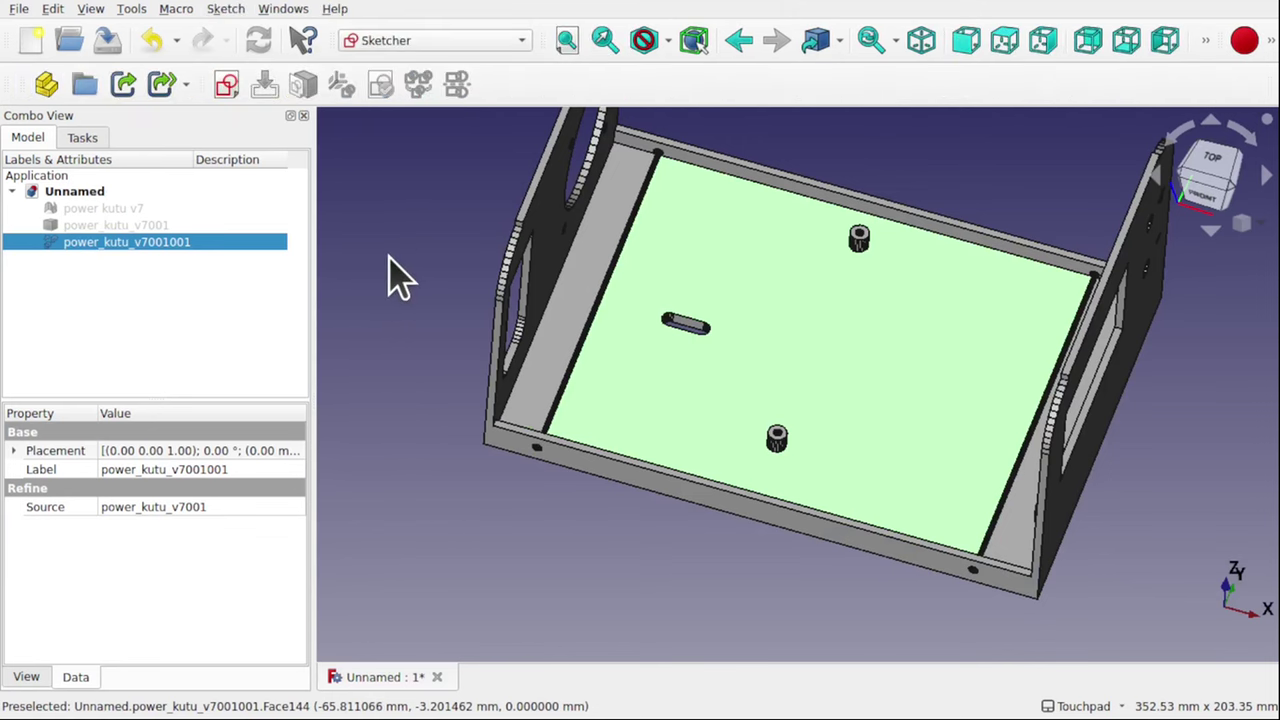
click(224, 85)
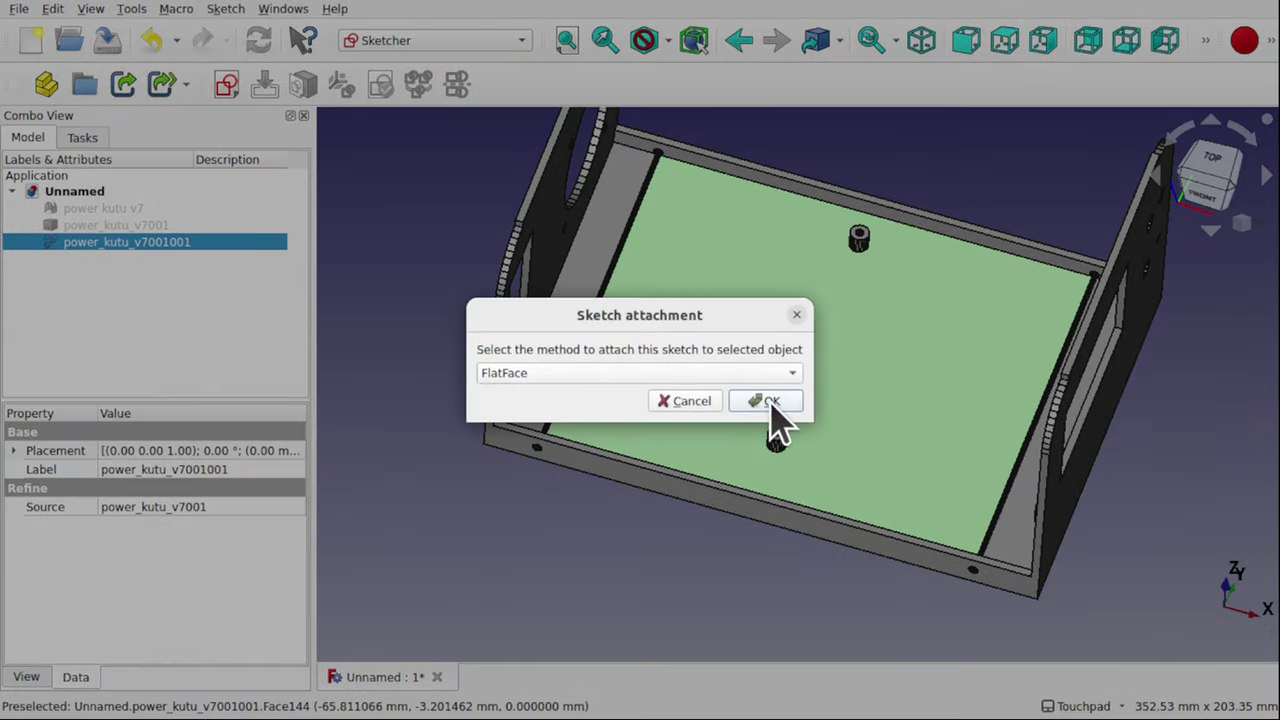
click(770, 403)
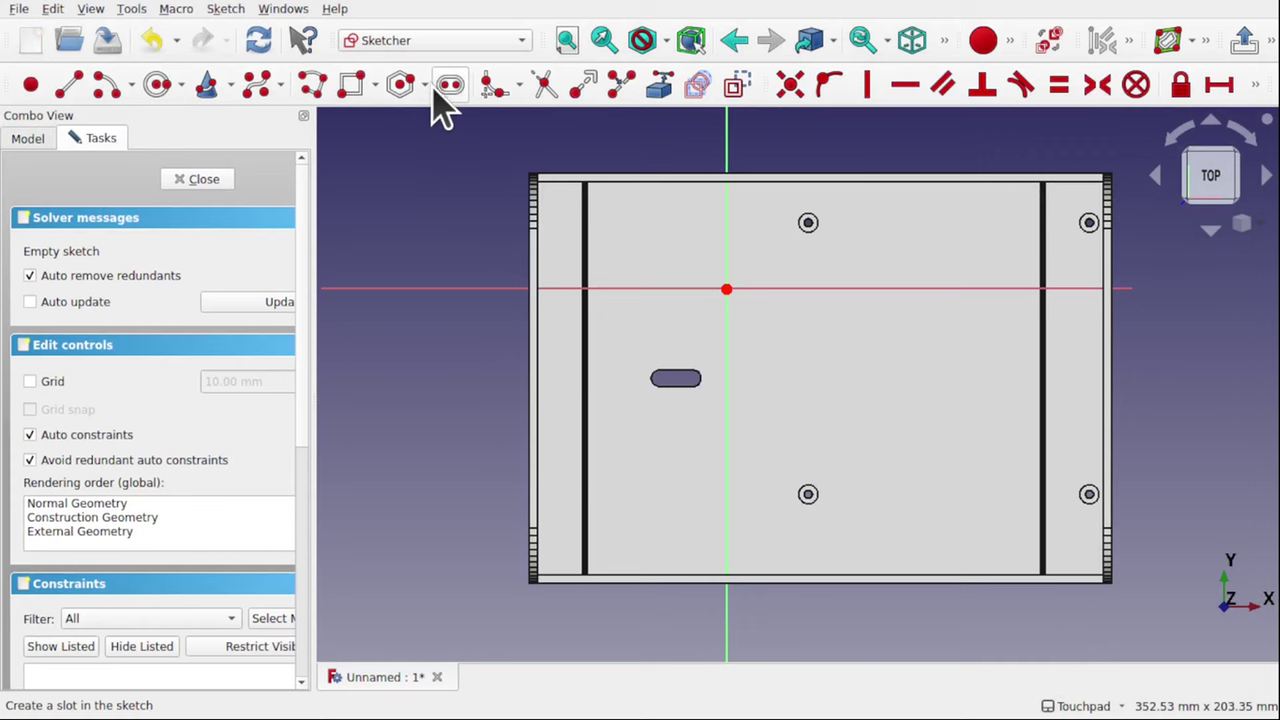
click(447, 85)
click(838, 383)
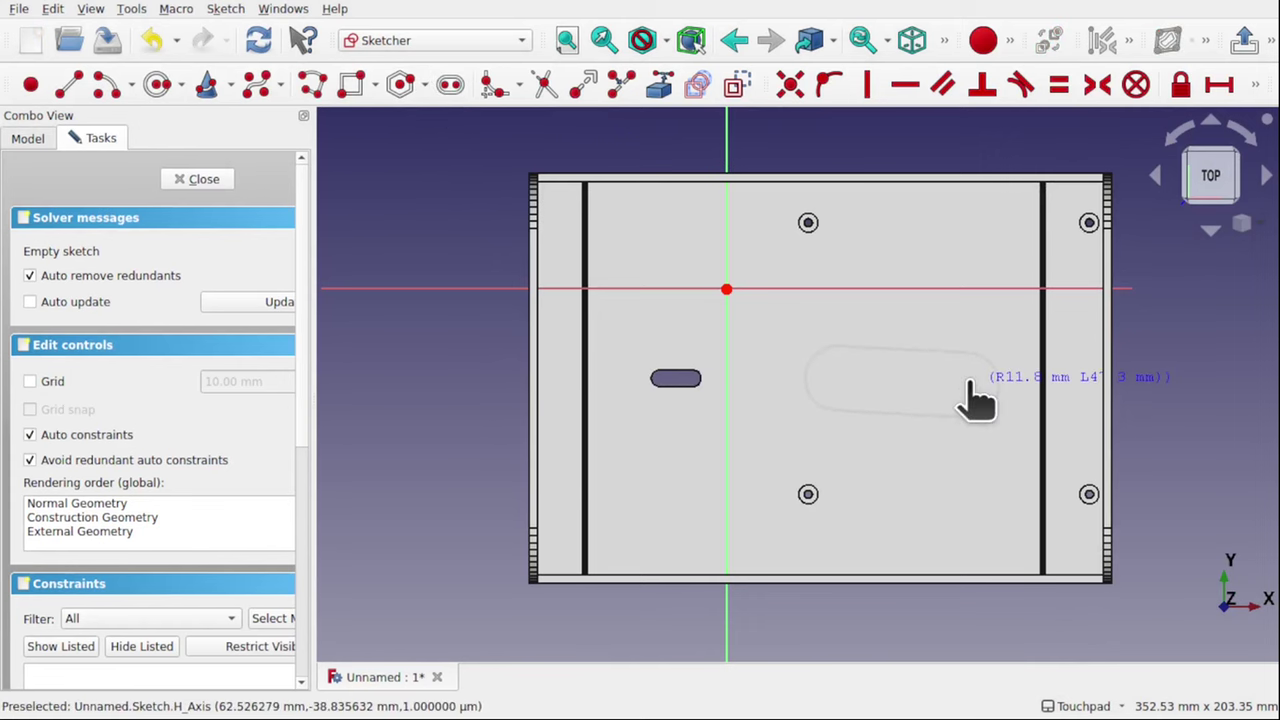
click(967, 385)
click(197, 180)
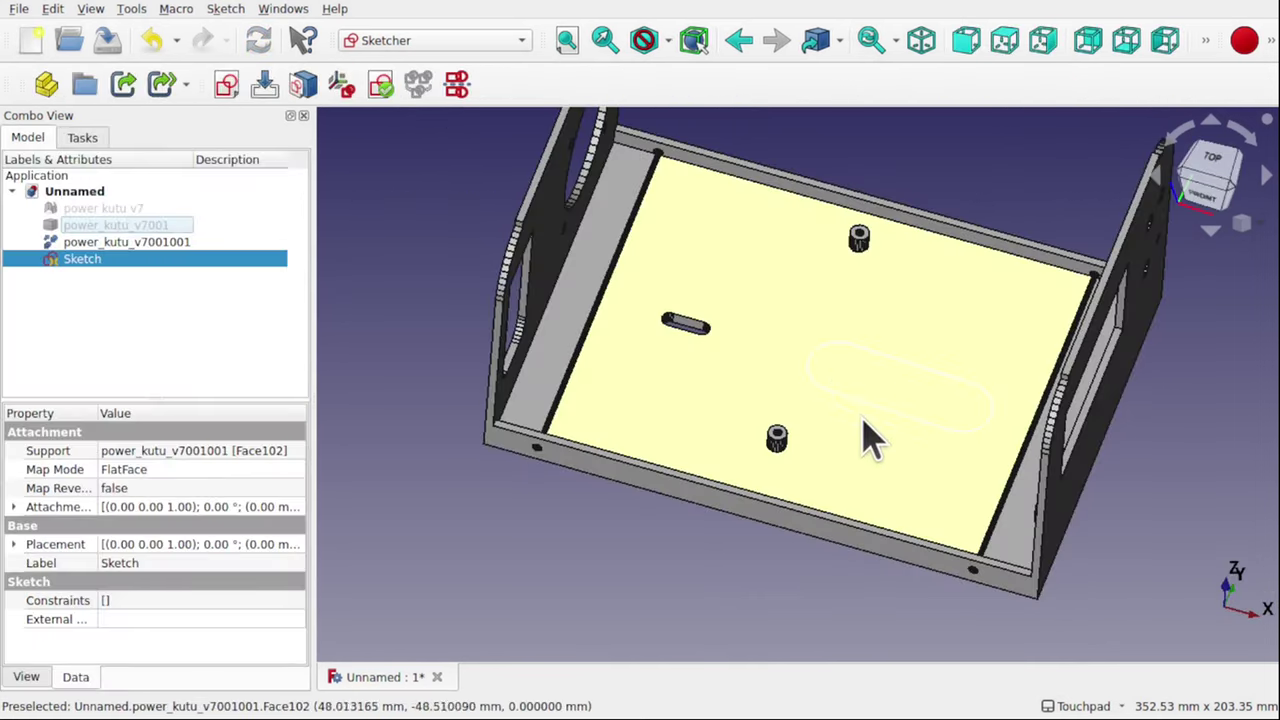
Delete the slot sketch from the box floor
middle_drag(926, 464, 832, 603)
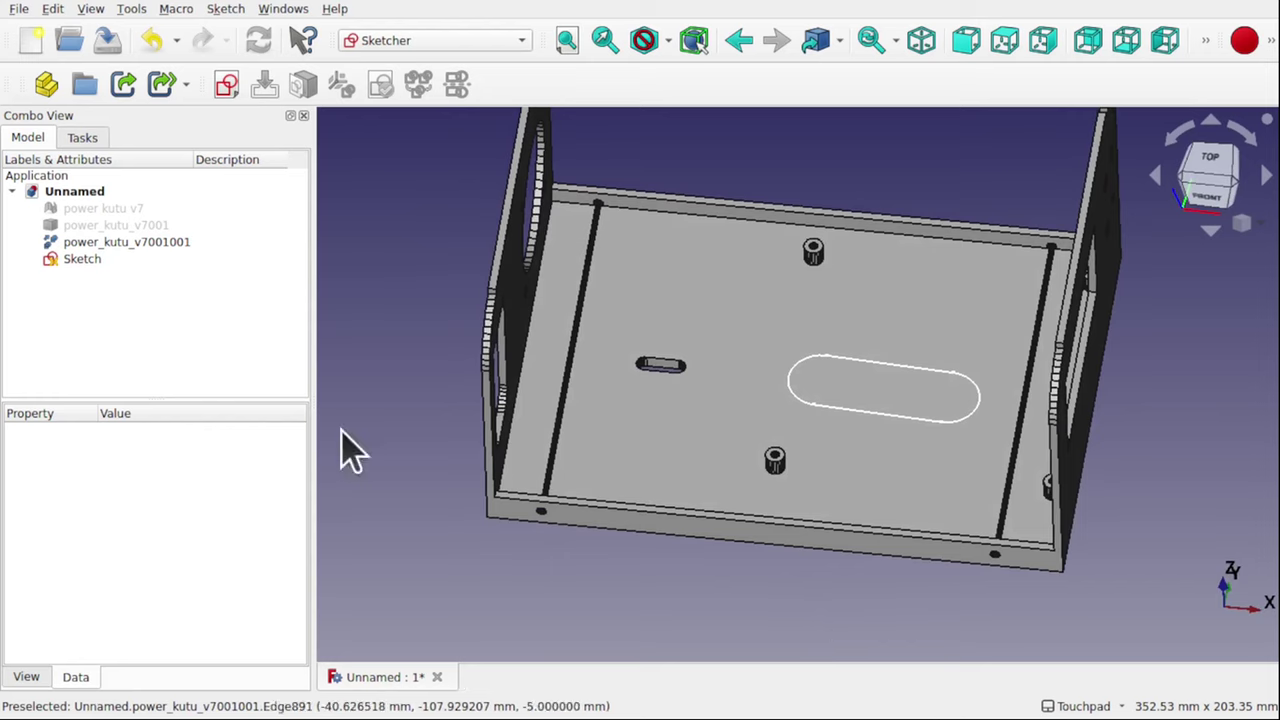
click(90, 259)
key(Delete)
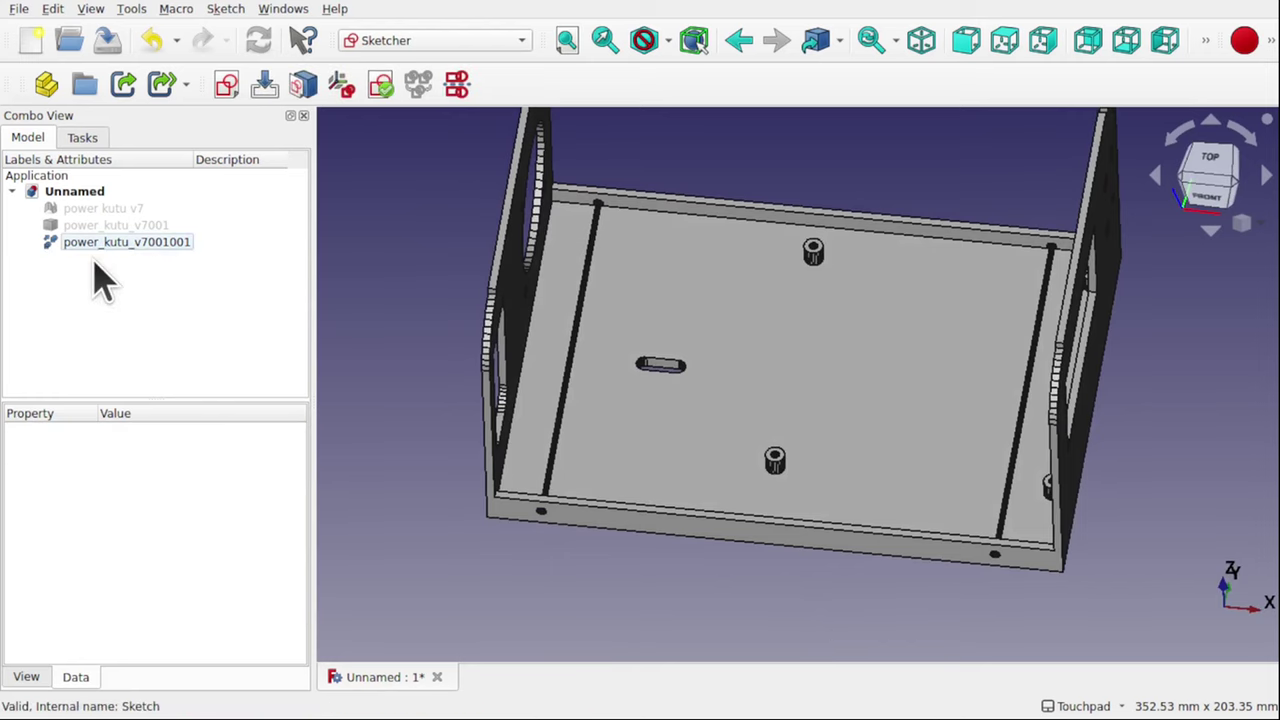
Create a new body in the Part Design workbench
click(483, 43)
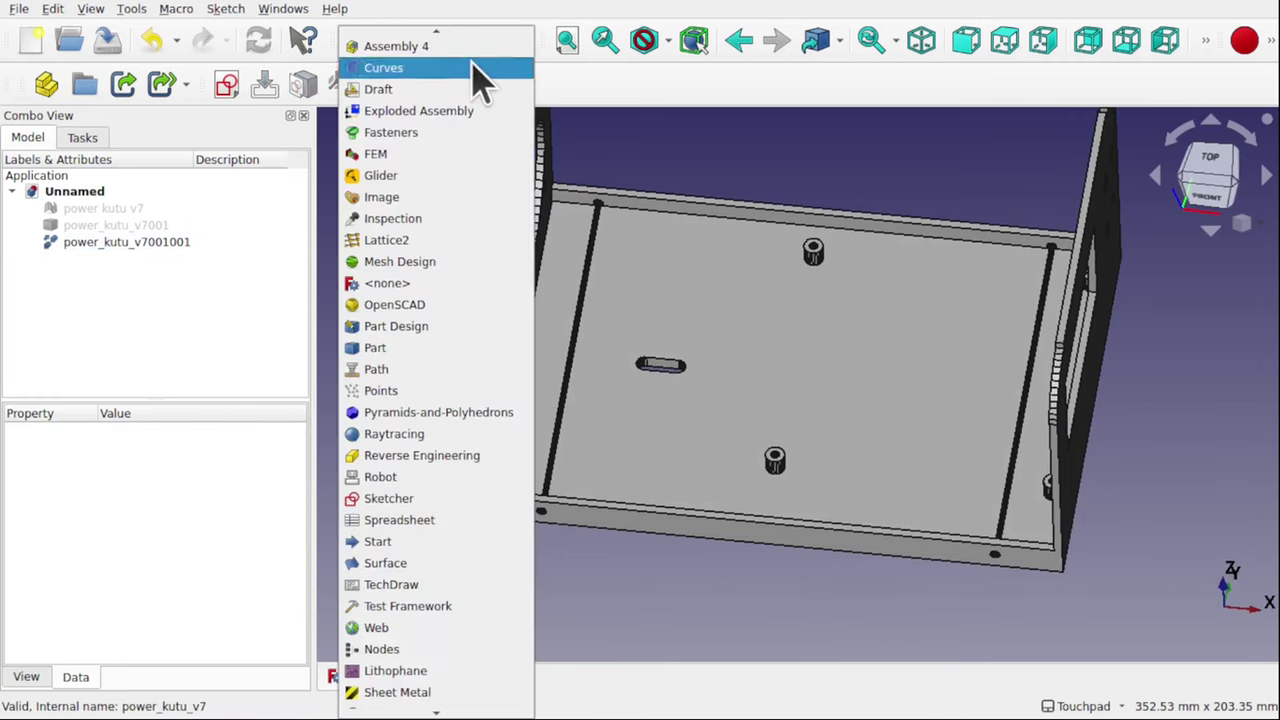
click(430, 326)
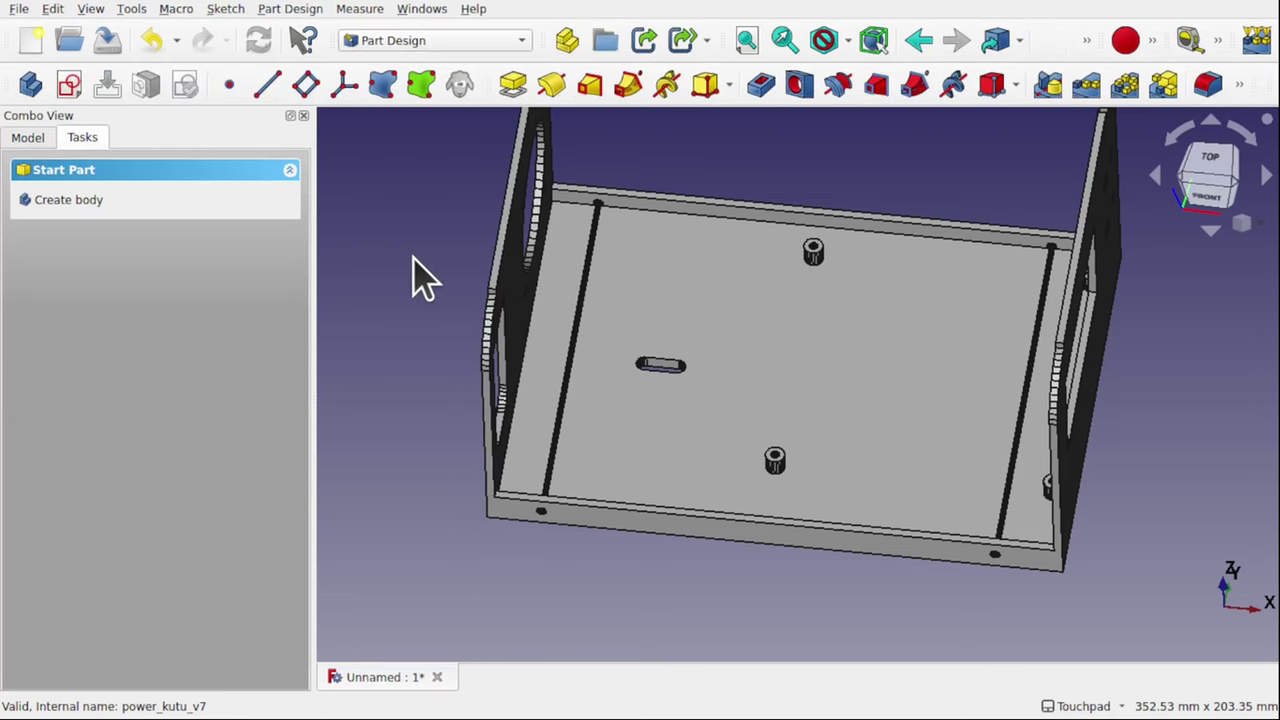
click(95, 201)
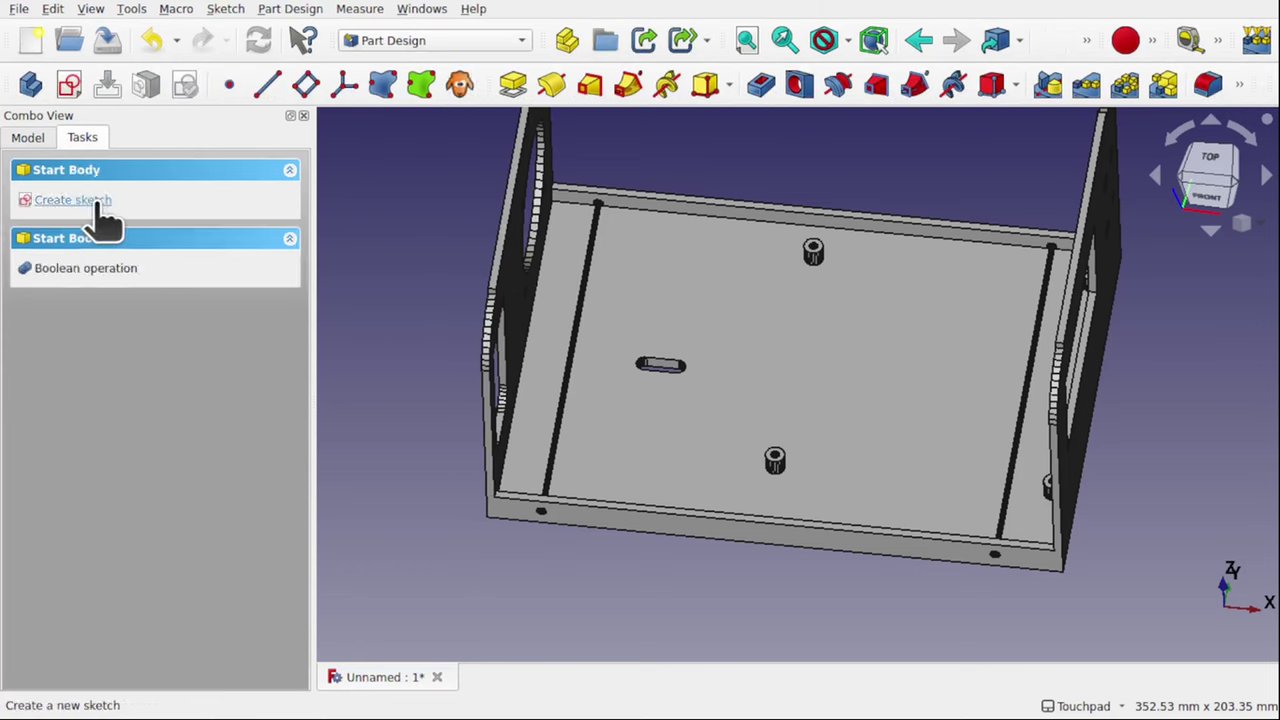
click(29, 139)
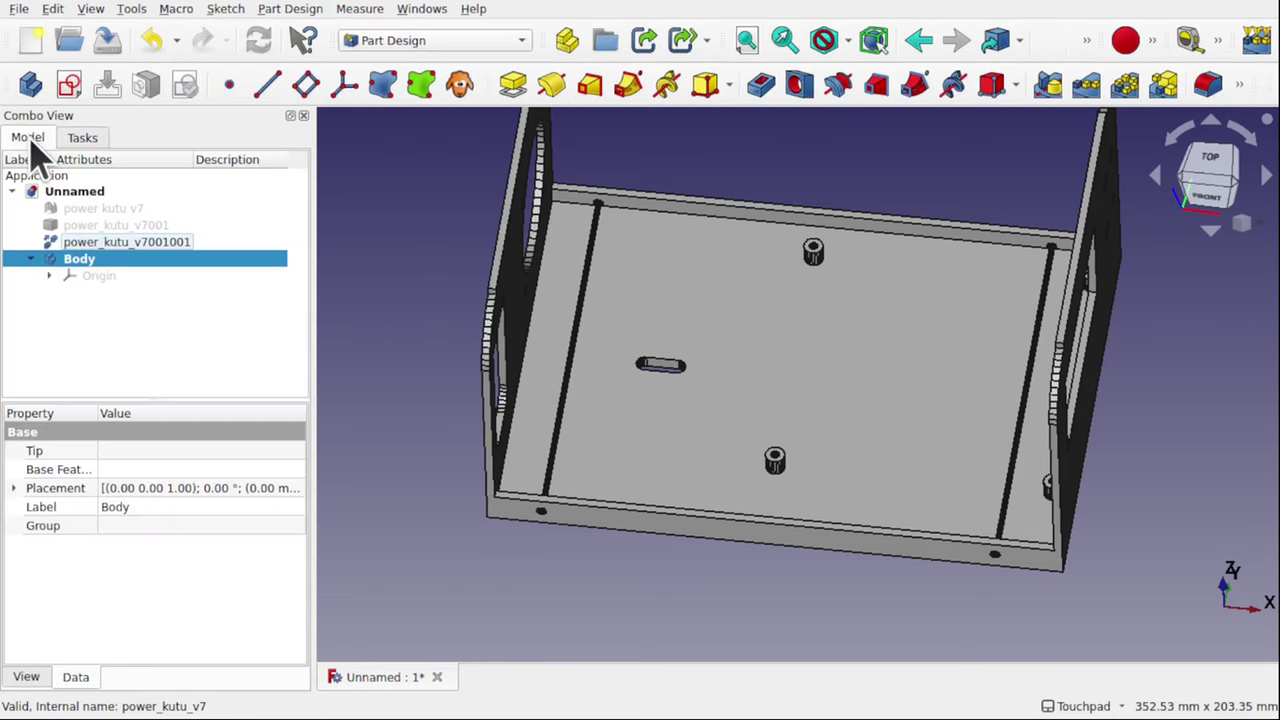
Place the refined shape power_kutu_v7001001 in the new body as its base feature
click(152, 245)
drag(152, 245, 100, 262)
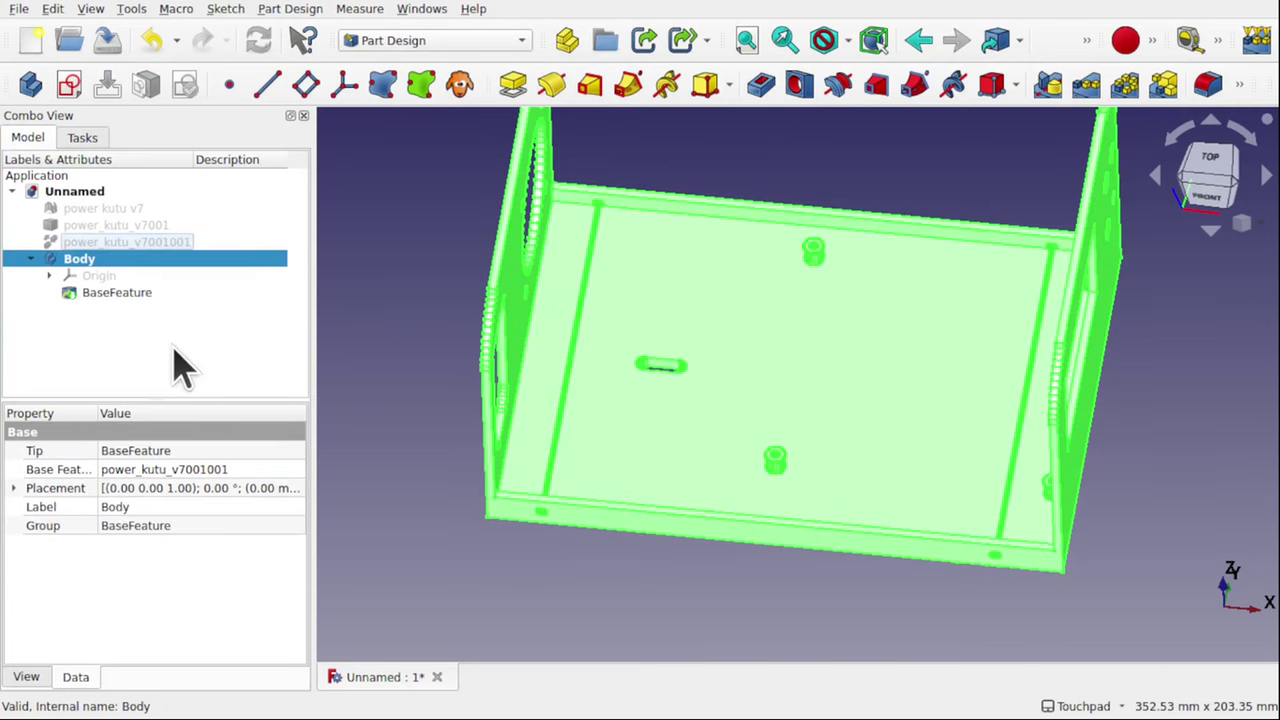
click(114, 298)
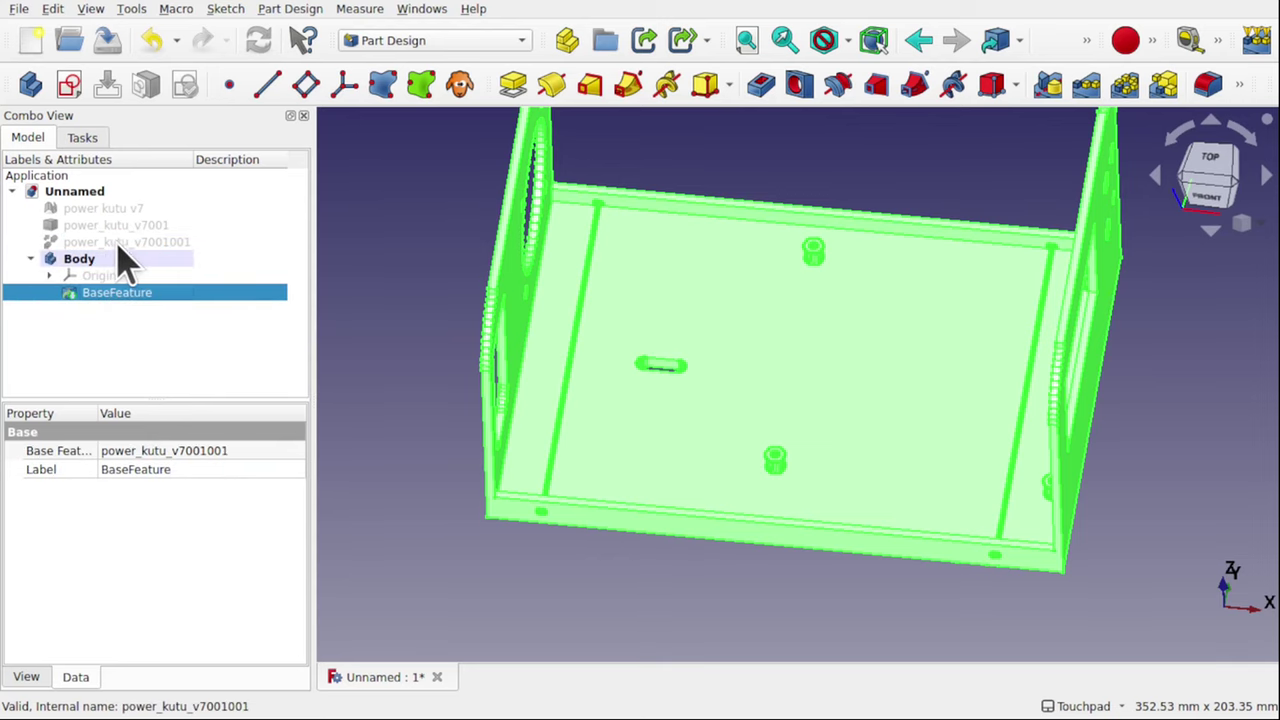
click(415, 340)
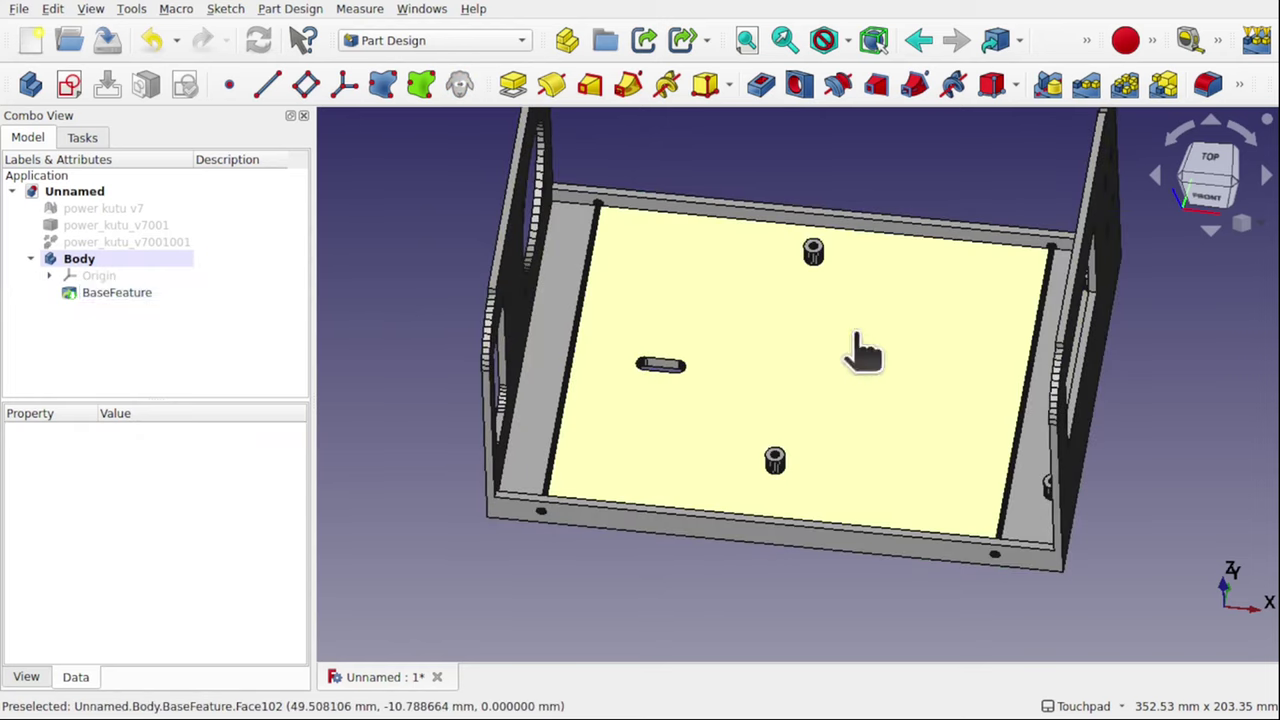
Sketch a slot on the base feature's inner floor face and try to pocket it with a length of 5 mm
click(860, 355)
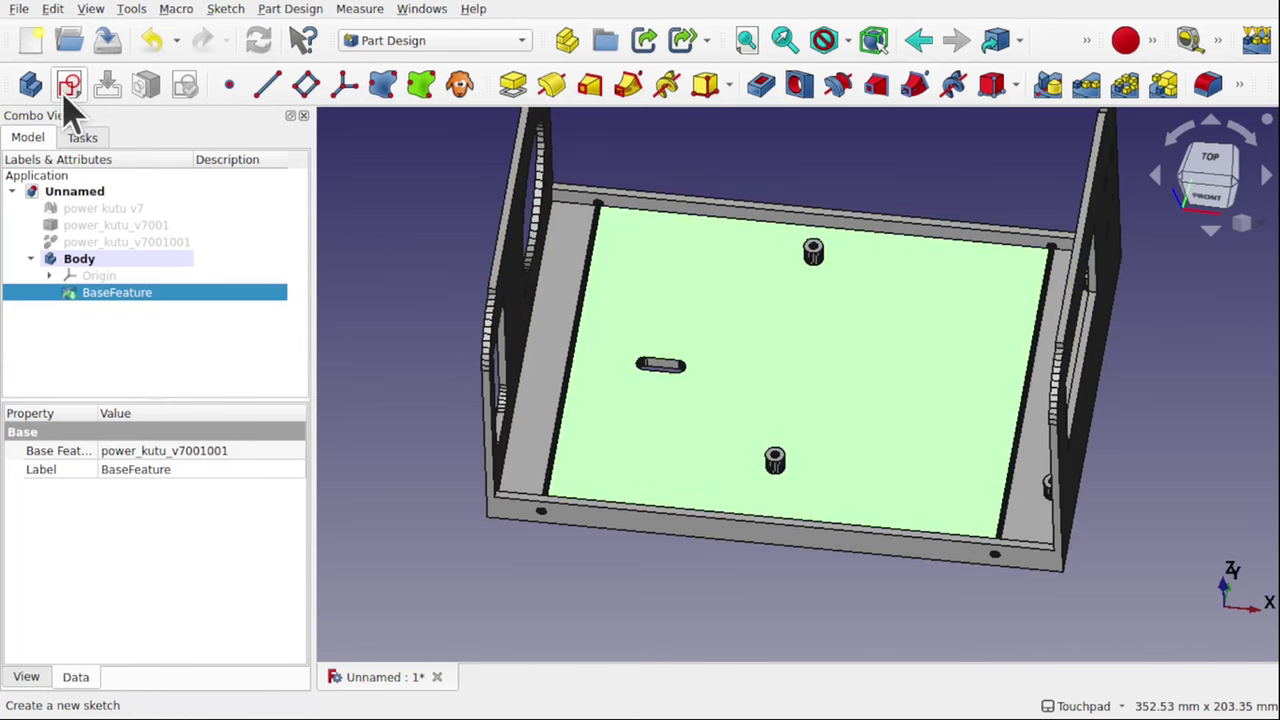
click(69, 86)
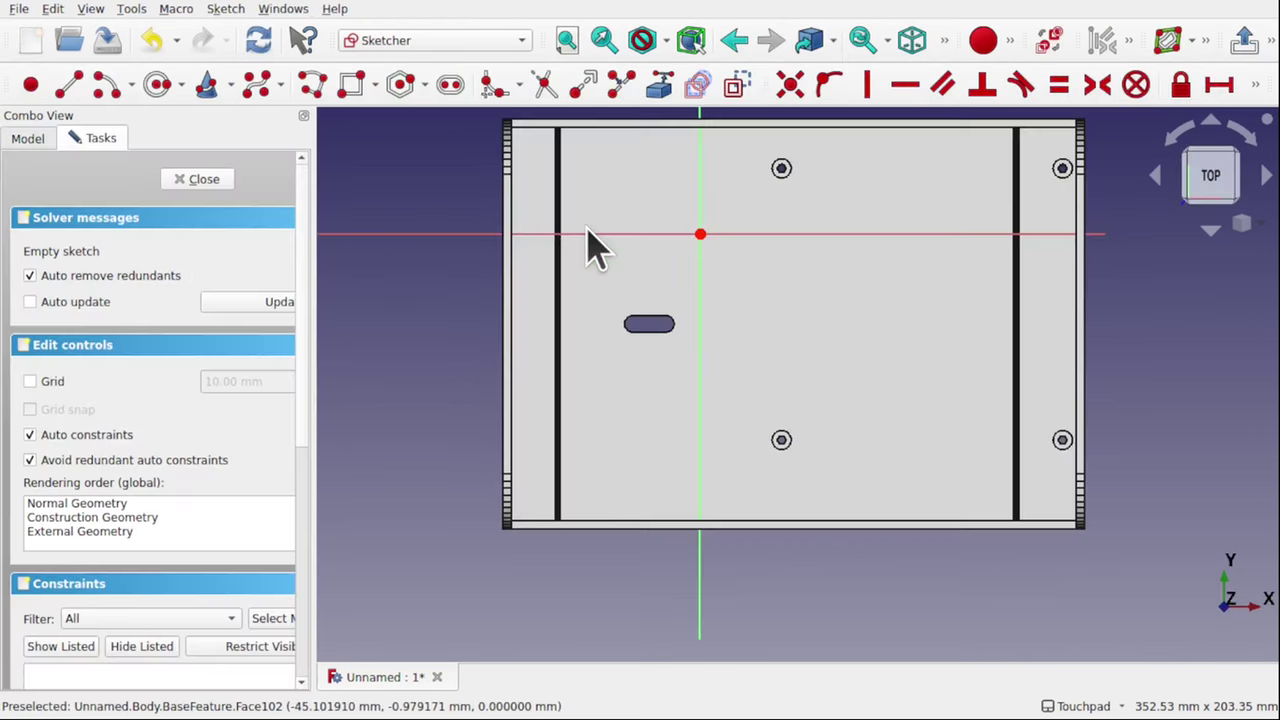
click(450, 85)
click(850, 307)
click(932, 310)
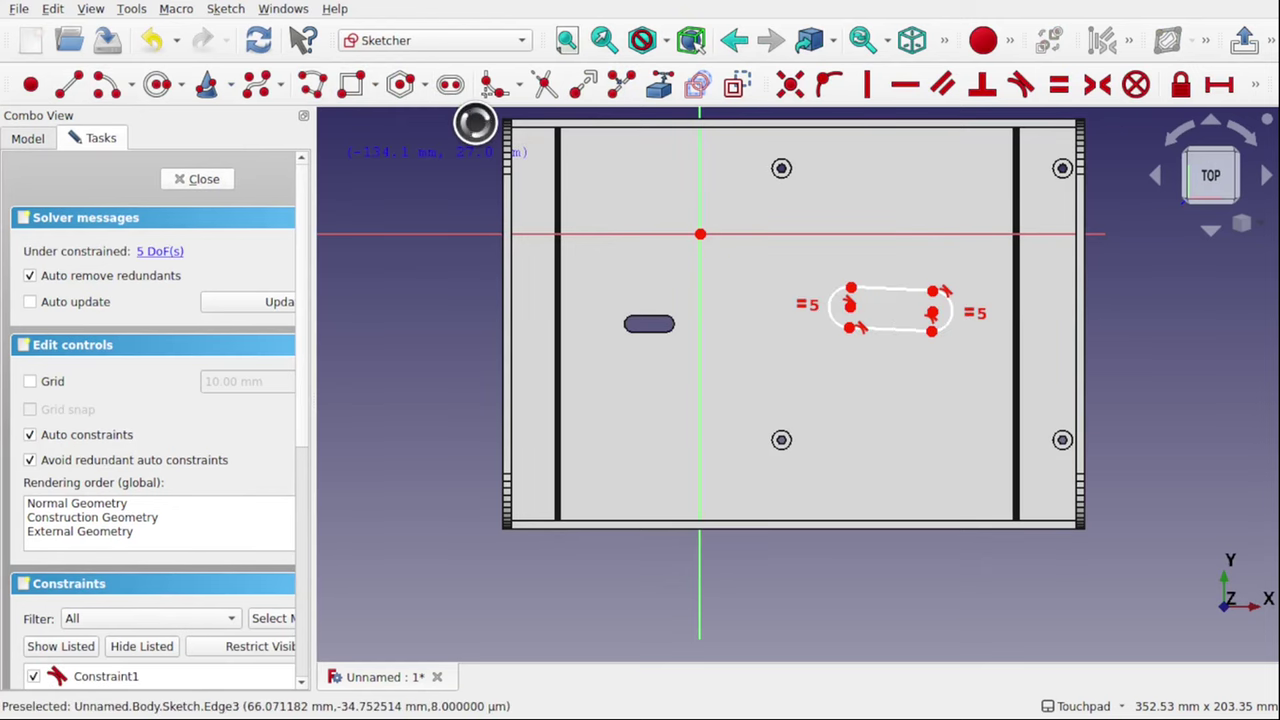
key(Escape)
key(Escape)
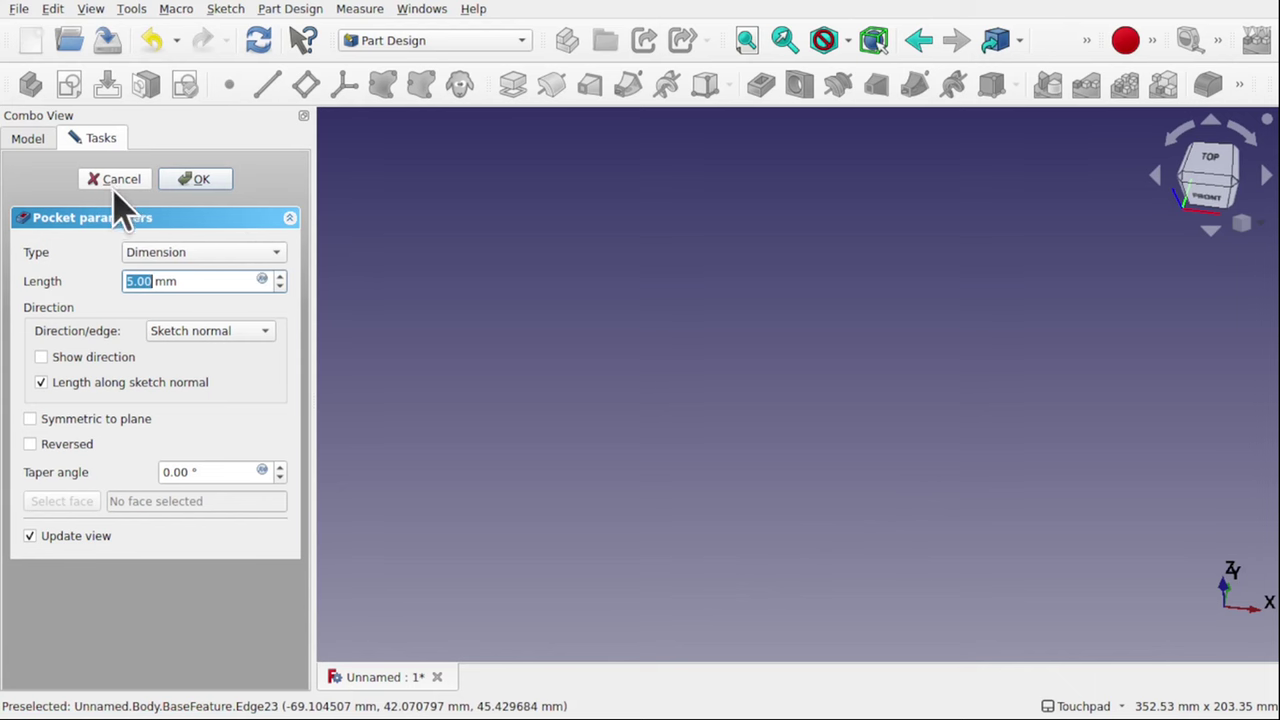
click(220, 185)
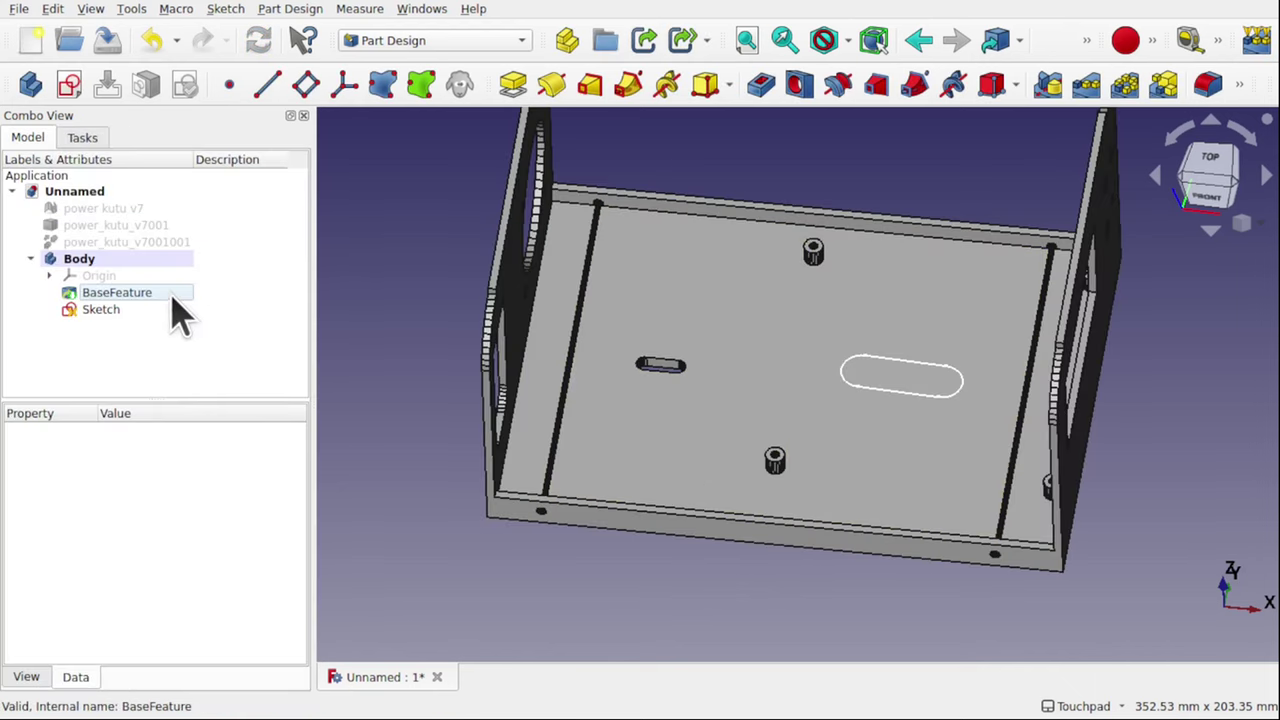
Delete the base feature and the slot sketch from the body
click(157, 297)
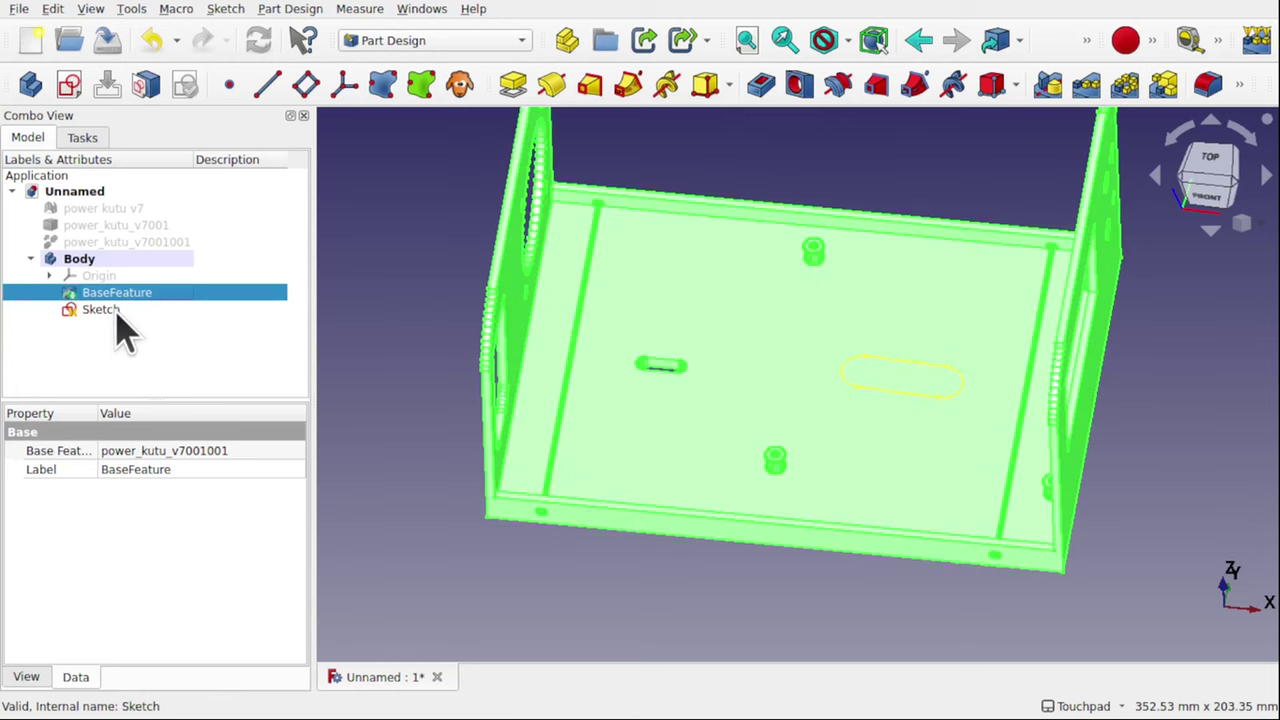
ctrl+click(116, 311)
key(Delete)
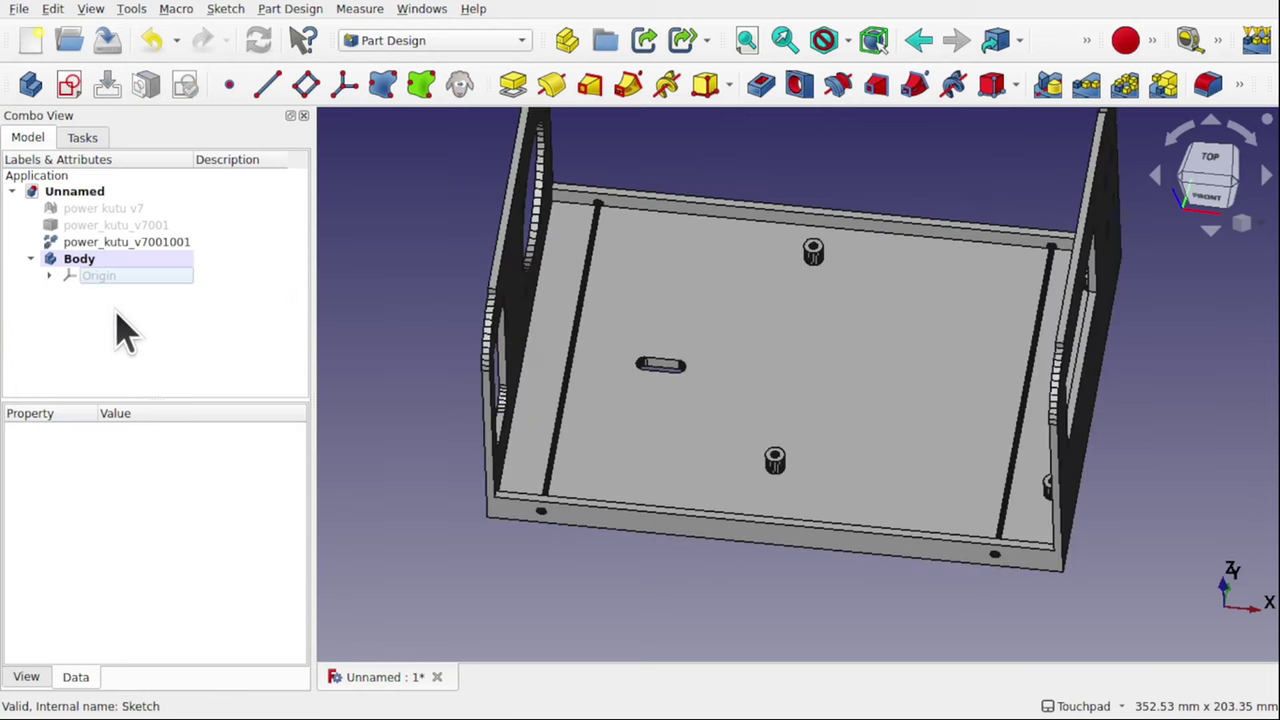
Convert the refined shape power_kutu_v7001001 to a solid in the Part workbench
click(120, 243)
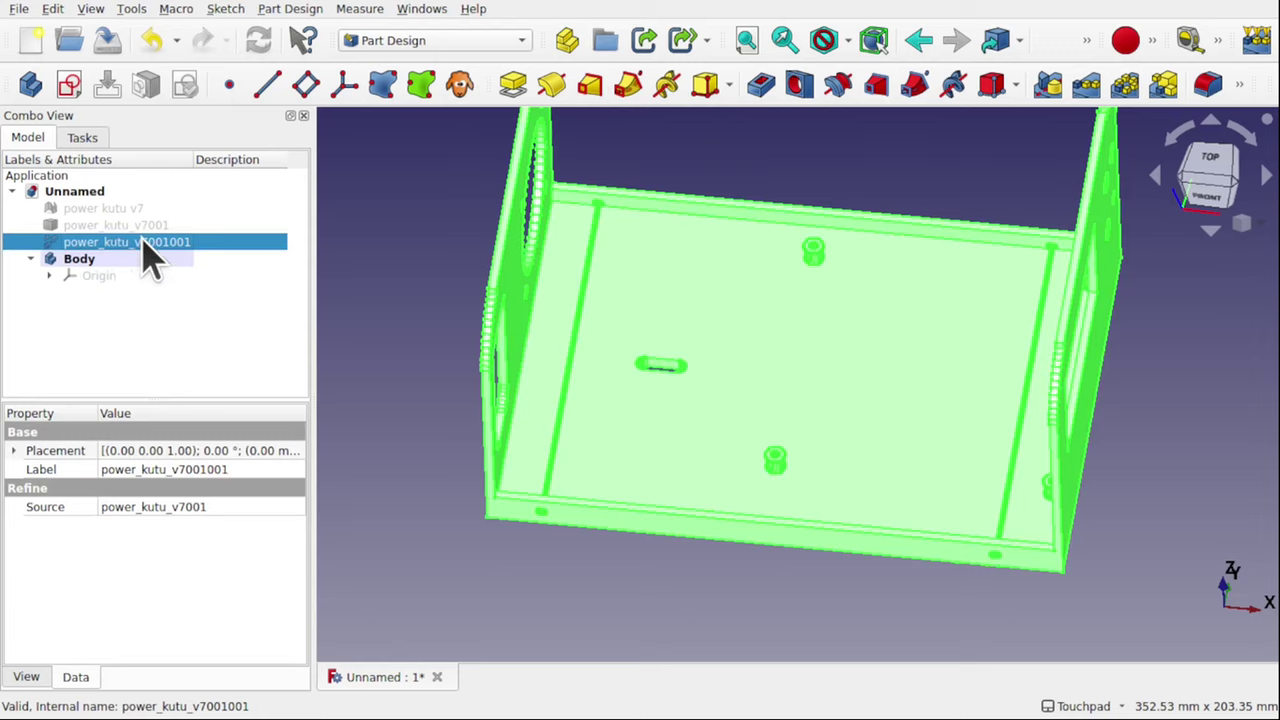
click(408, 44)
click(394, 380)
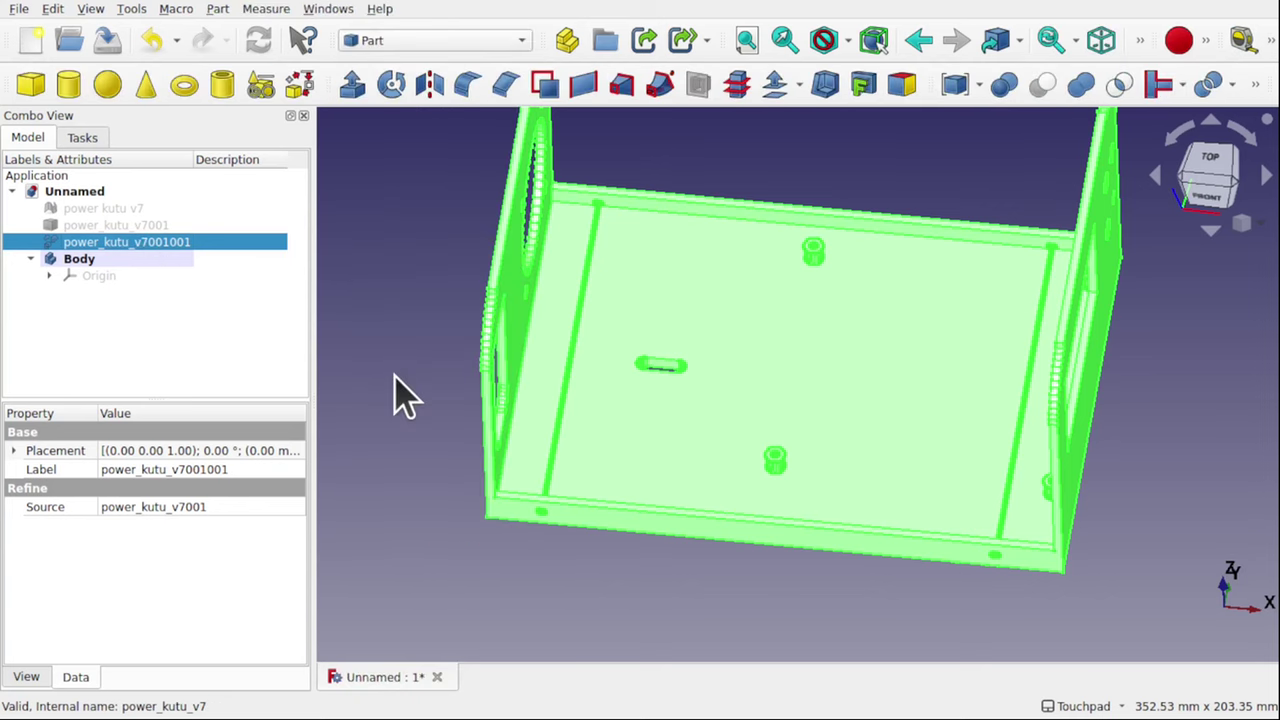
click(218, 10)
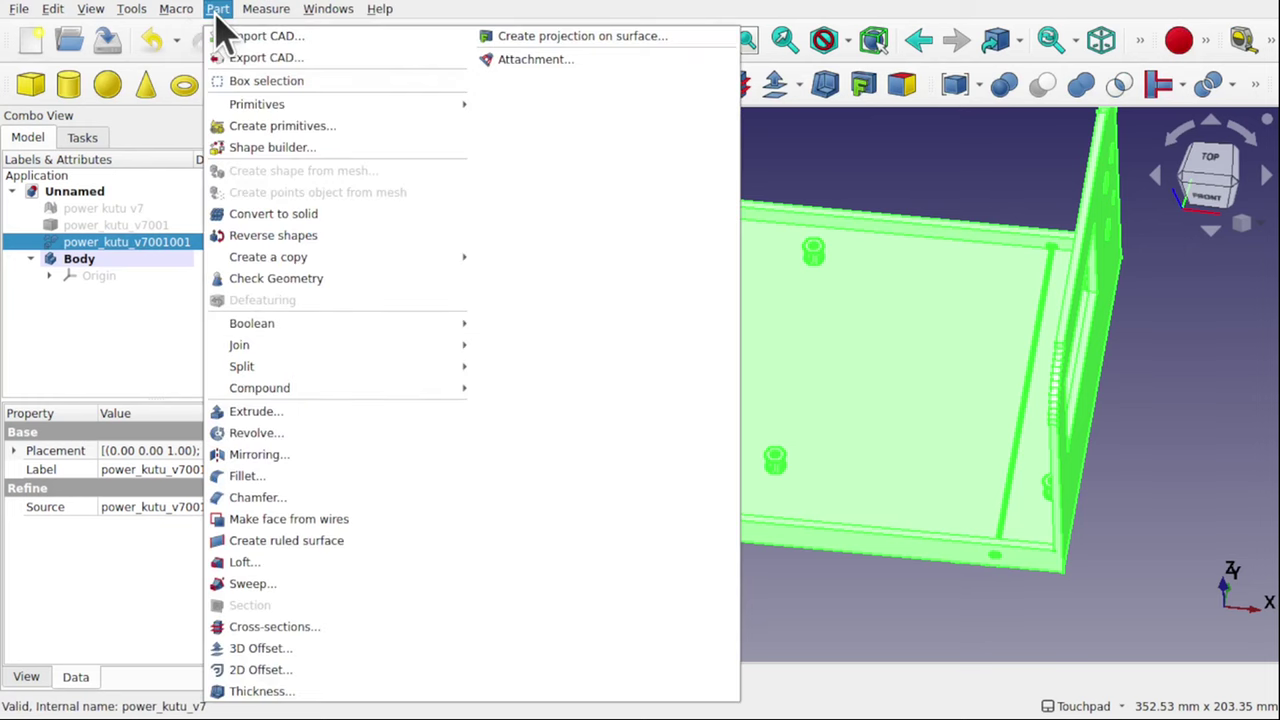
click(303, 214)
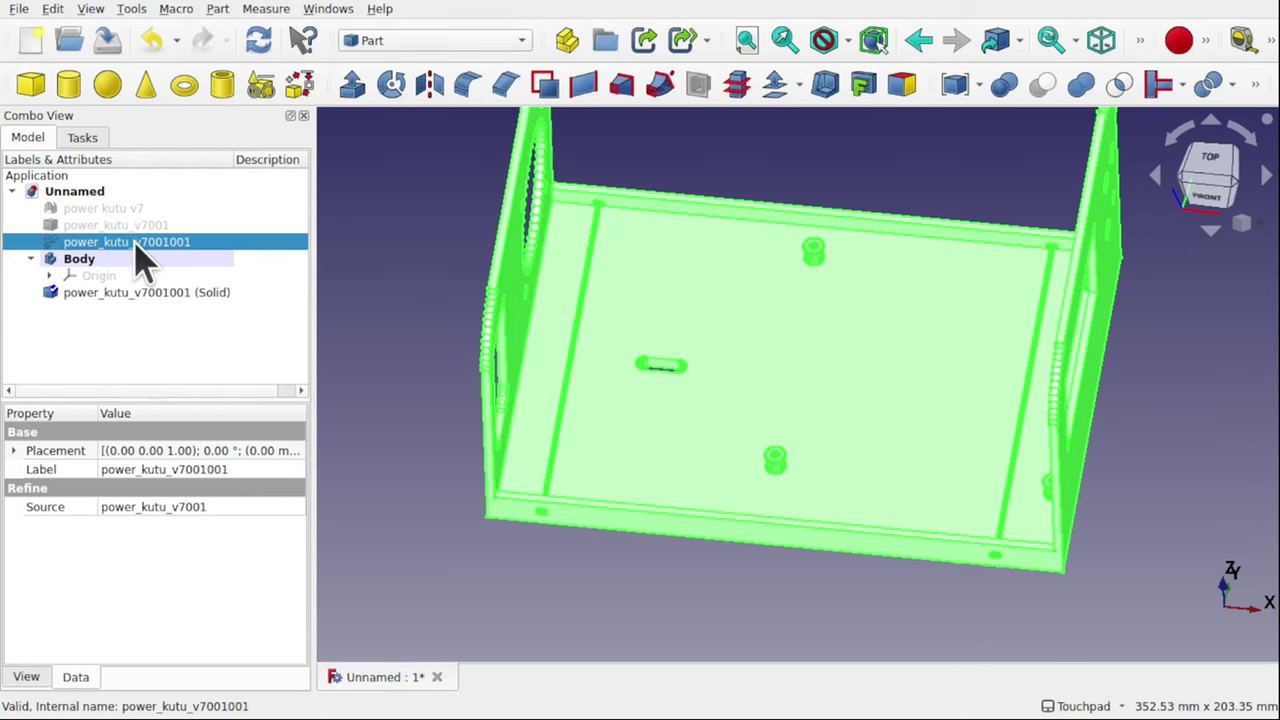
Hide the refined shape power_kutu_v7001001 and place its solid version in the body as the base feature
click(118, 294)
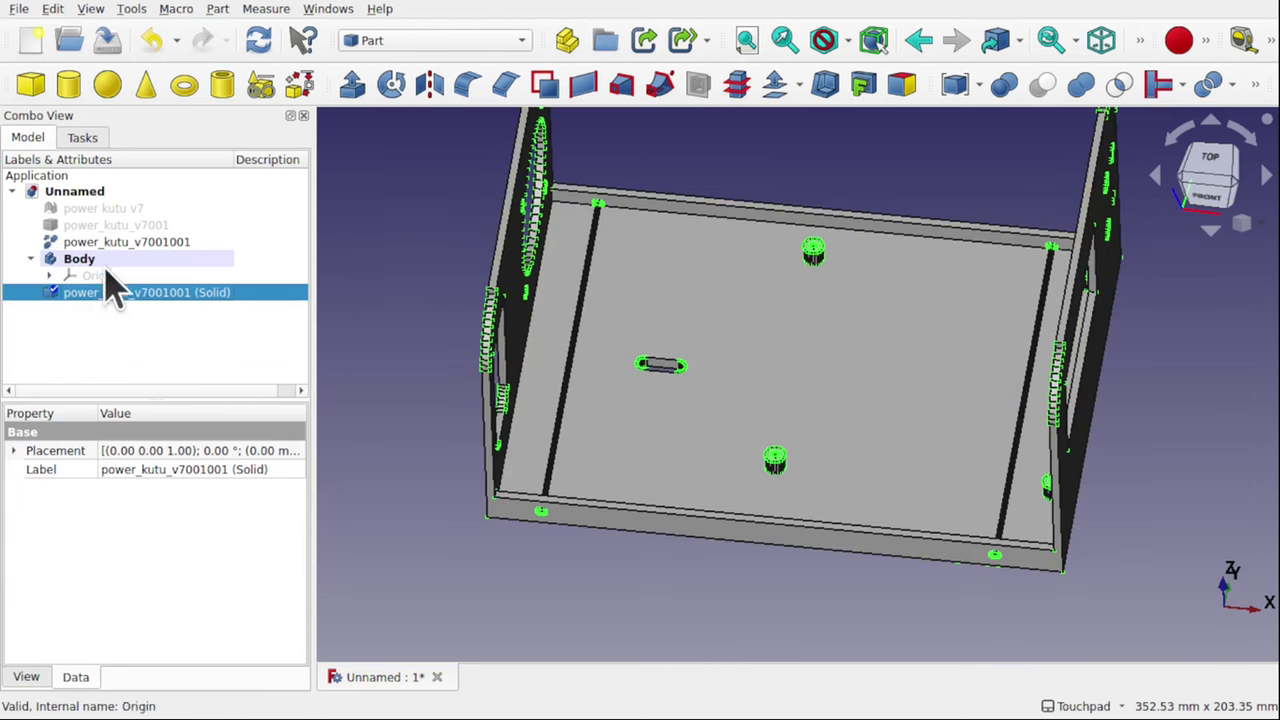
click(145, 243)
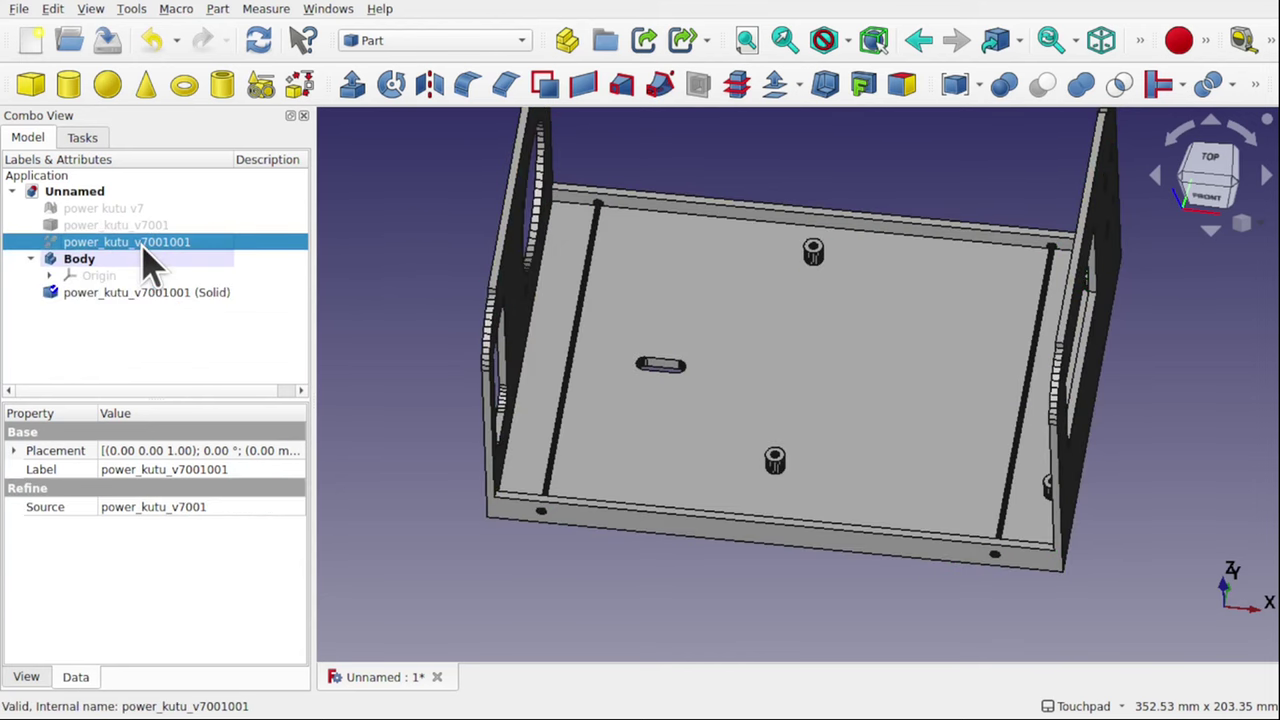
click(415, 310)
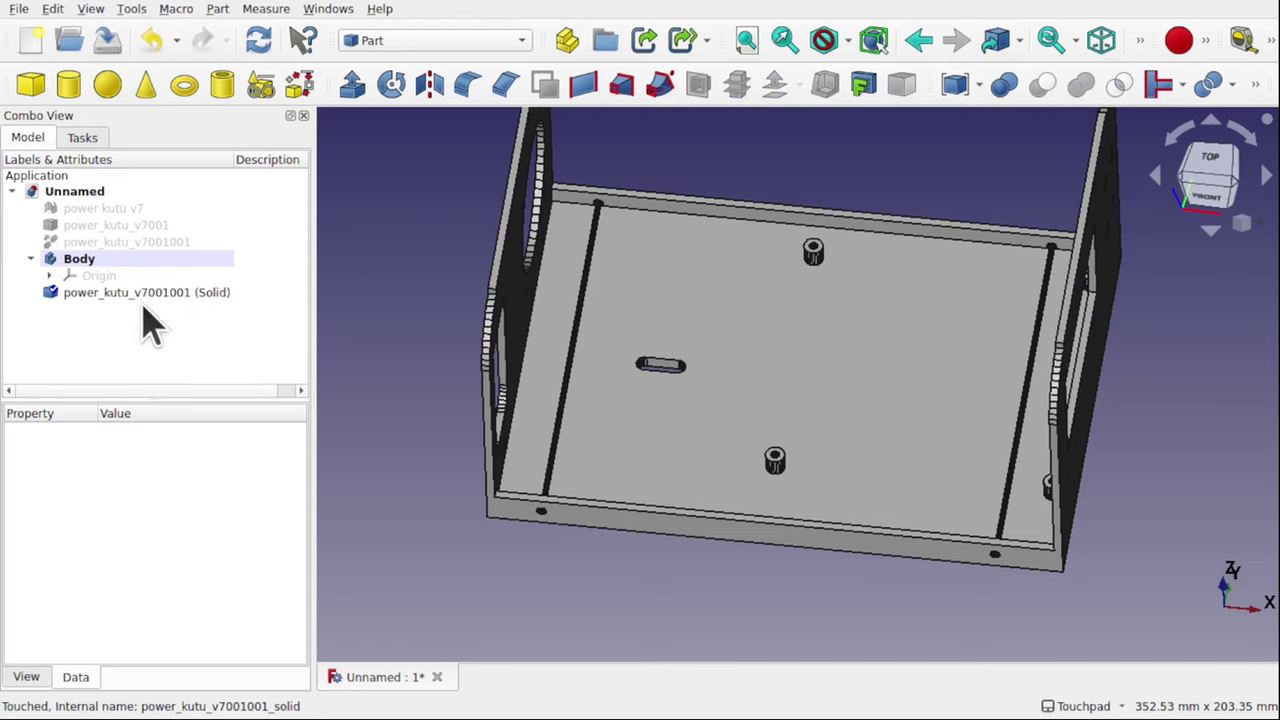
drag(109, 294, 92, 262)
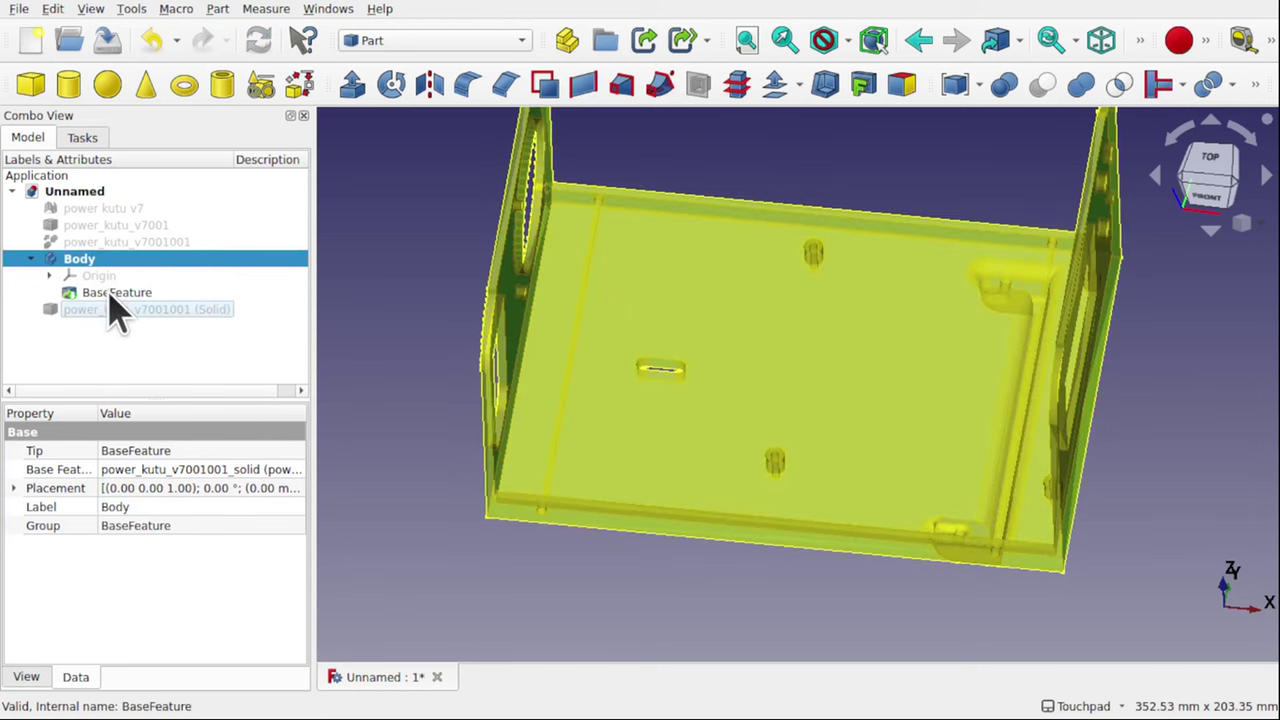
click(395, 300)
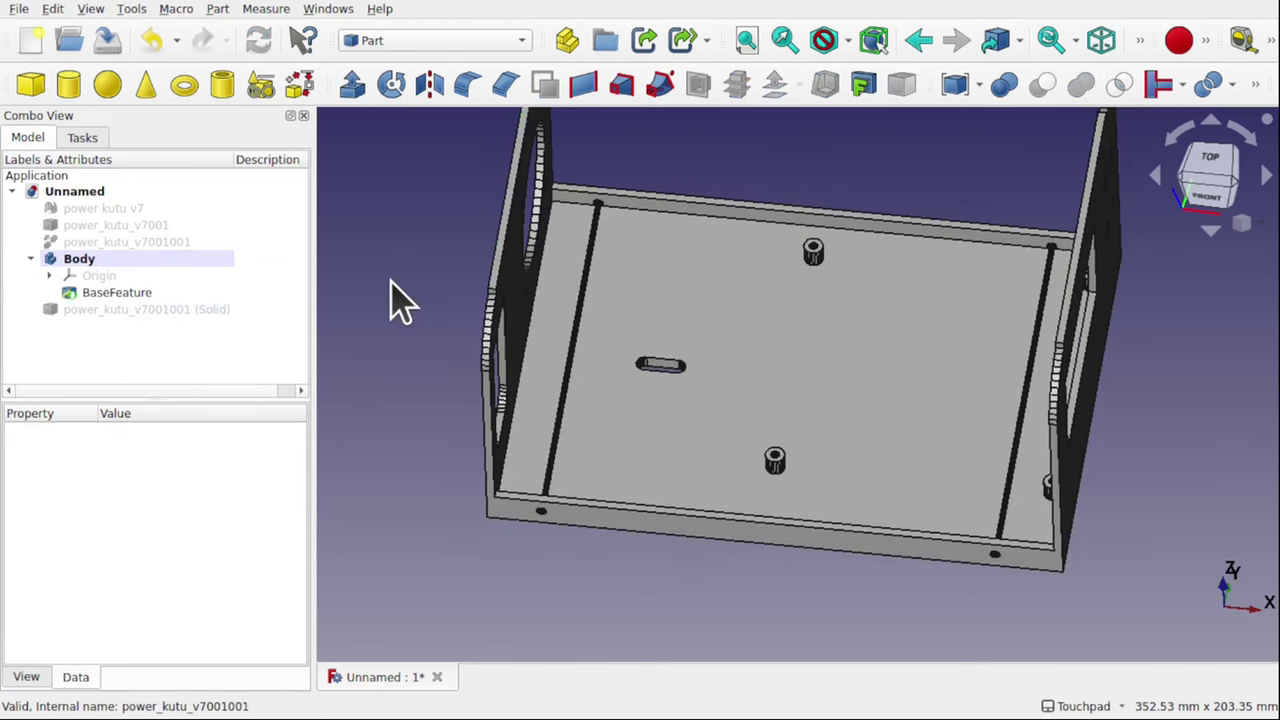
Sketch a slot on the base feature's inner floor face, between the two long grooves, in the Part Design workbench
click(422, 44)
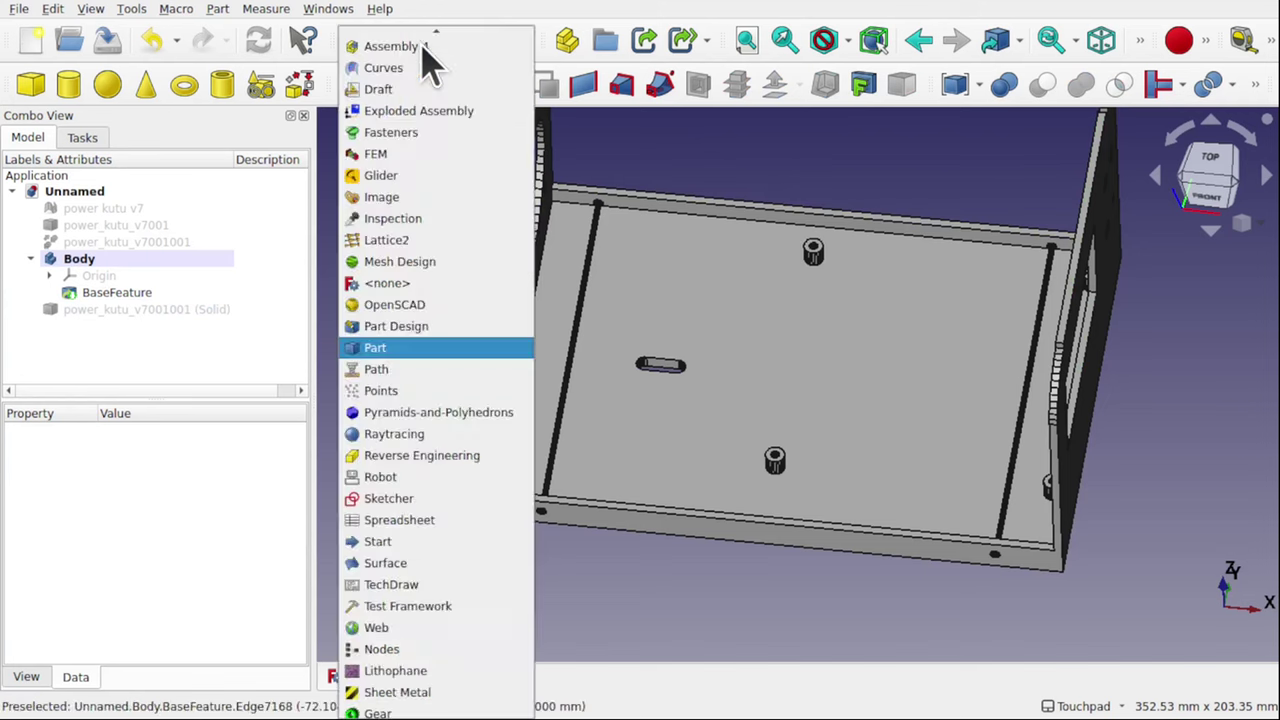
click(461, 328)
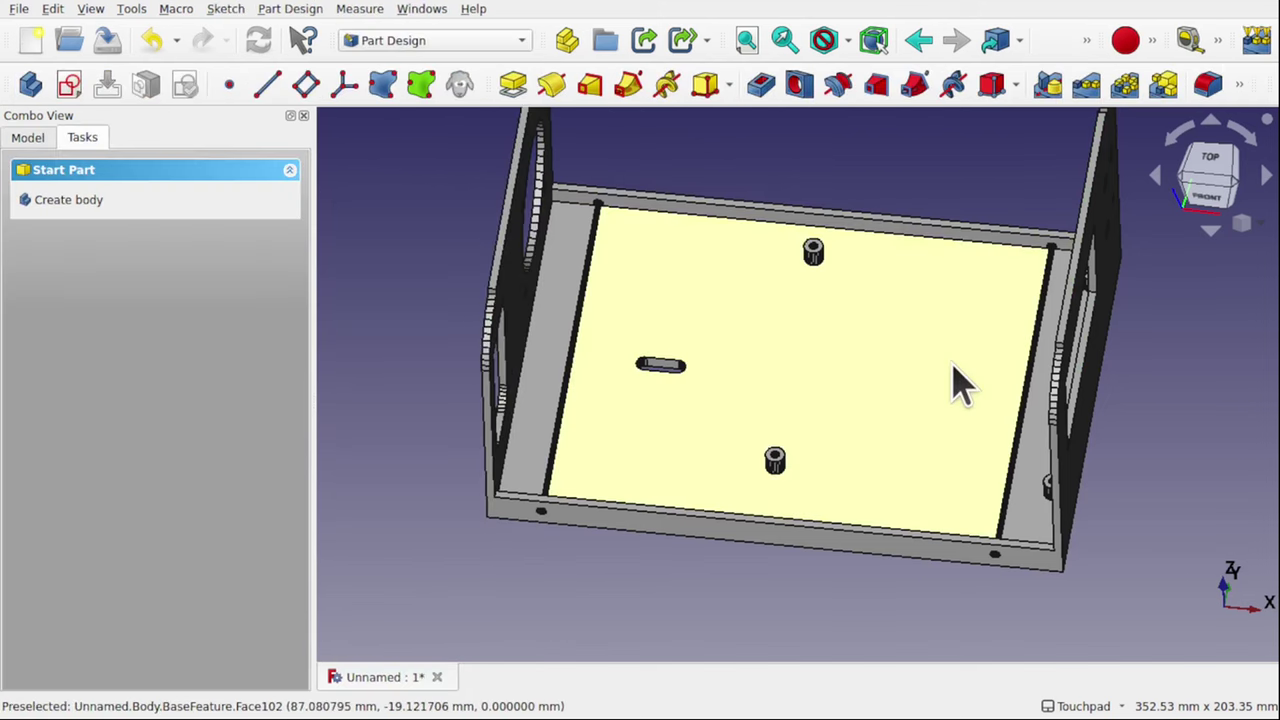
click(953, 364)
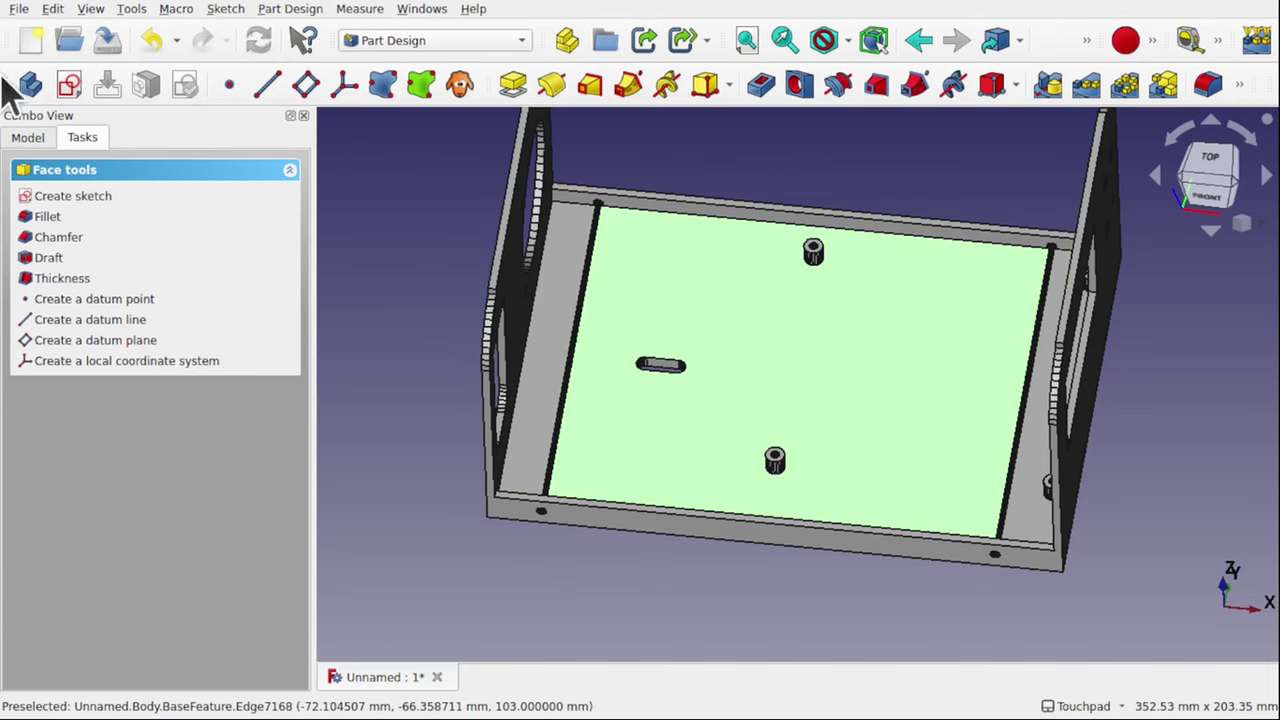
click(69, 85)
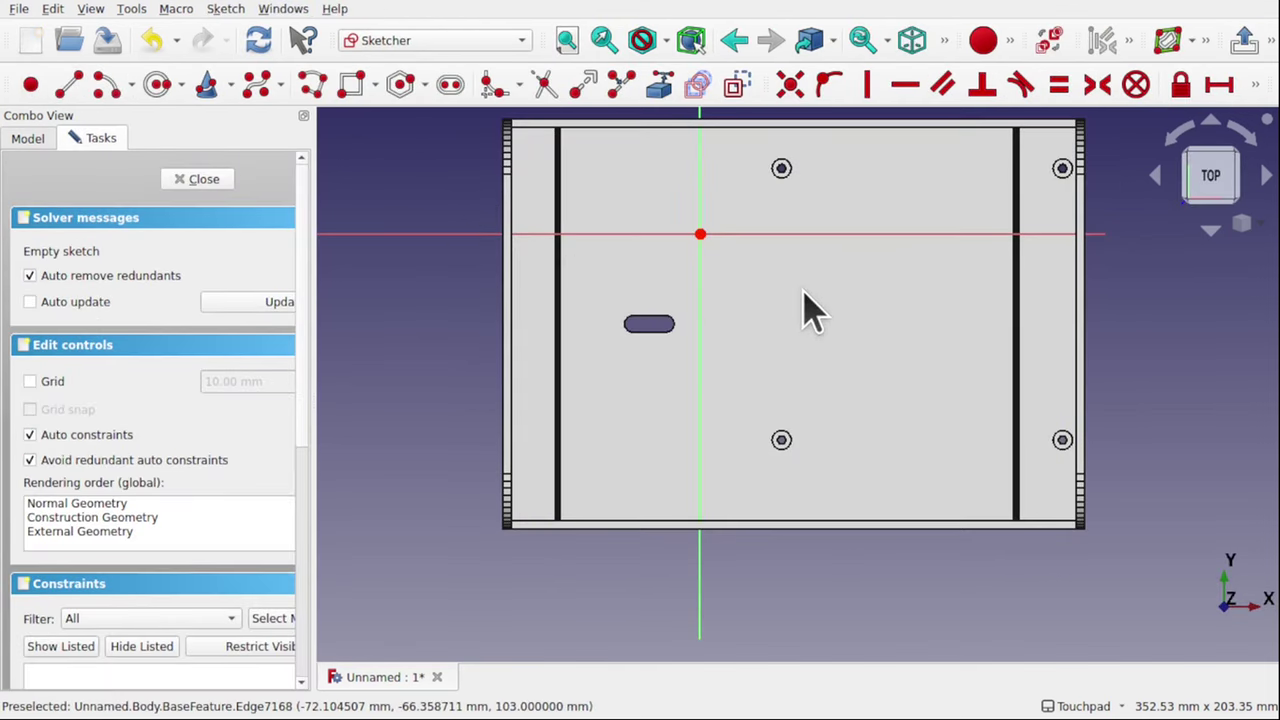
click(449, 87)
click(950, 294)
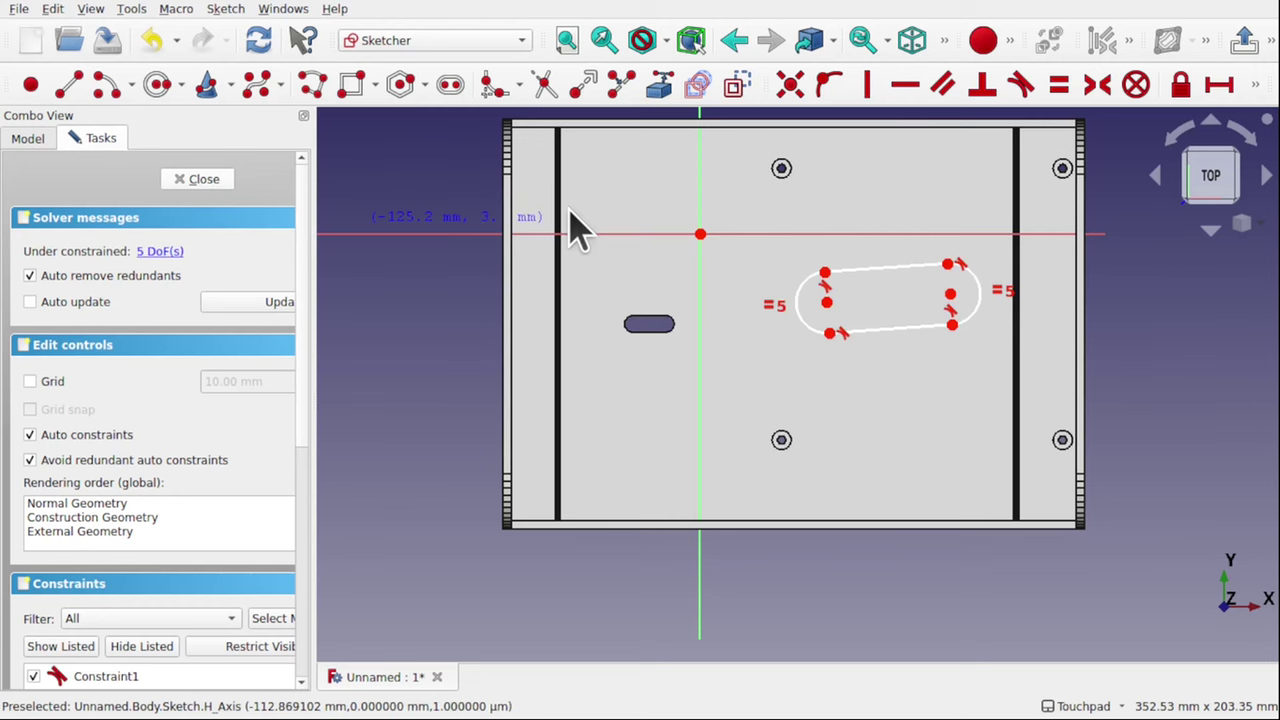
key(Escape)
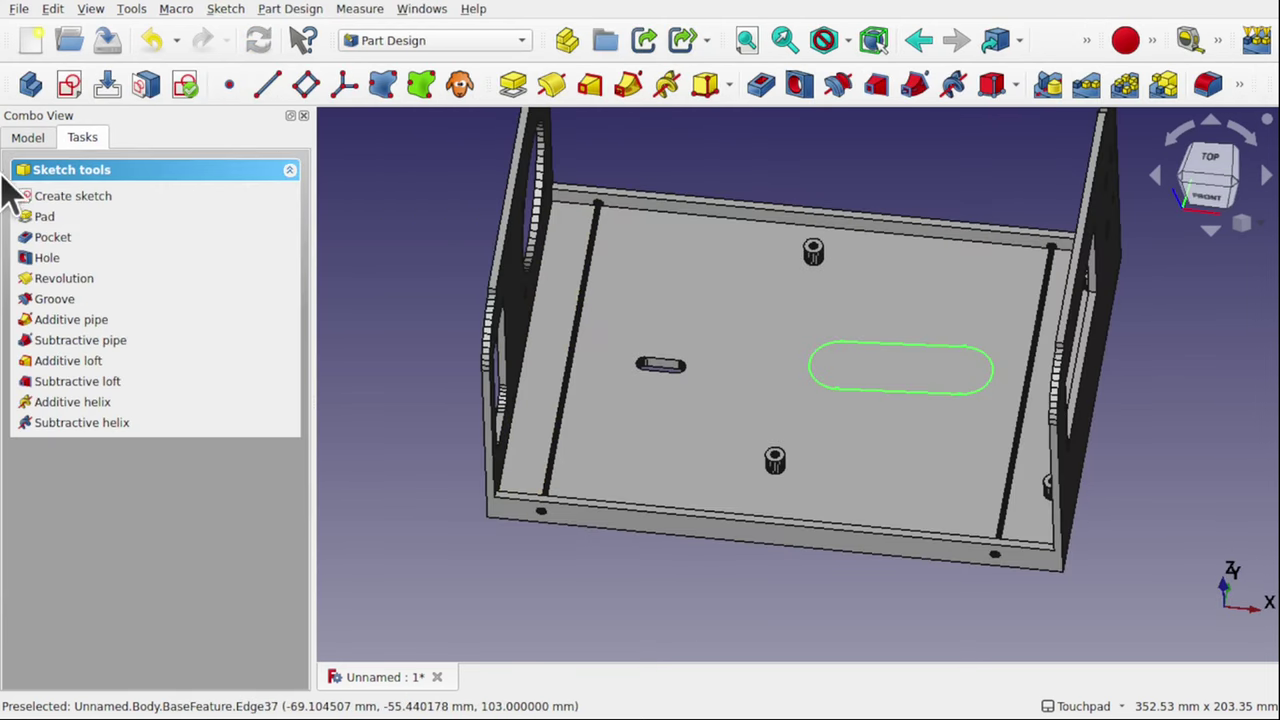
Apply a Pocket to the slot sketch on the base feature's floor
click(28, 138)
click(105, 309)
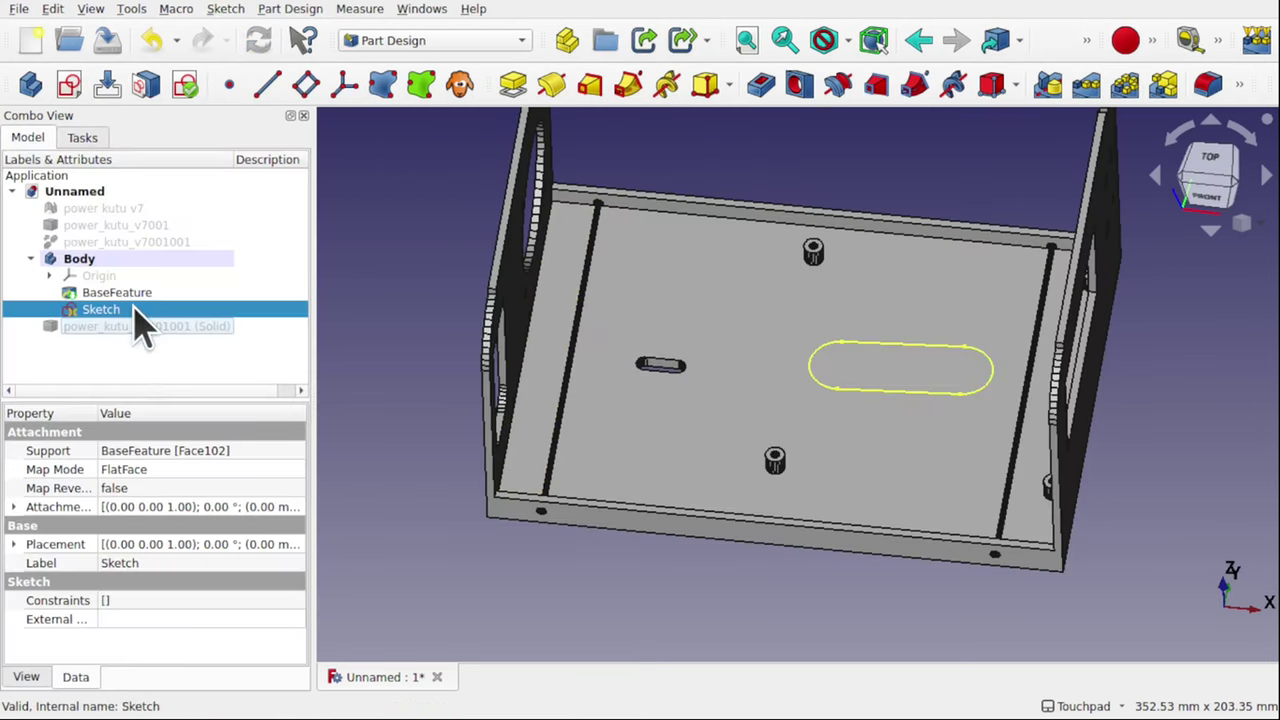
click(760, 86)
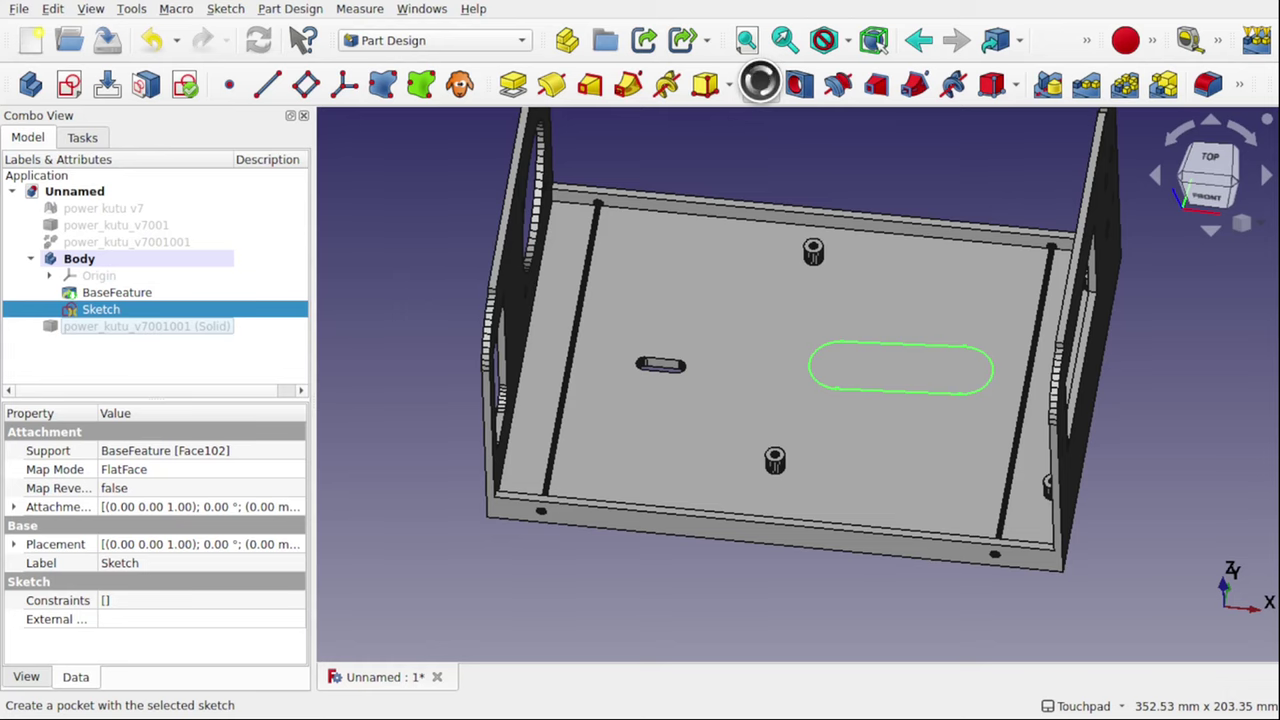
click(760, 84)
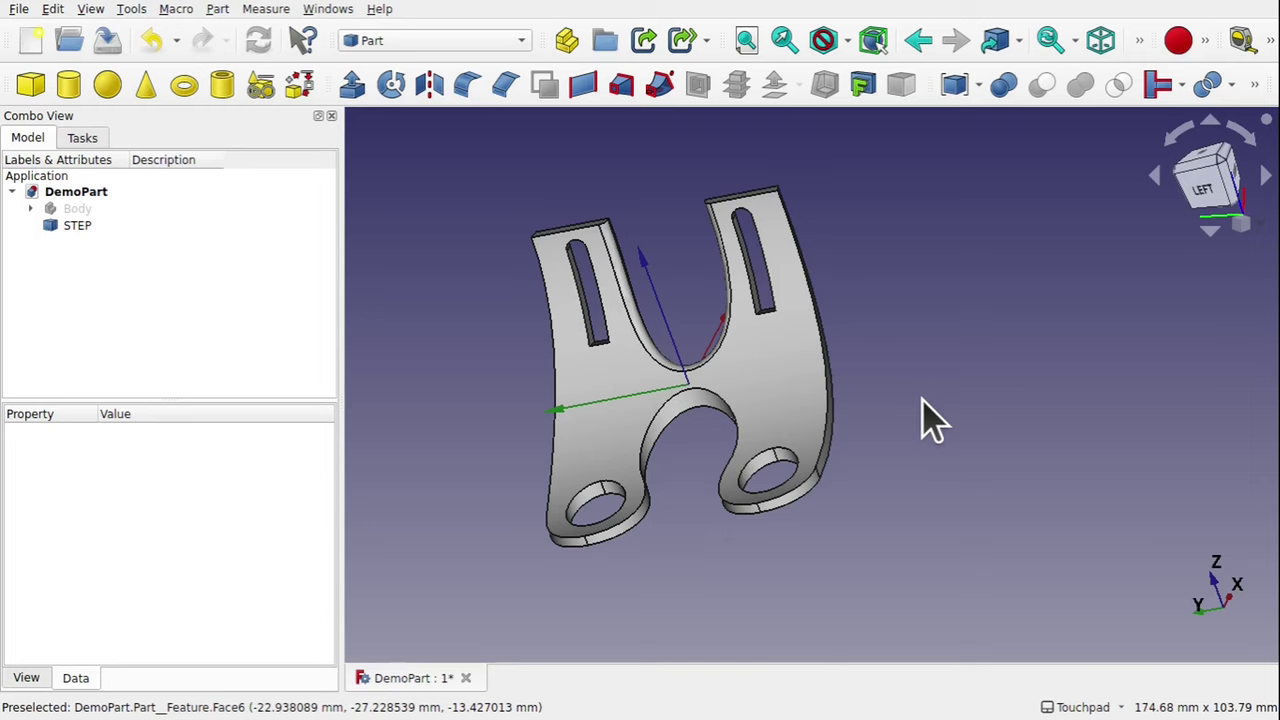
Add a sphere at the origin of DemoPart and fuse it with the STEP shape
middle_drag(922, 399, 771, 414)
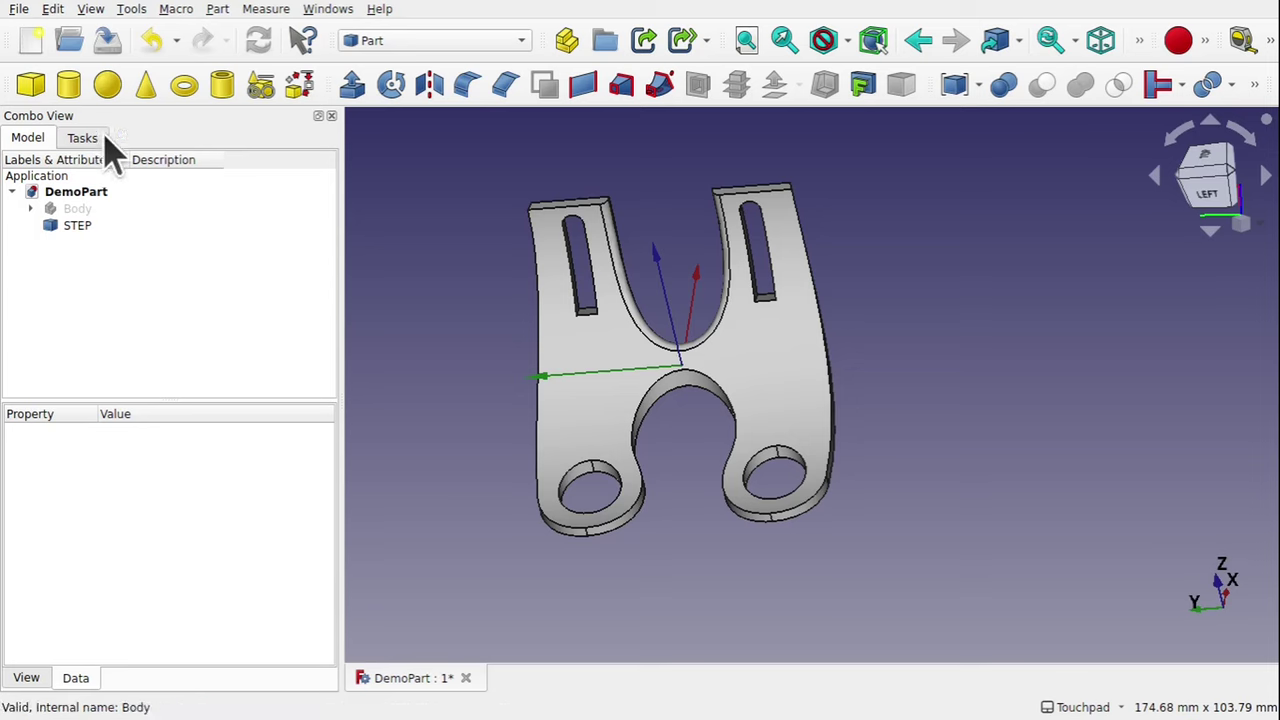
click(107, 84)
mouse_move(843, 422)
middle_down()
mouse_move(680, 403)
mouse_move(729, 394)
mouse_move(686, 400)
mouse_move(843, 420)
middle_up()
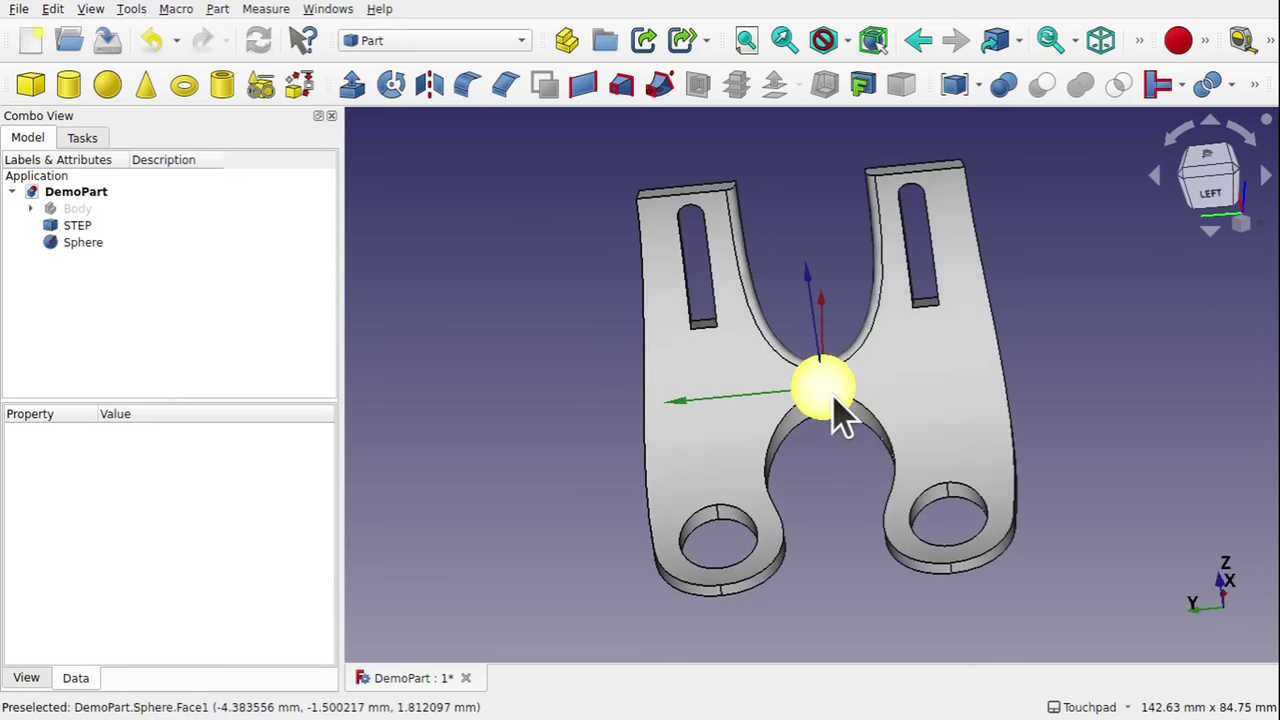
click(700, 394)
ctrl+click(835, 419)
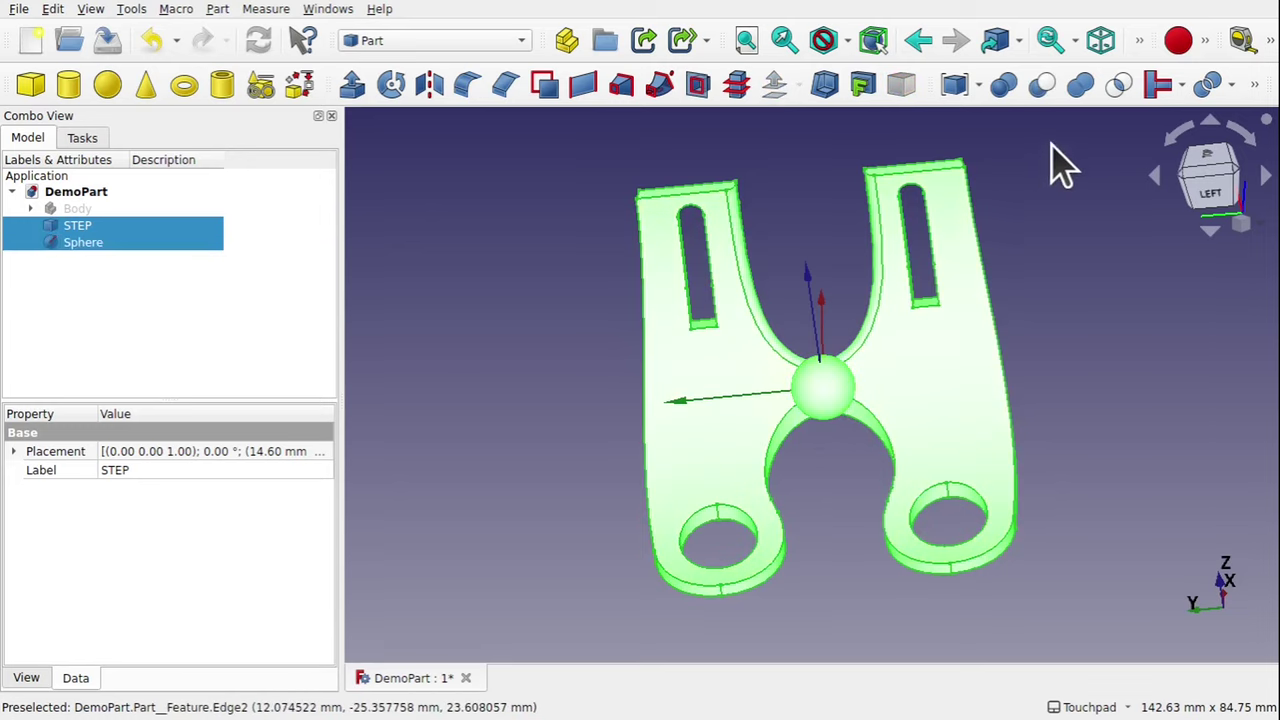
click(1081, 88)
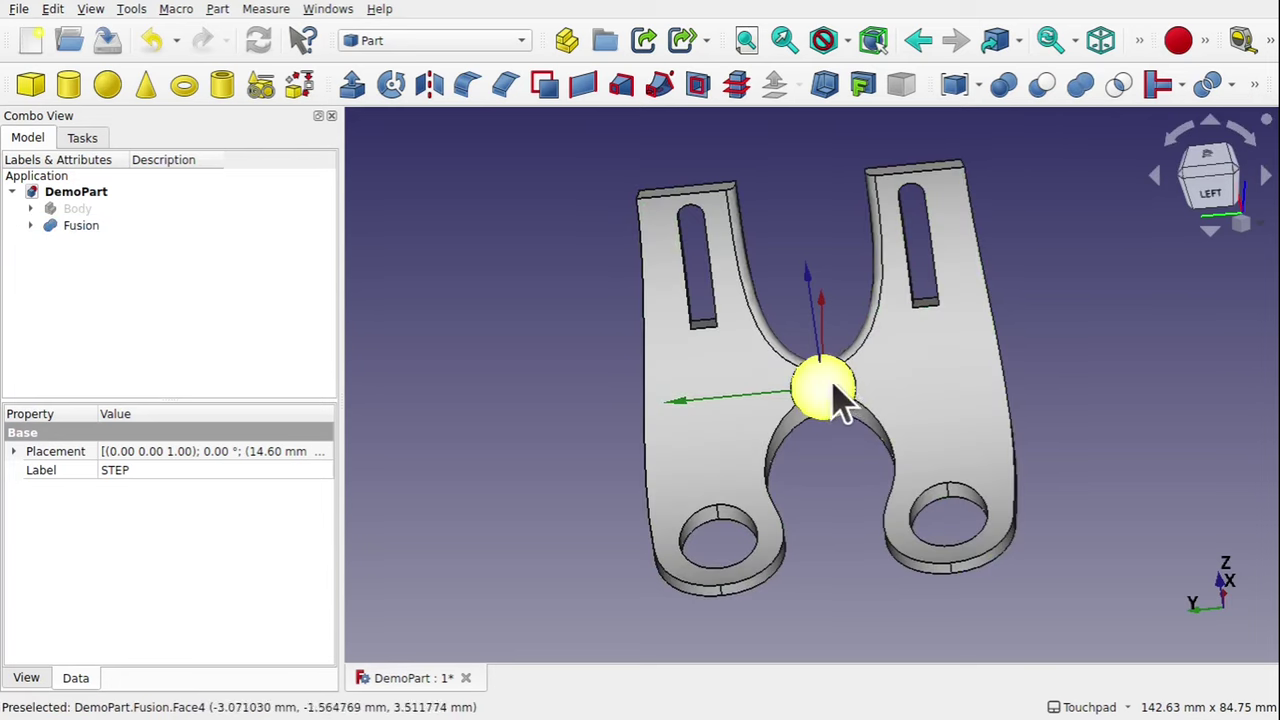
Undo the union and cut the sphere out of the STEP shape instead
key(ctrl+z)
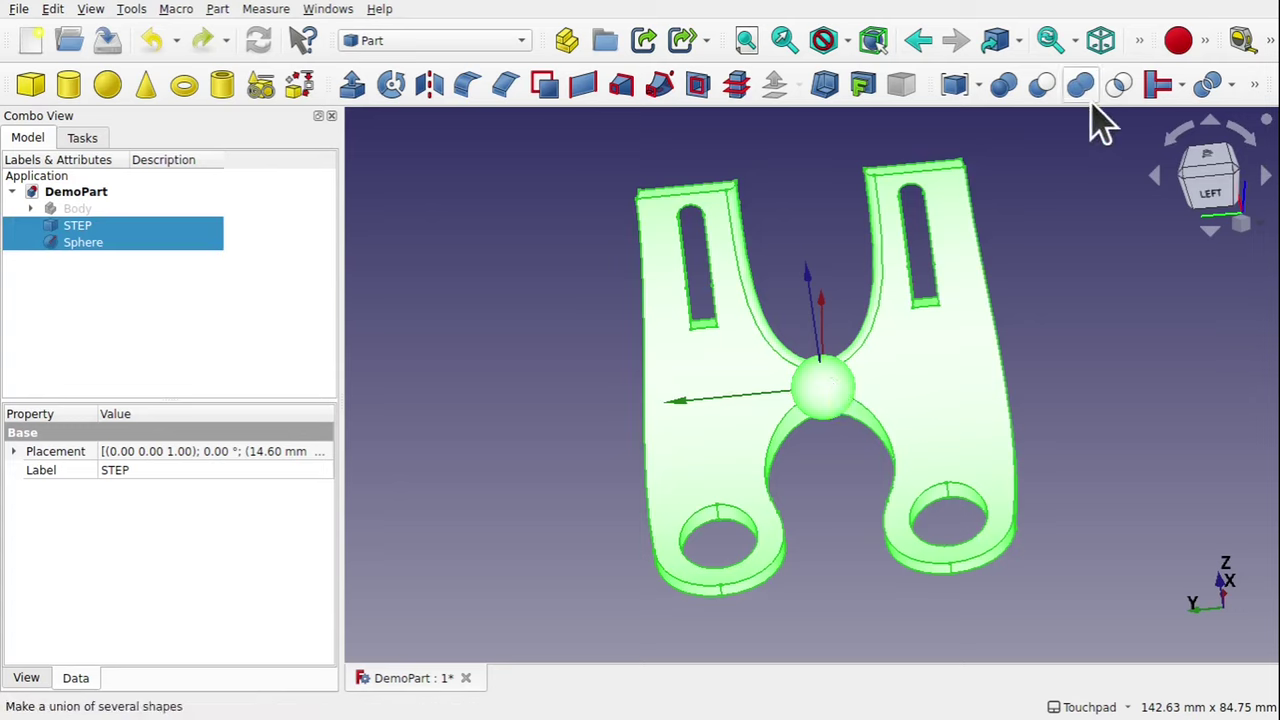
click(1041, 88)
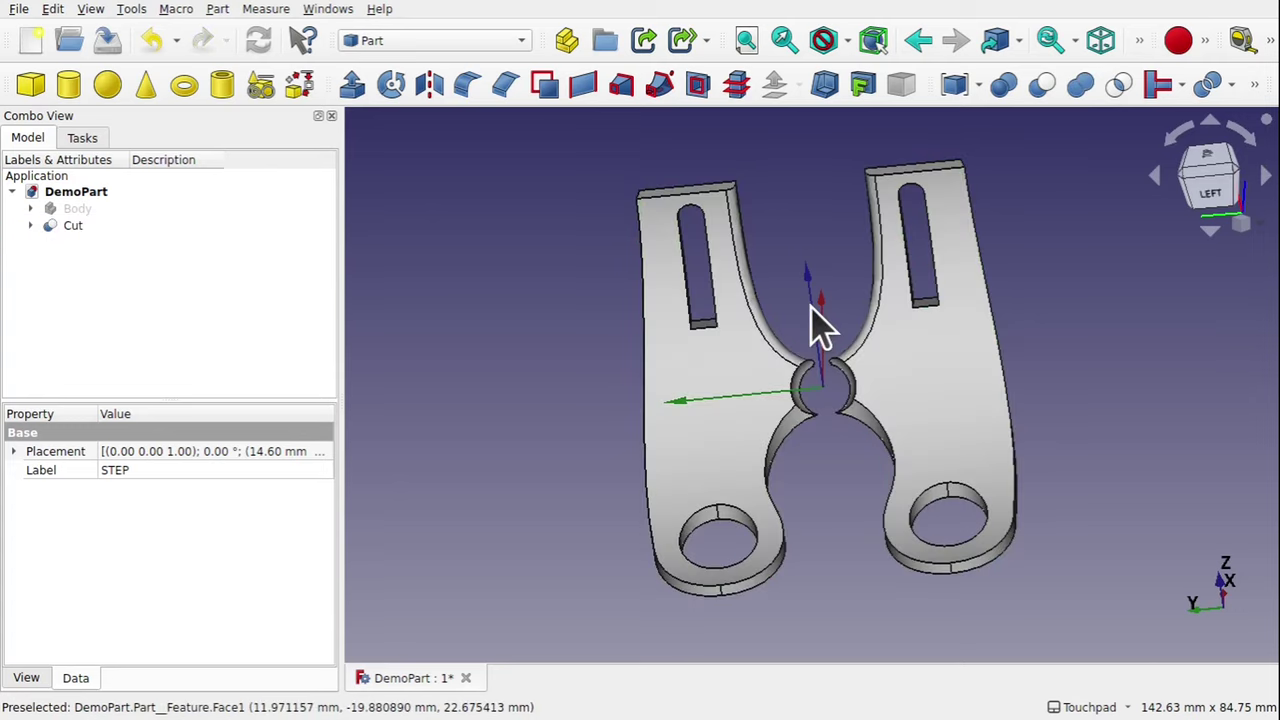
alt+drag(814, 443, 784, 445)
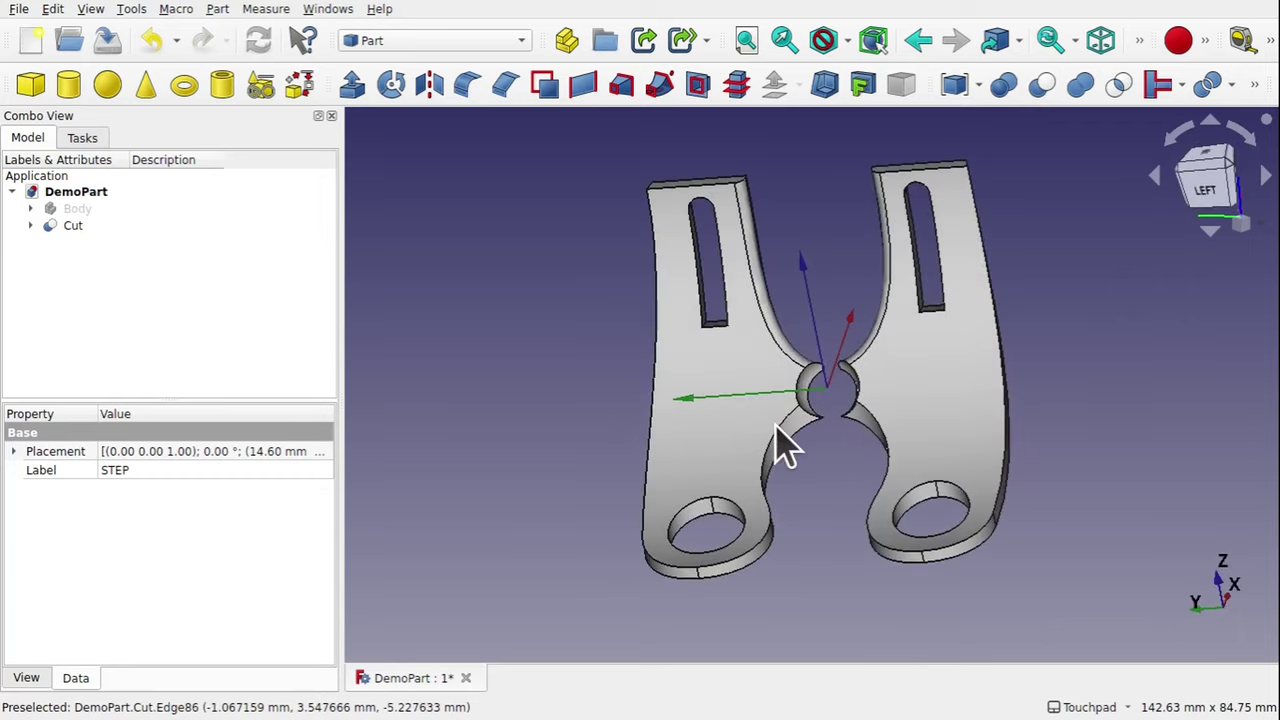
Undo the cut and delete the sphere from DemoPart
key(ctrl+z)
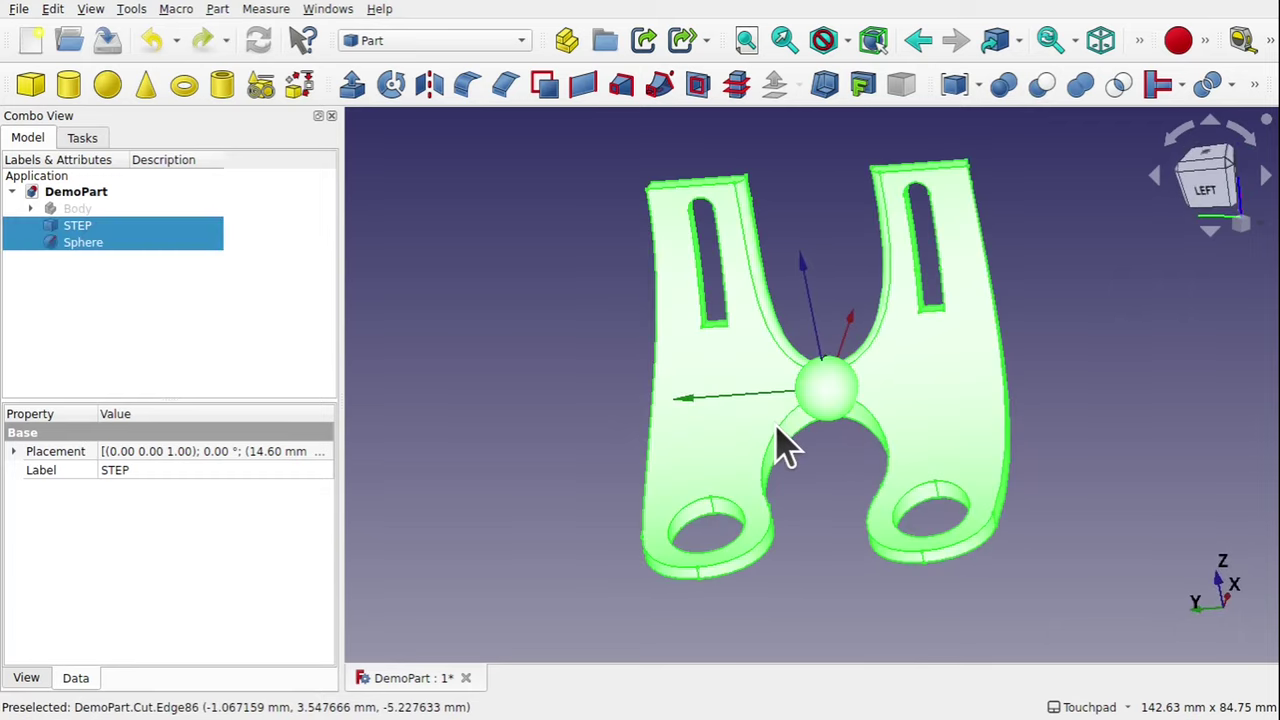
click(832, 415)
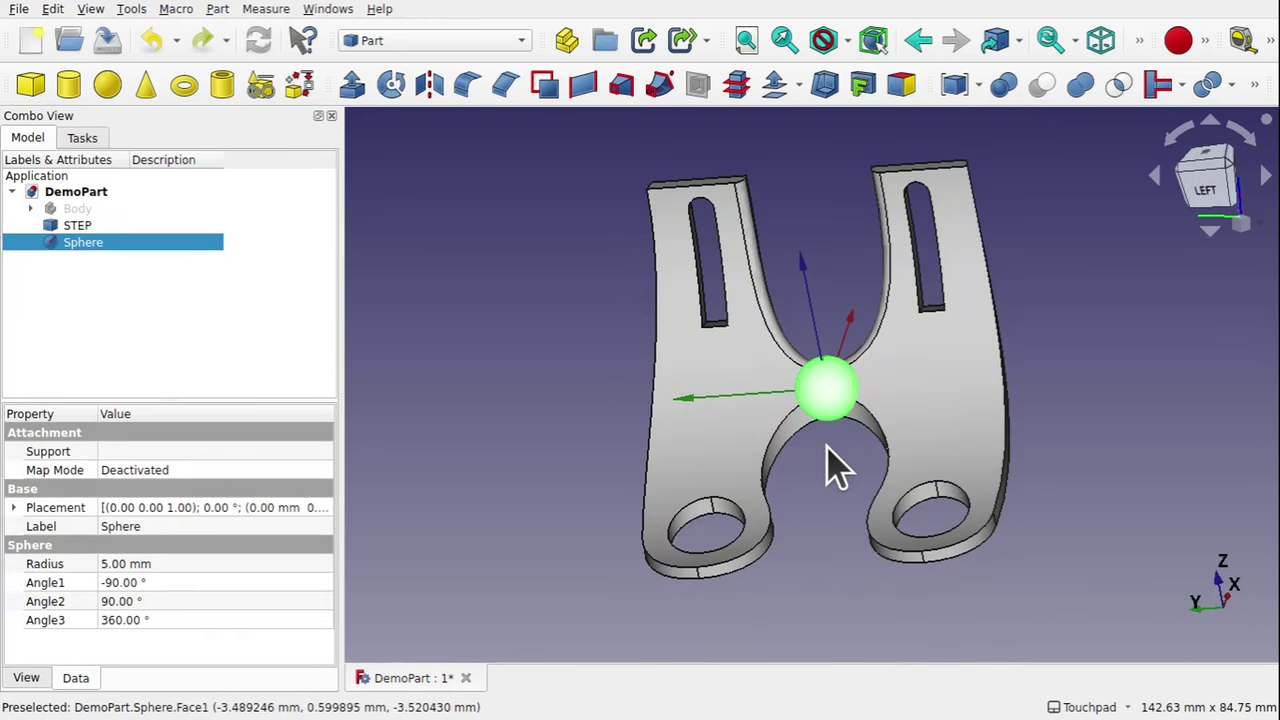
key(Delete)
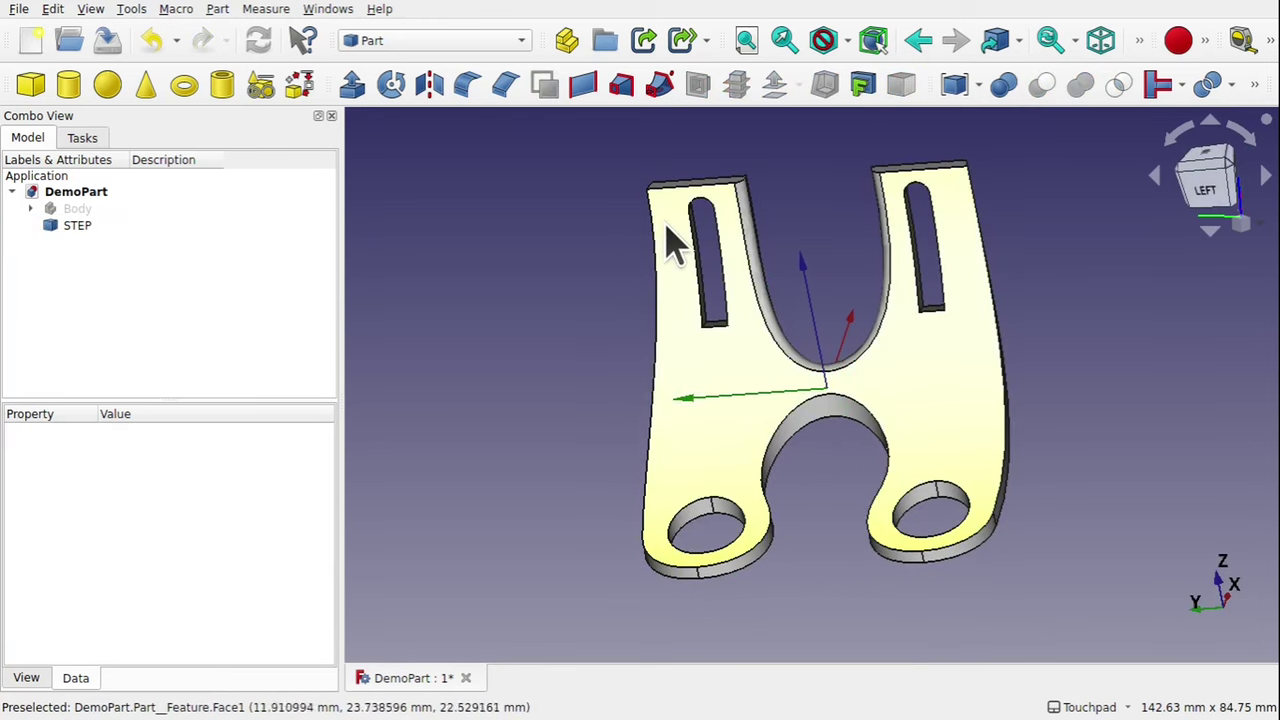
Switch to the Draft workbench and downgrade the STEP shape into separate faces
click(414, 45)
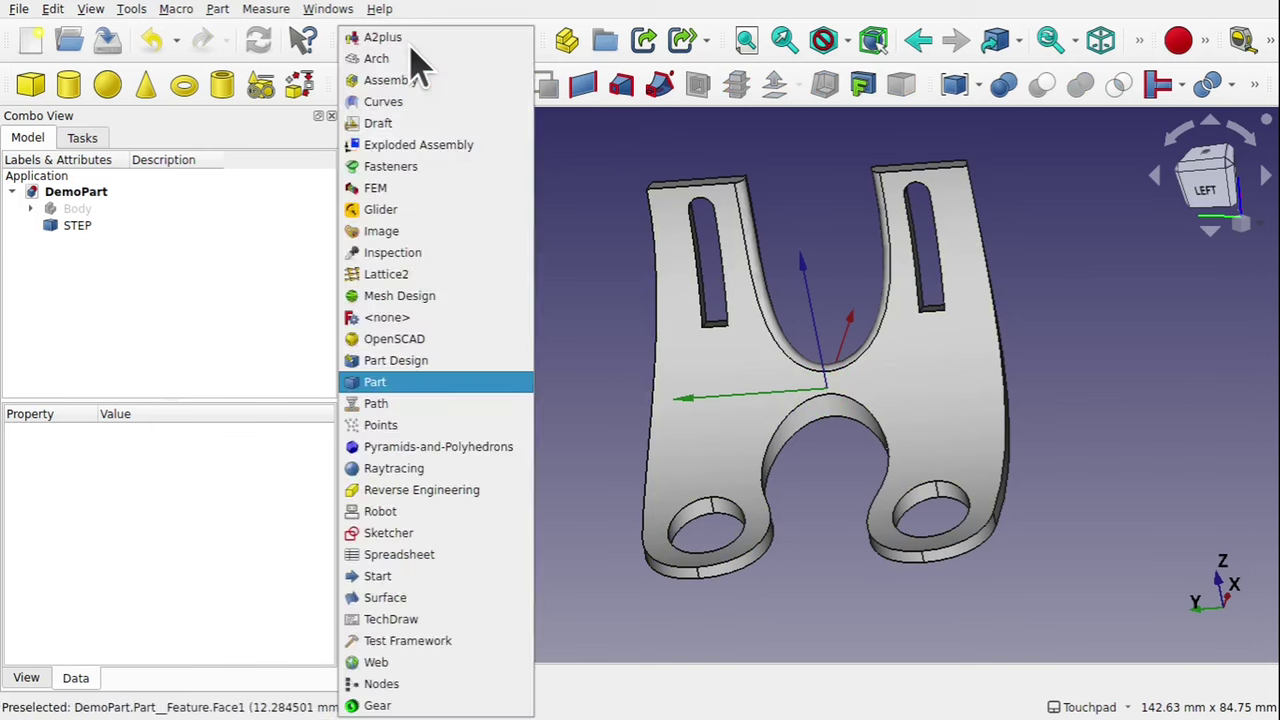
click(406, 123)
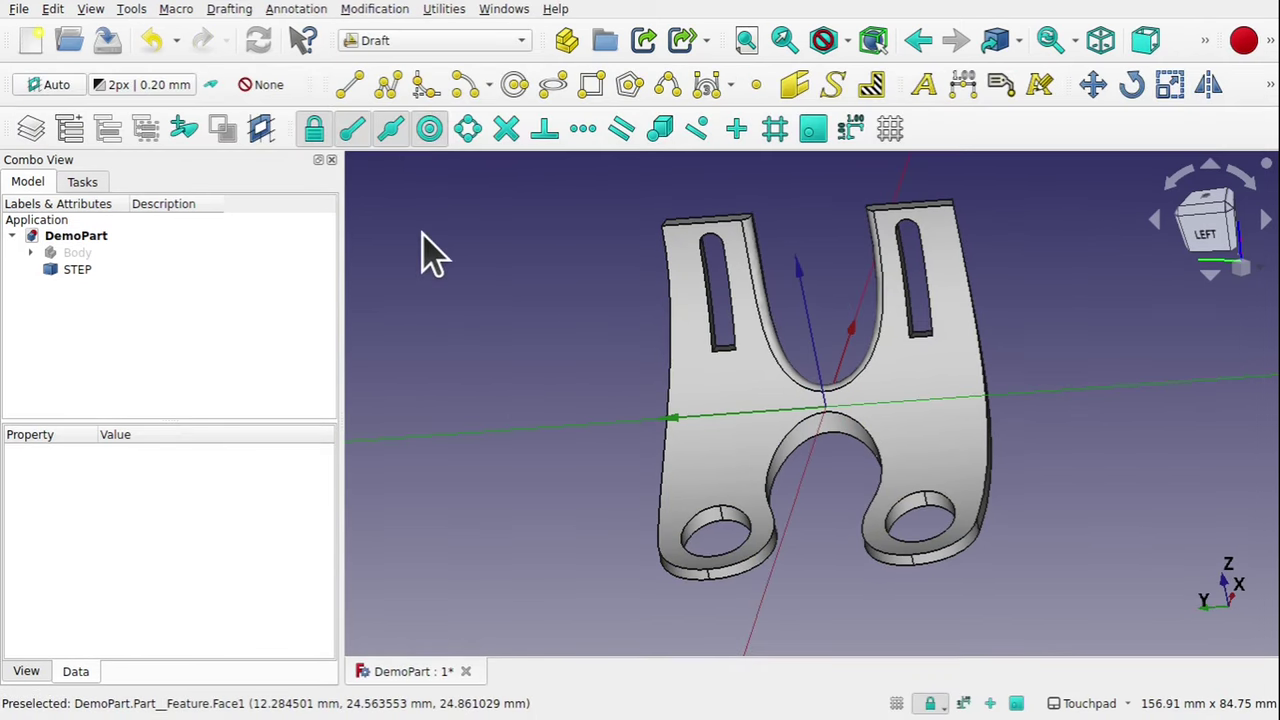
click(374, 12)
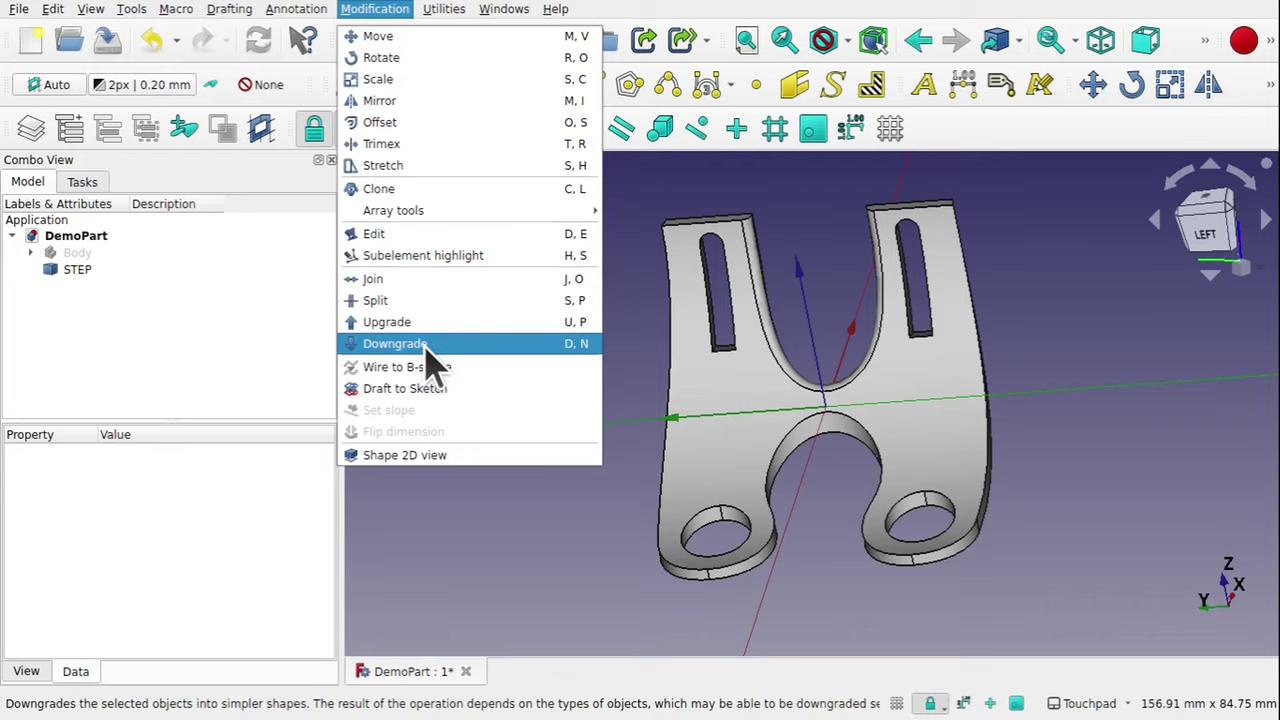
click(731, 414)
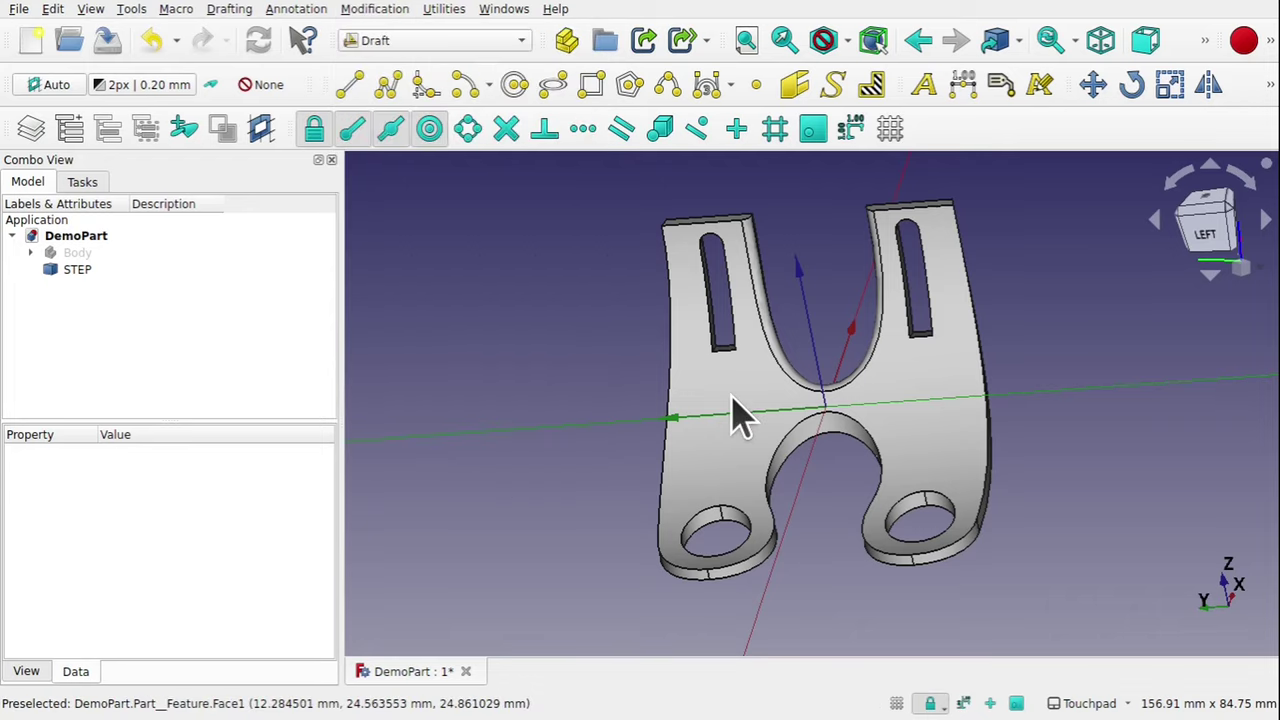
click(76, 270)
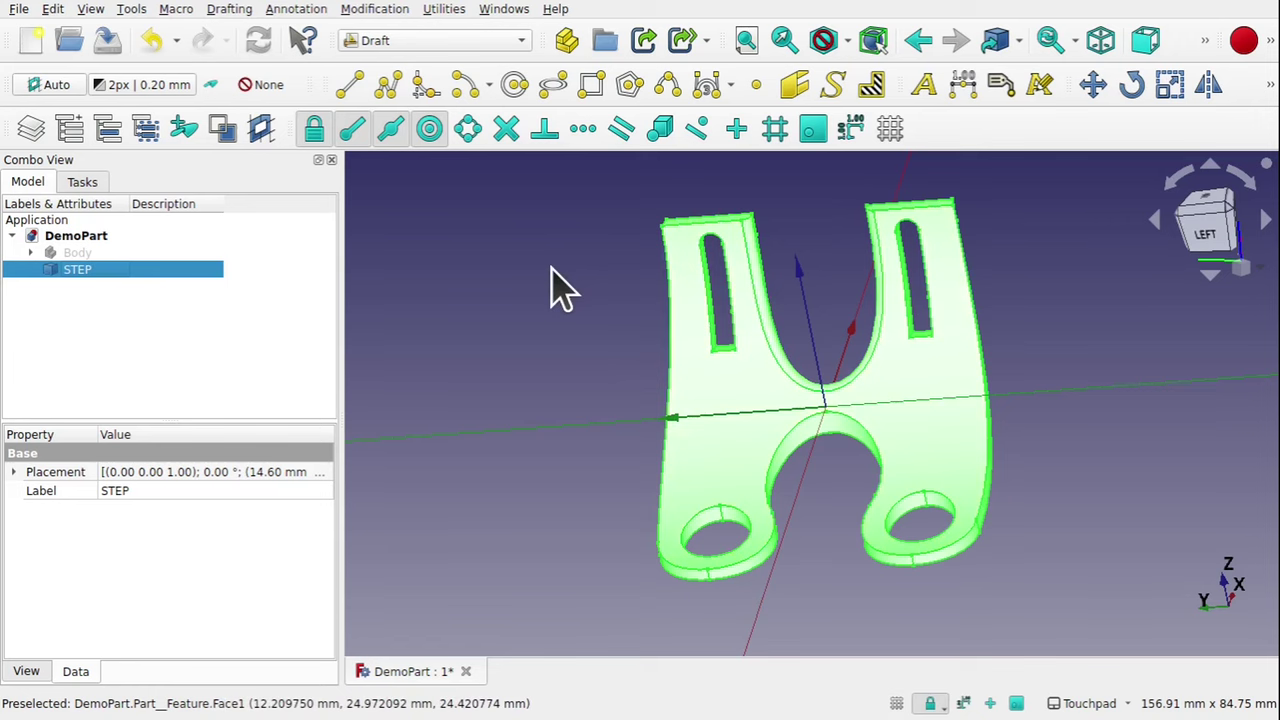
click(380, 14)
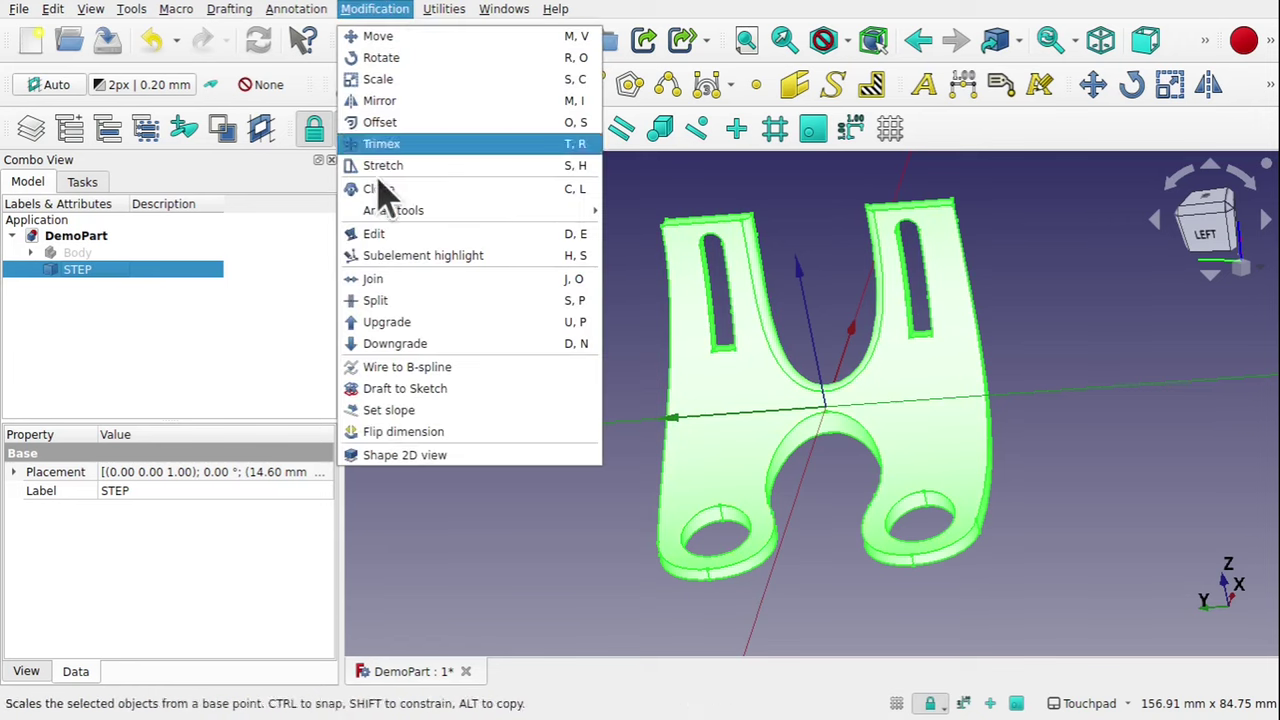
click(436, 346)
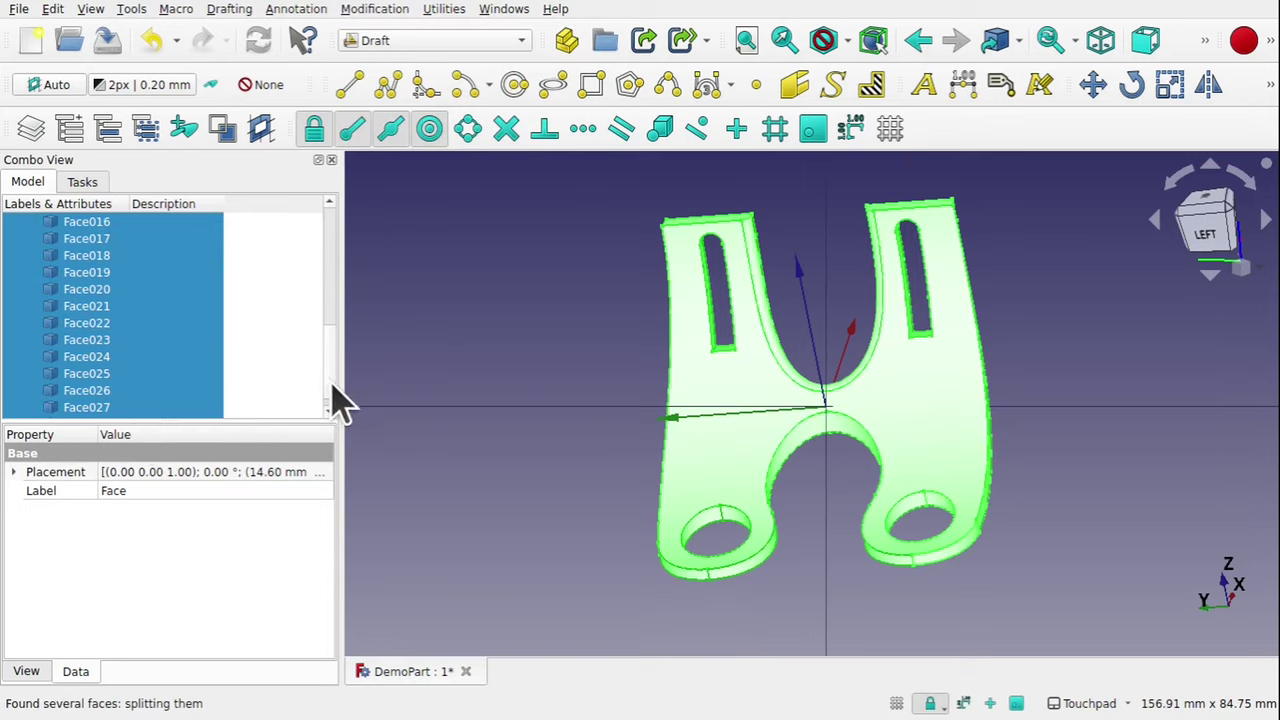
Check that the faces are separate by toggling the visibility of the part's large curved front face
drag(332, 383, 343, 260)
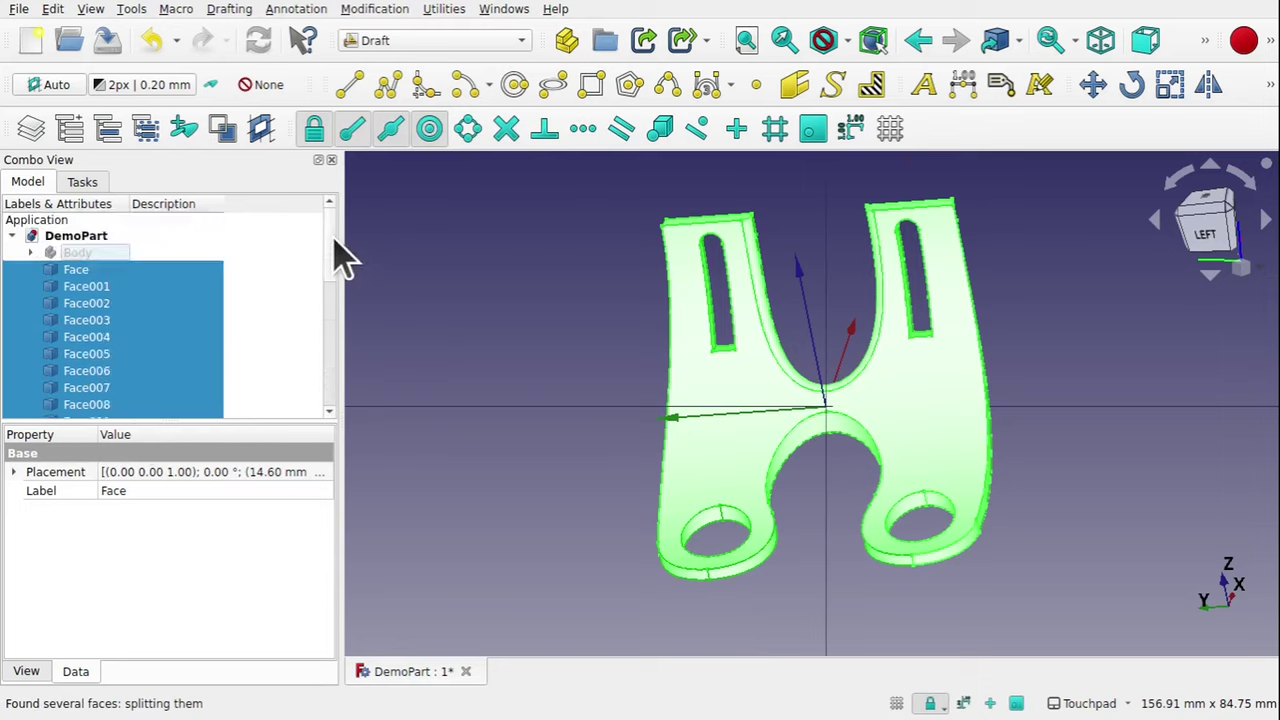
click(425, 328)
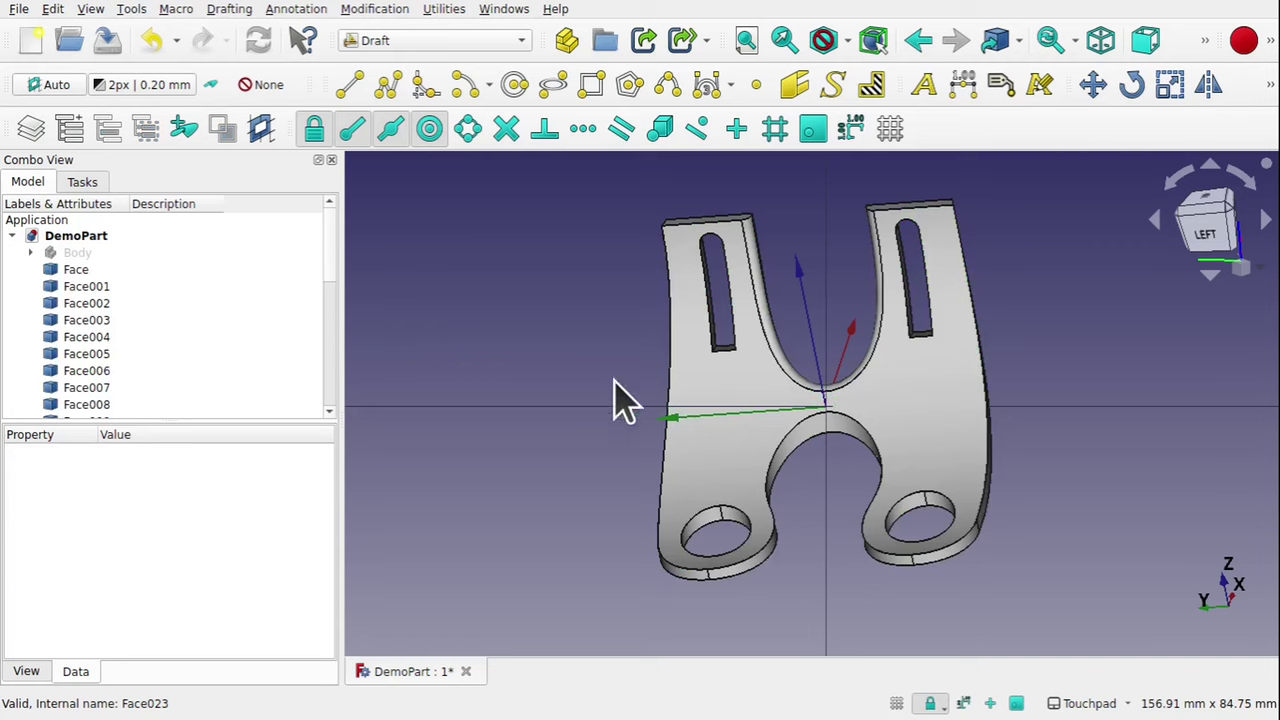
click(710, 397)
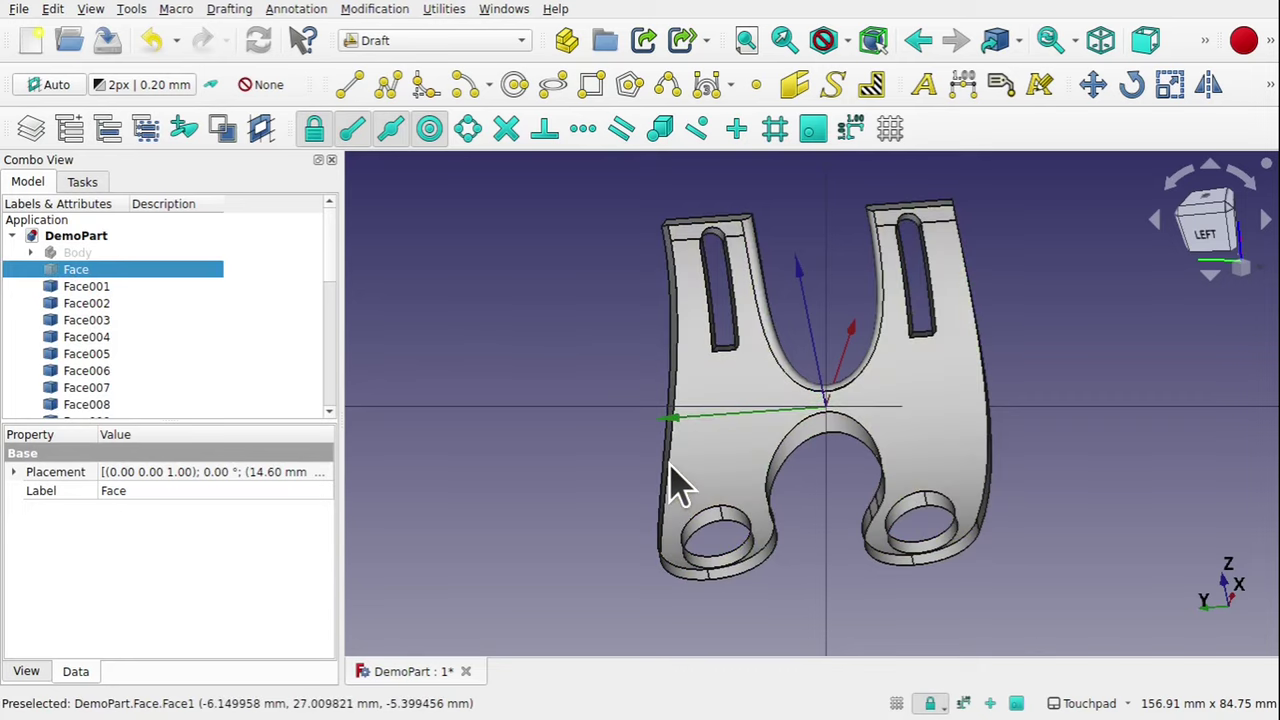
Delete the narrow flat end face at the tip of each slotted arm
middle_drag(749, 466, 786, 414)
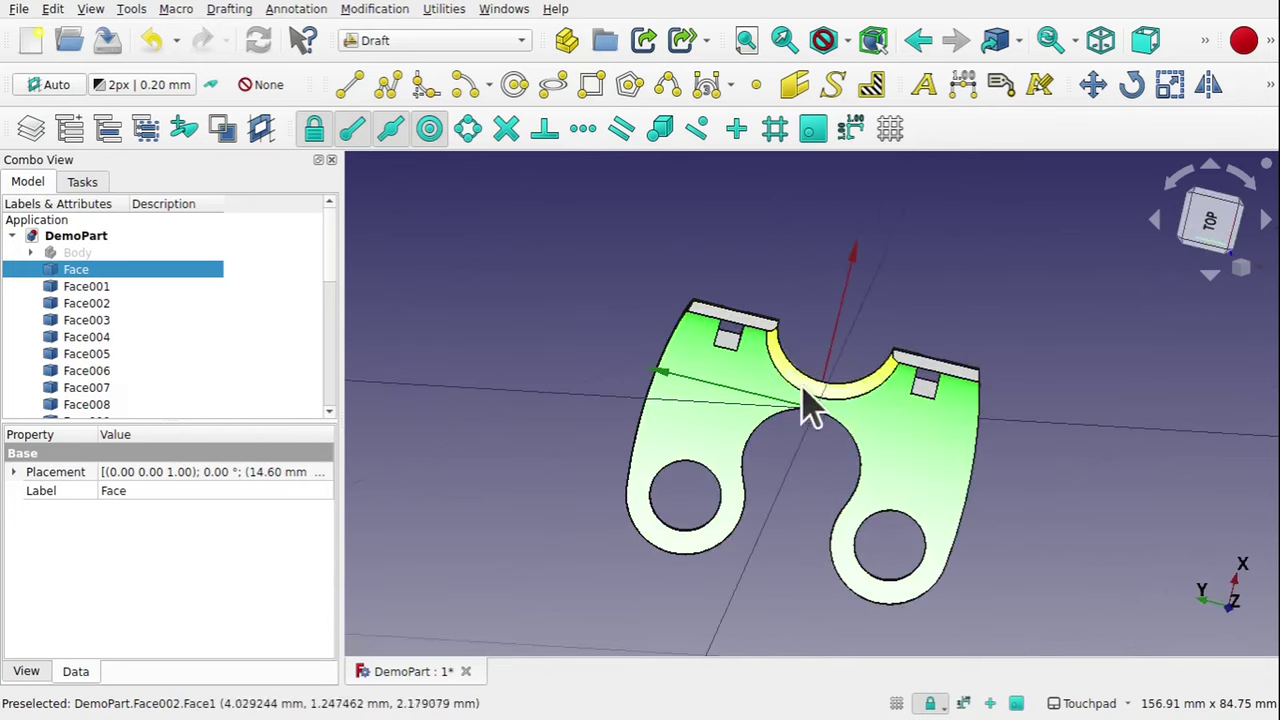
click(733, 333)
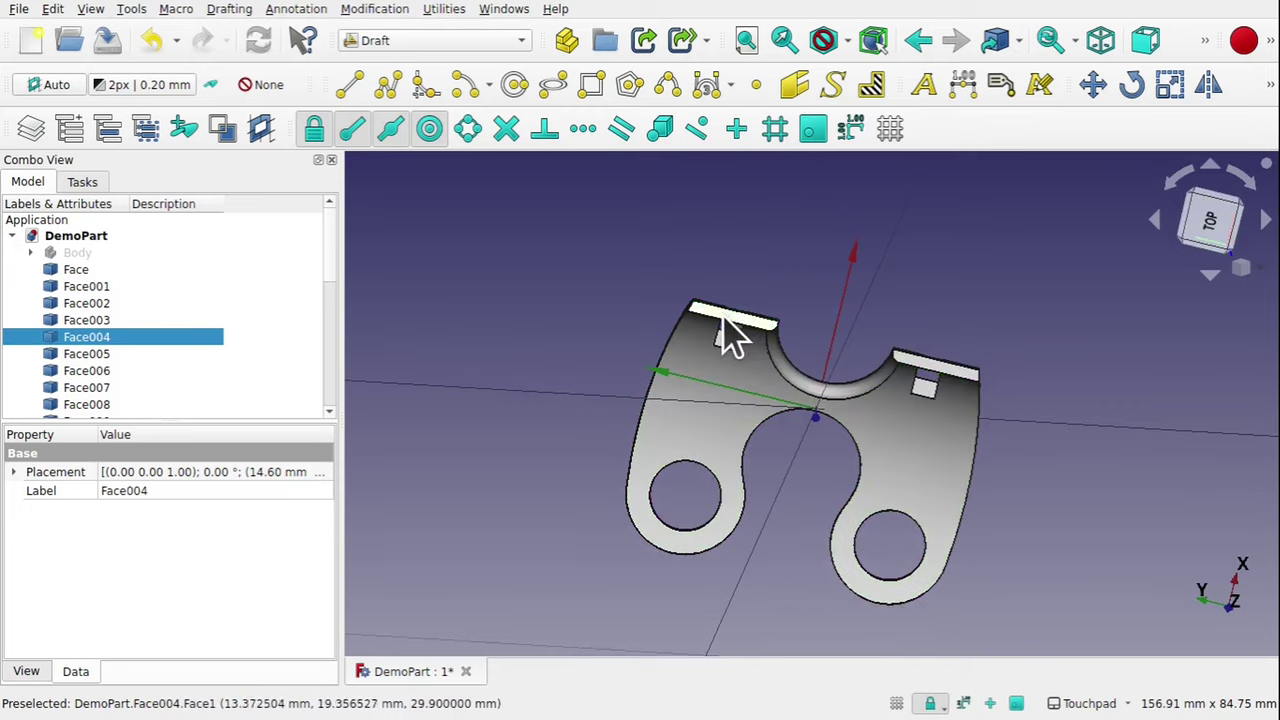
key(Delete)
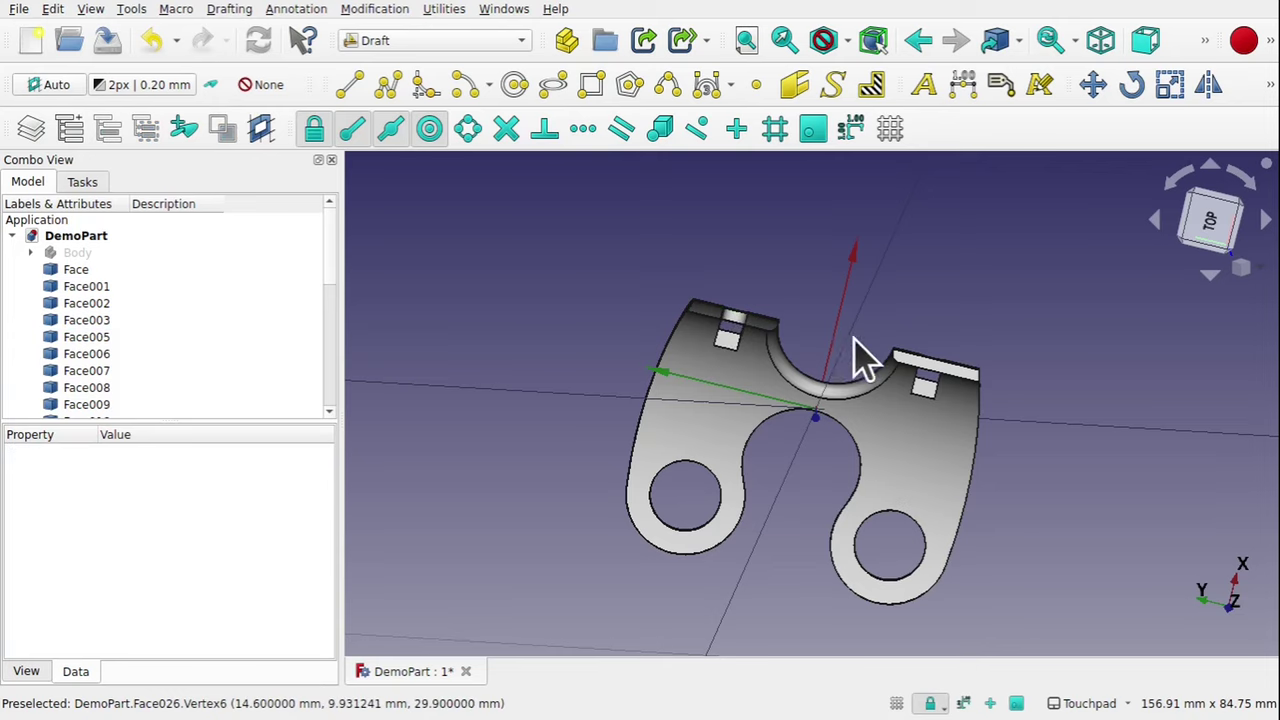
scroll(857, 357, up, 4)
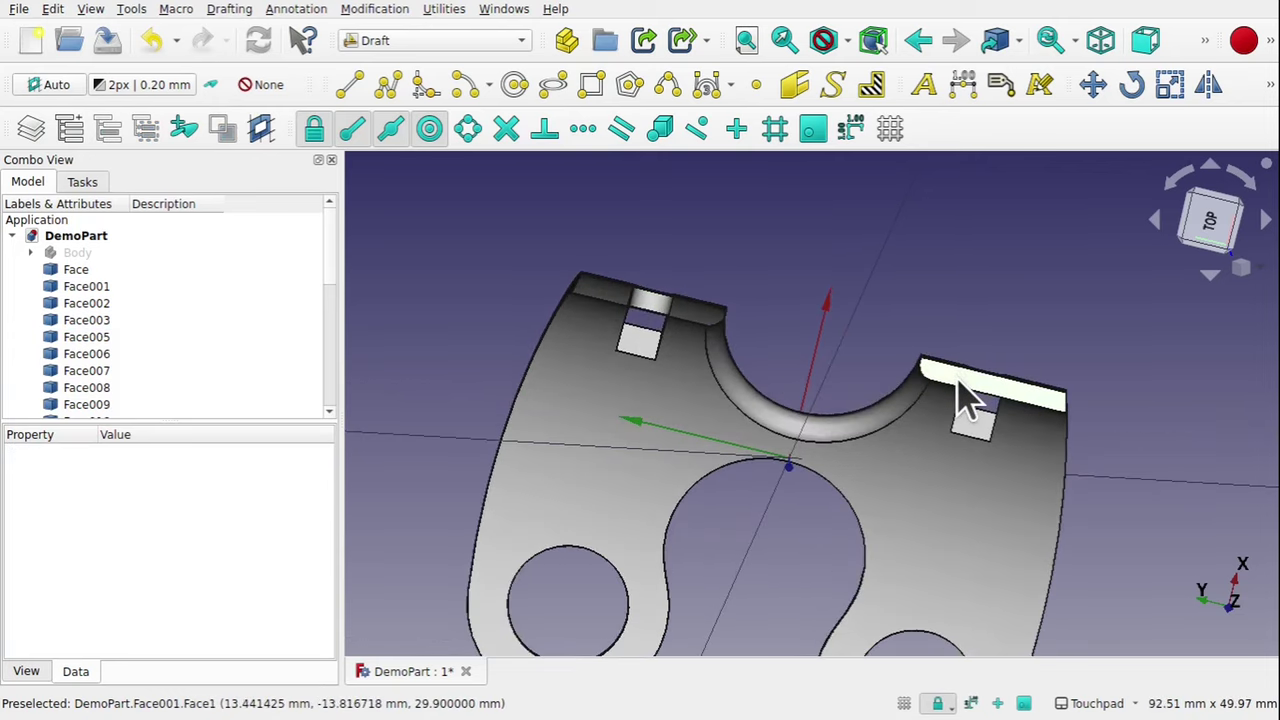
click(960, 395)
key(Delete)
Delete the wall faces lining the U-shaped cutout between the two slotted arms
alt+drag(857, 406, 686, 371)
click(918, 445)
key(Delete)
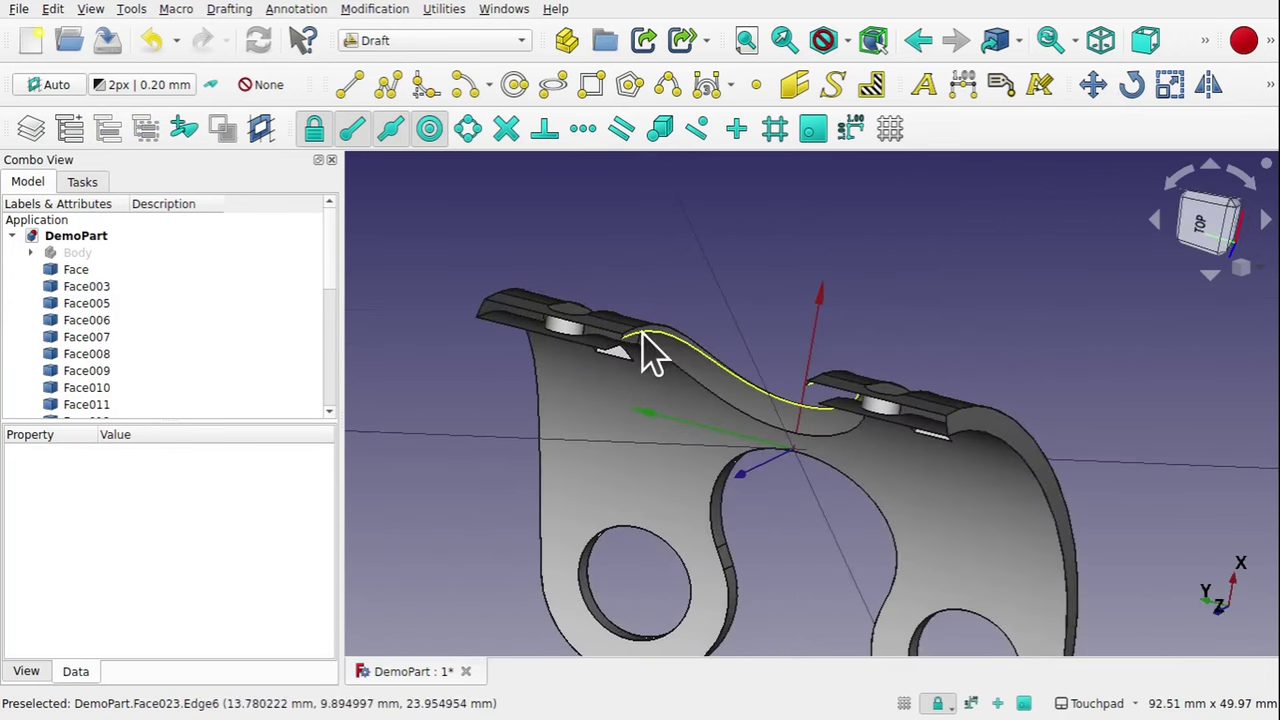
click(652, 345)
key(Delete)
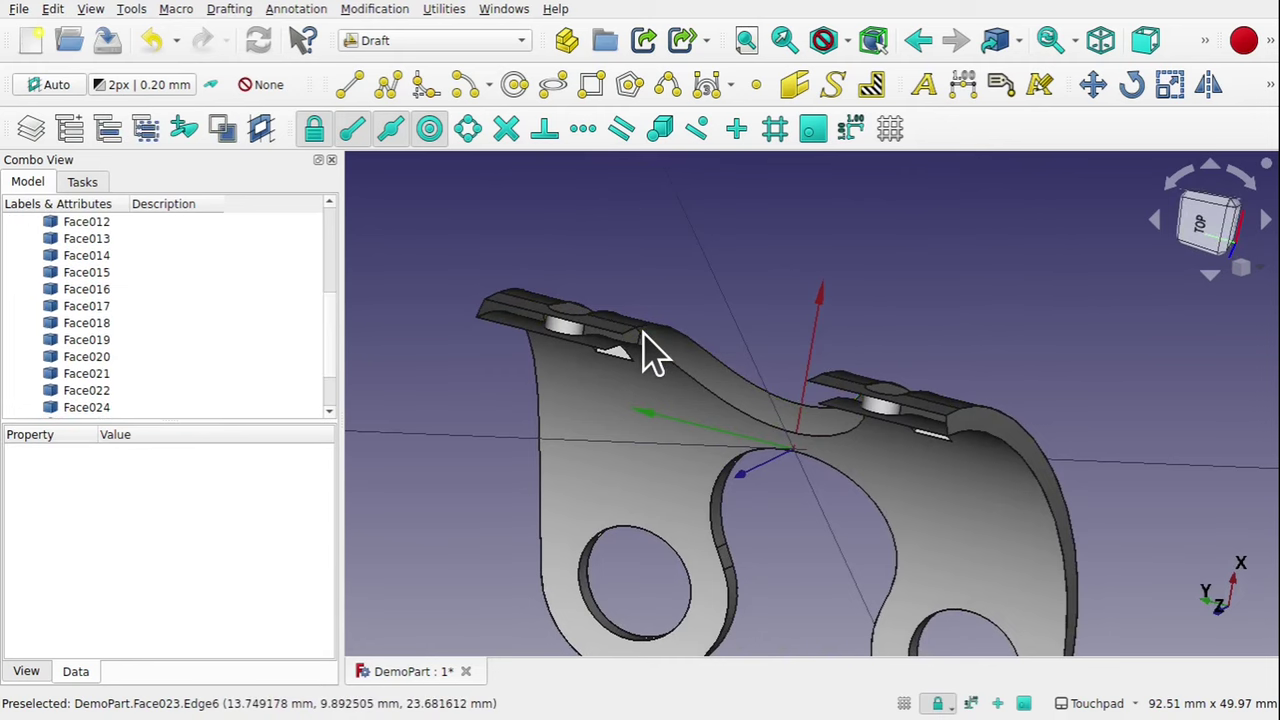
Switch to the Part workbench
alt+drag(723, 371, 676, 432)
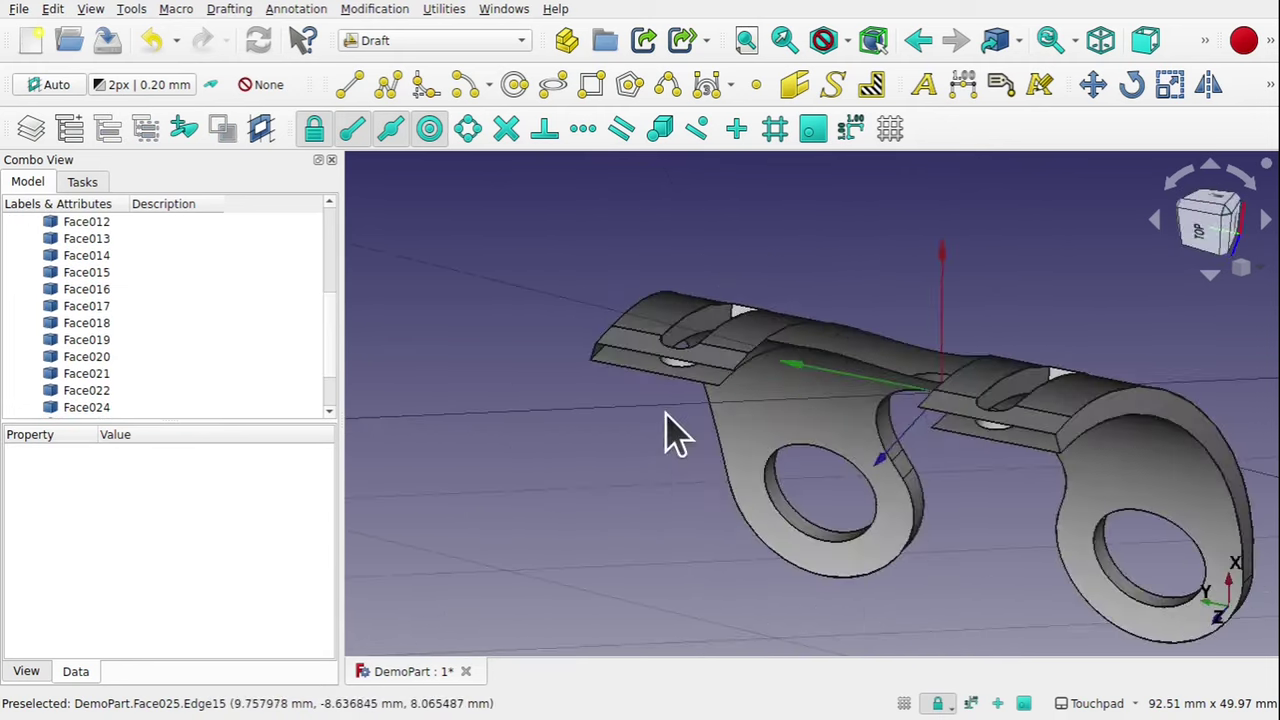
click(400, 40)
click(425, 382)
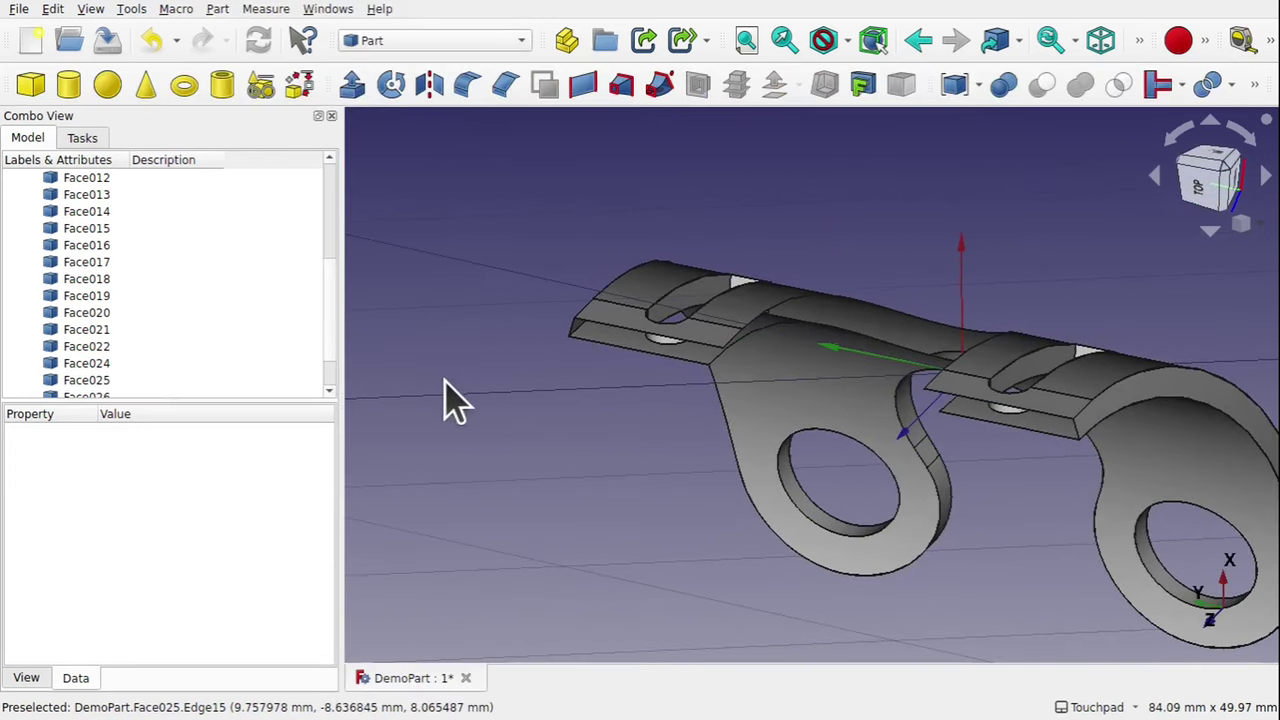
alt+drag(449, 400, 654, 471)
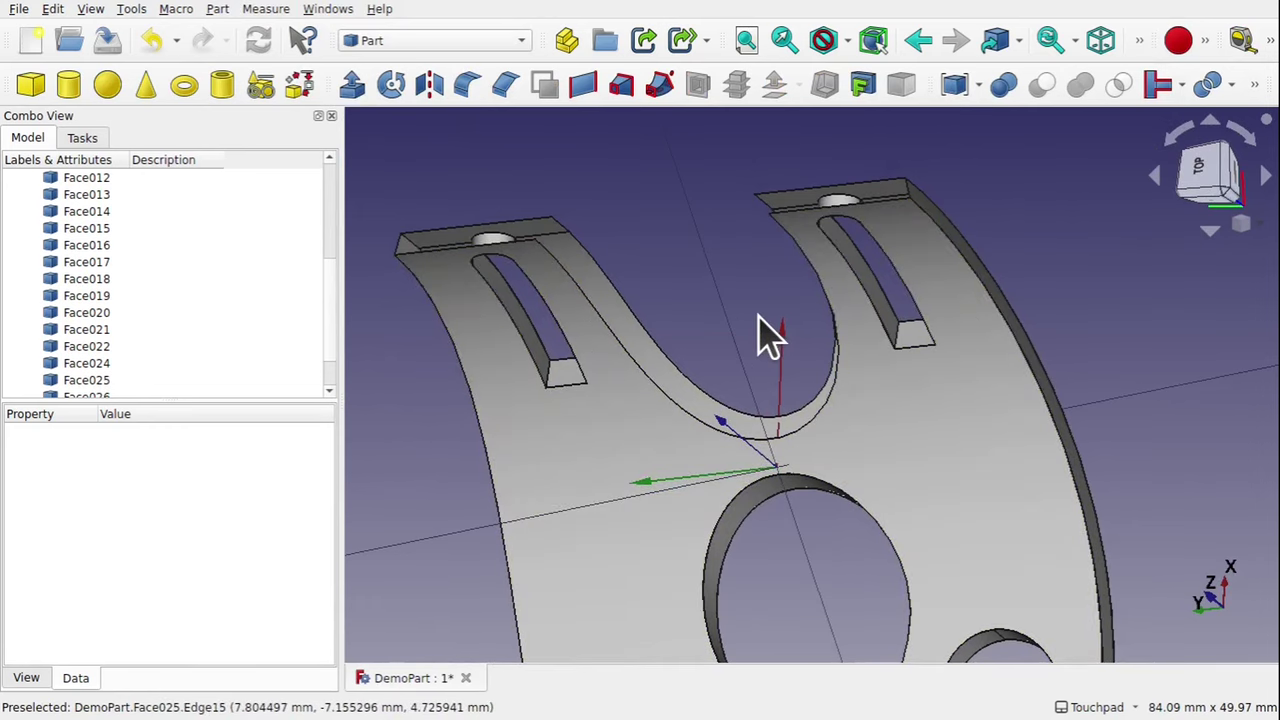
click(410, 45)
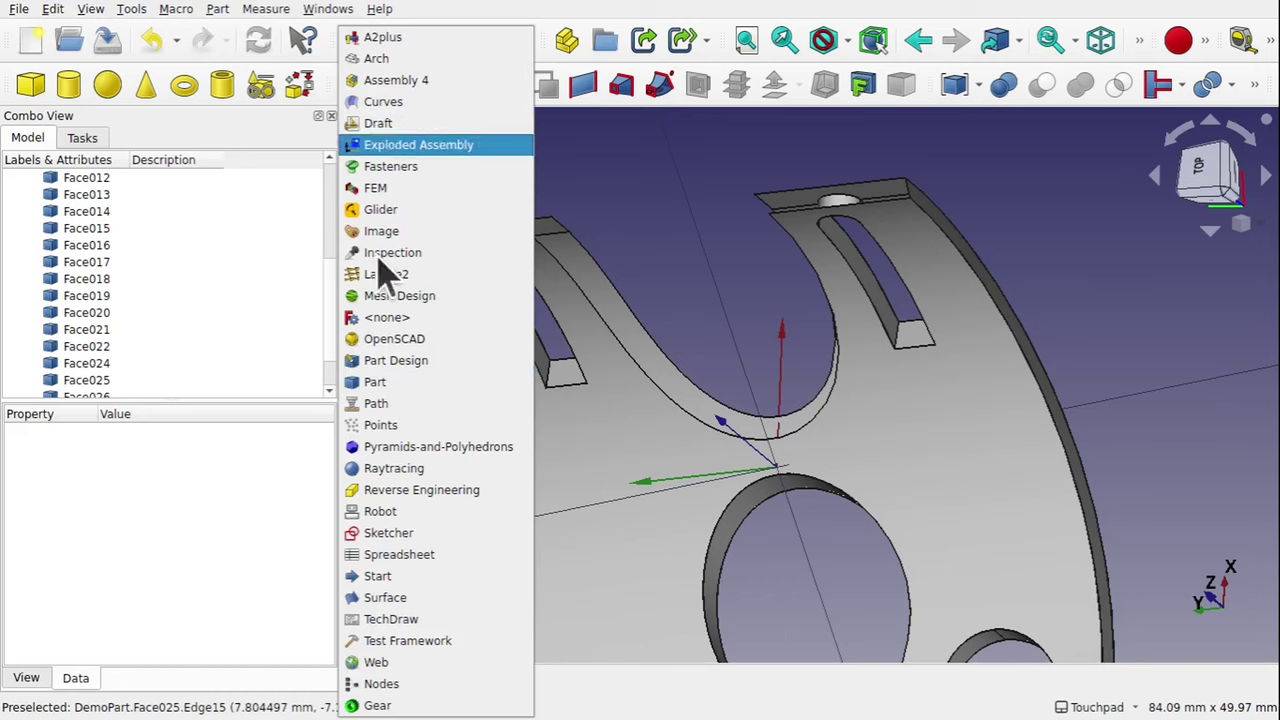
click(448, 600)
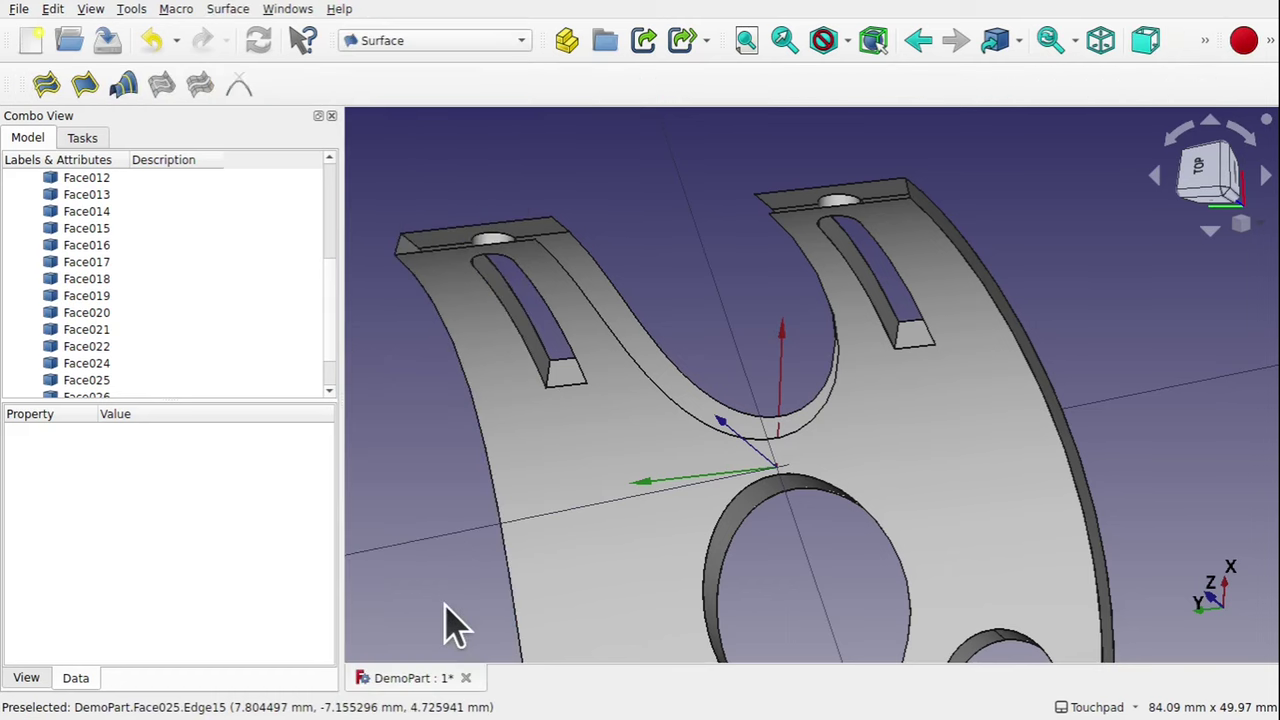
alt+drag(623, 486, 771, 671)
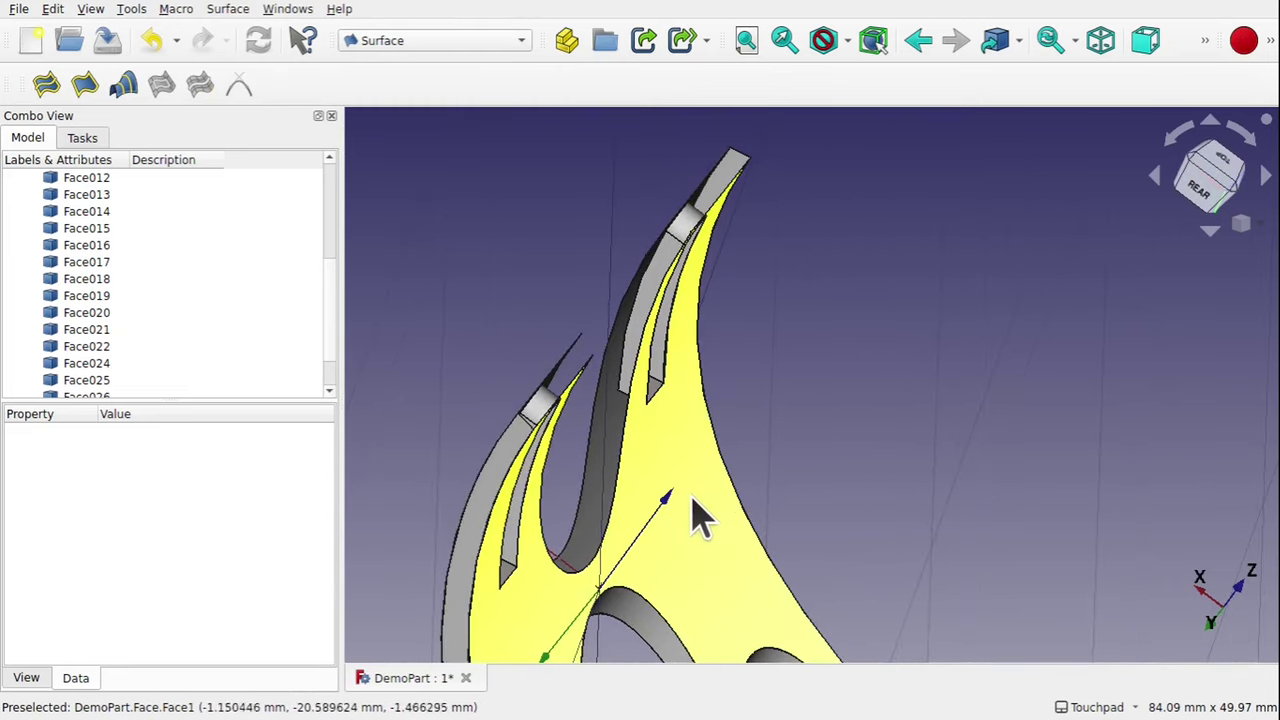
alt+drag(700, 515, 973, 450)
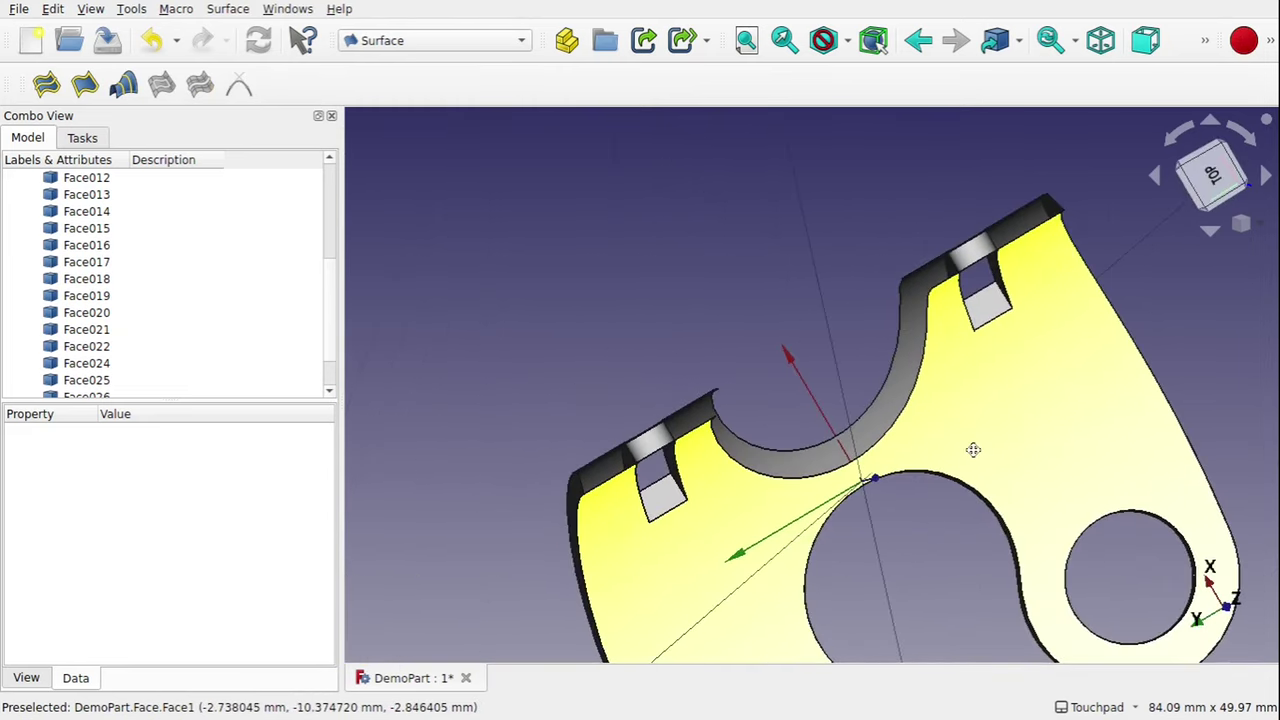
click(440, 41)
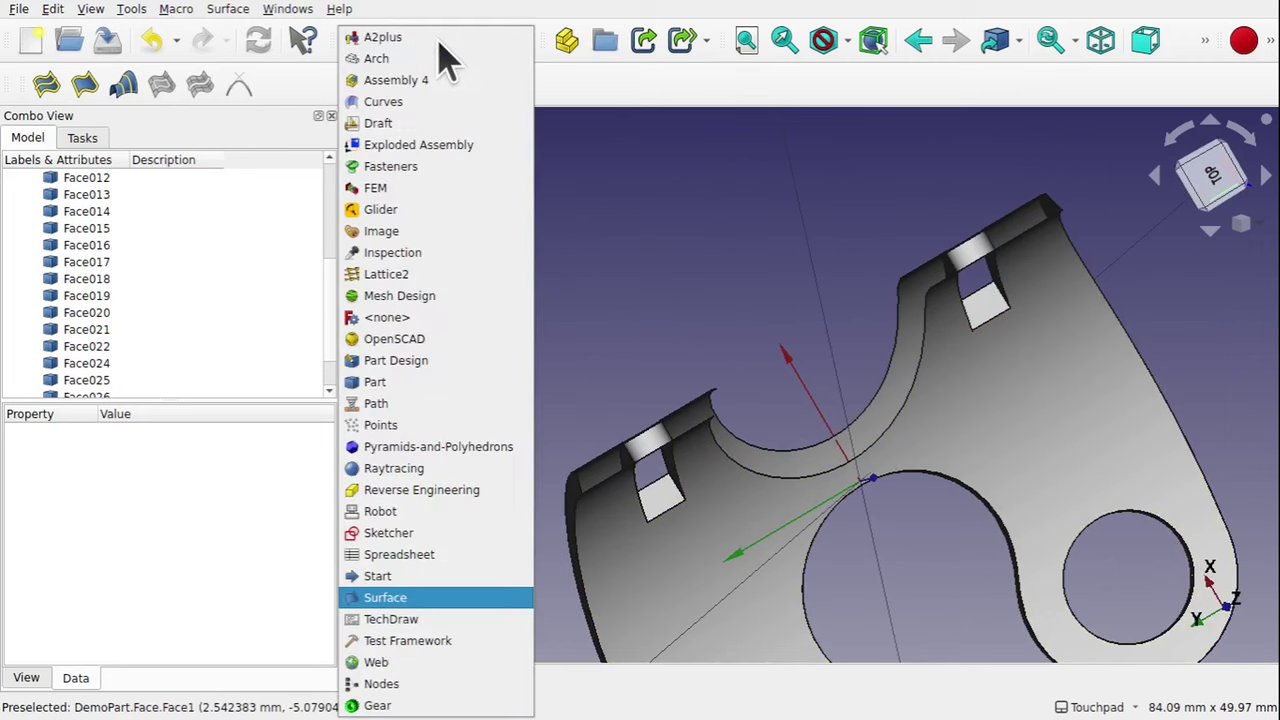
click(430, 382)
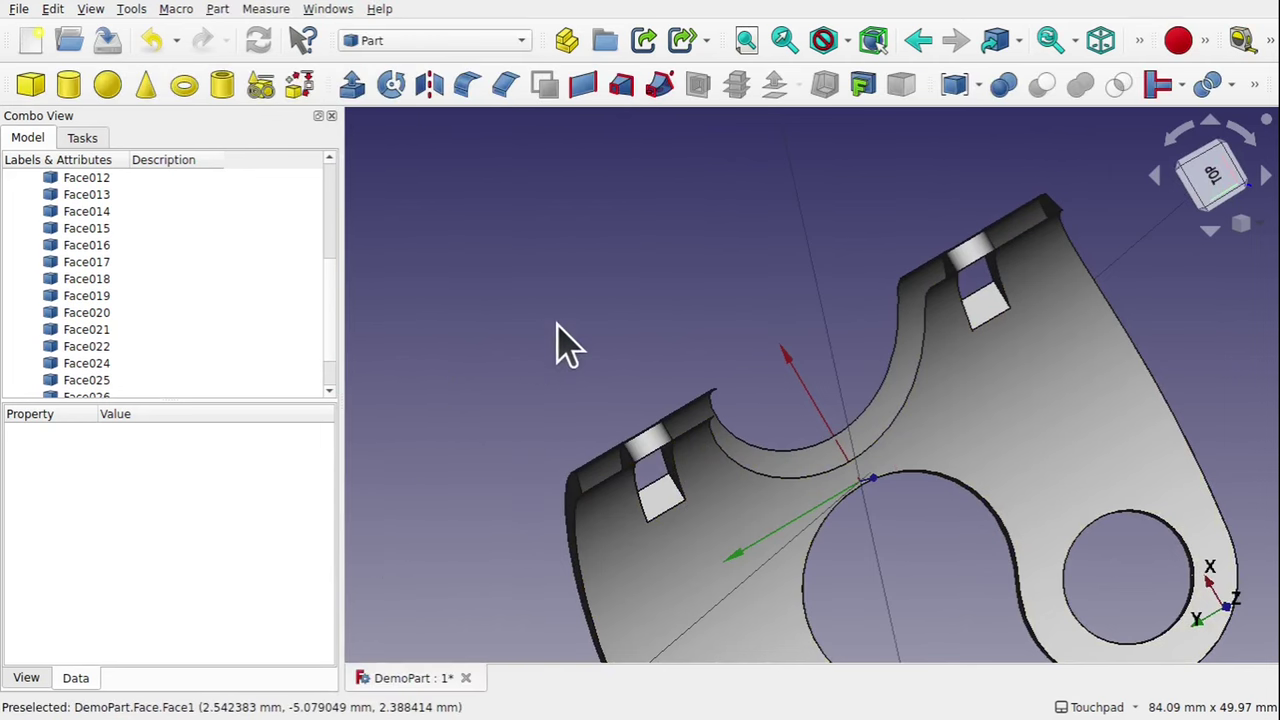
Close the open tip of the first slotted arm with a ruled surface between its two long parallel edges
middle_drag(565, 345, 578, 150)
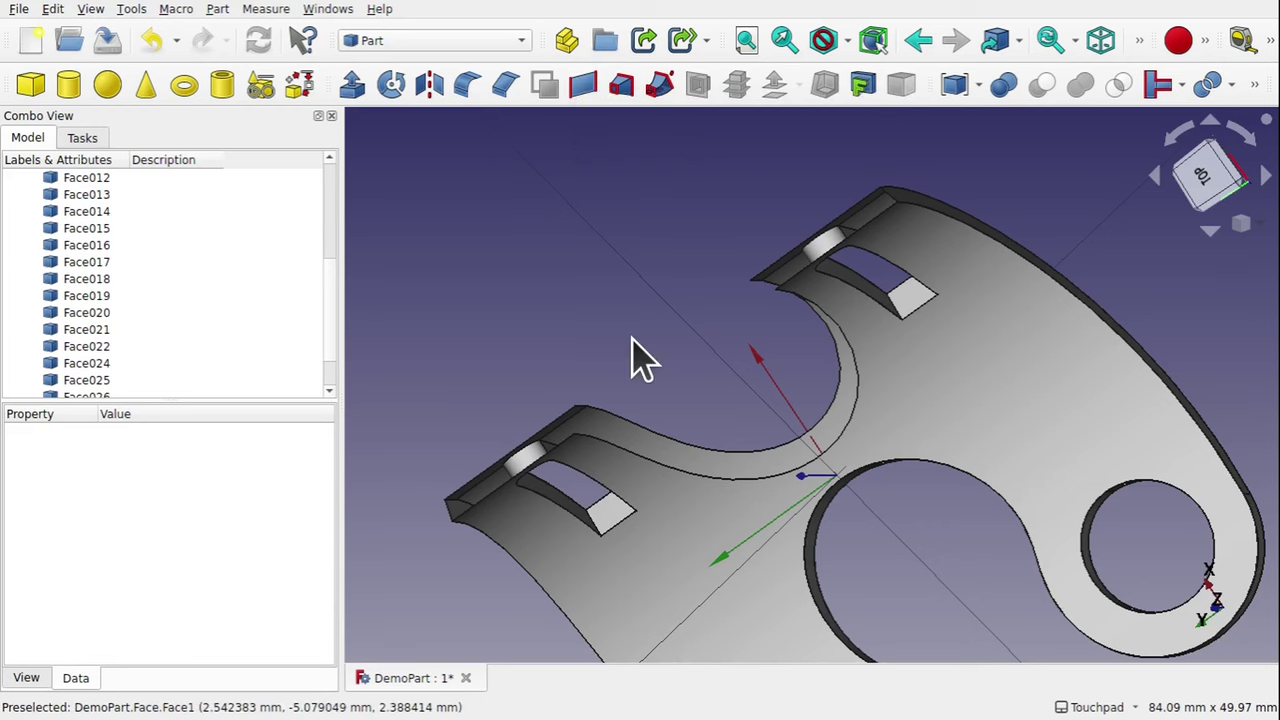
middle_drag(651, 443, 766, 354)
middle_drag(755, 410, 797, 420)
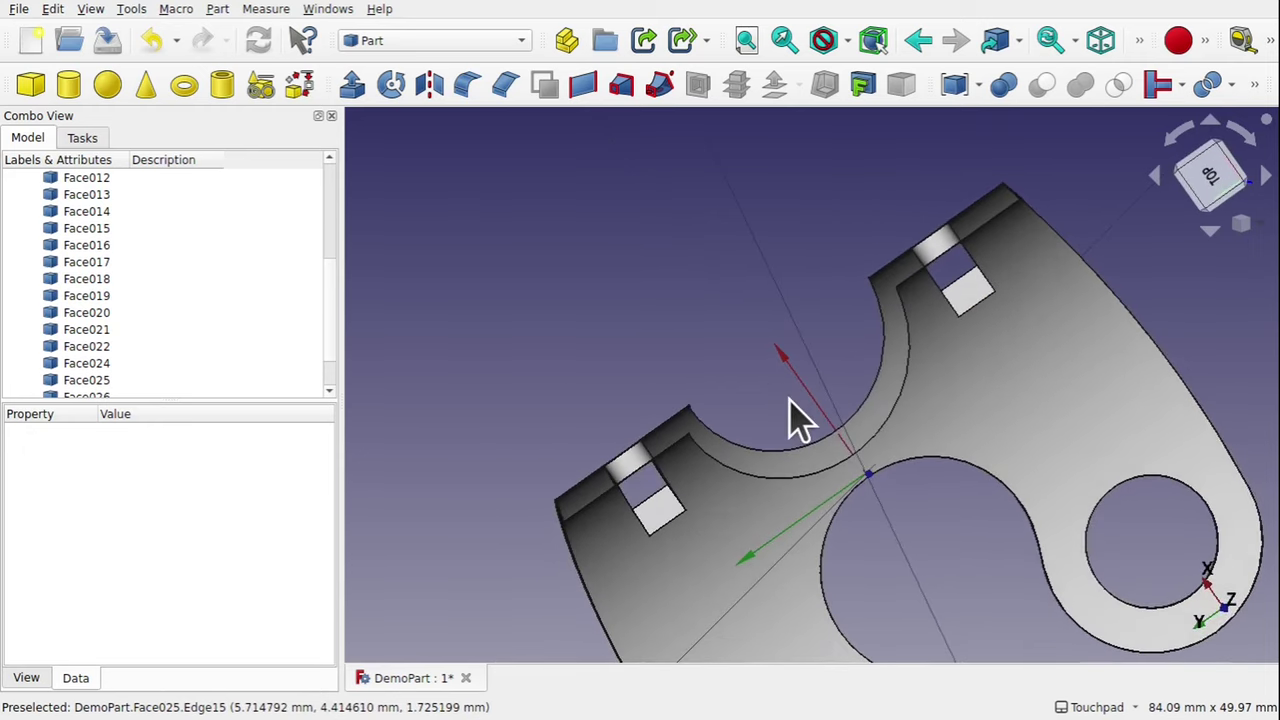
click(647, 460)
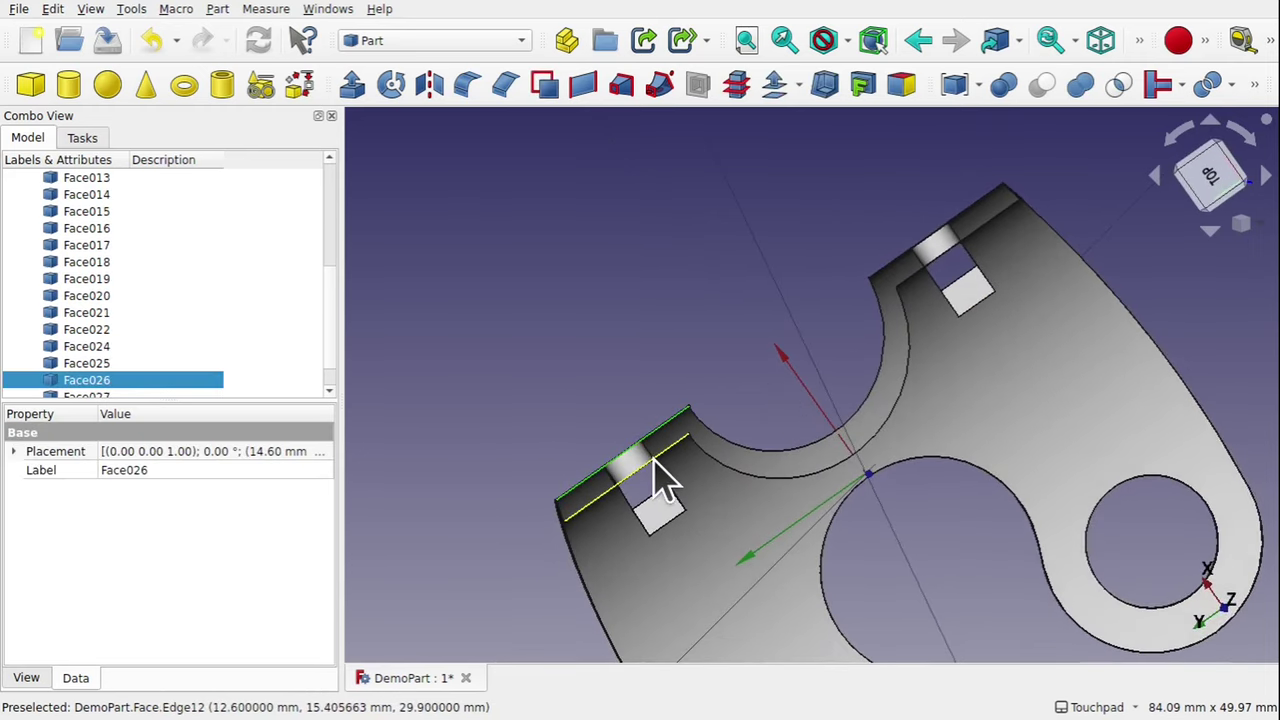
click(655, 476)
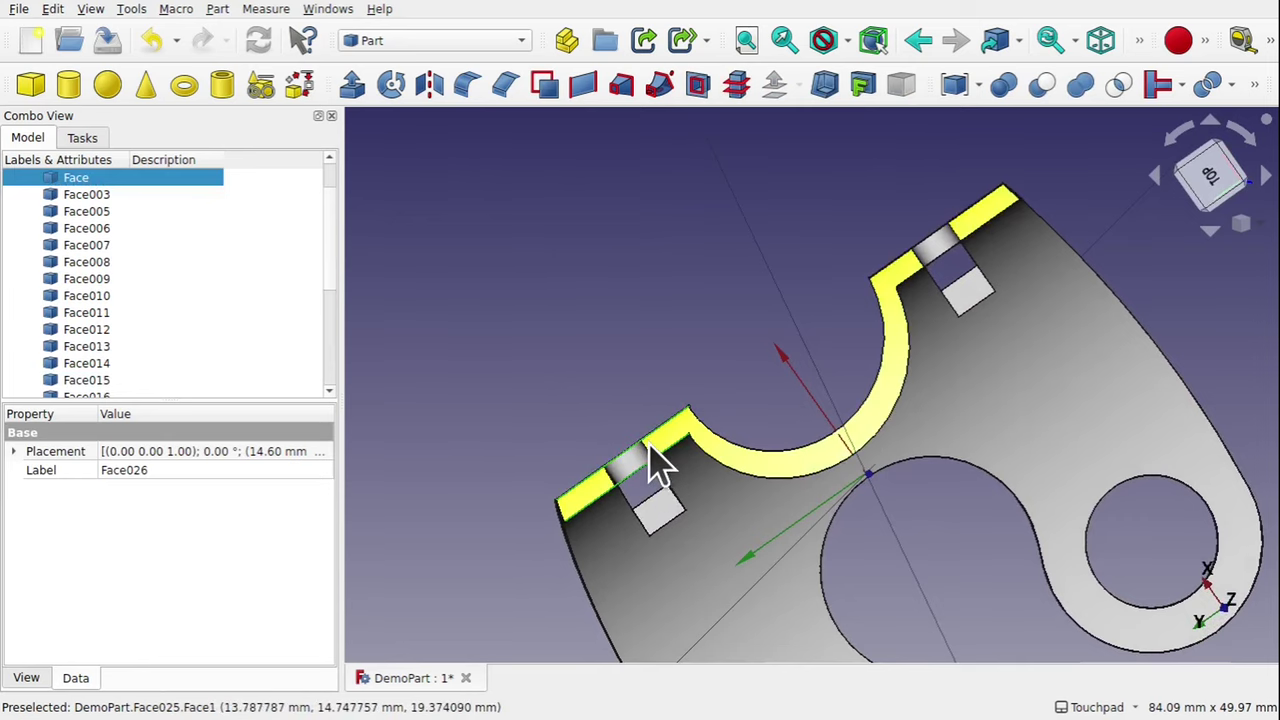
click(583, 88)
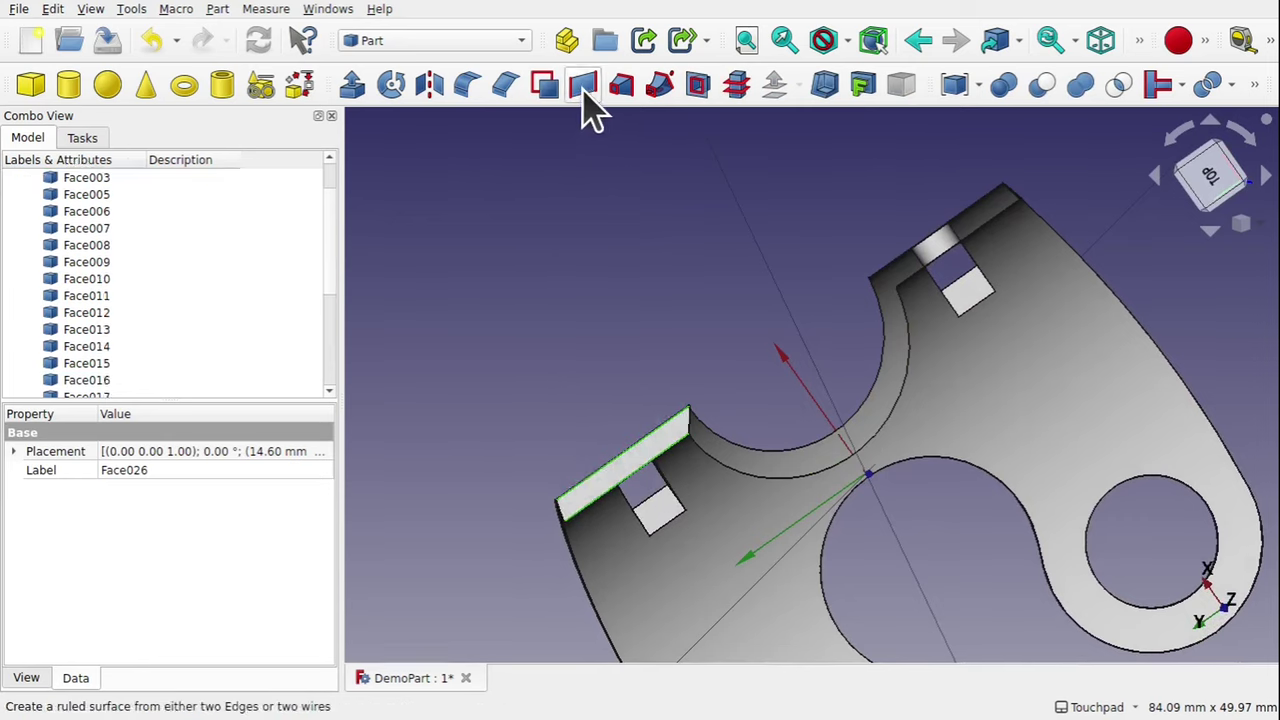
Close the other slotted arm's open tip with a ruled surface between its two long parallel edges
click(914, 248)
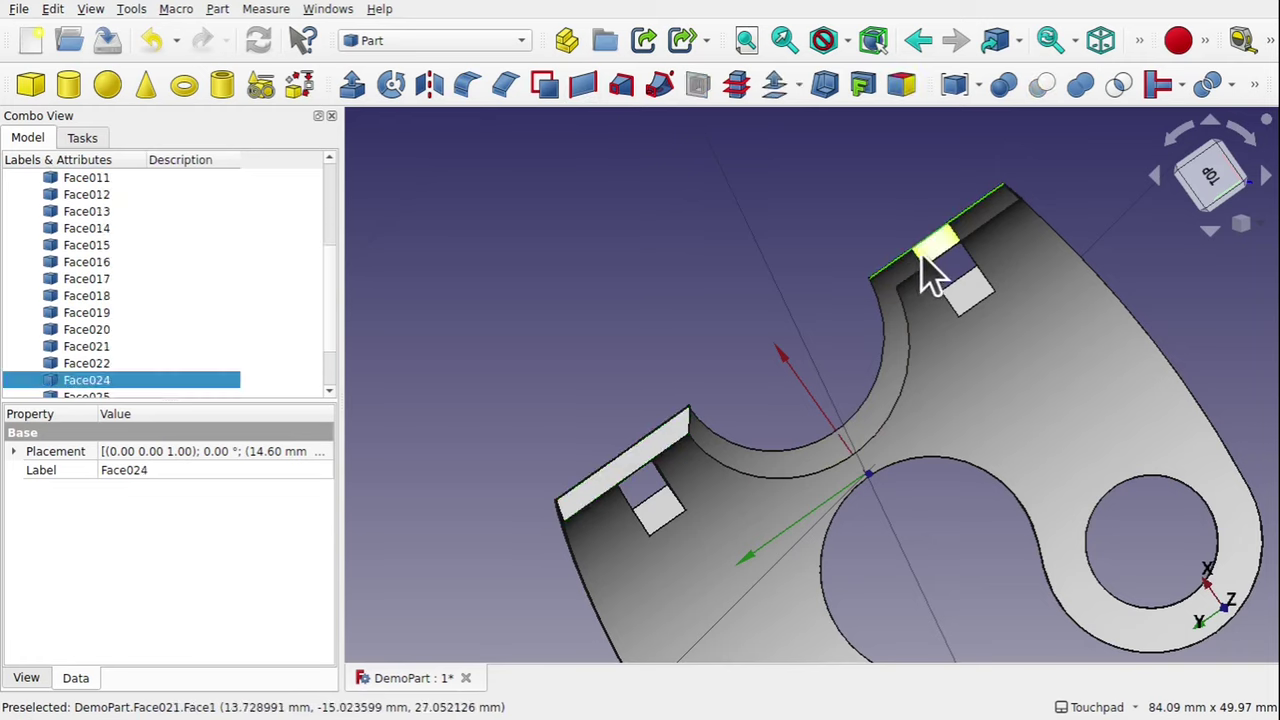
ctrl+click(938, 264)
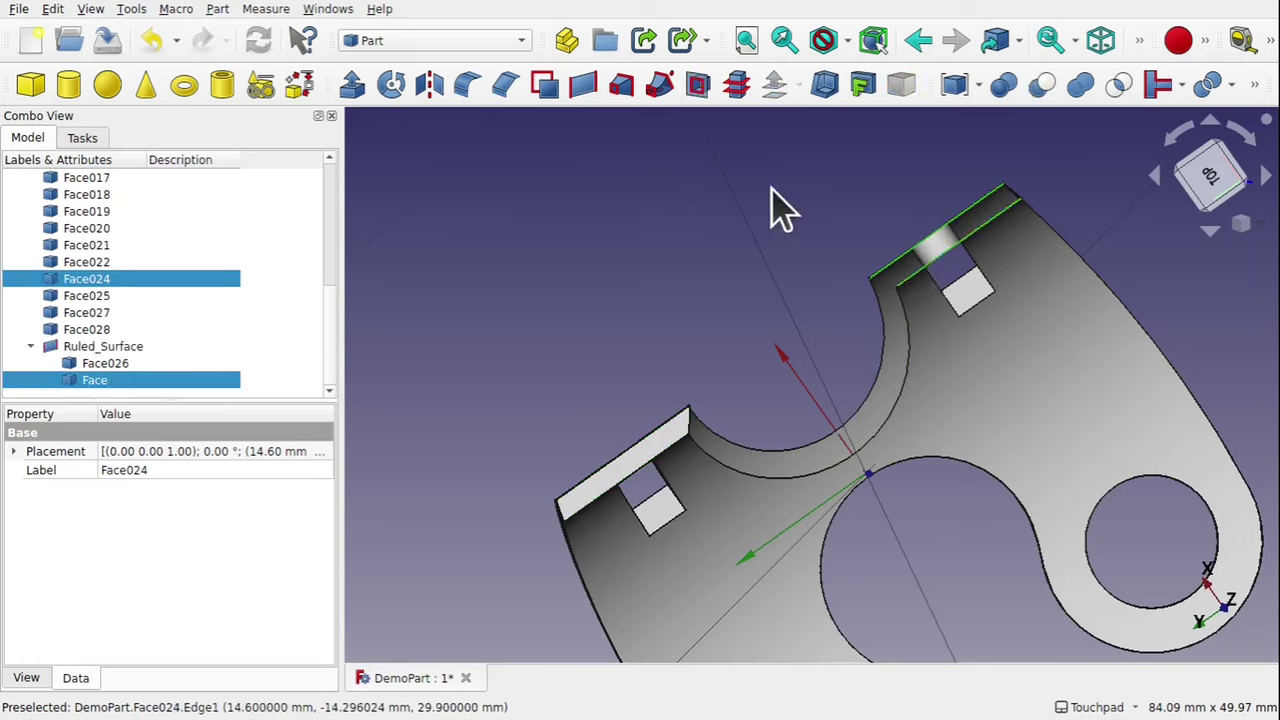
click(588, 88)
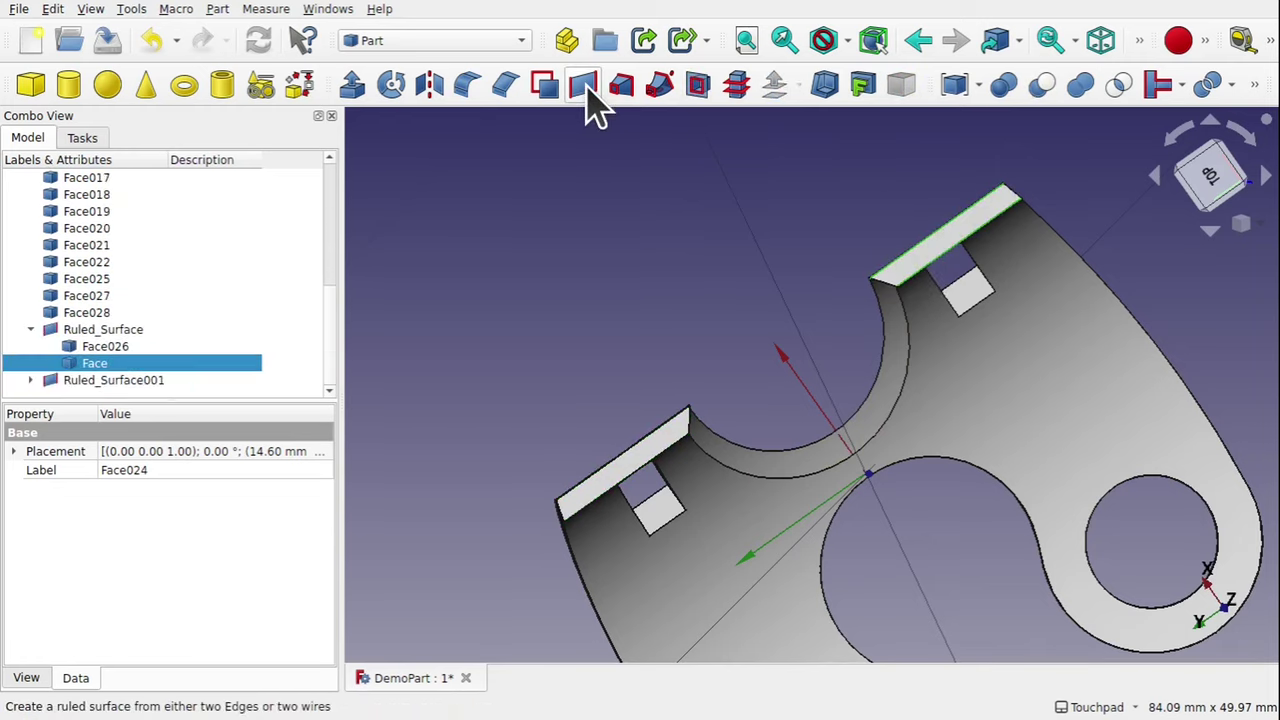
Bridge the gap between the arms with a ruled surface joining the facing short edges of the two tip surfaces
click(692, 424)
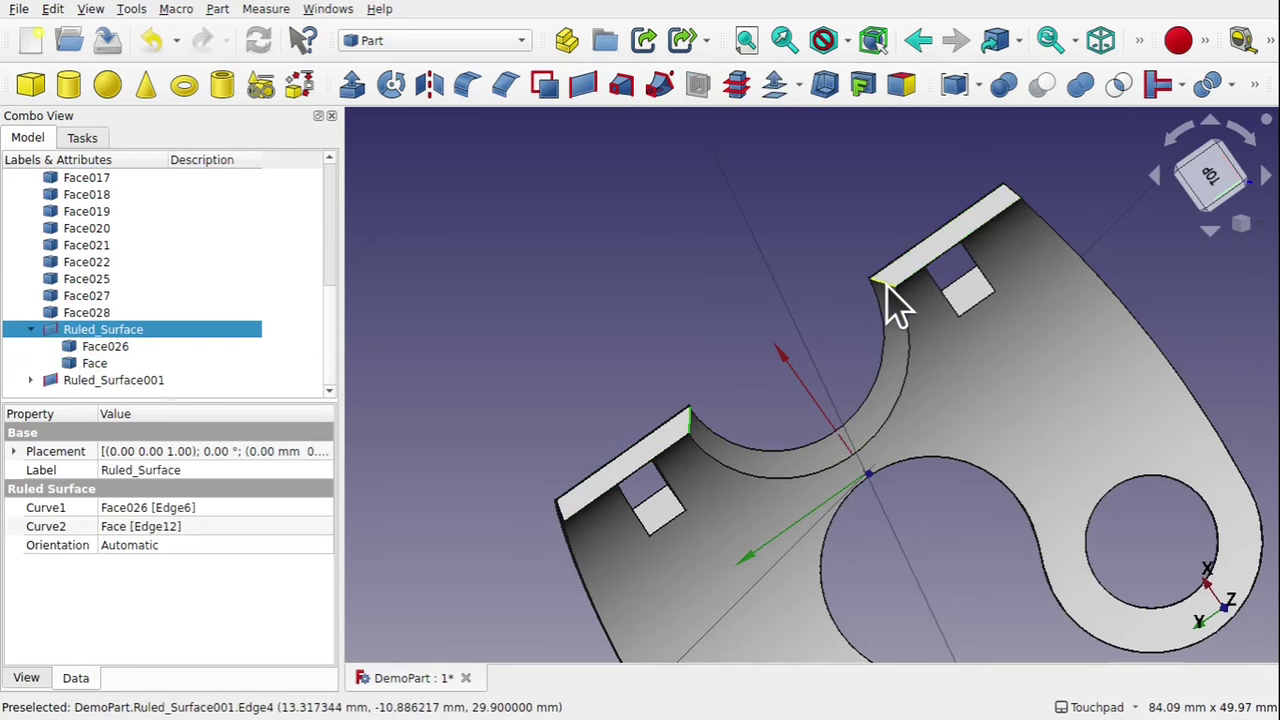
ctrl+click(884, 283)
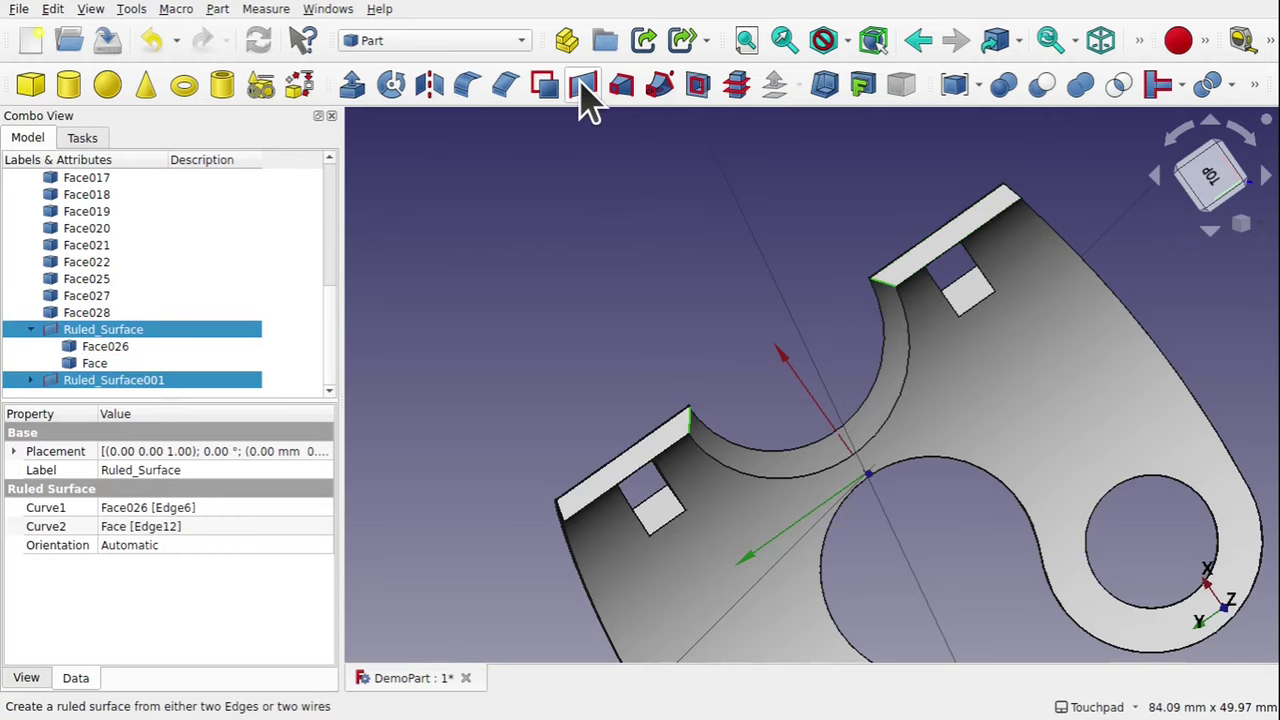
click(583, 86)
alt+drag(850, 351, 823, 306)
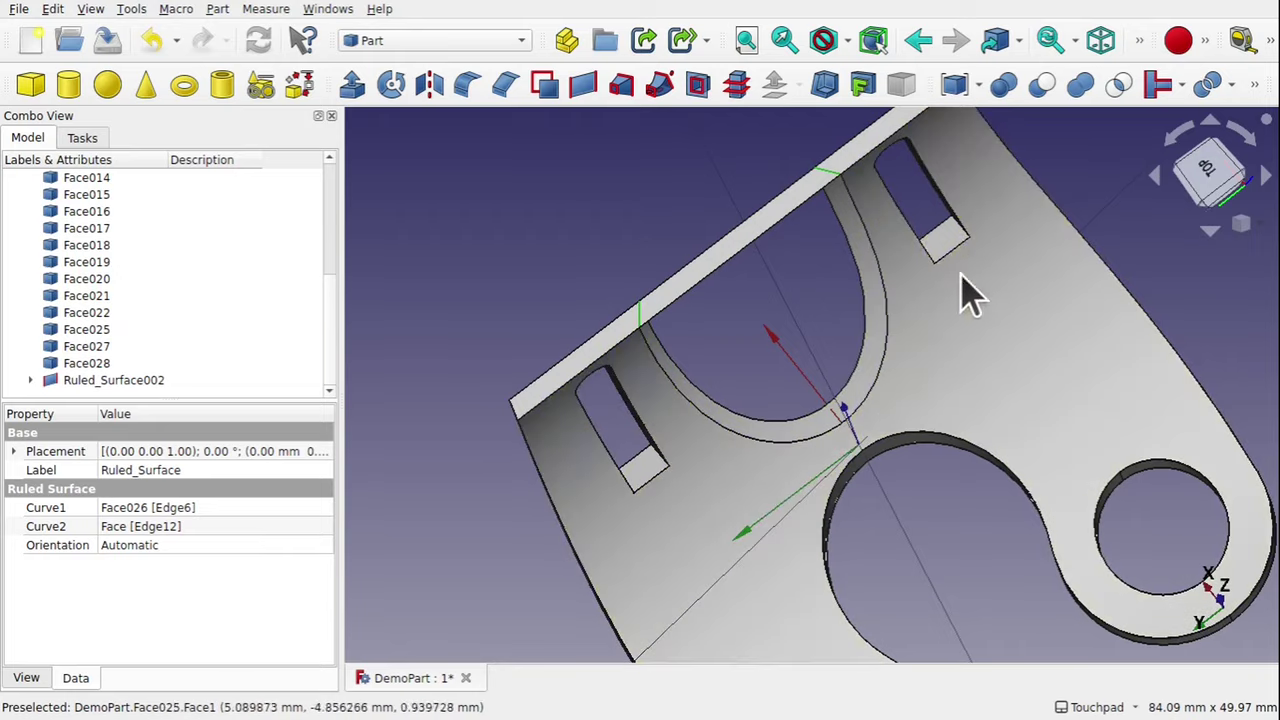
Create a ruled surface between the large face's U-shaped cutout edge and the adjoining long edge of the bridging surface
alt+drag(965, 295, 791, 143)
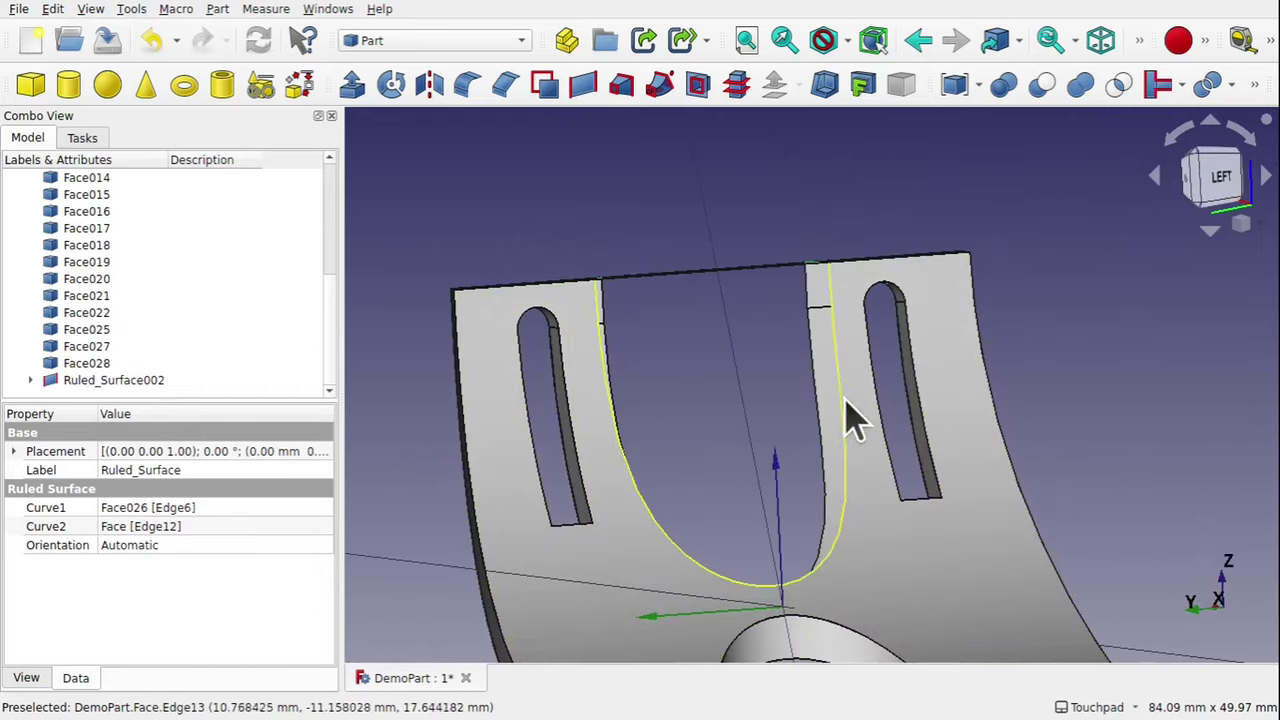
alt+drag(848, 418, 563, 409)
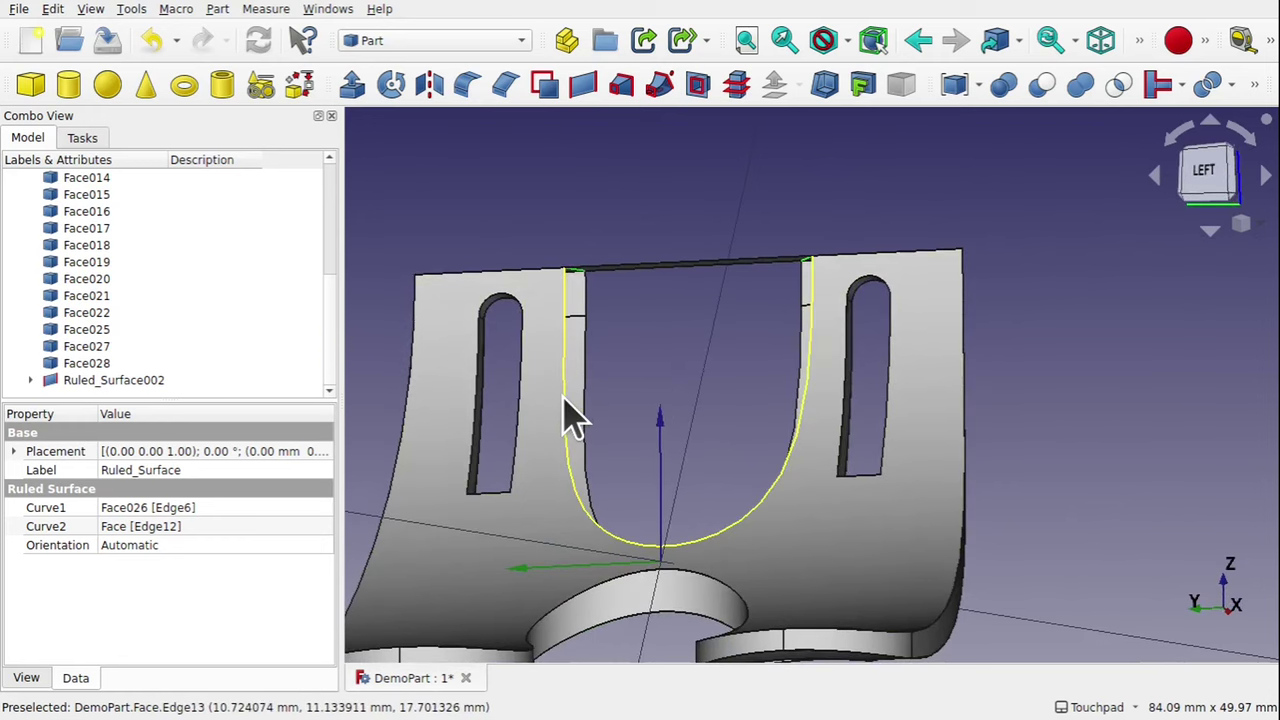
click(564, 402)
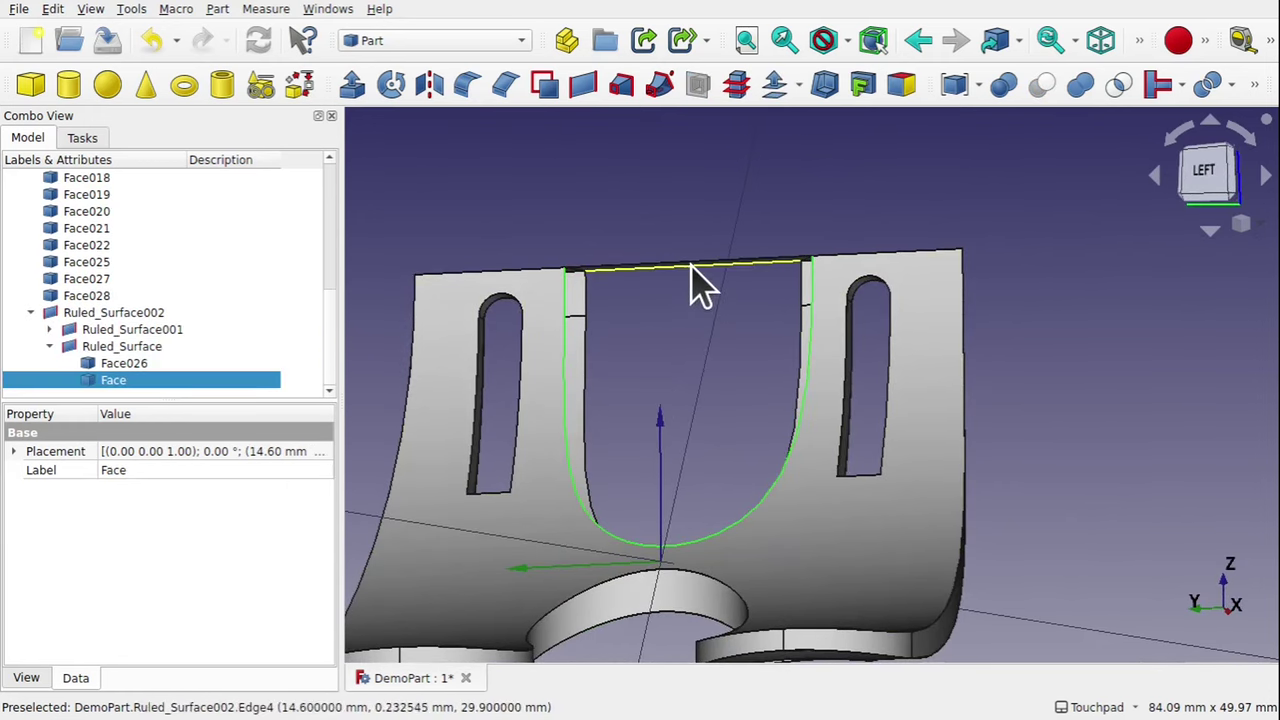
ctrl+click(692, 266)
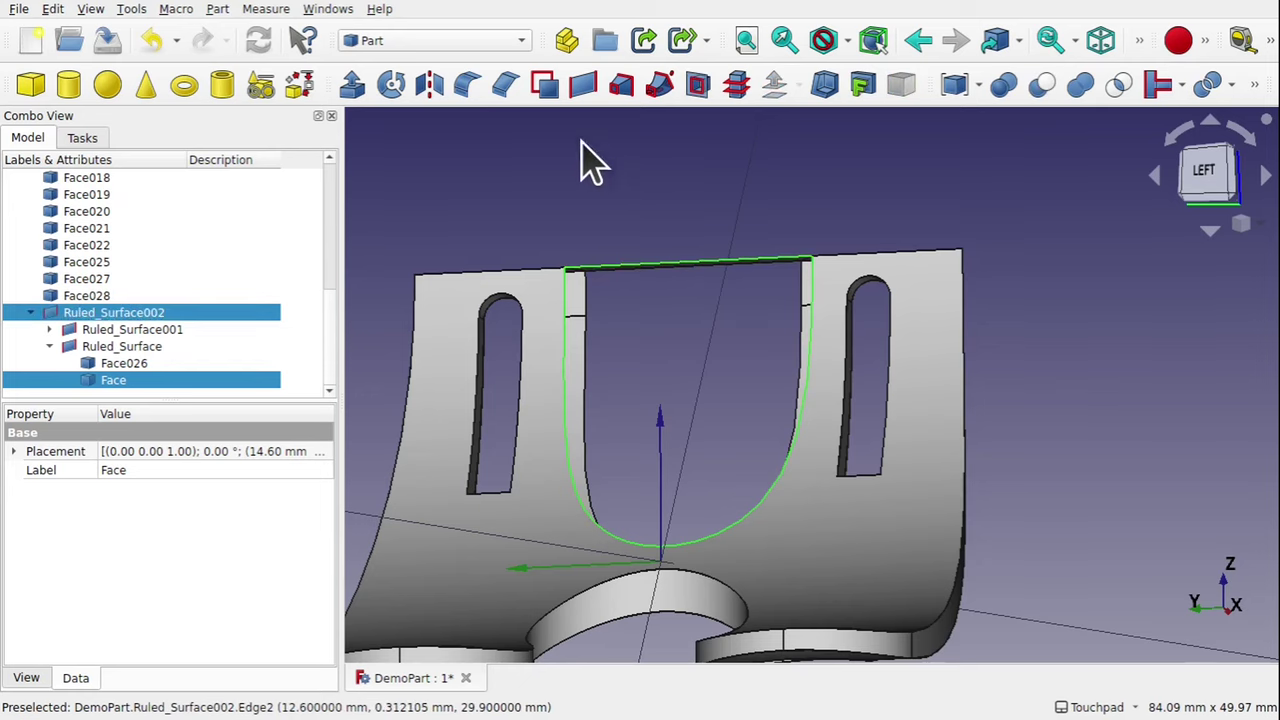
click(583, 84)
alt+drag(700, 349, 757, 385)
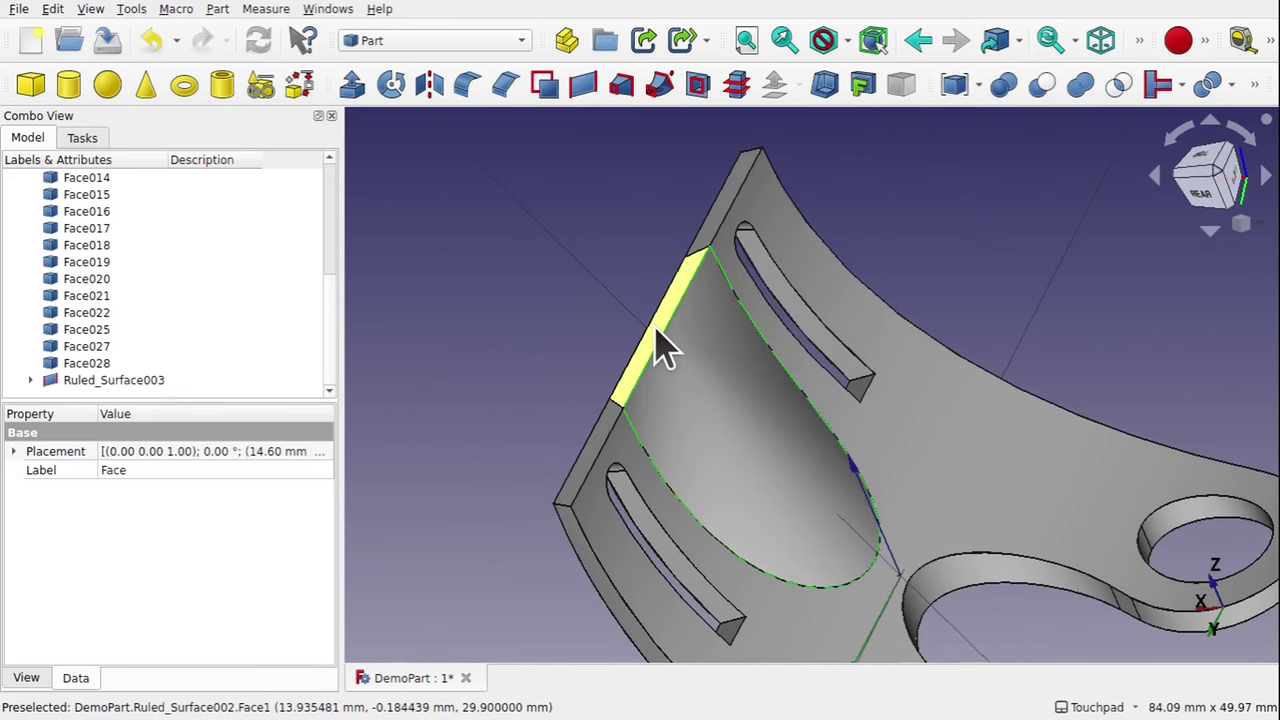
alt+drag(771, 494, 694, 391)
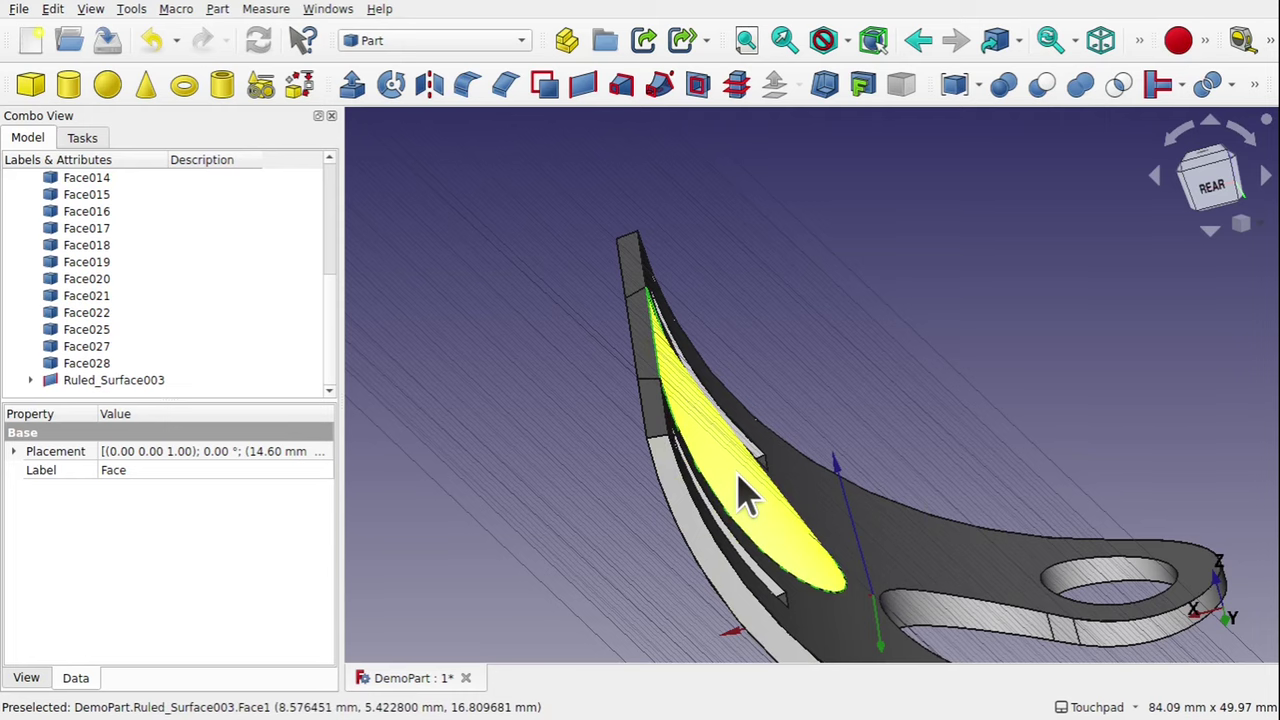
Create a ruled surface between the opposite large face's U-shaped cutout edge (Face025) and the other long edge of the bridging surface
alt+drag(745, 497, 797, 501)
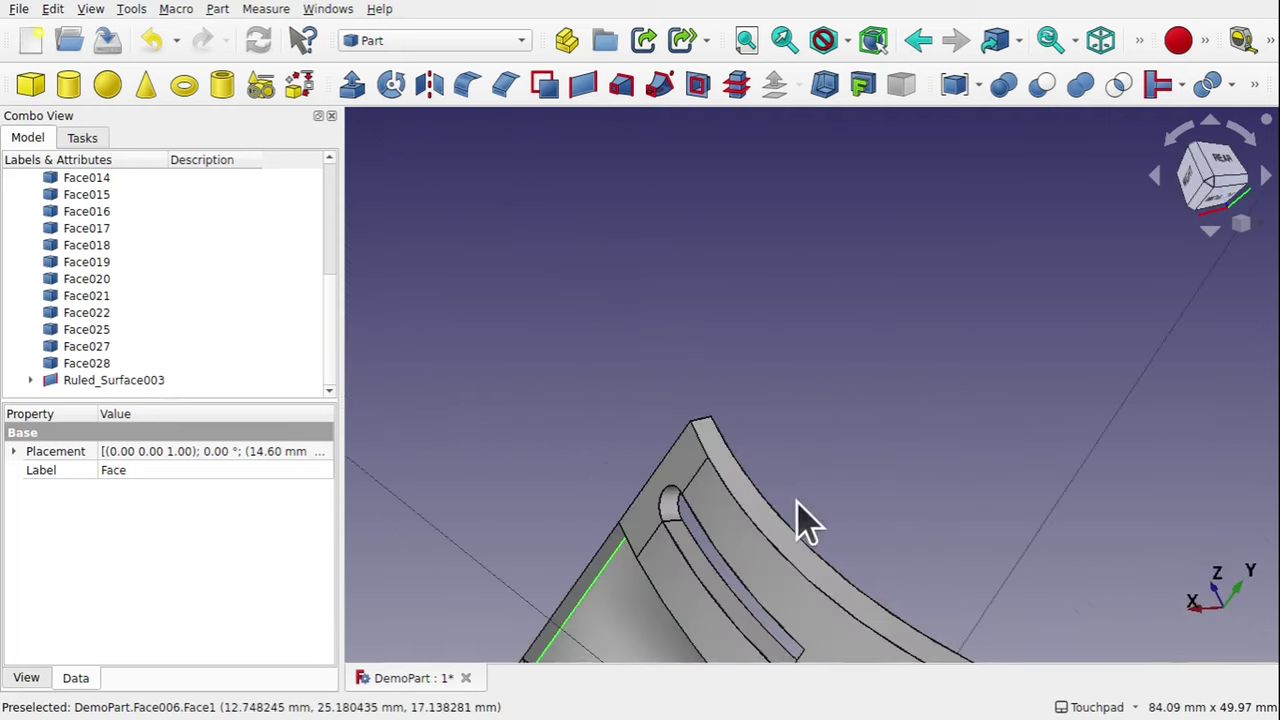
shift+drag(805, 323, 751, 449)
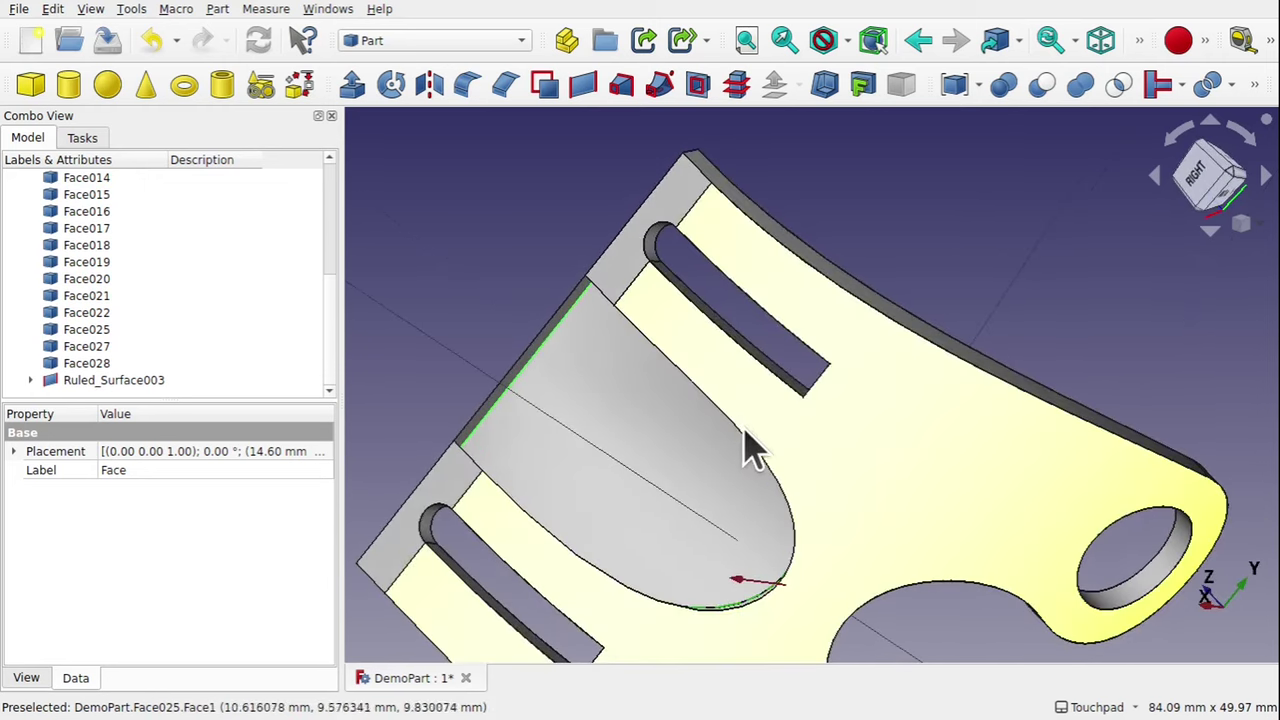
click(739, 425)
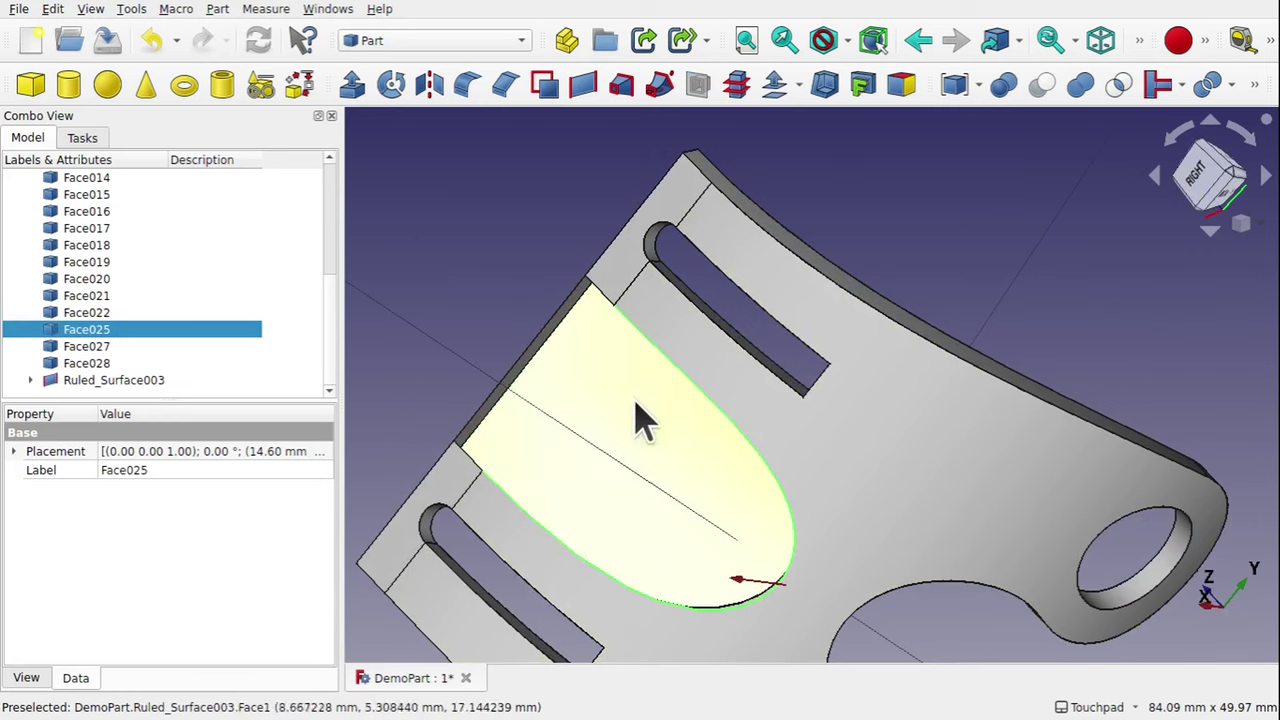
ctrl+click(510, 390)
alt+drag(514, 386, 594, 371)
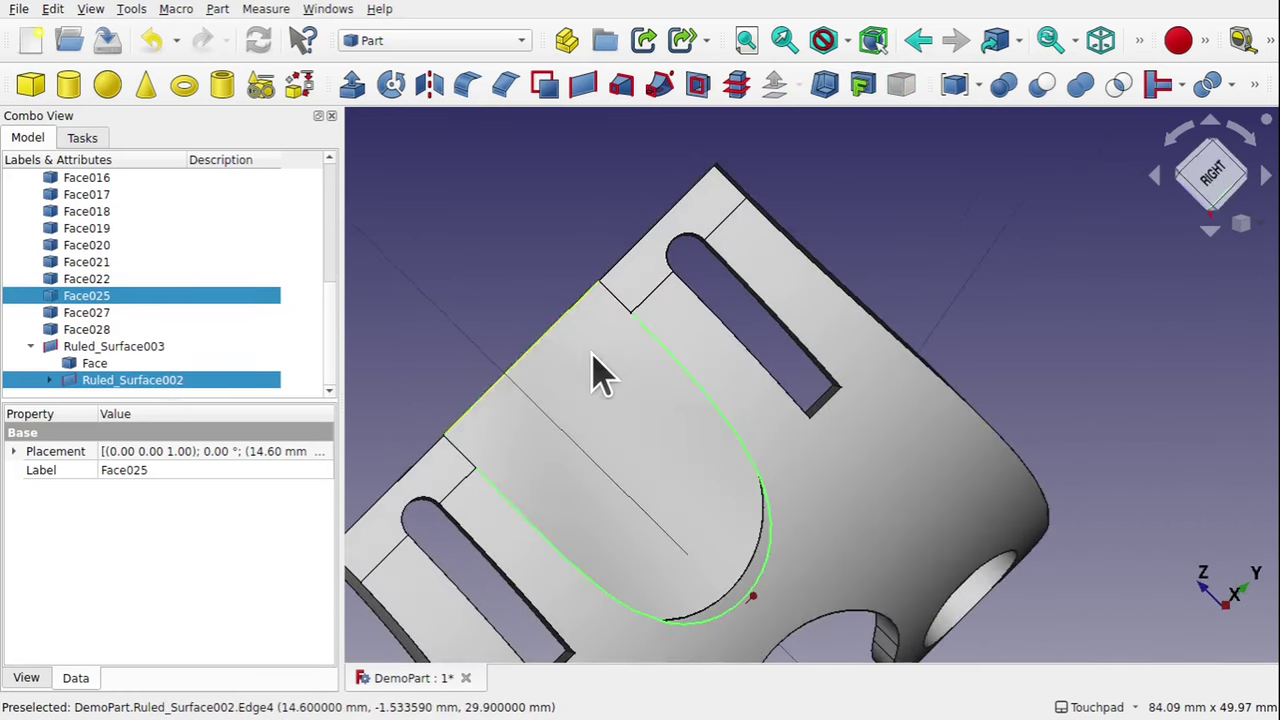
click(582, 84)
alt+drag(630, 270, 620, 414)
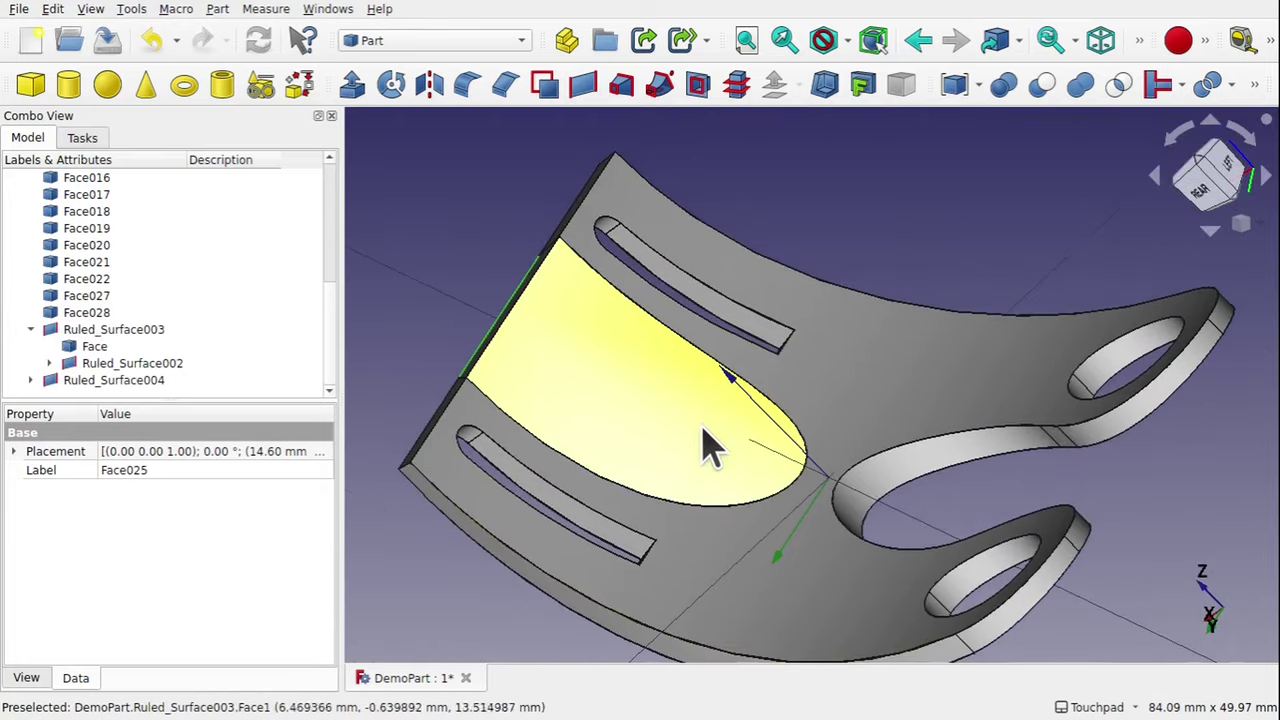
Select every top-level face and ruled surface of DemoPart, from Face003 through Ruled_Surface004
alt+drag(706, 443, 780, 548)
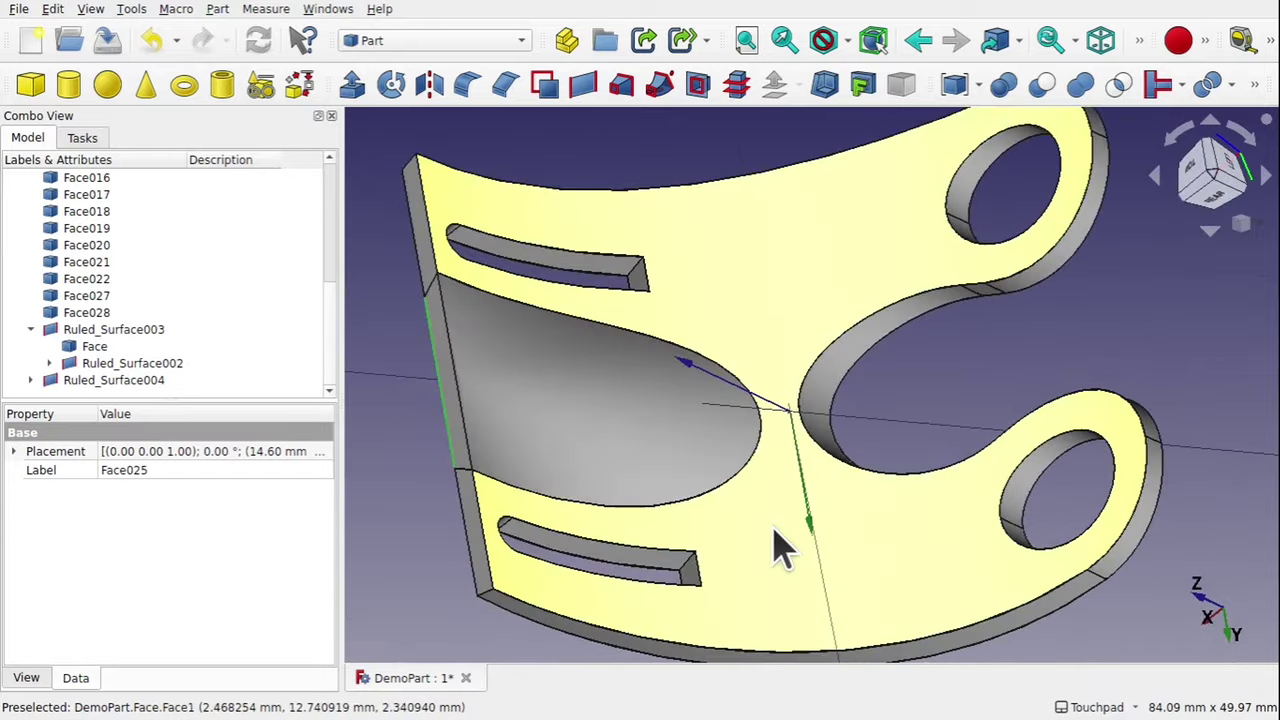
scroll(780, 548, down, 3)
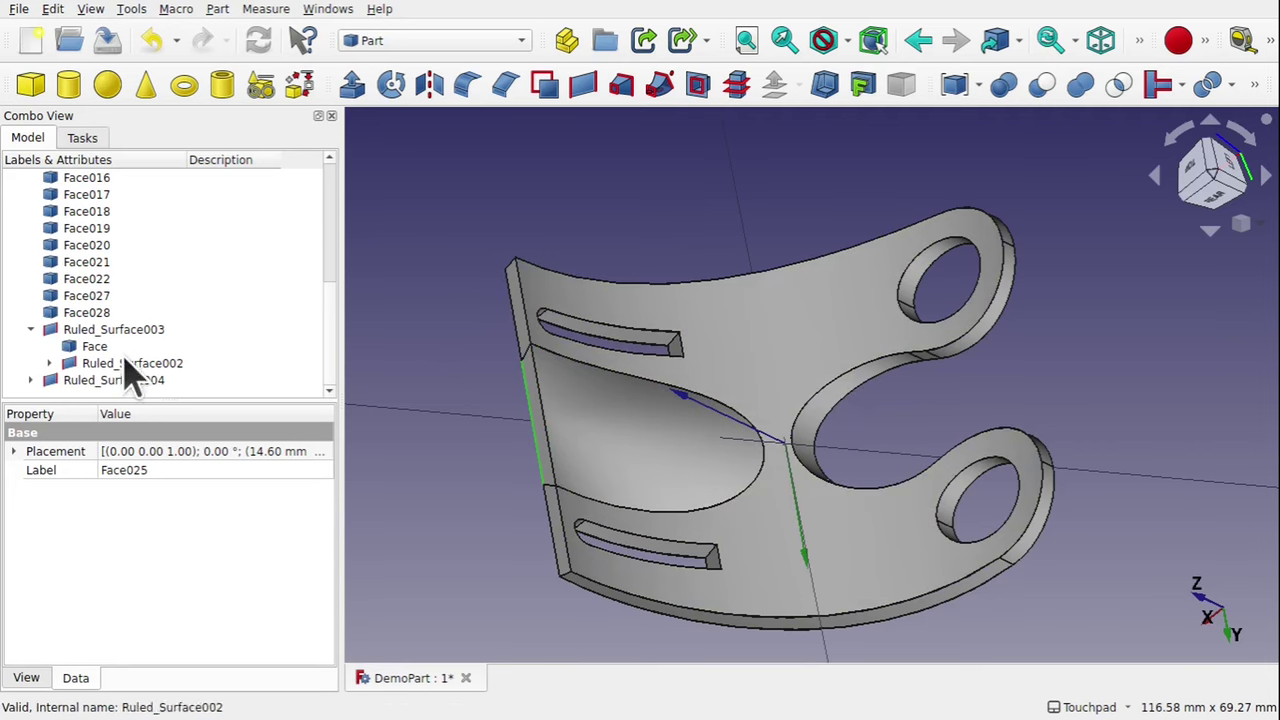
click(30, 330)
click(130, 382)
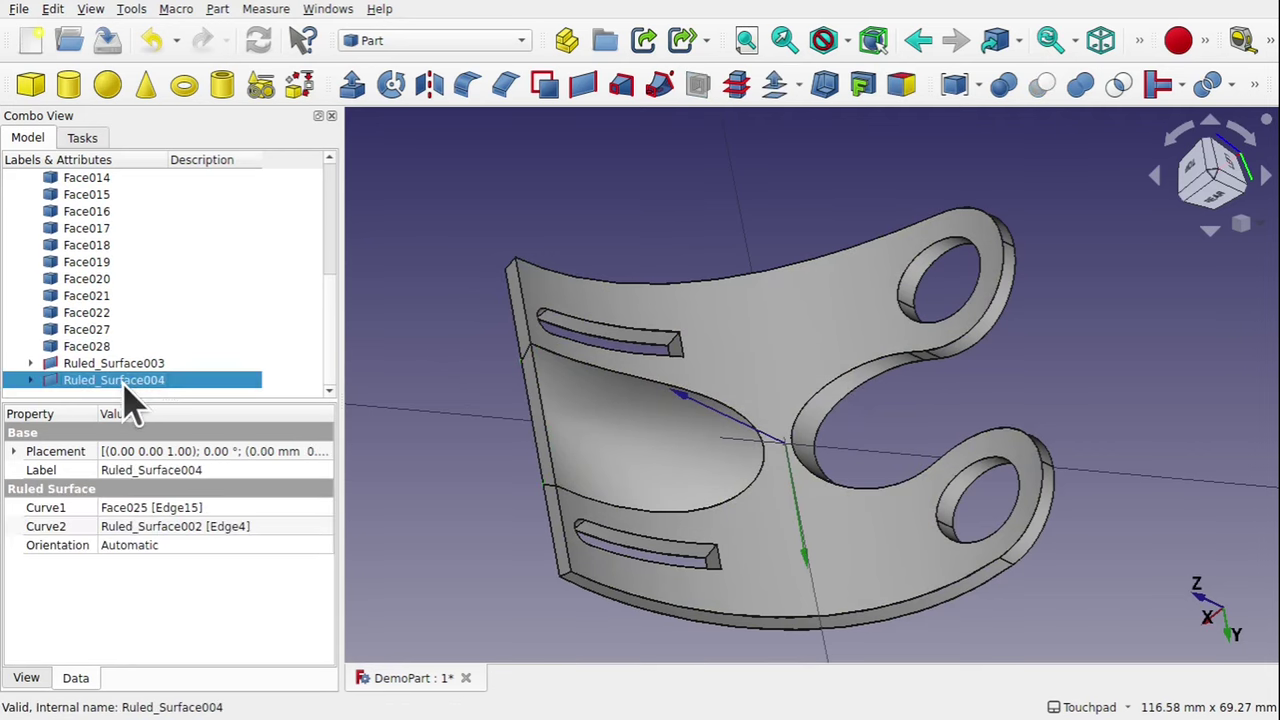
drag(332, 312, 334, 194)
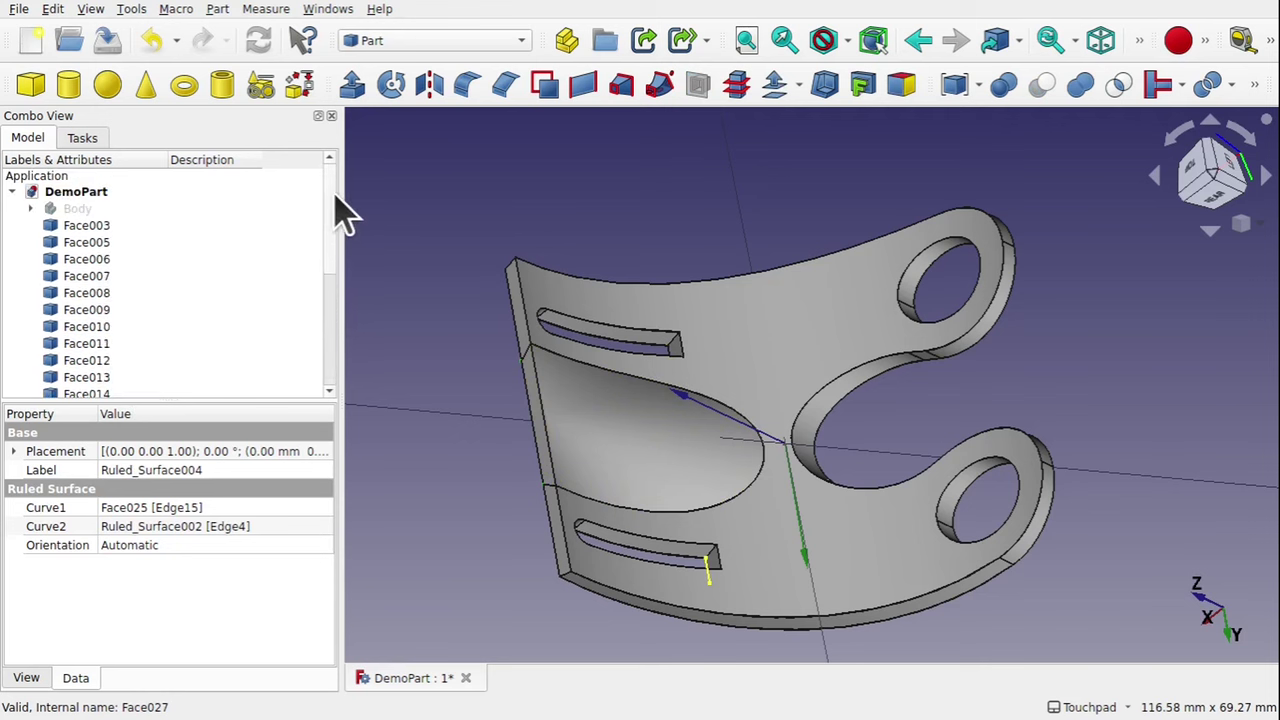
shift+click(83, 228)
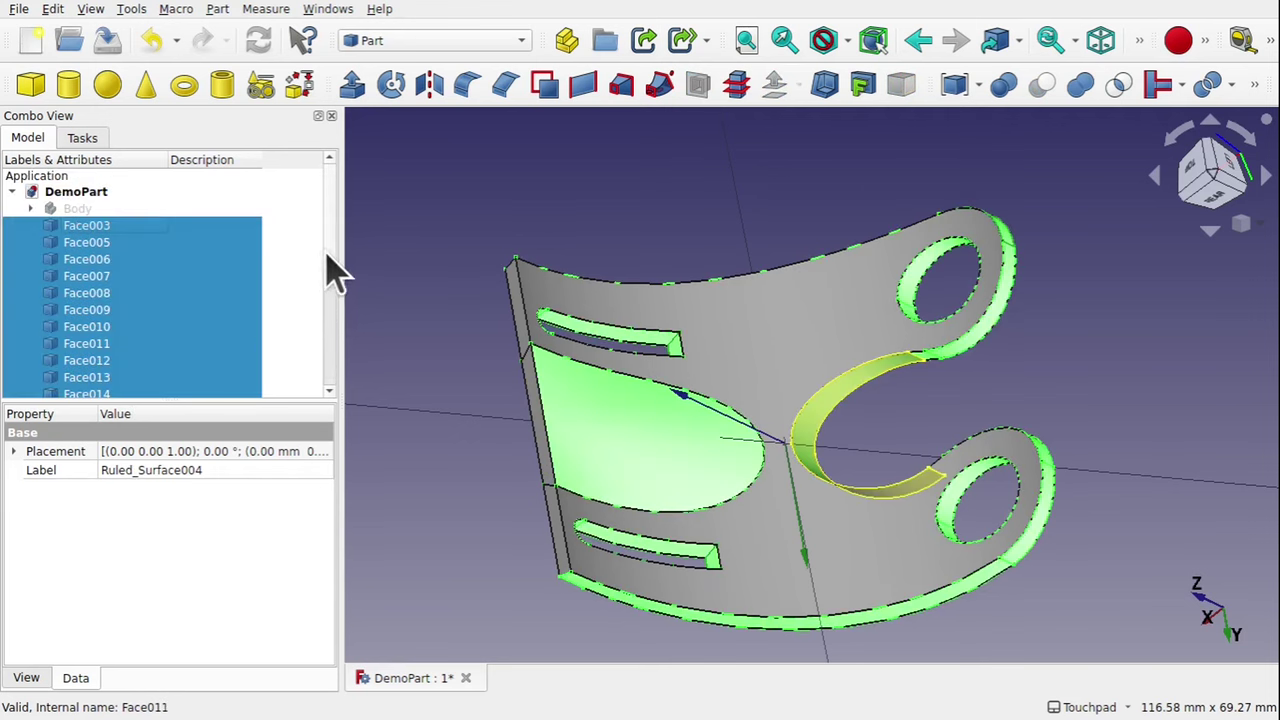
drag(332, 252, 324, 379)
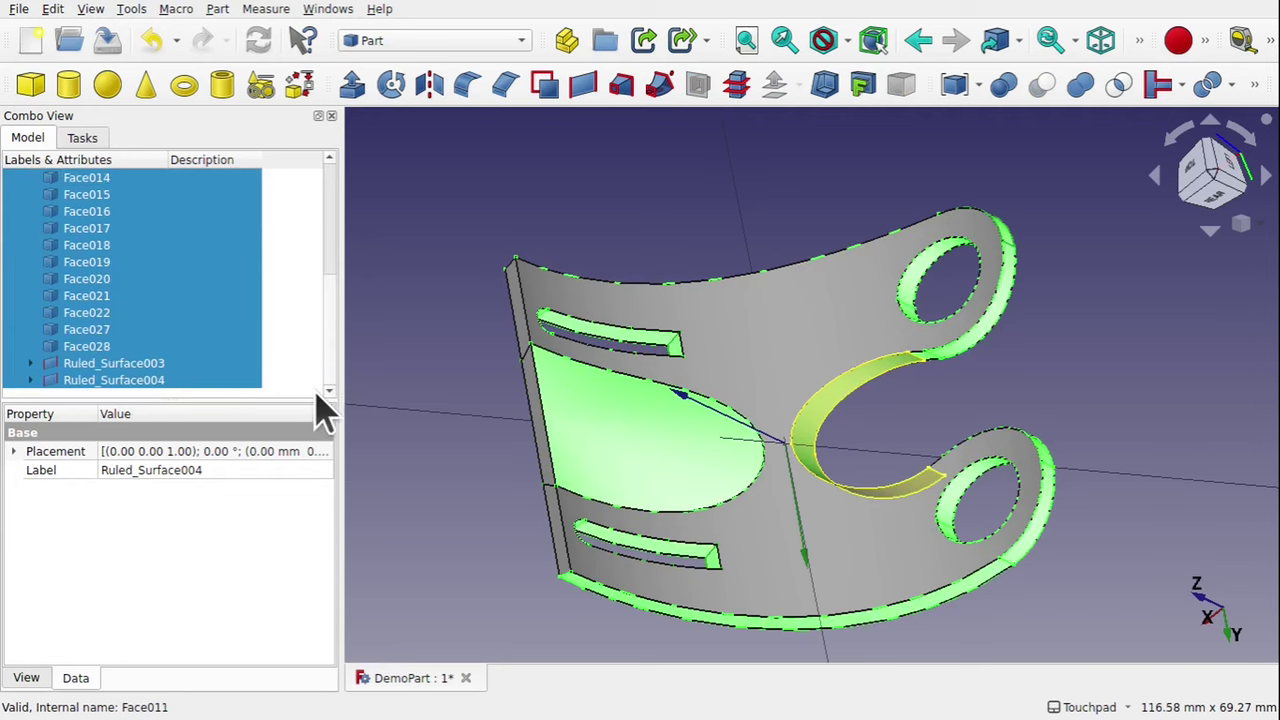
Add the nested Face, Face025, Ruled_Surface002, Ruled_Surface001 and Ruled_Surface to the selection
click(31, 363)
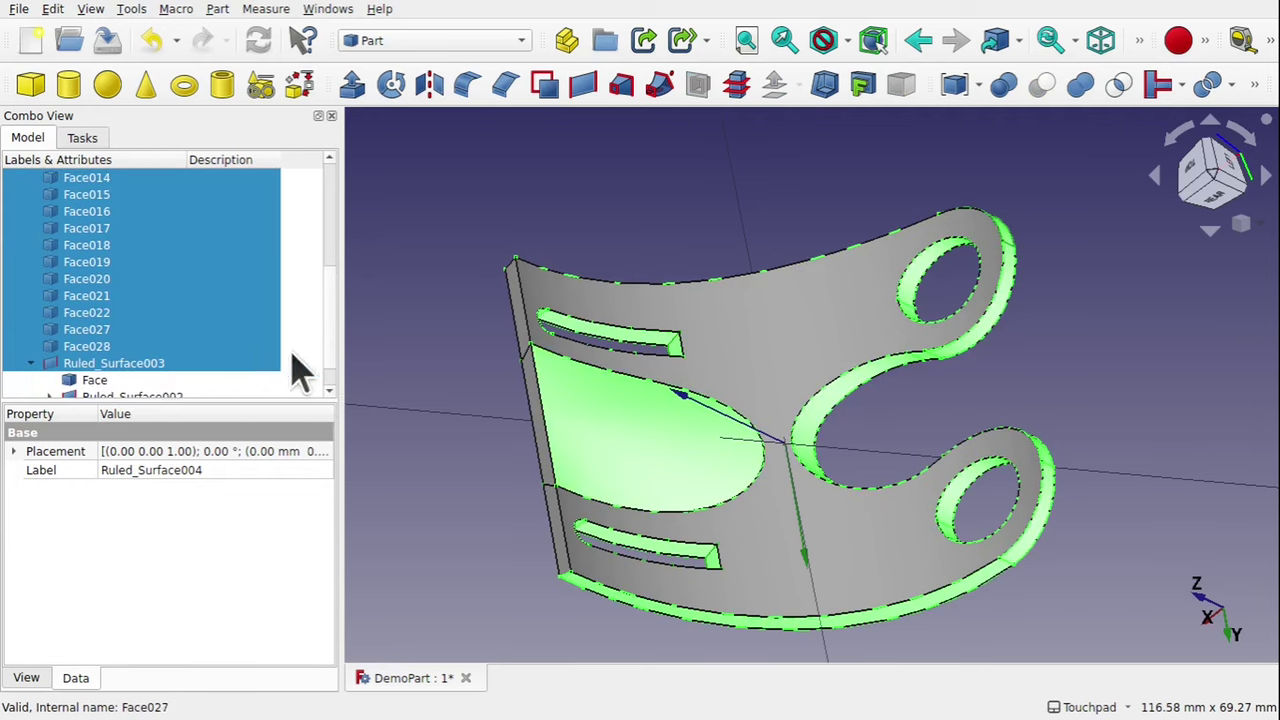
scroll(338, 350, down, 1)
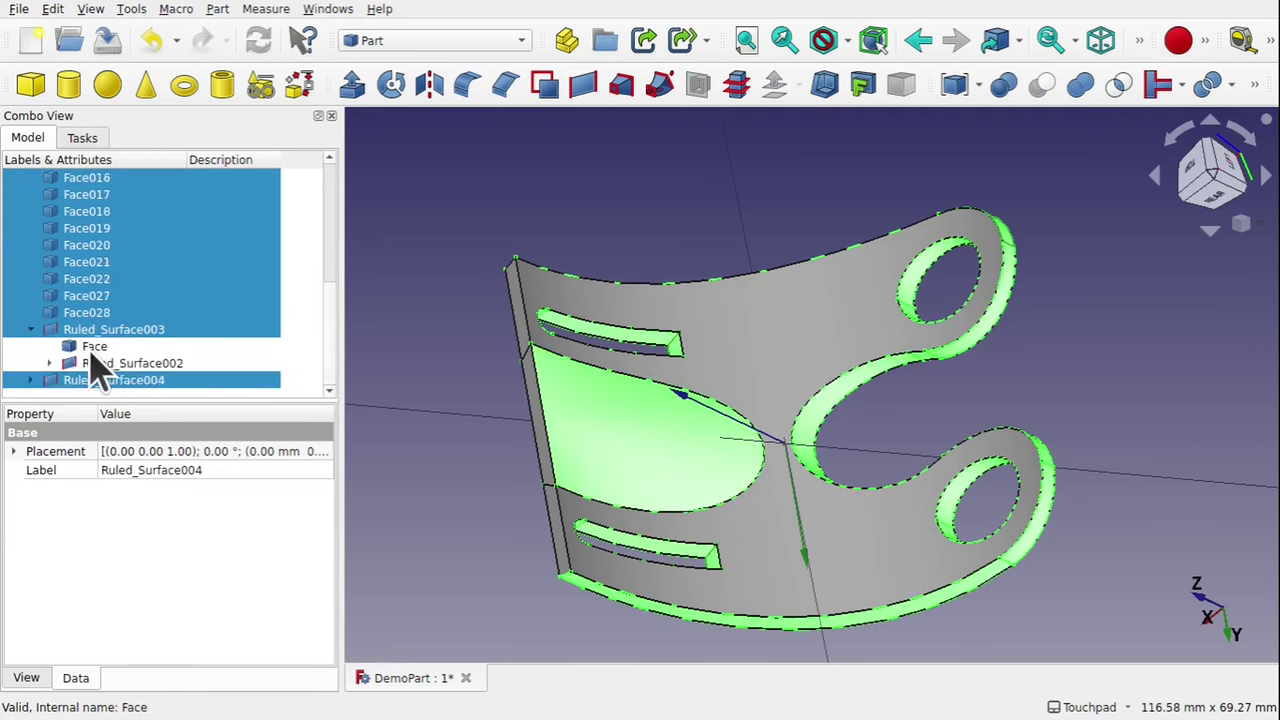
ctrl+click(127, 345)
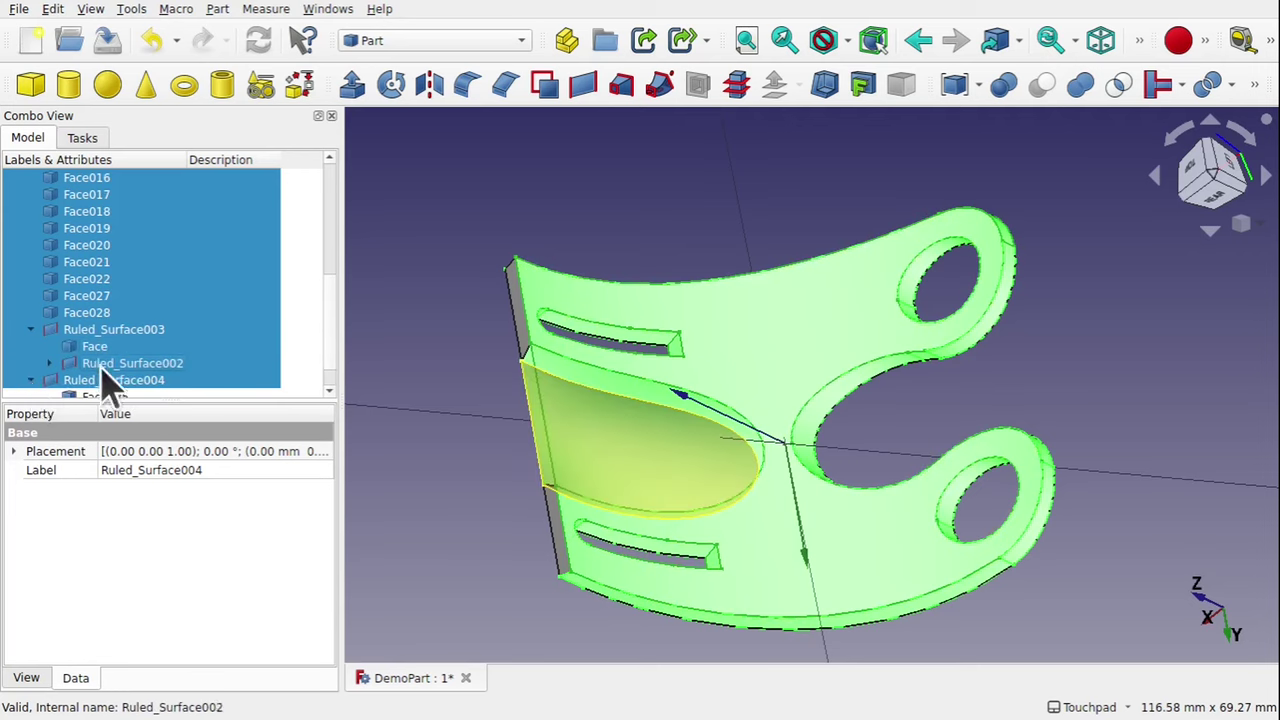
scroll(330, 323, down, 1)
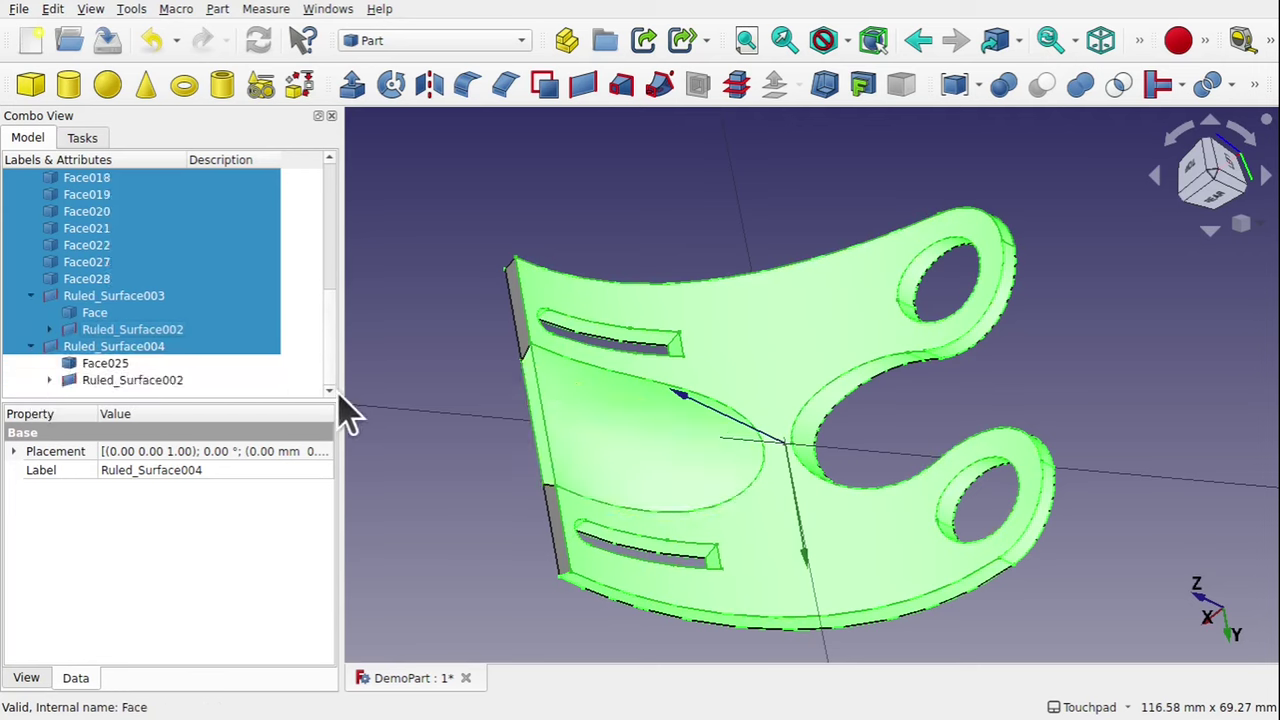
ctrl+click(121, 366)
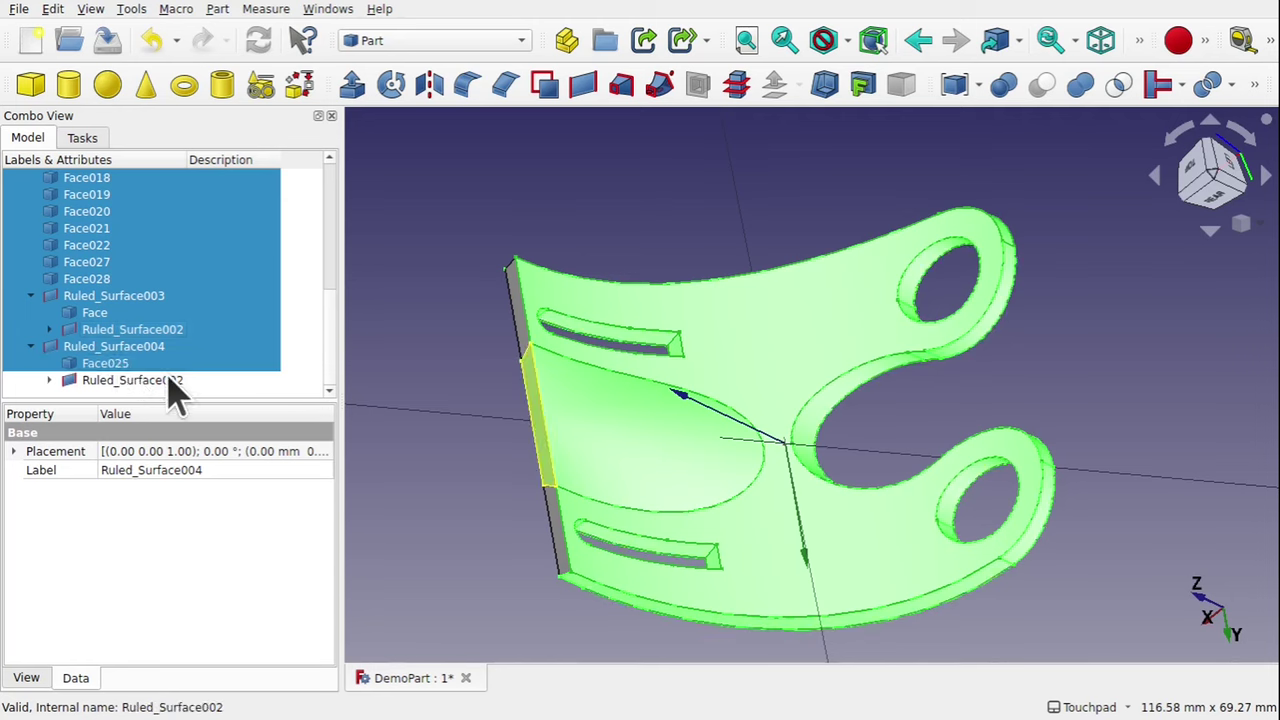
ctrl+click(62, 382)
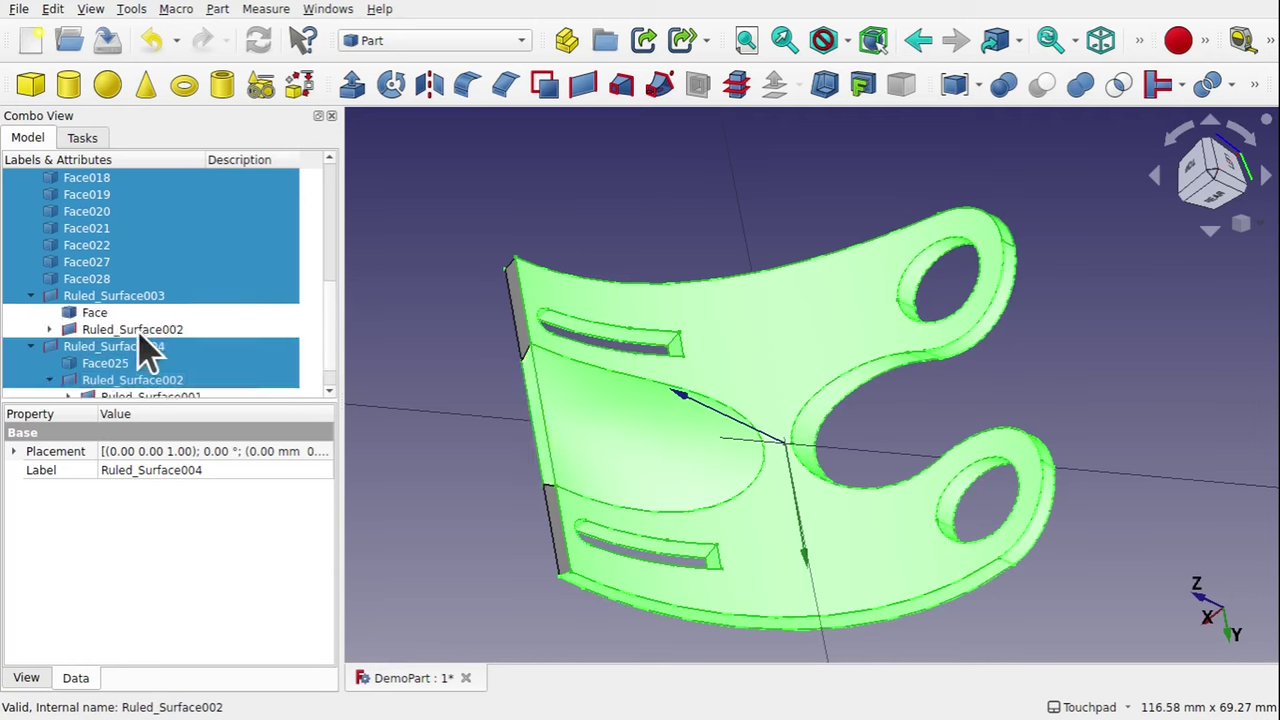
click(31, 346)
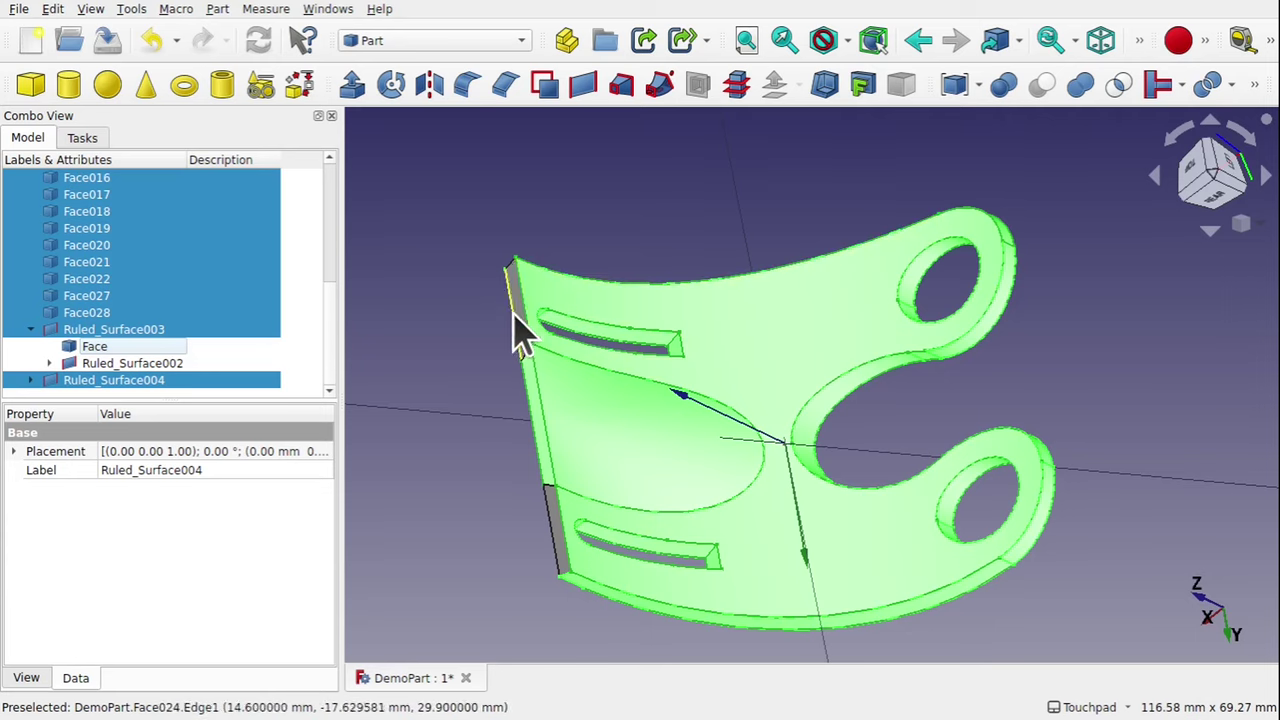
ctrl+click(520, 325)
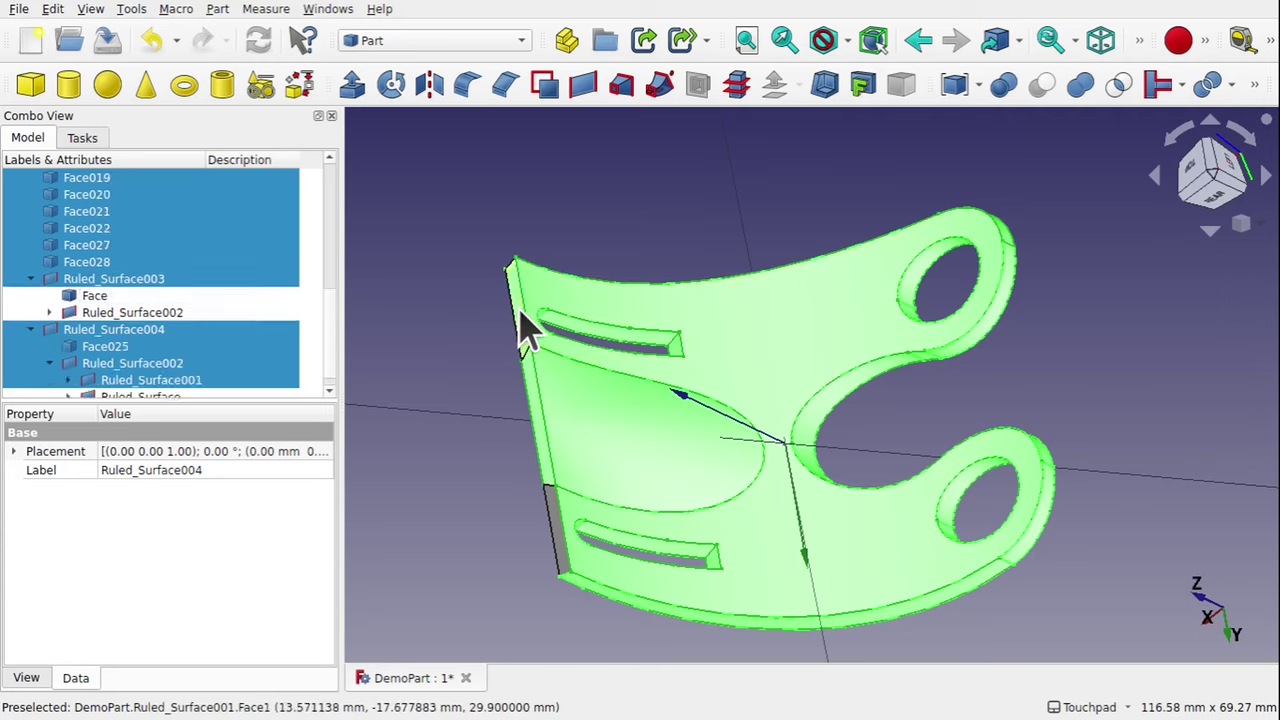
ctrl+click(559, 540)
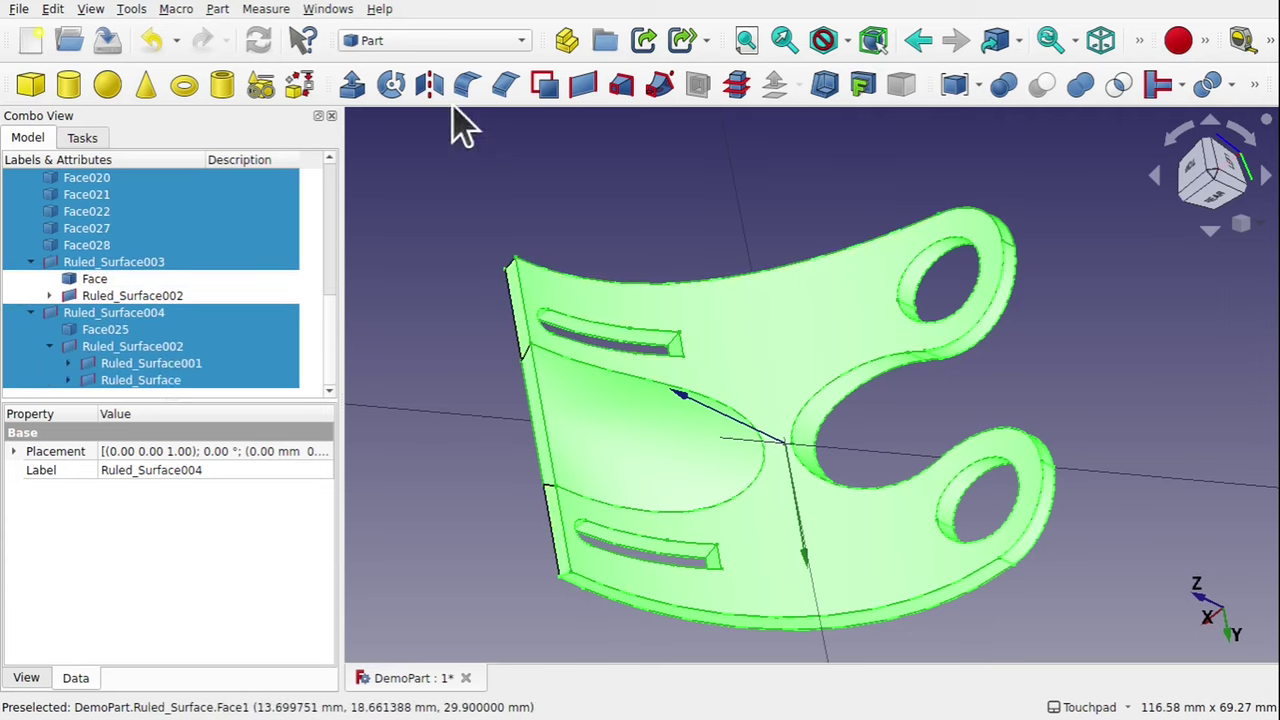
Switch to the Draft workbench and upgrade the selected faces and ruled surfaces into a single shell
click(414, 45)
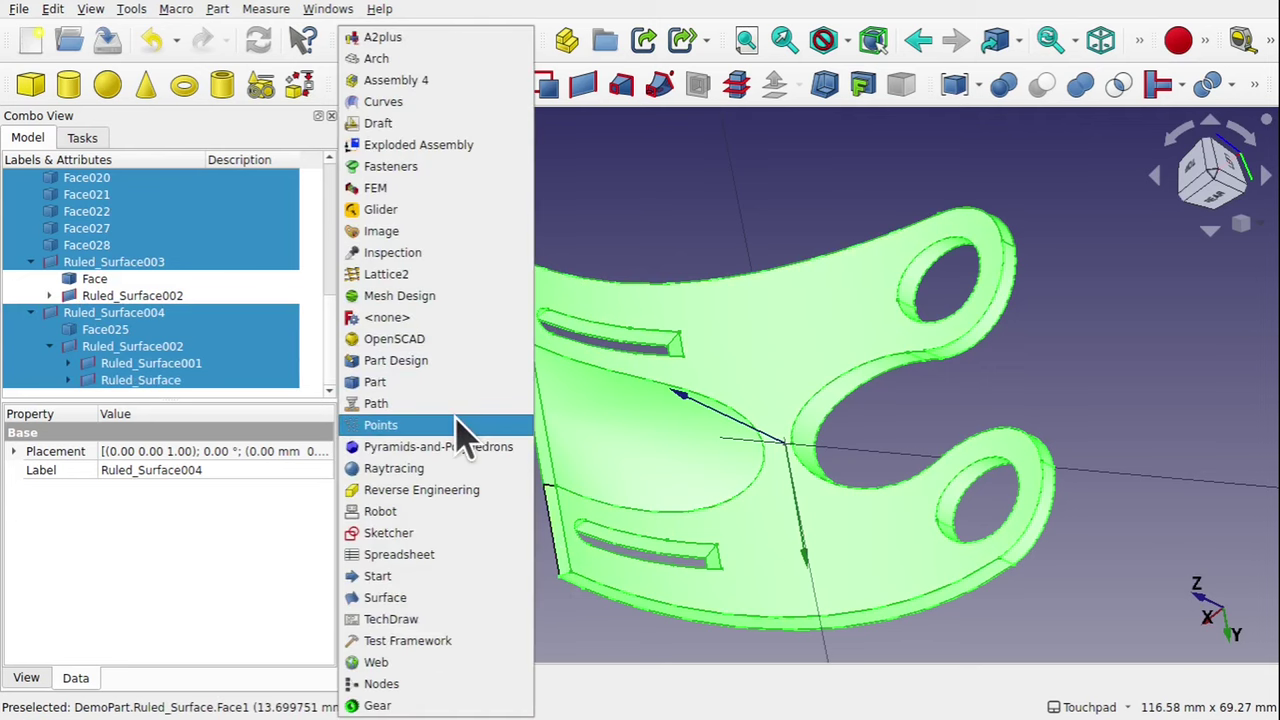
click(430, 126)
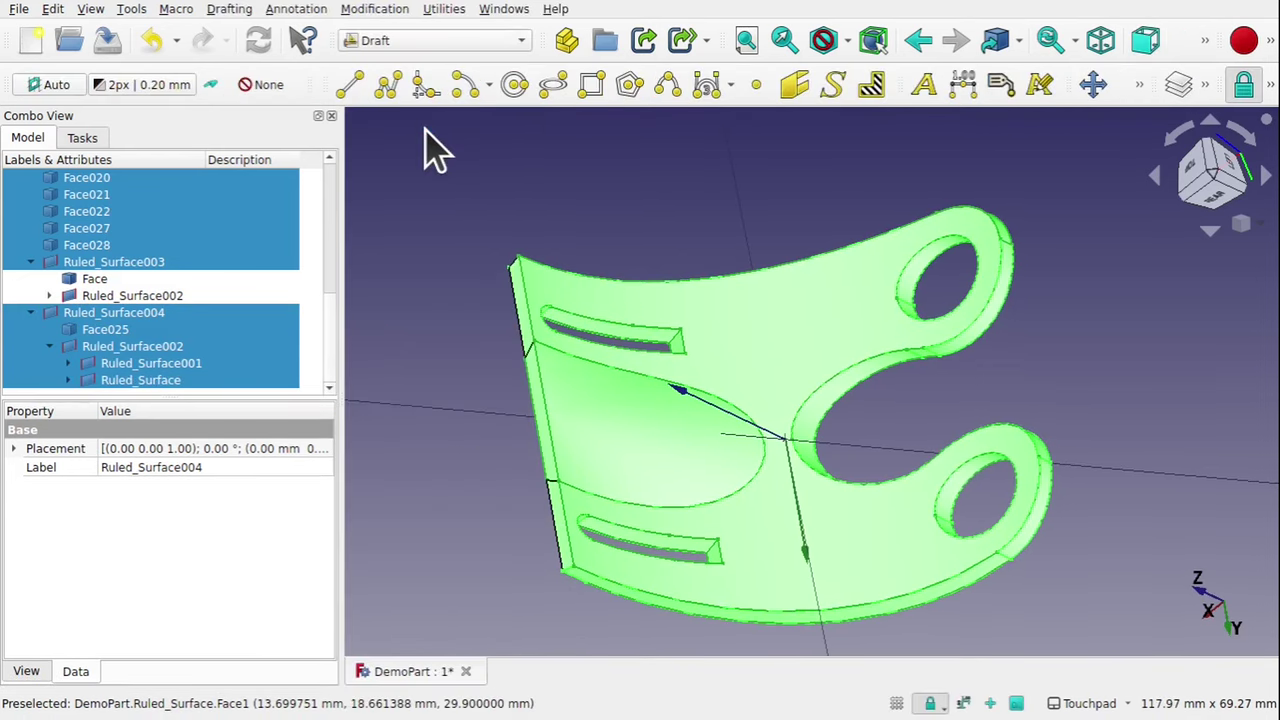
click(360, 10)
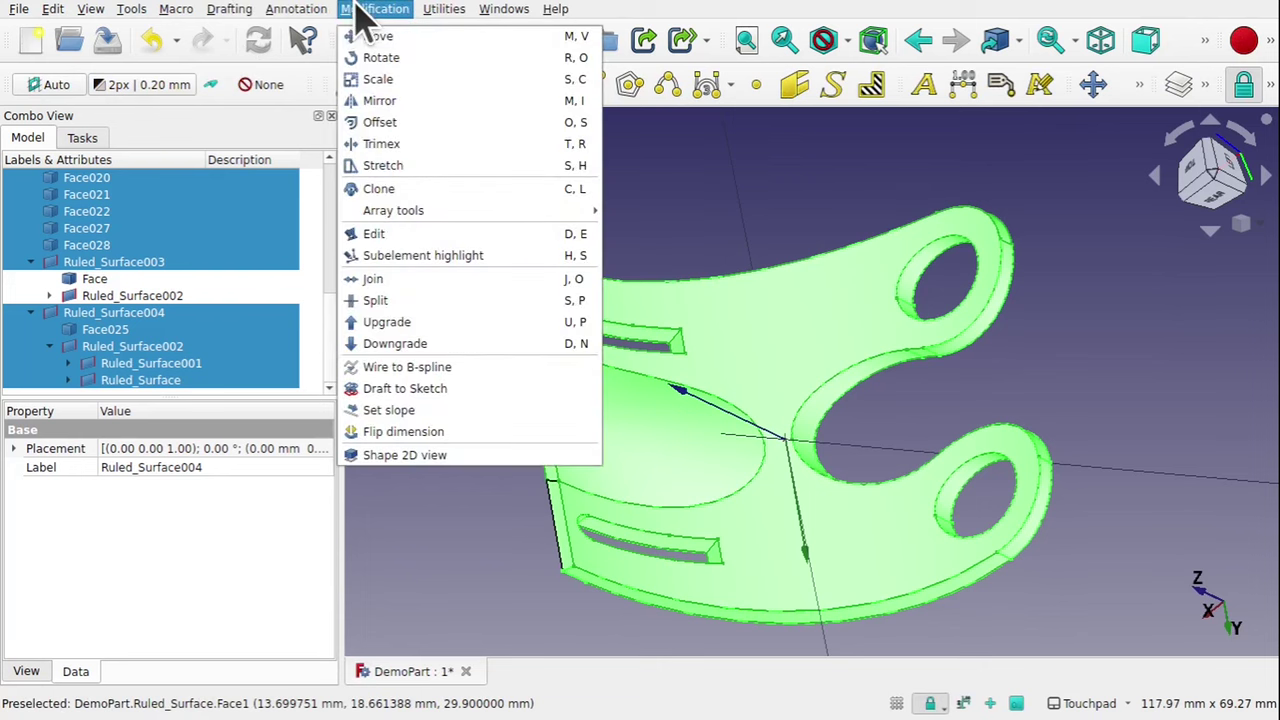
click(386, 325)
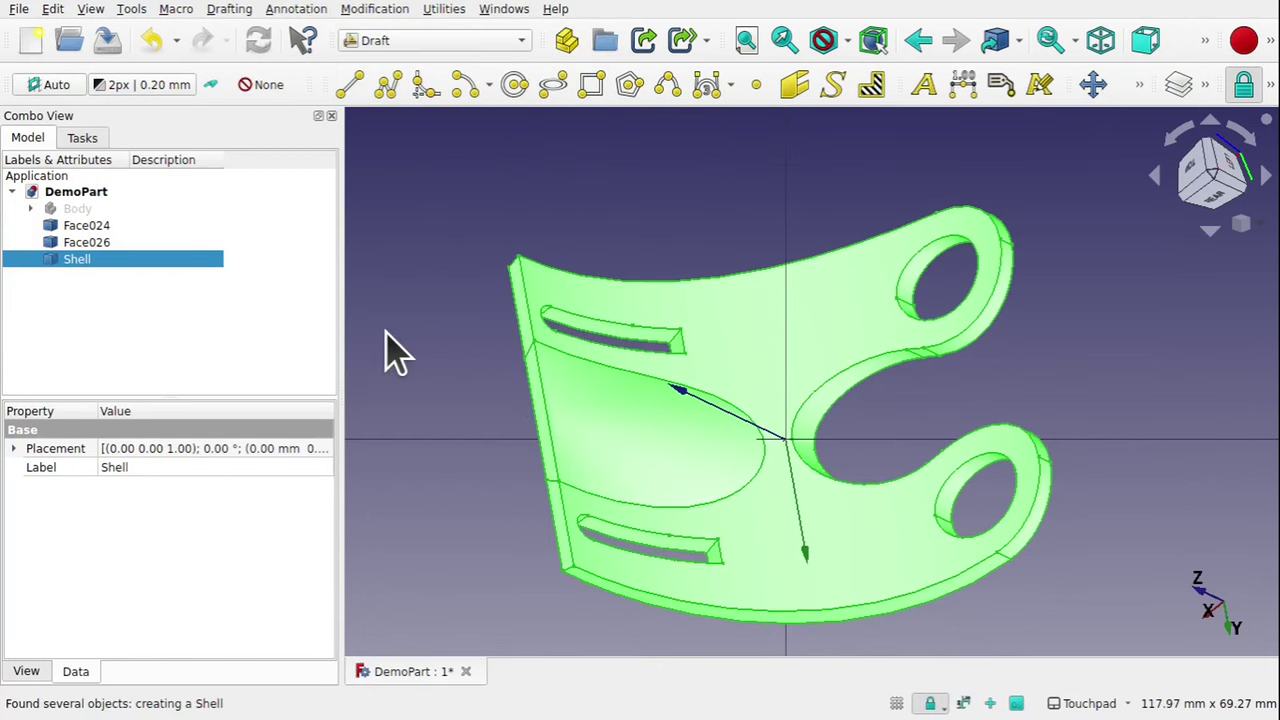
click(150, 330)
Combine the shell with the remaining slot-end faces Face024 and Face026 into one shell using Draft Upgrade
click(75, 259)
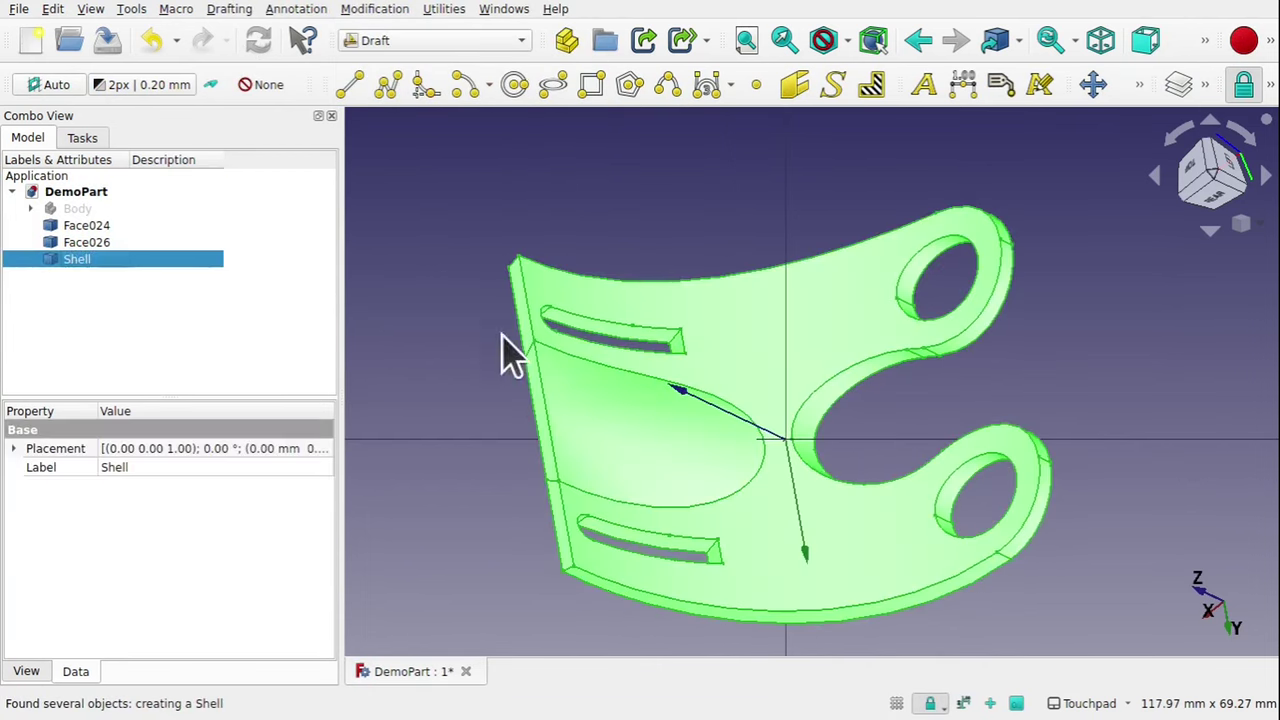
alt+drag(508, 351, 700, 340)
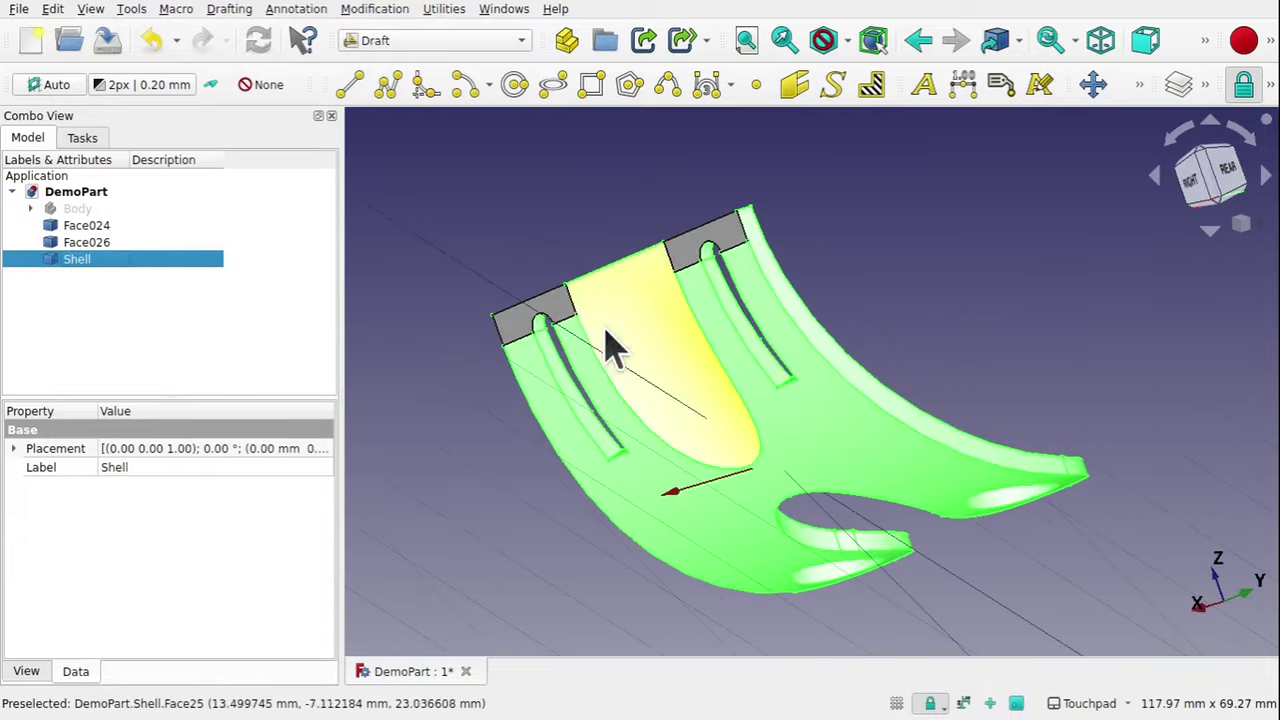
alt+drag(609, 337, 790, 343)
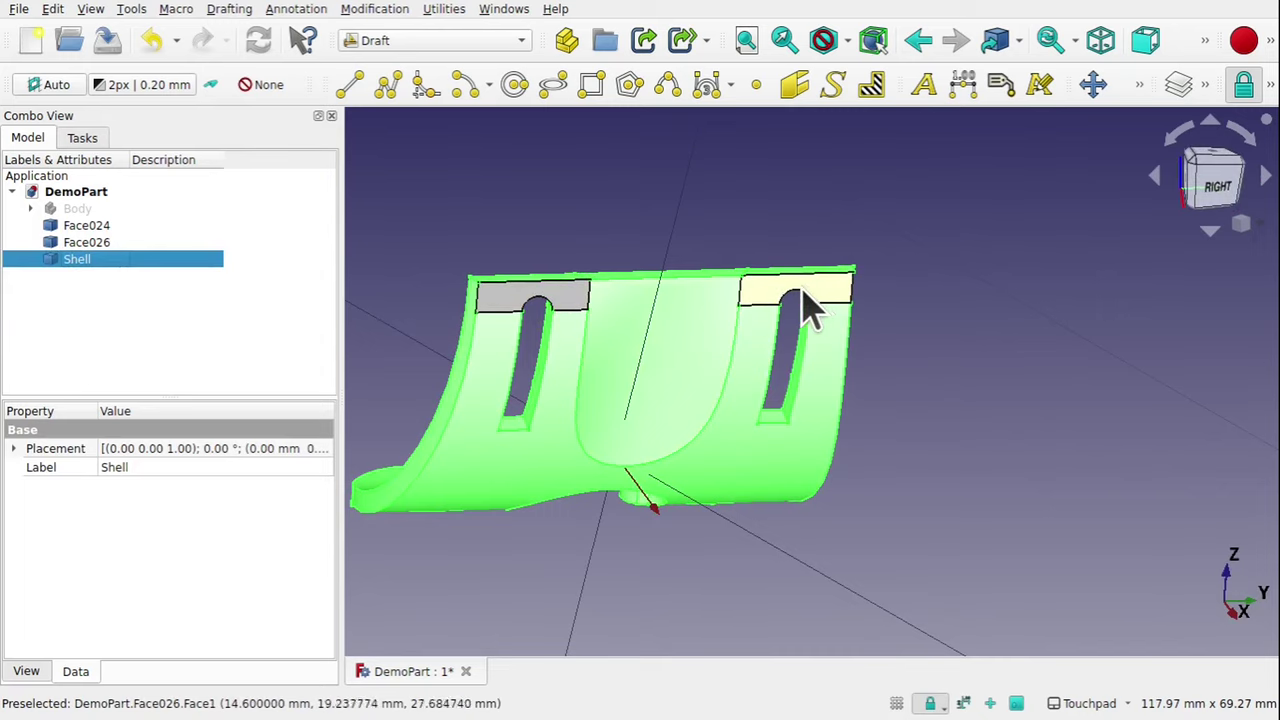
ctrl+click(78, 249)
ctrl+click(104, 229)
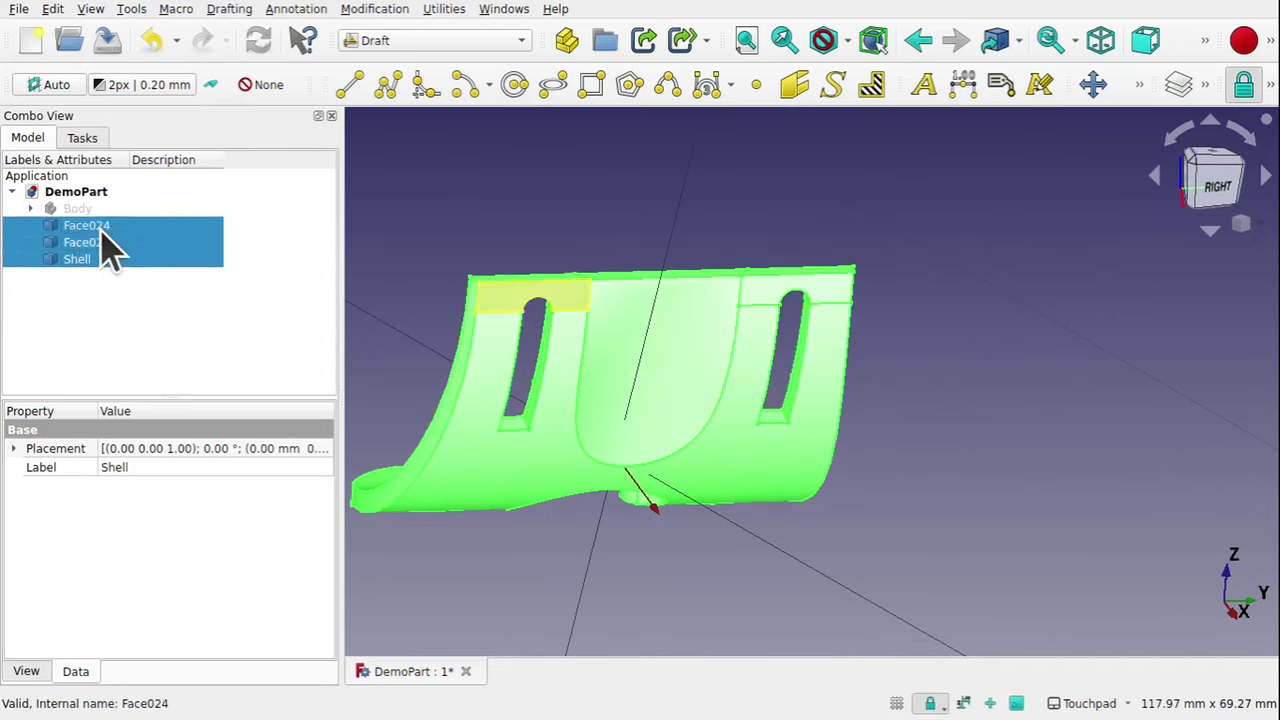
click(373, 10)
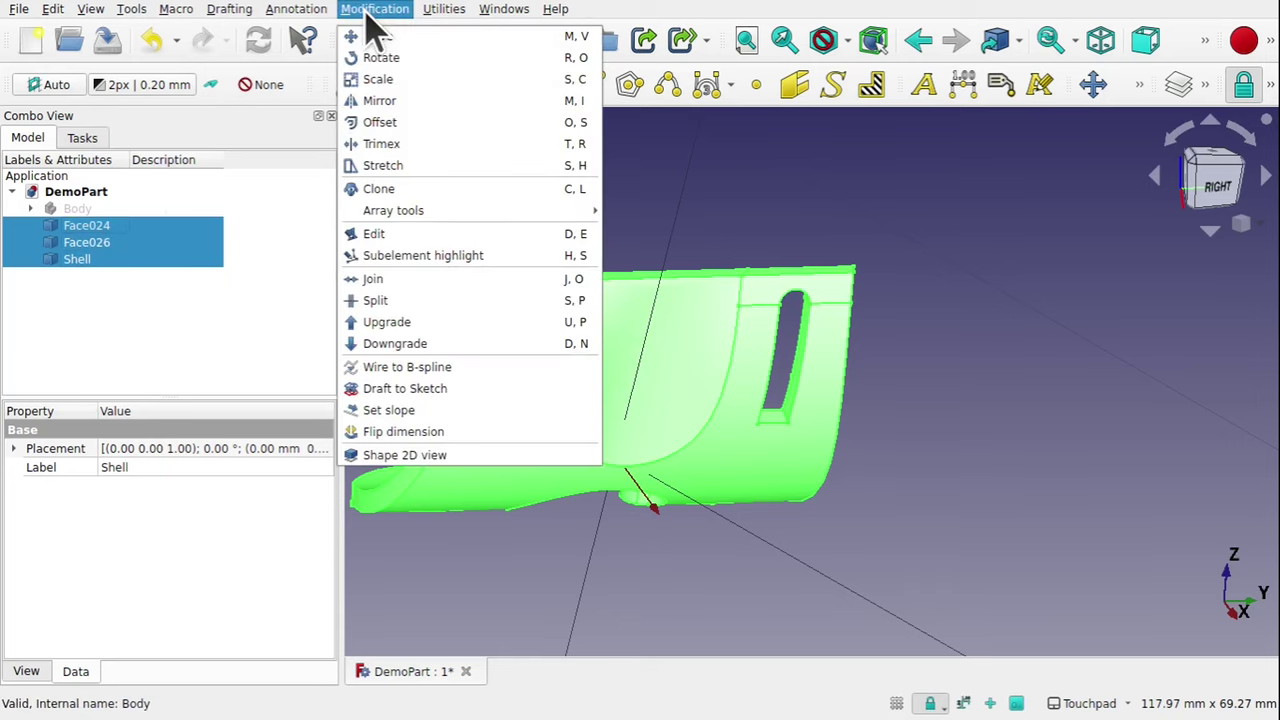
click(390, 322)
click(102, 272)
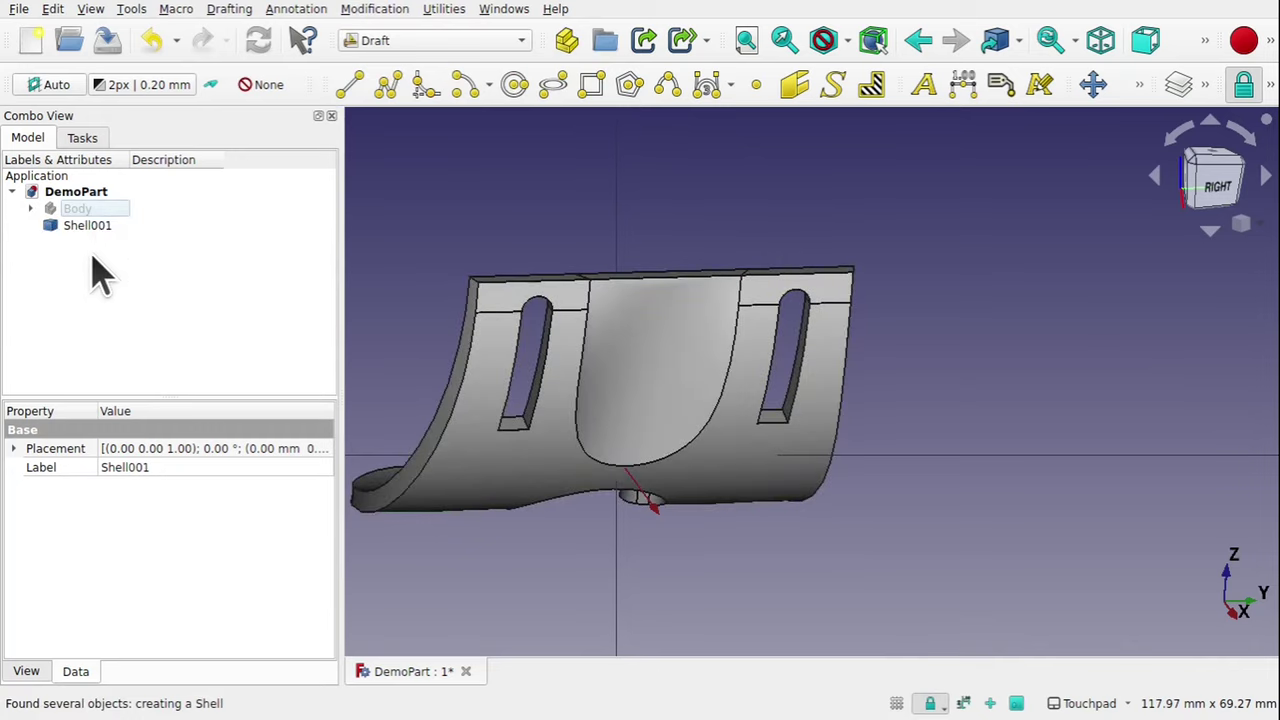
Switch to the Part workbench and convert Shell001 to a solid
click(97, 228)
middle_drag(478, 275, 676, 447)
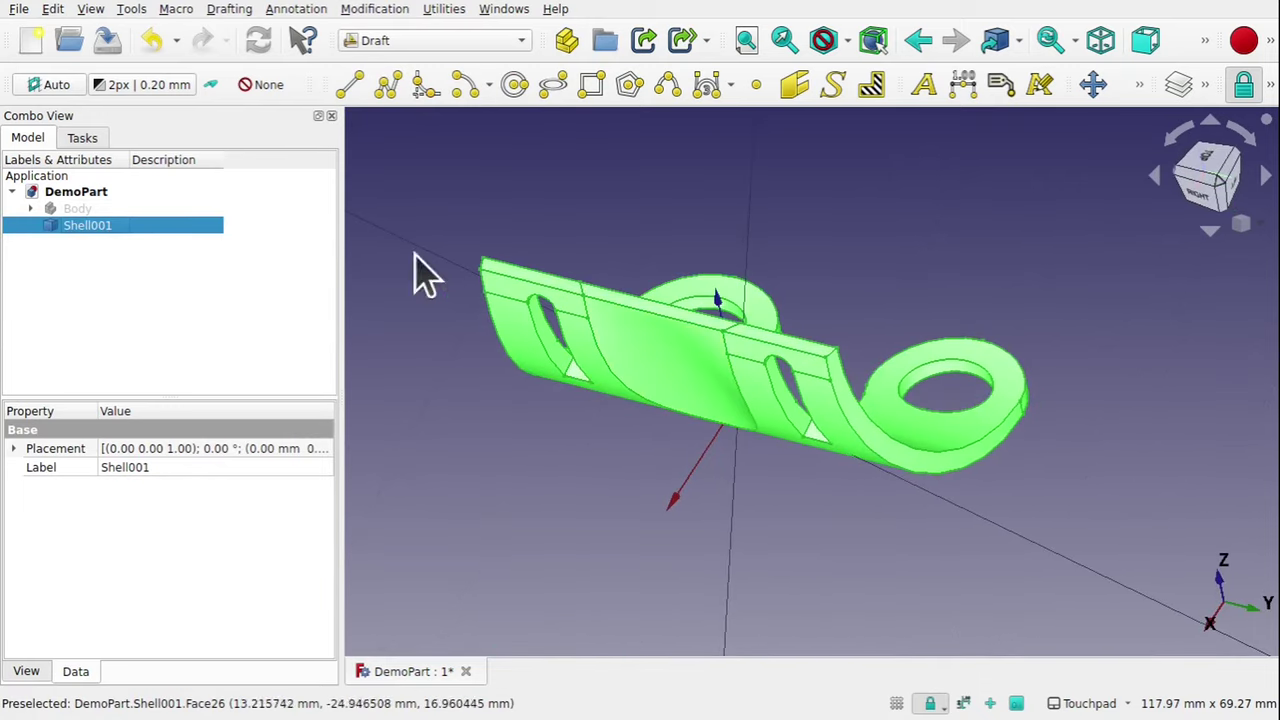
click(434, 42)
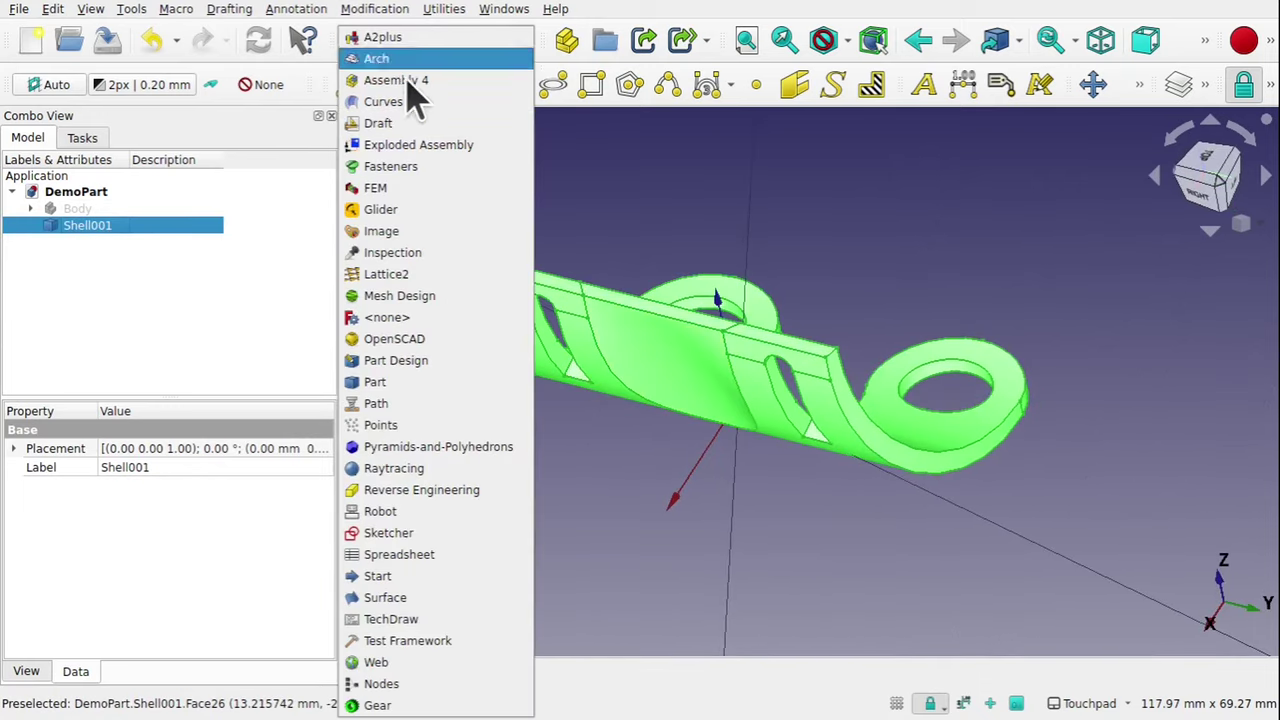
click(394, 385)
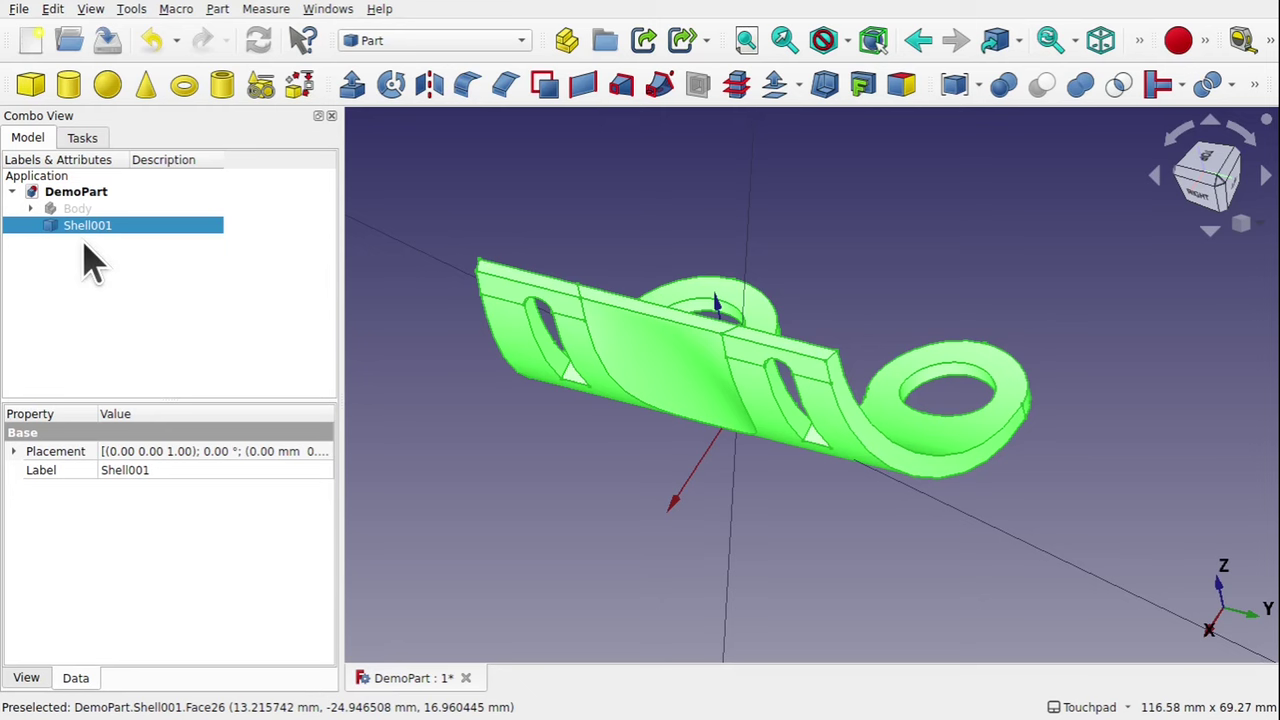
click(217, 9)
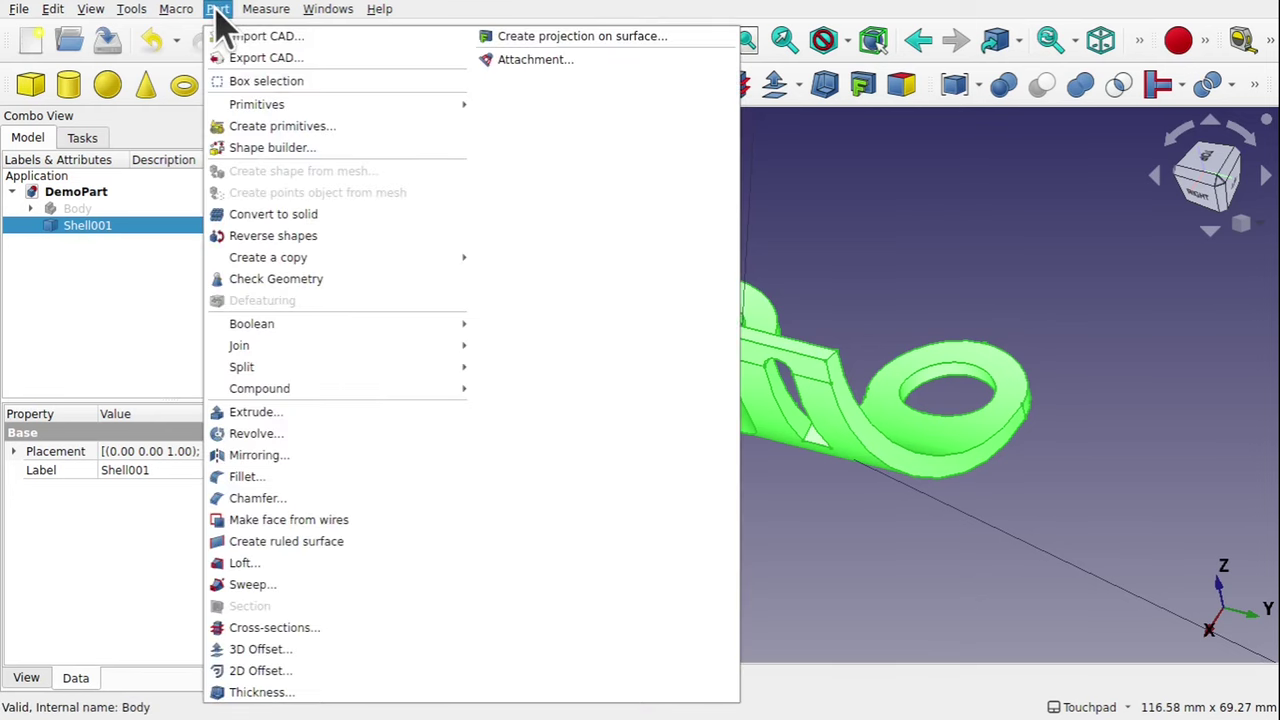
click(296, 214)
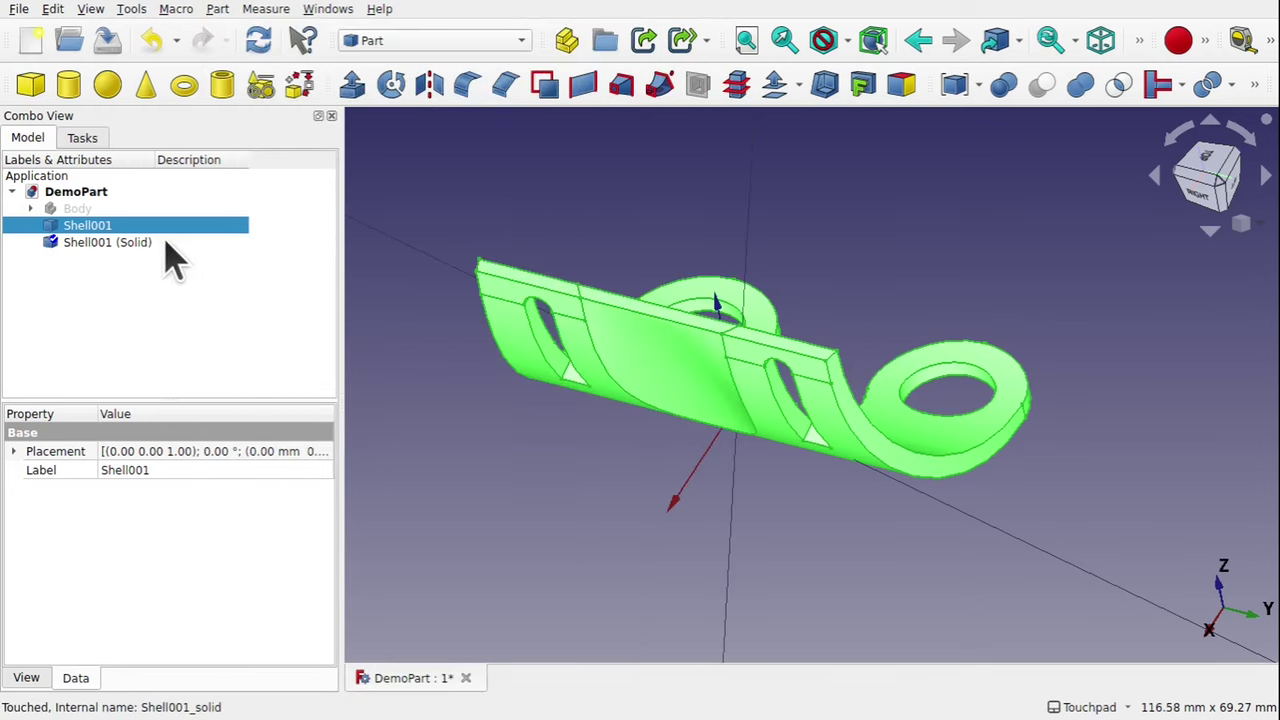
Select Shell001 (Solid) and examine the converted solid in the 3D view
click(124, 244)
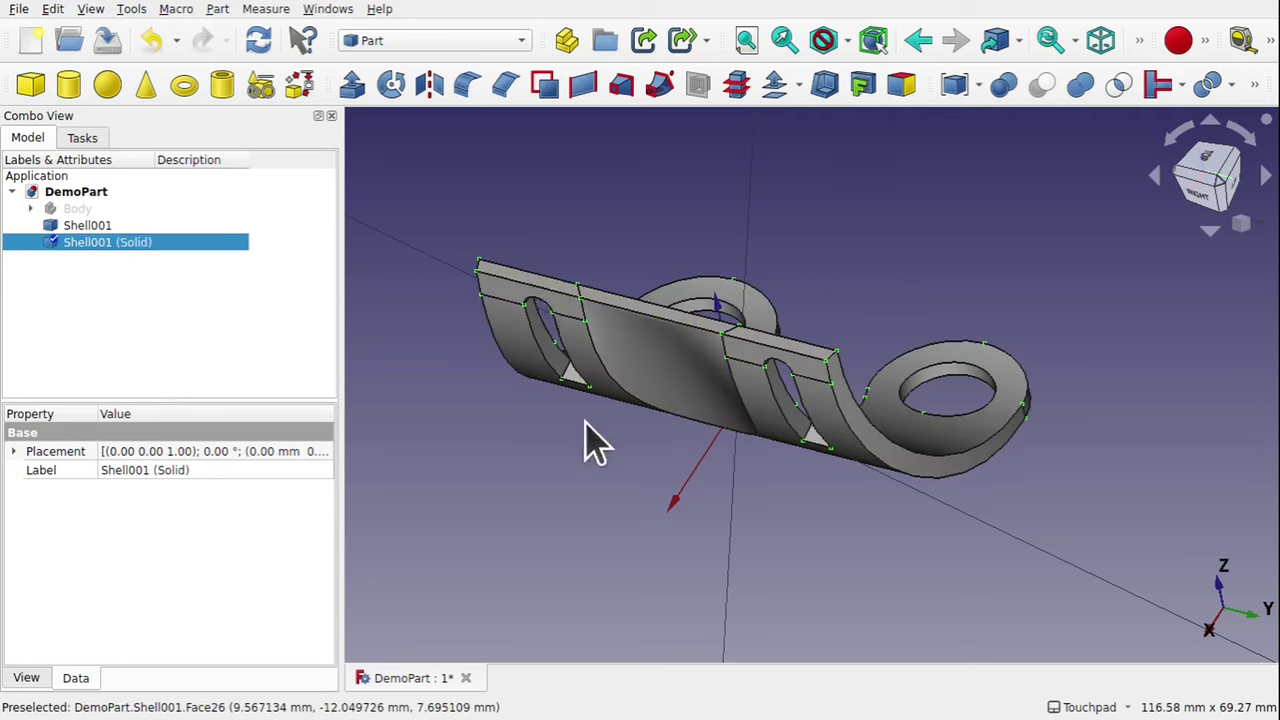
drag(586, 437, 466, 449)
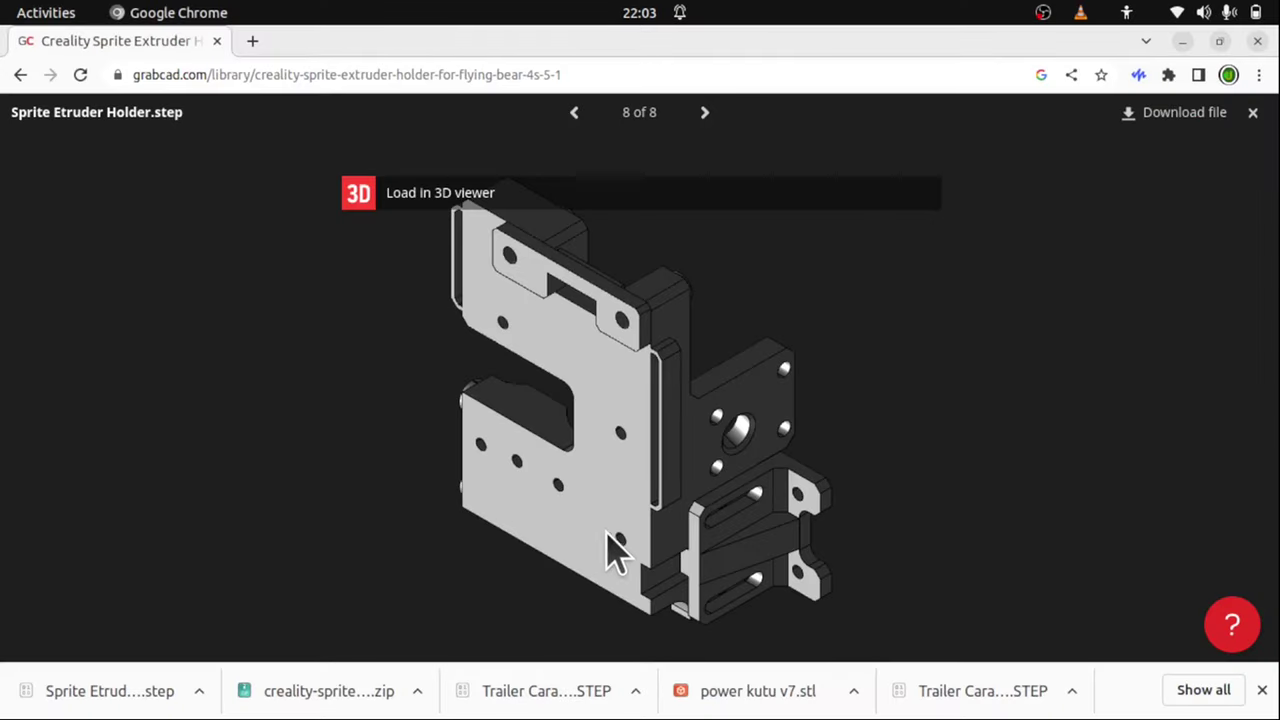
Switch to Chrome, go back to GrabCAD's "step" library results and browse the recent models
click(20, 76)
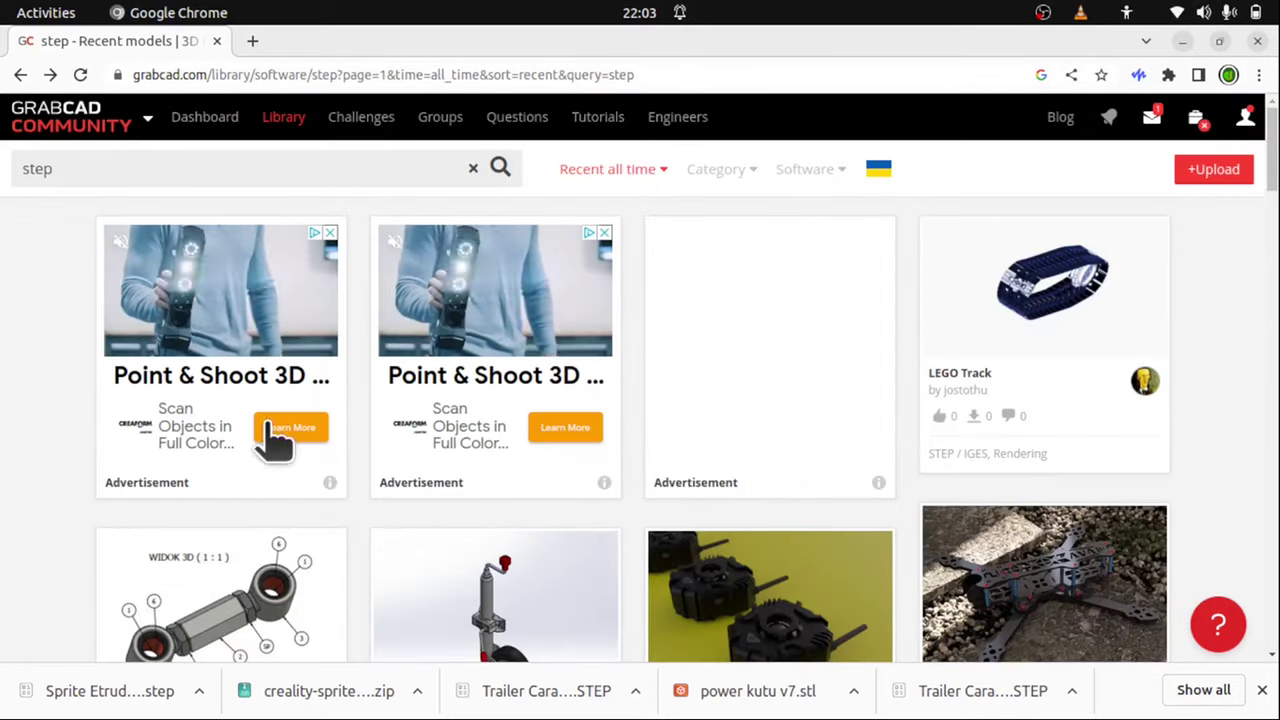
scroll(265, 470, down, 10)
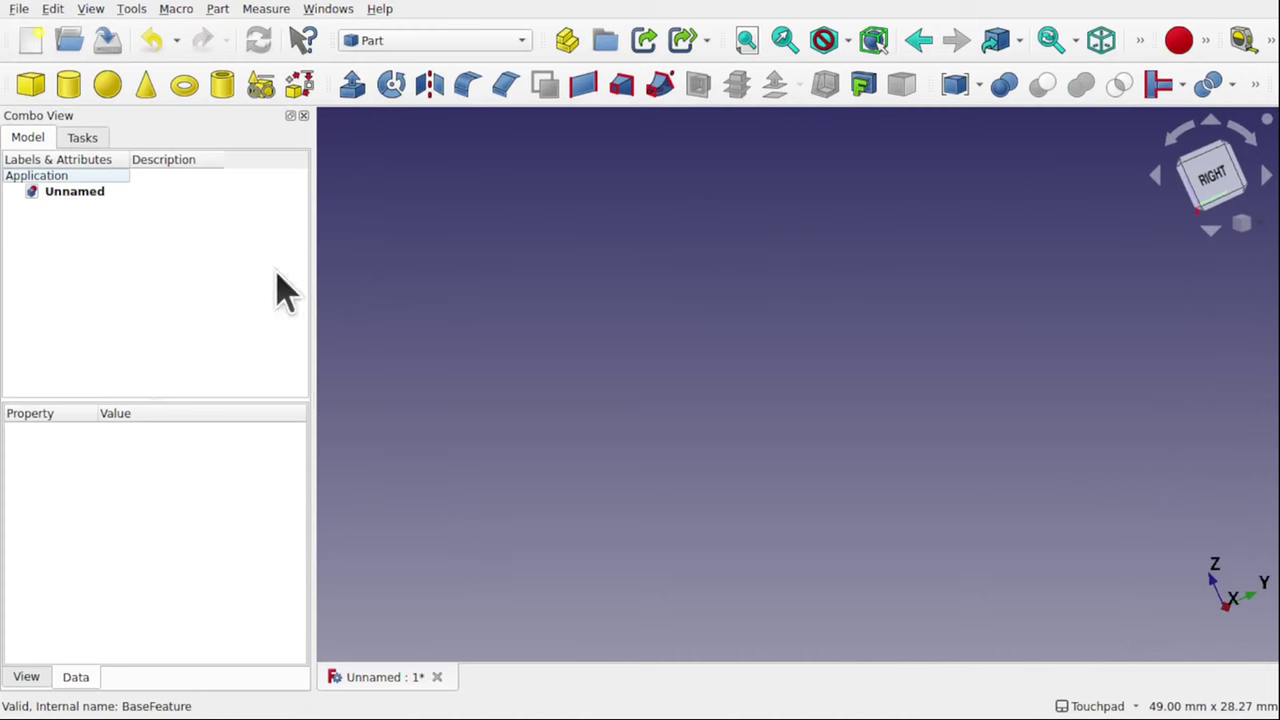
In FreeCAD, import Sprite Etruder Holder.step from the Downloads folder into the empty Unnamed document
click(20, 10)
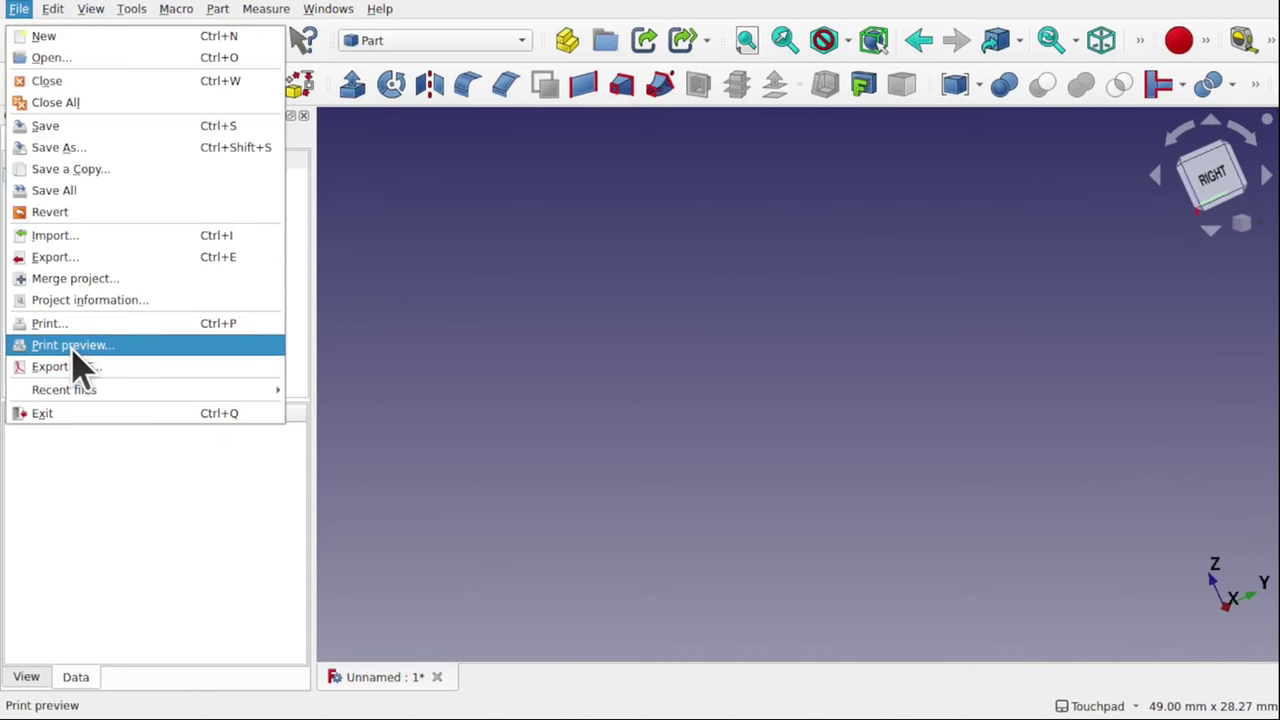
click(75, 237)
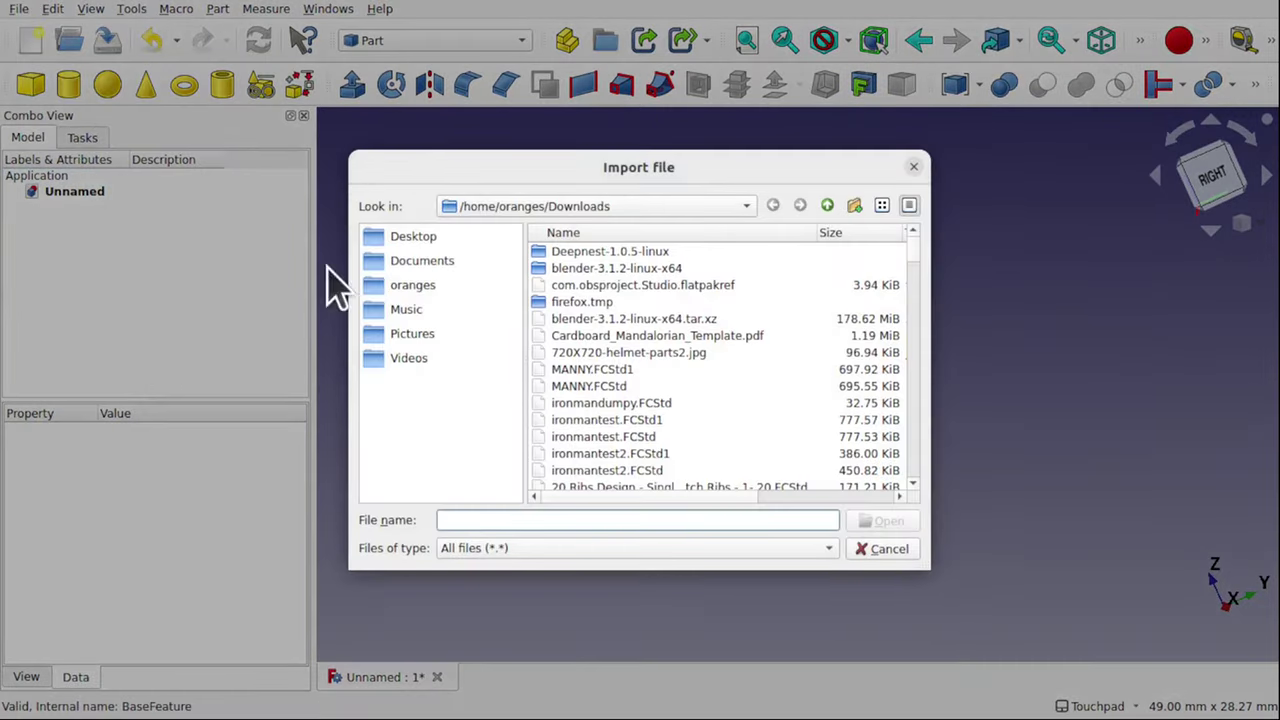
scroll(713, 460, down, 15)
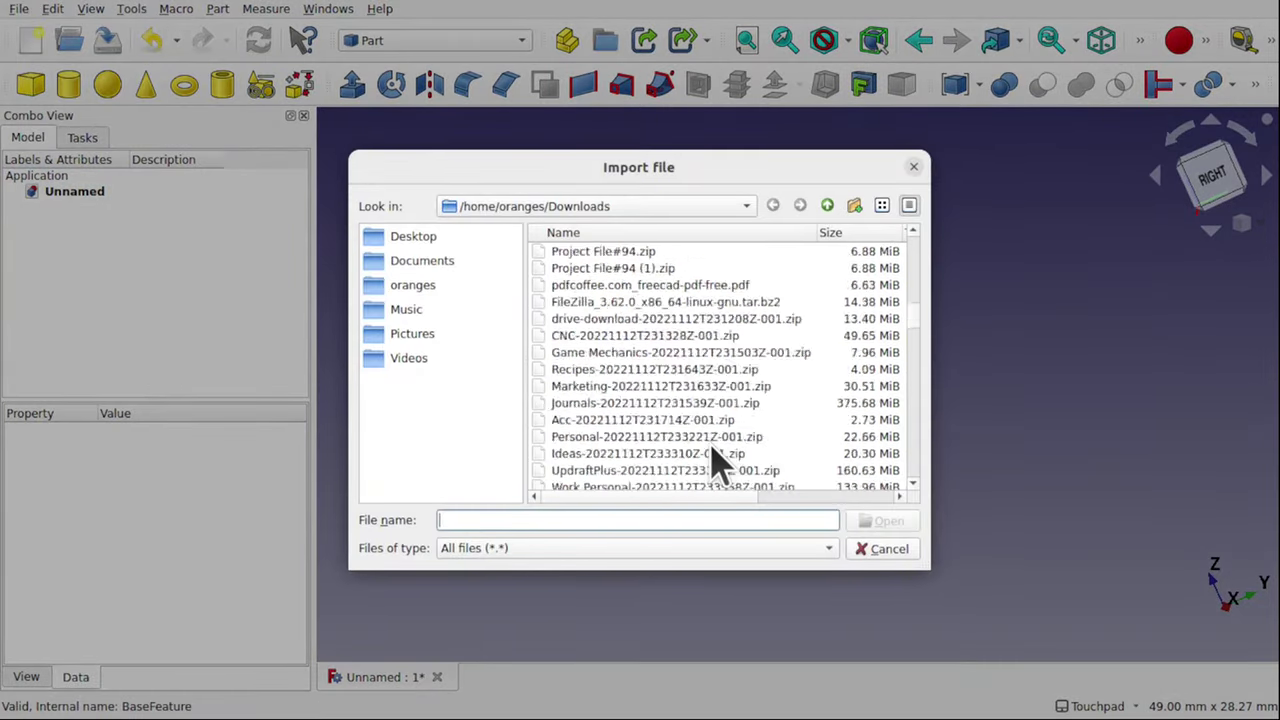
scroll(713, 460, down, 12)
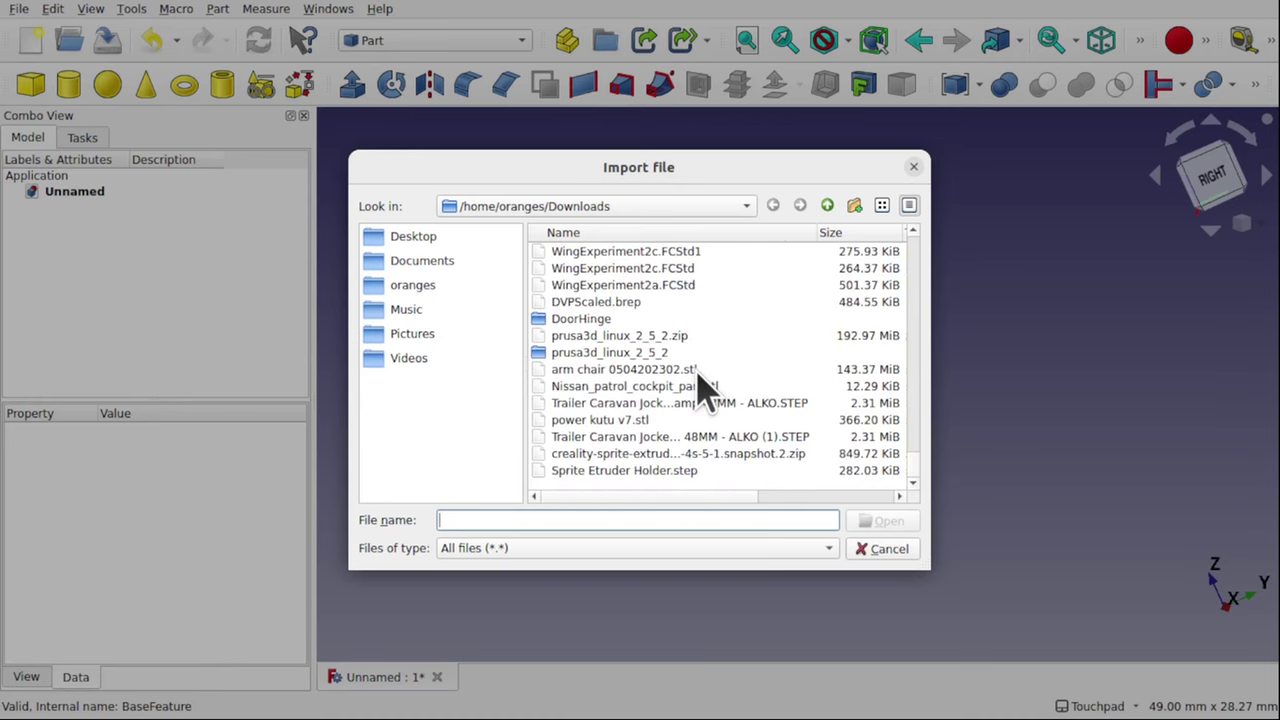
double_click(623, 471)
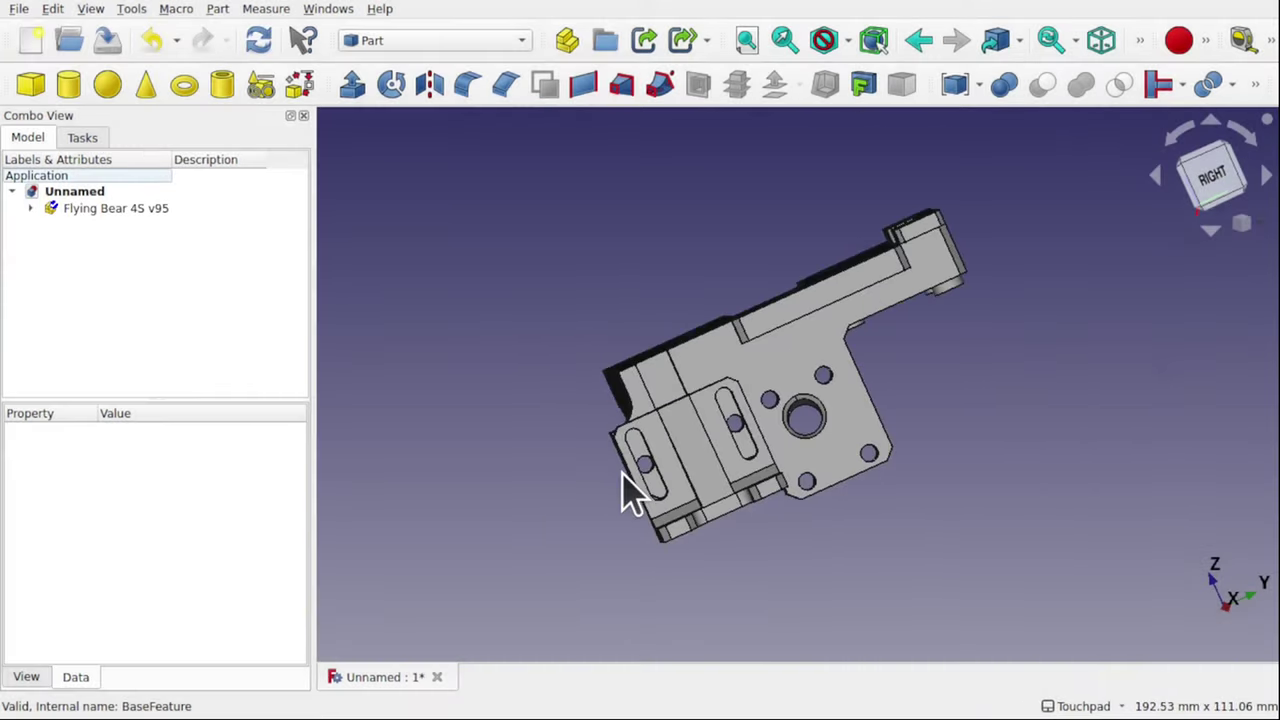
Examine the imported assembly and its nested parts BL_Touch_Holder, Cabel_Clamp and SOLID inside Flying Bear 4S v95 > Creality_Sprite_Holder
middle_drag(622, 477, 848, 352)
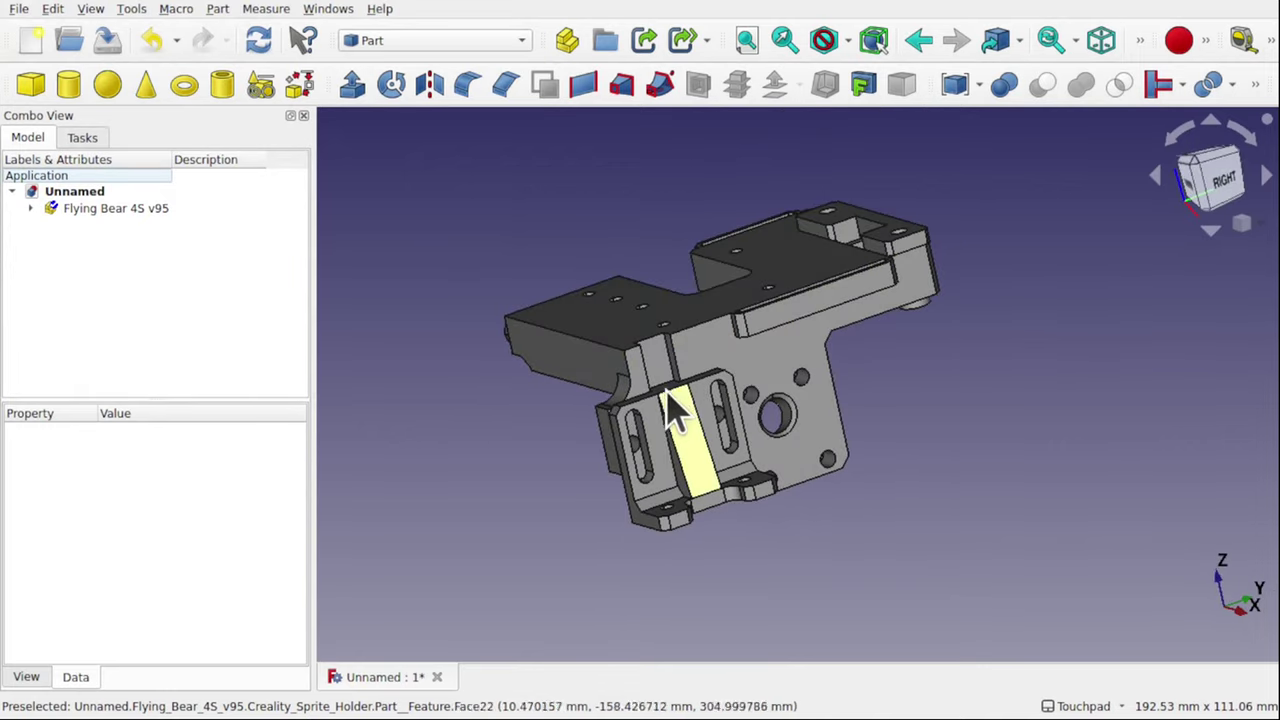
middle_drag(790, 262, 940, 342)
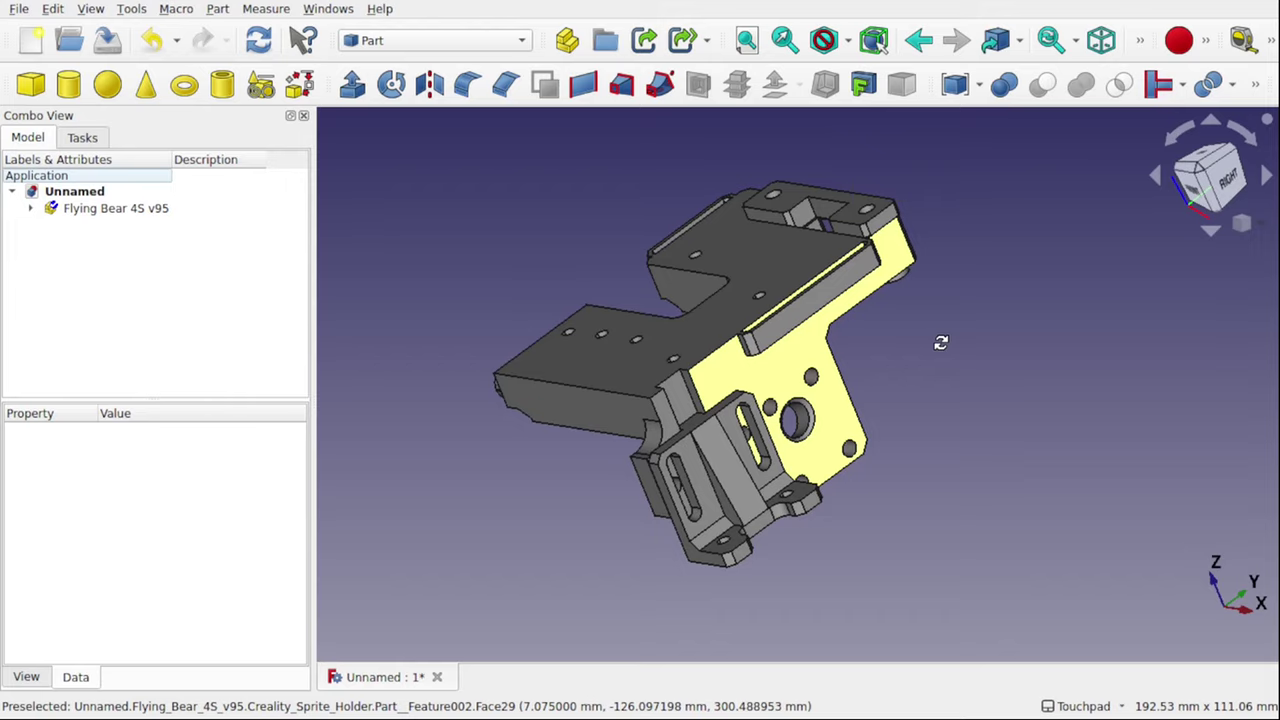
middle_drag(940, 342, 948, 346)
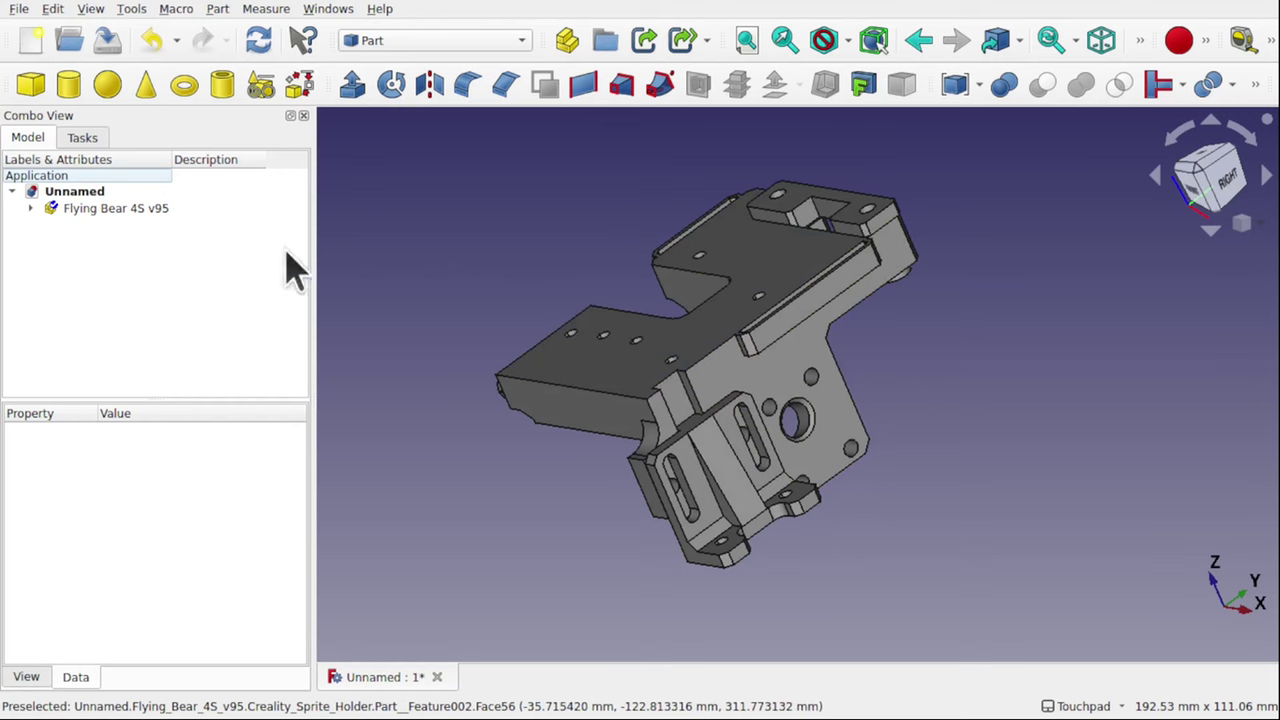
click(62, 212)
click(31, 209)
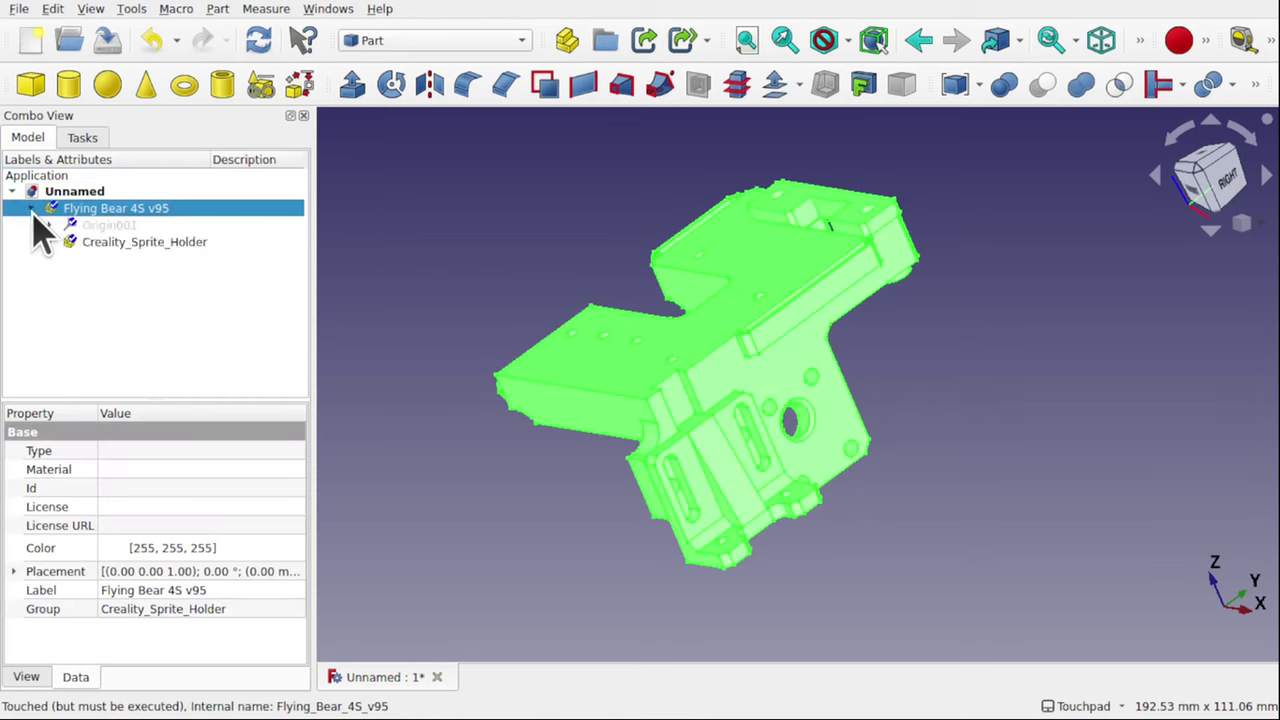
click(127, 243)
middle_drag(600, 330, 720, 320)
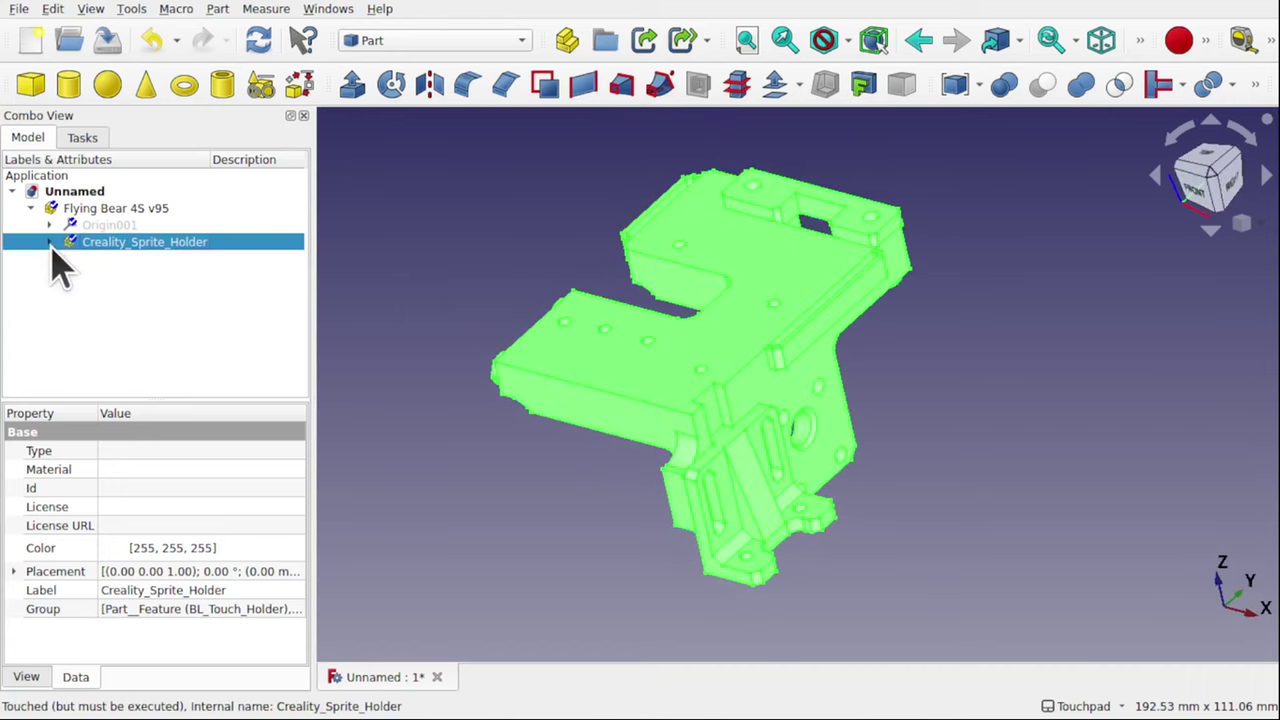
click(50, 243)
click(135, 276)
click(130, 305)
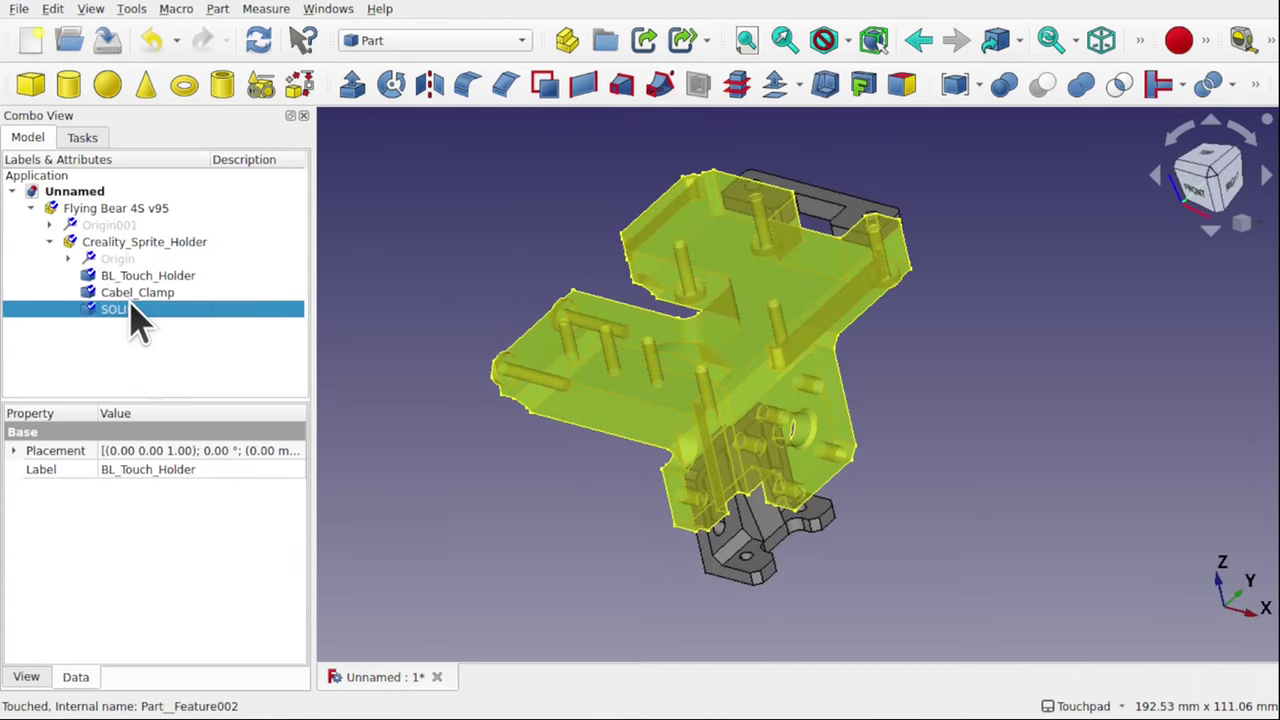
click(125, 292)
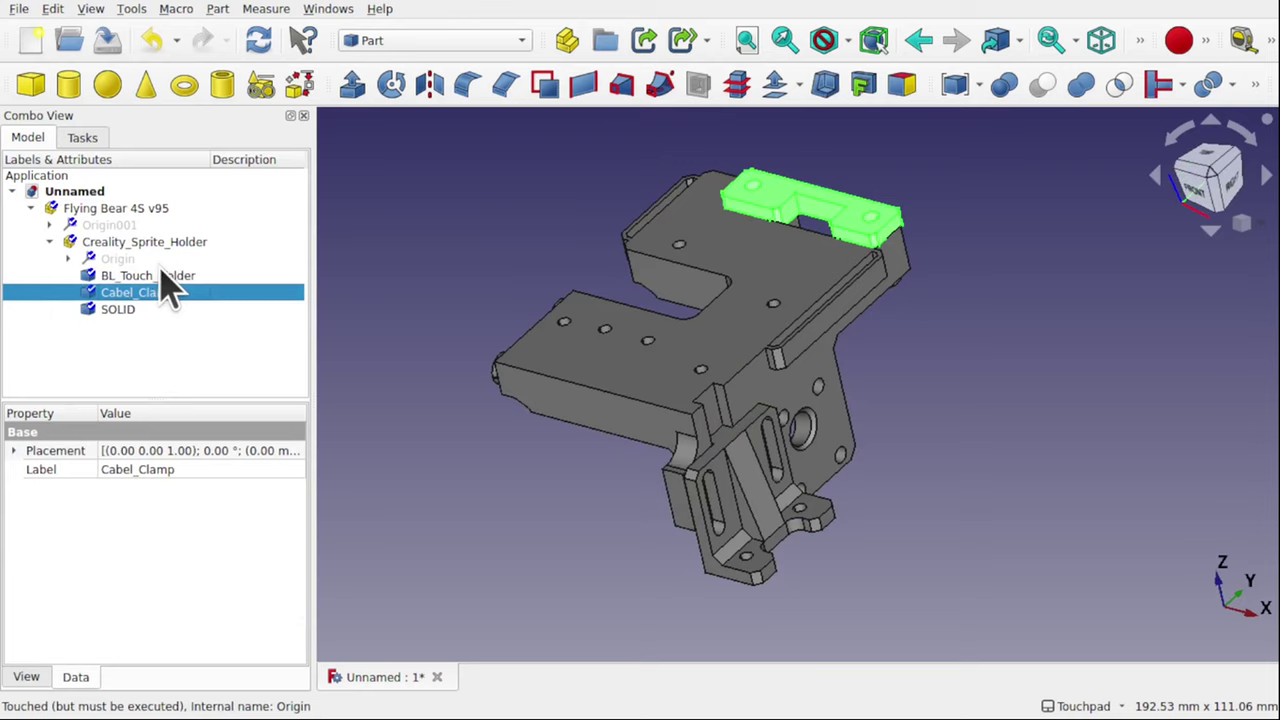
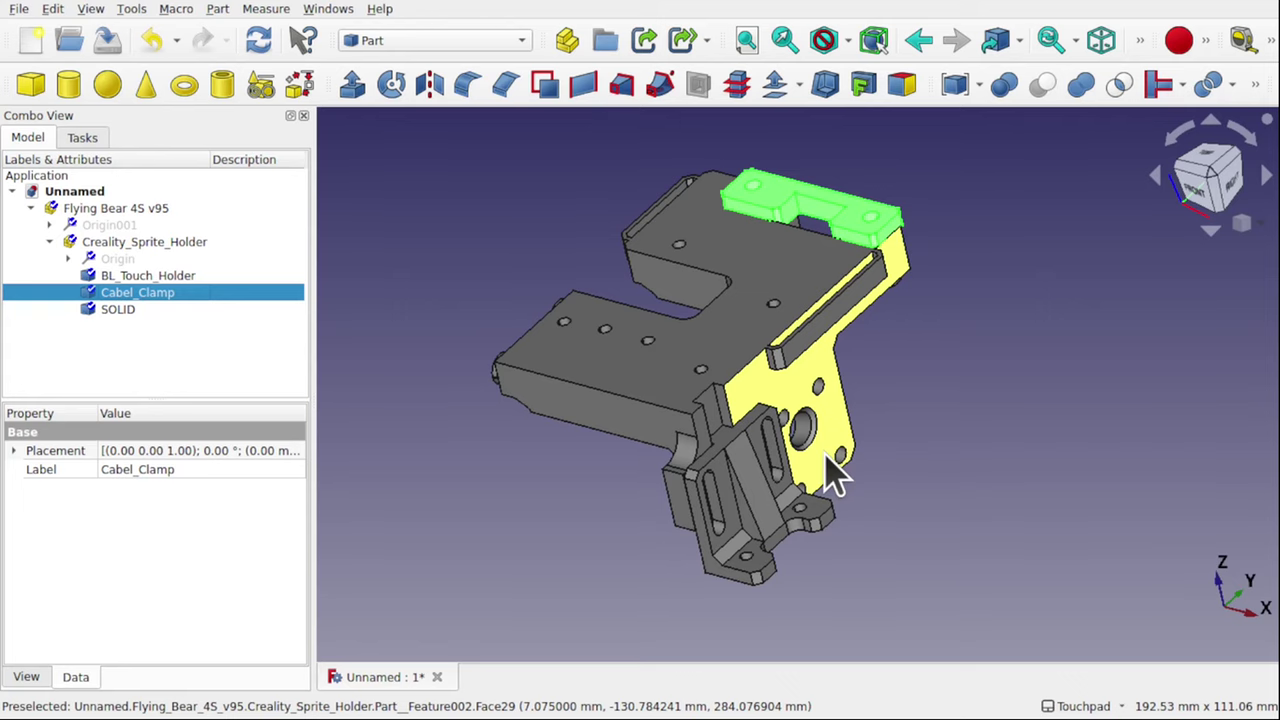
Switch to the Part Design workbench, return to the model tree and clear the Cabel_Clamp selection
scroll(835, 475, up, 5)
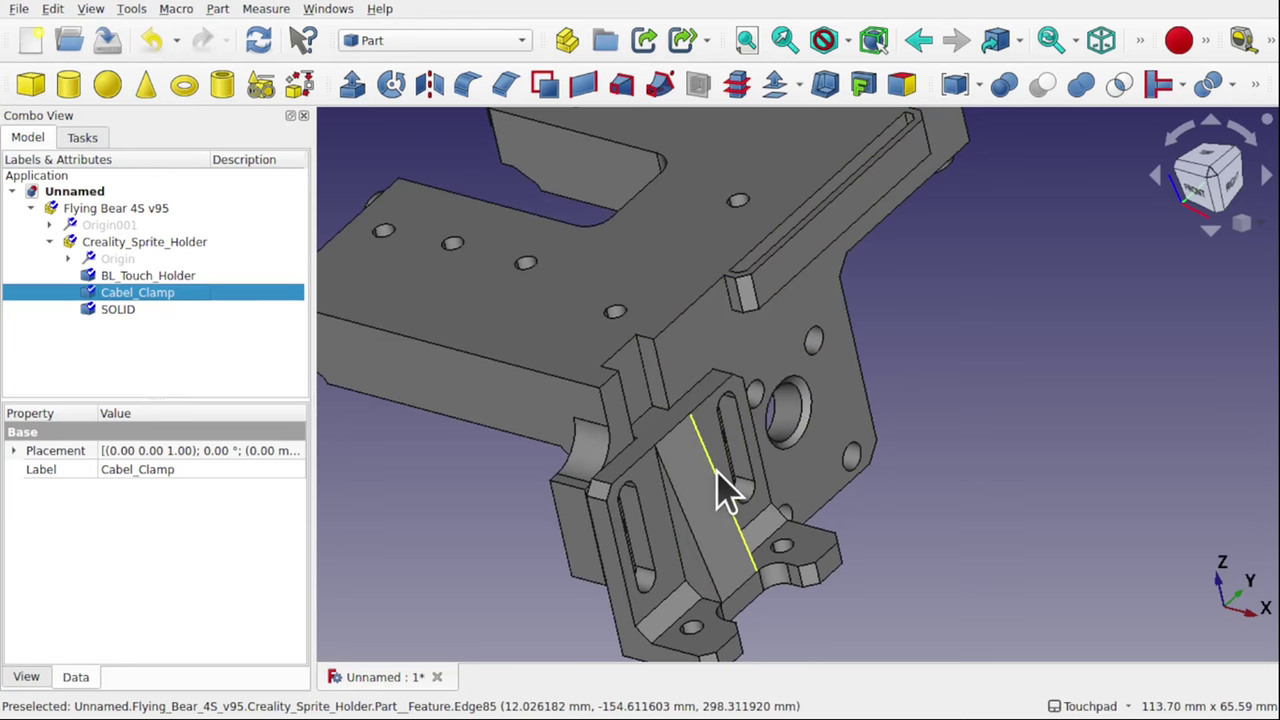
shift+drag(725, 490, 680, 557)
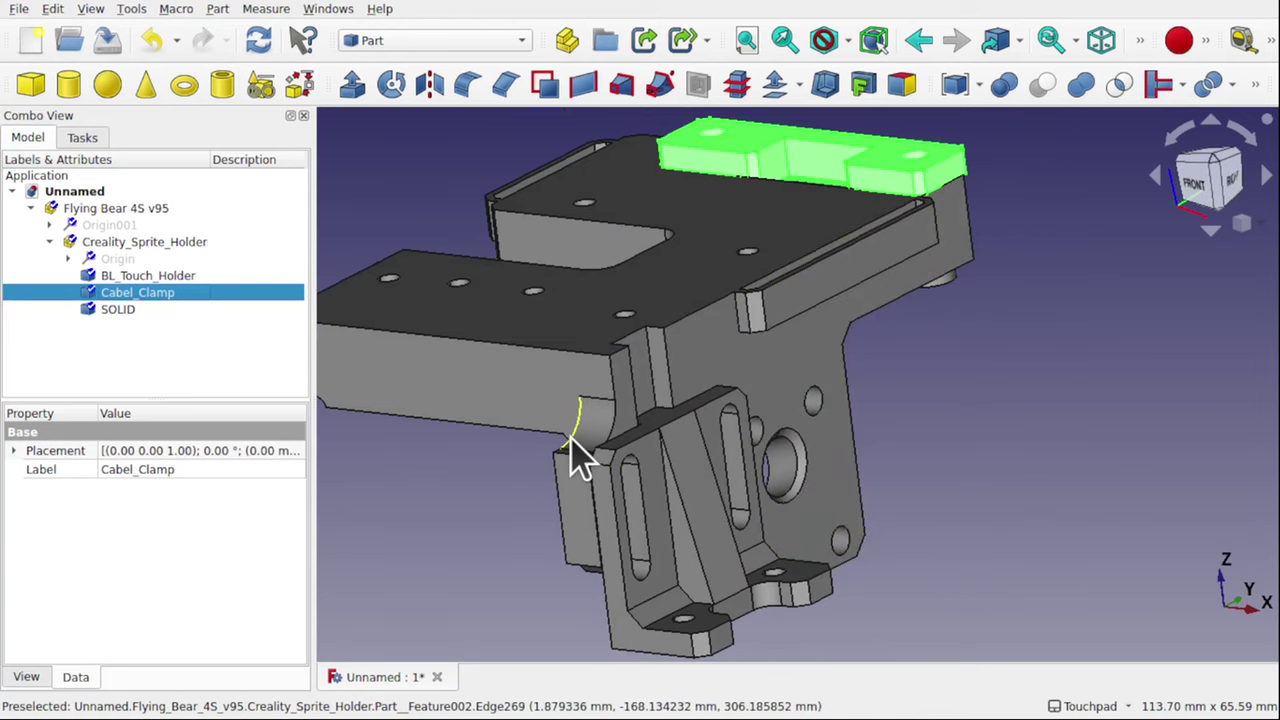
click(431, 45)
click(410, 327)
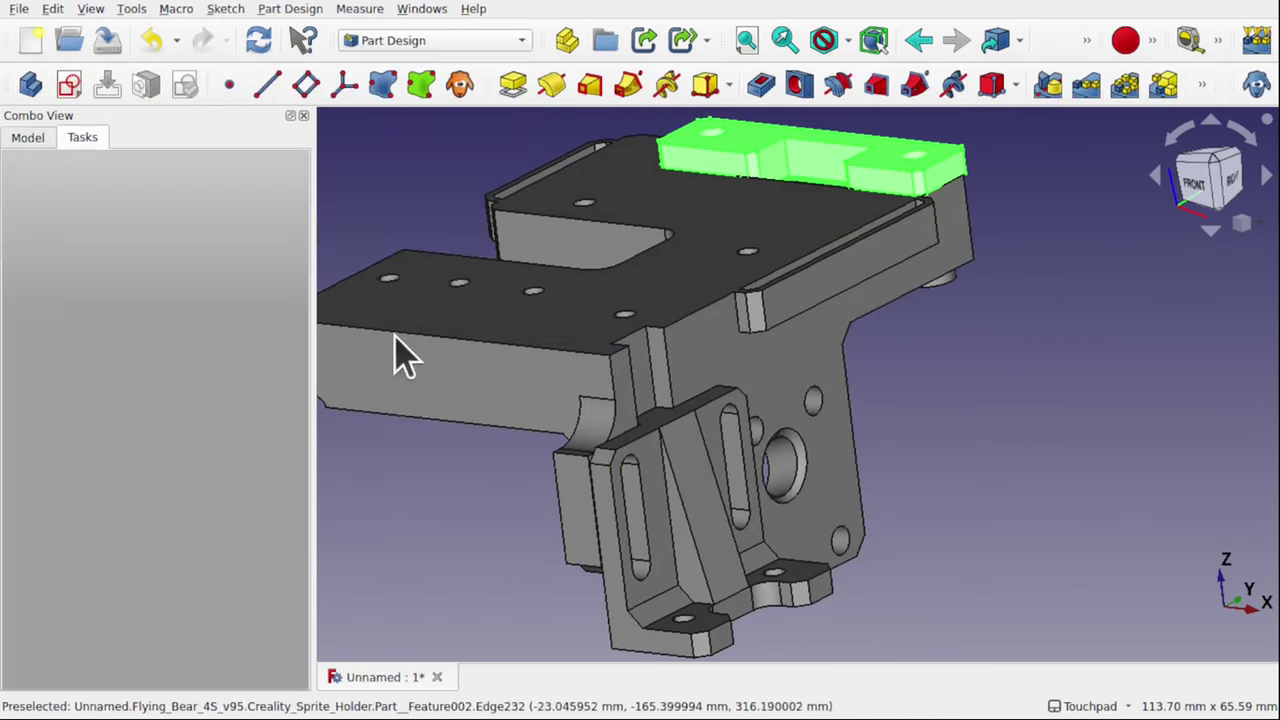
click(22, 140)
click(109, 340)
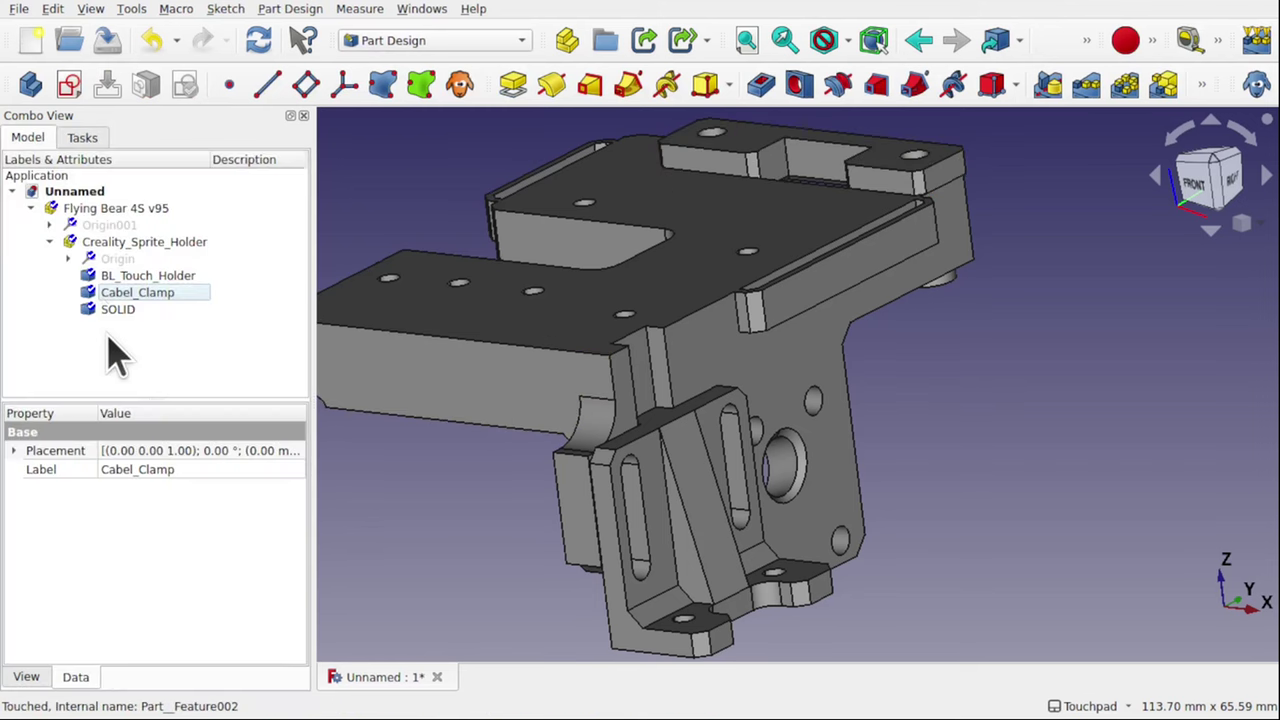
Move BL_Touch_Holder out of Creality_Sprite_Holder to the document's root level and collapse the Flying Bear 4S v95 group
click(113, 310)
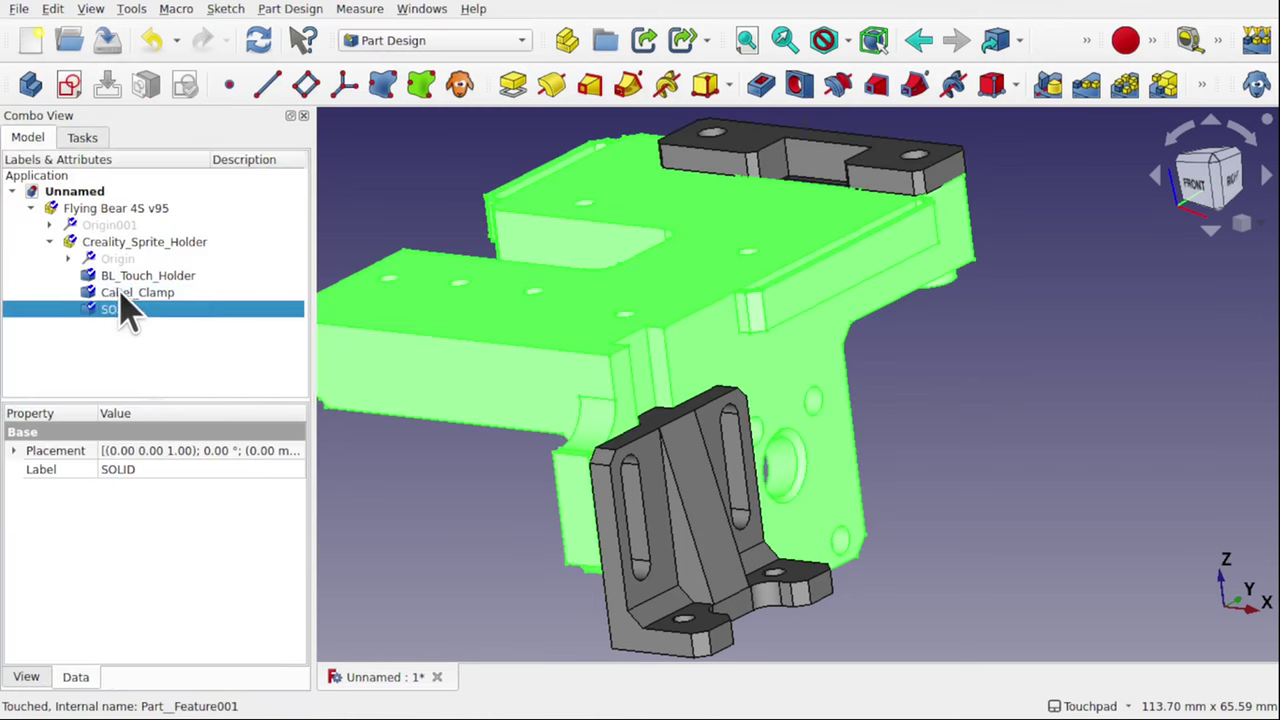
click(120, 293)
click(123, 276)
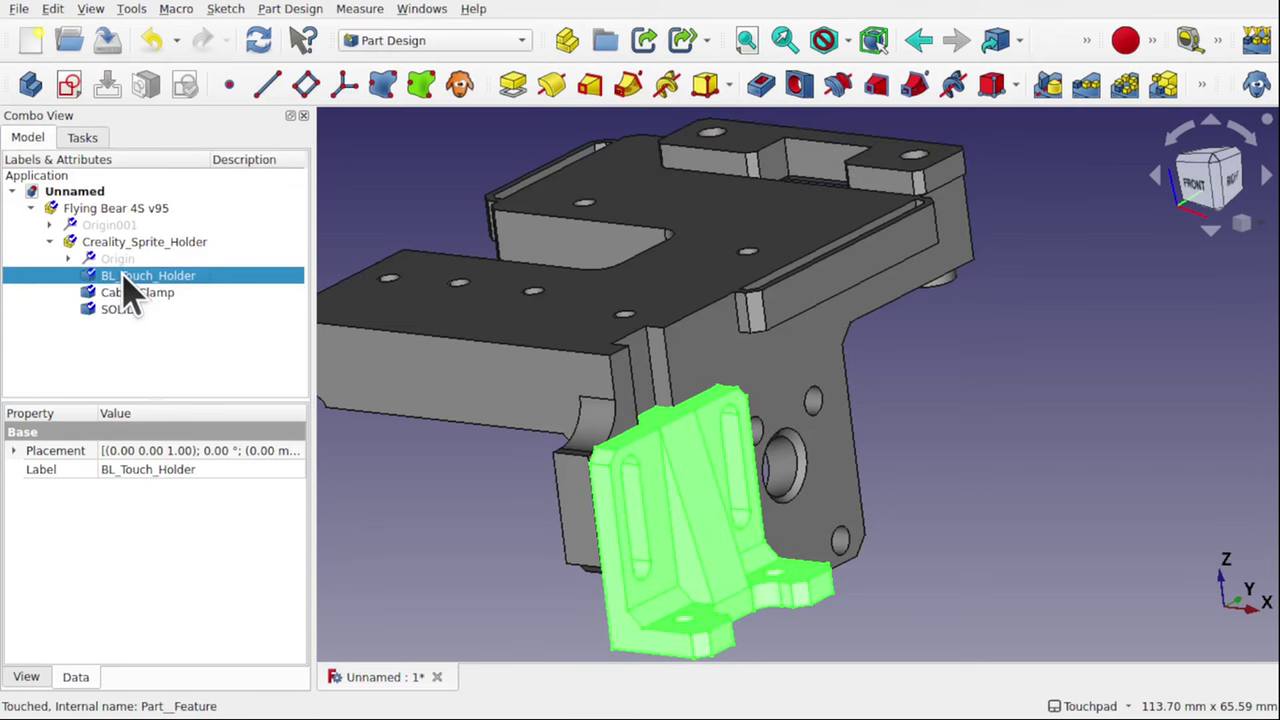
drag(123, 280, 90, 197)
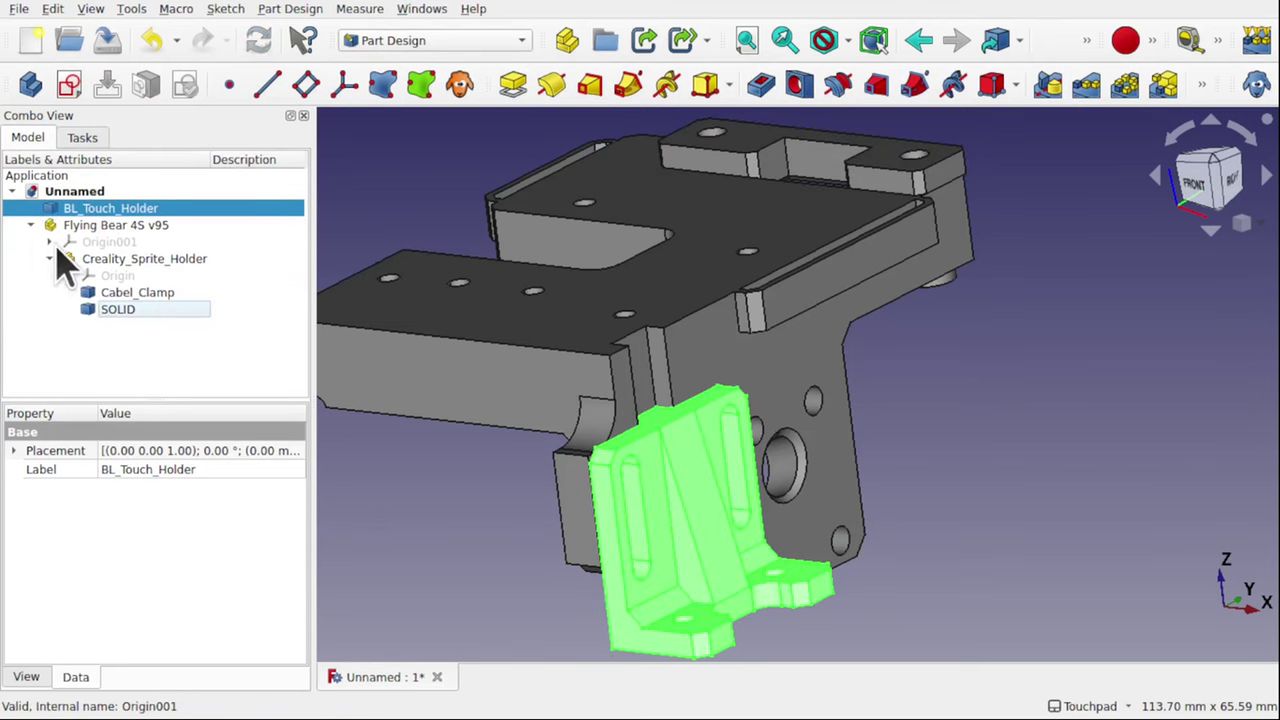
click(30, 226)
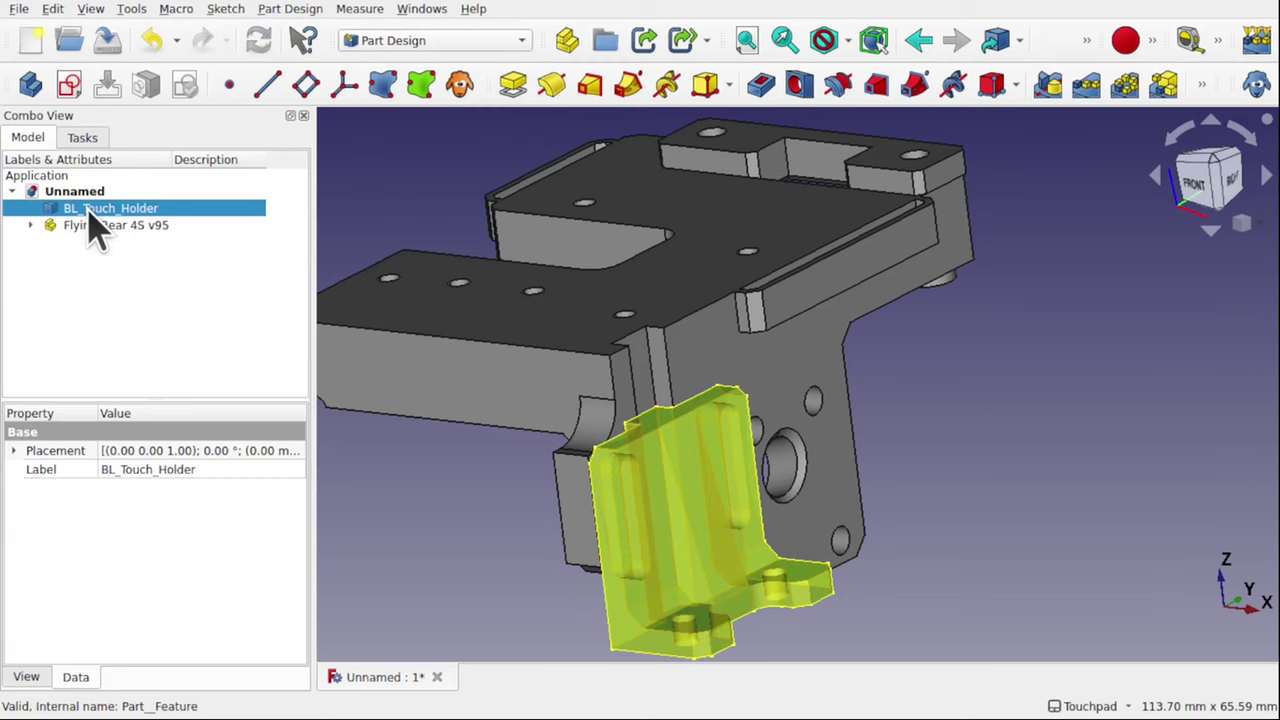
Create a new body and place BL_Touch_Holder in it as its base feature
click(10, 200)
click(30, 84)
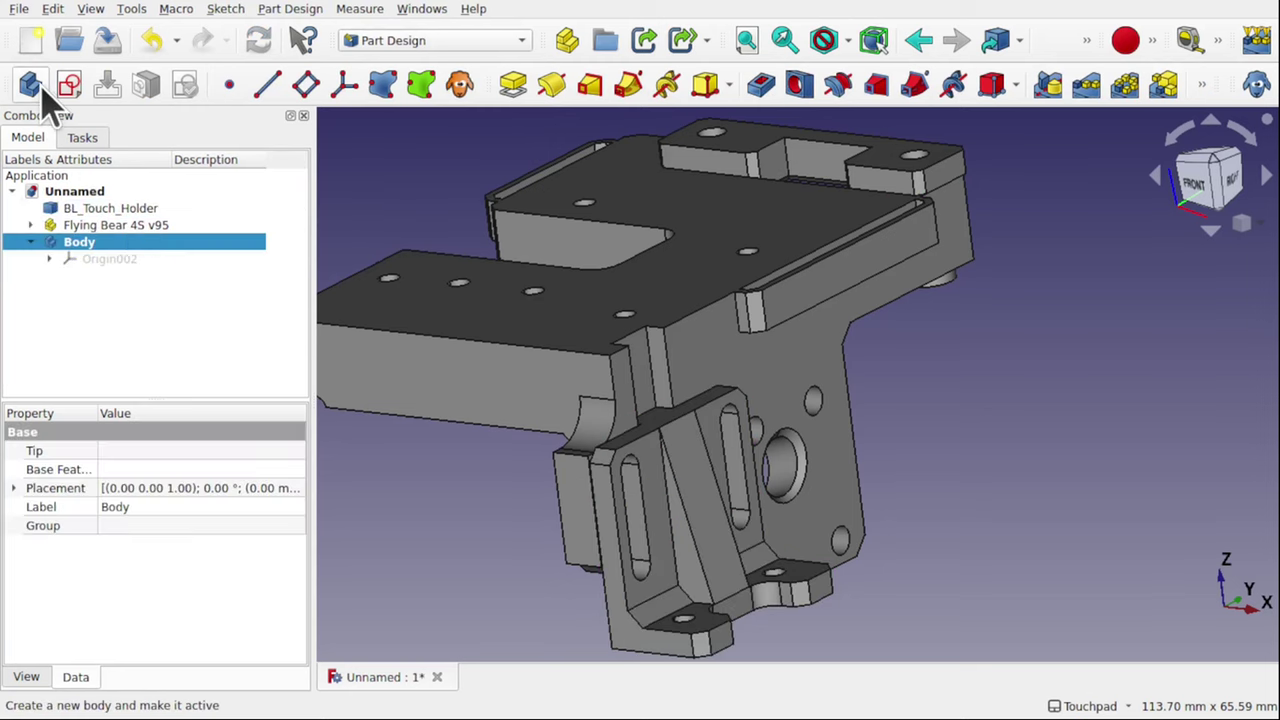
drag(93, 213, 88, 243)
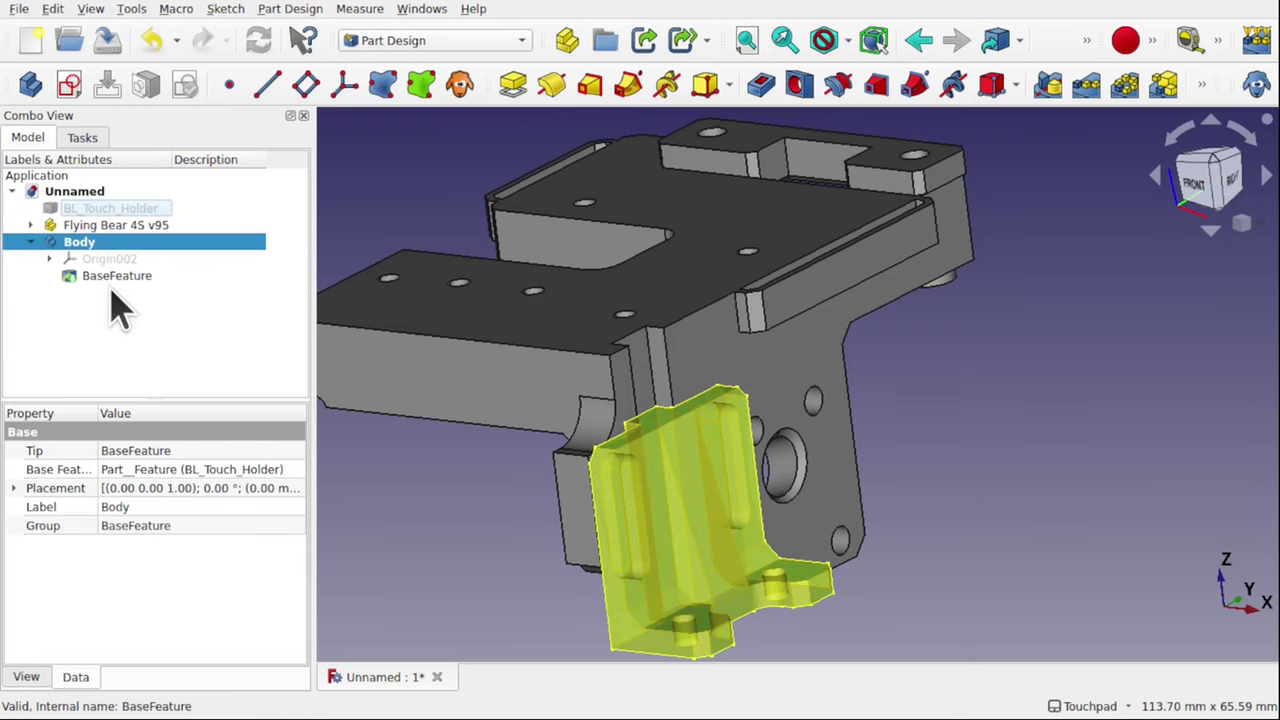
Delete the BaseFeature from Body
click(116, 279)
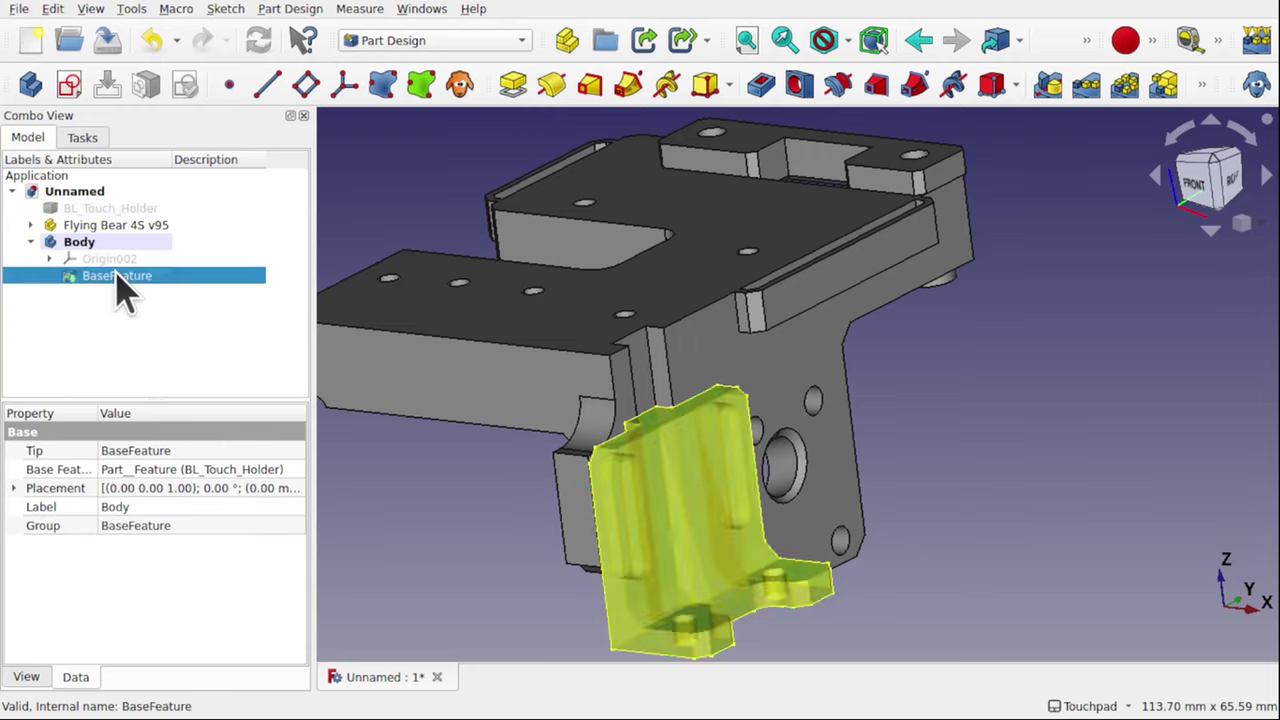
key(Delete)
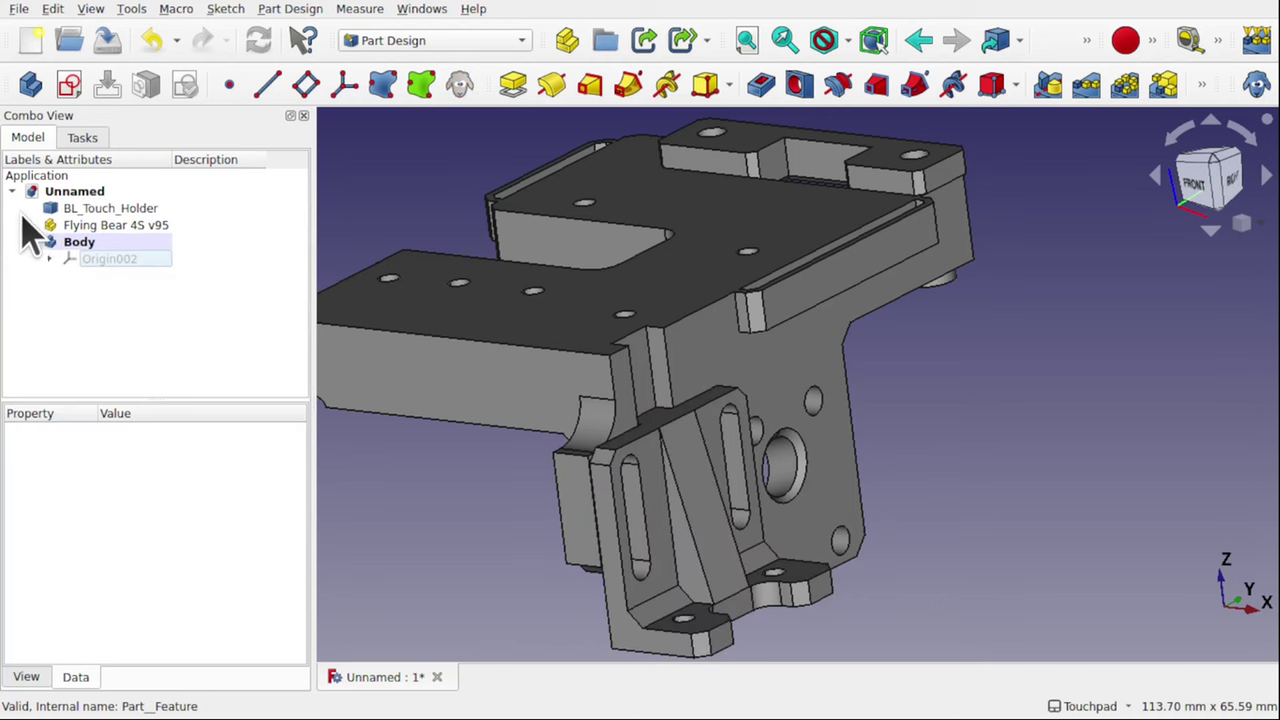
Try to move the nested Cabel_Clamp directly from Creality_Sprite_Holder into Body
click(30, 225)
click(120, 293)
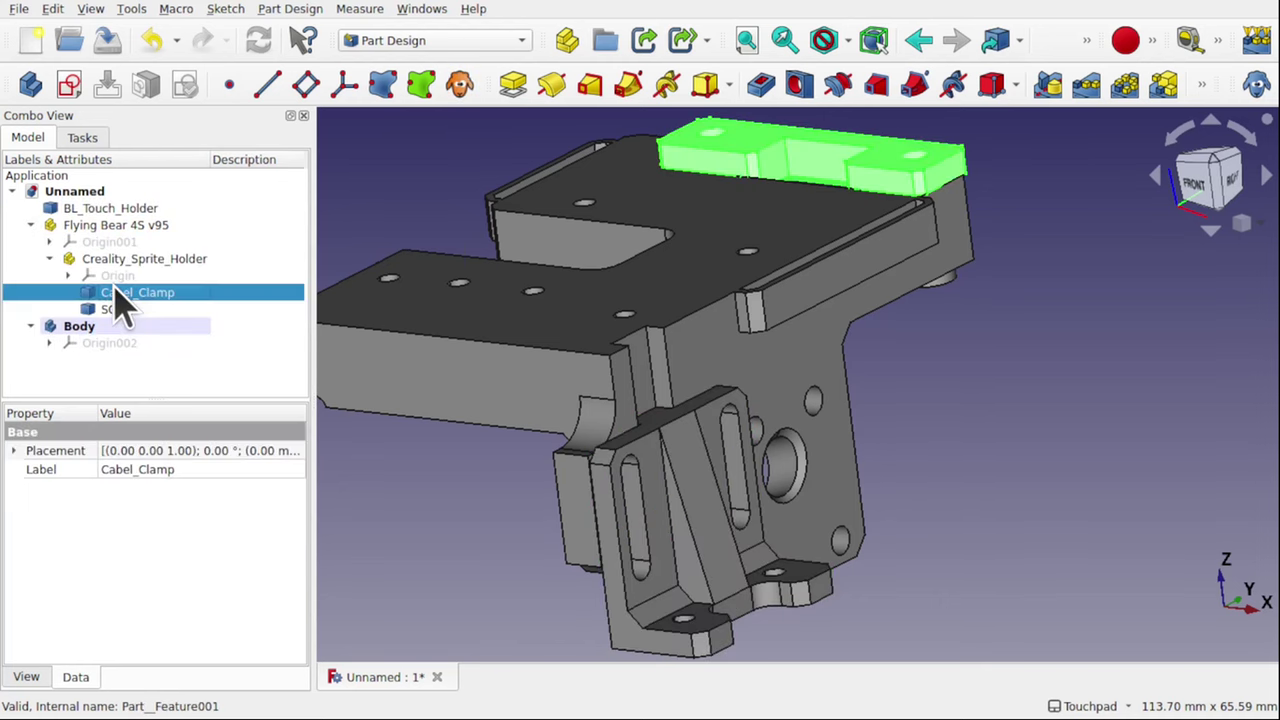
drag(118, 298, 120, 343)
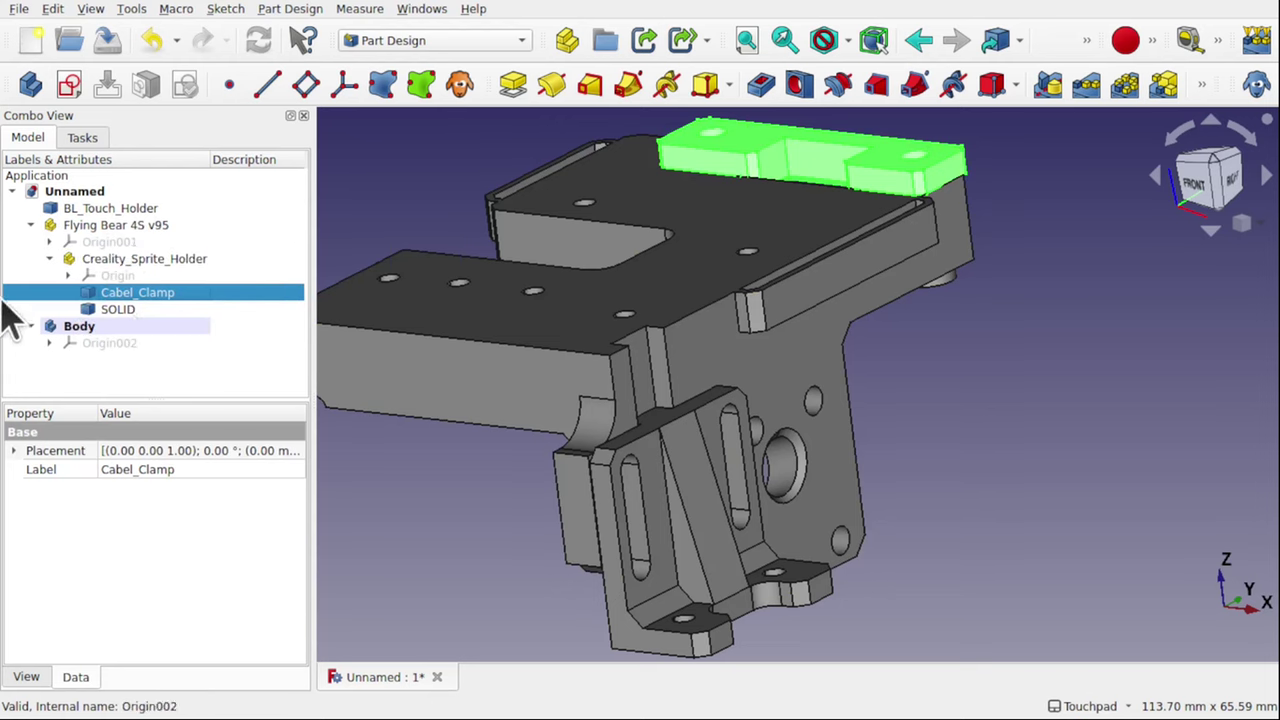
click(28, 225)
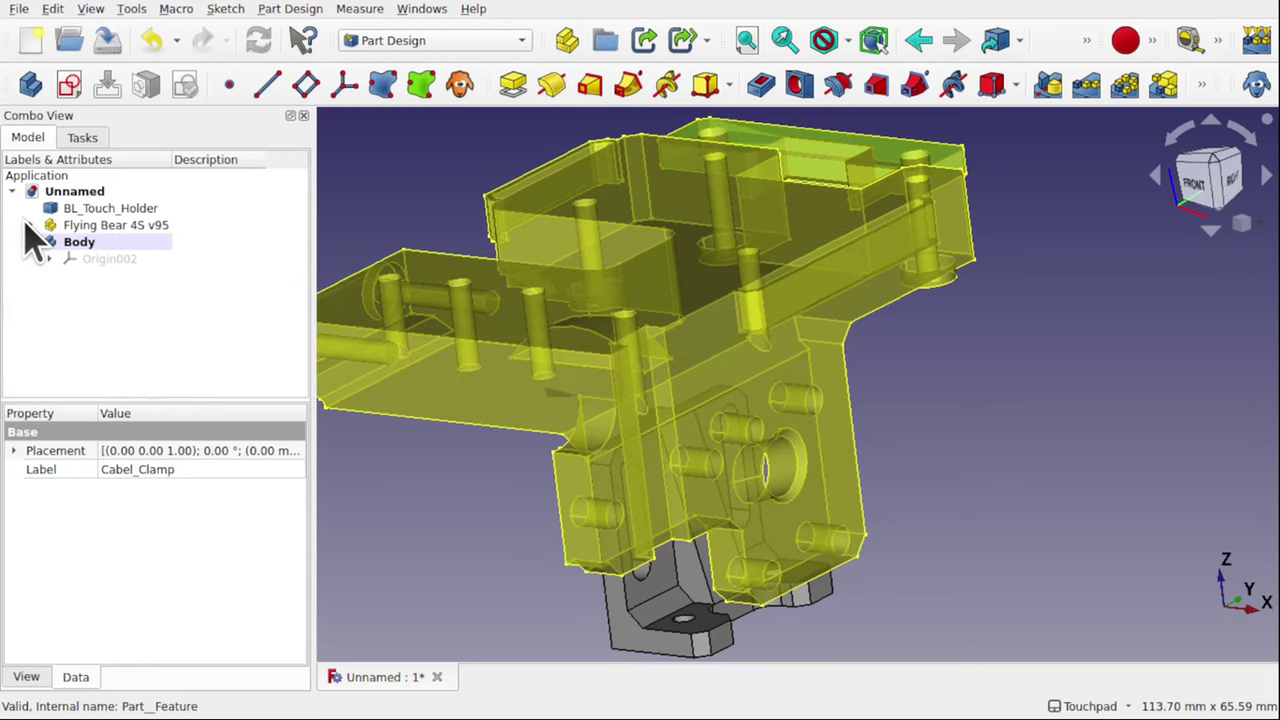
click(293, 12)
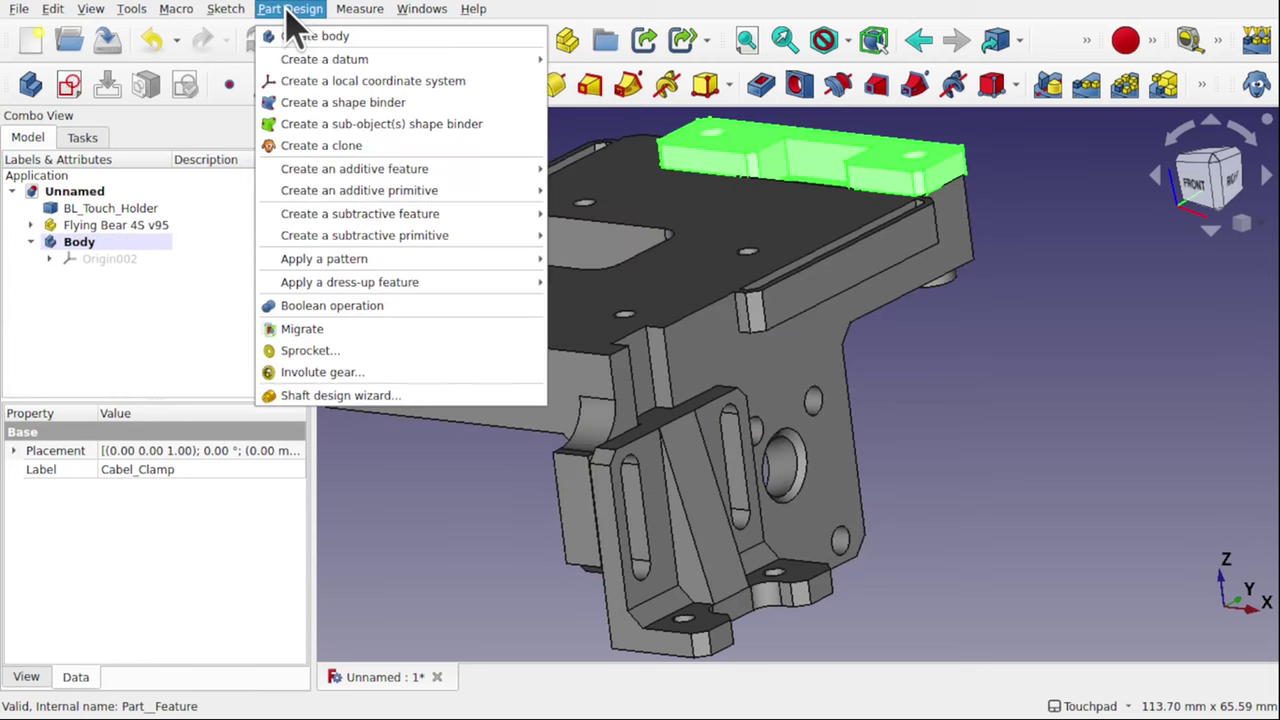
mouse_move(322, 285)
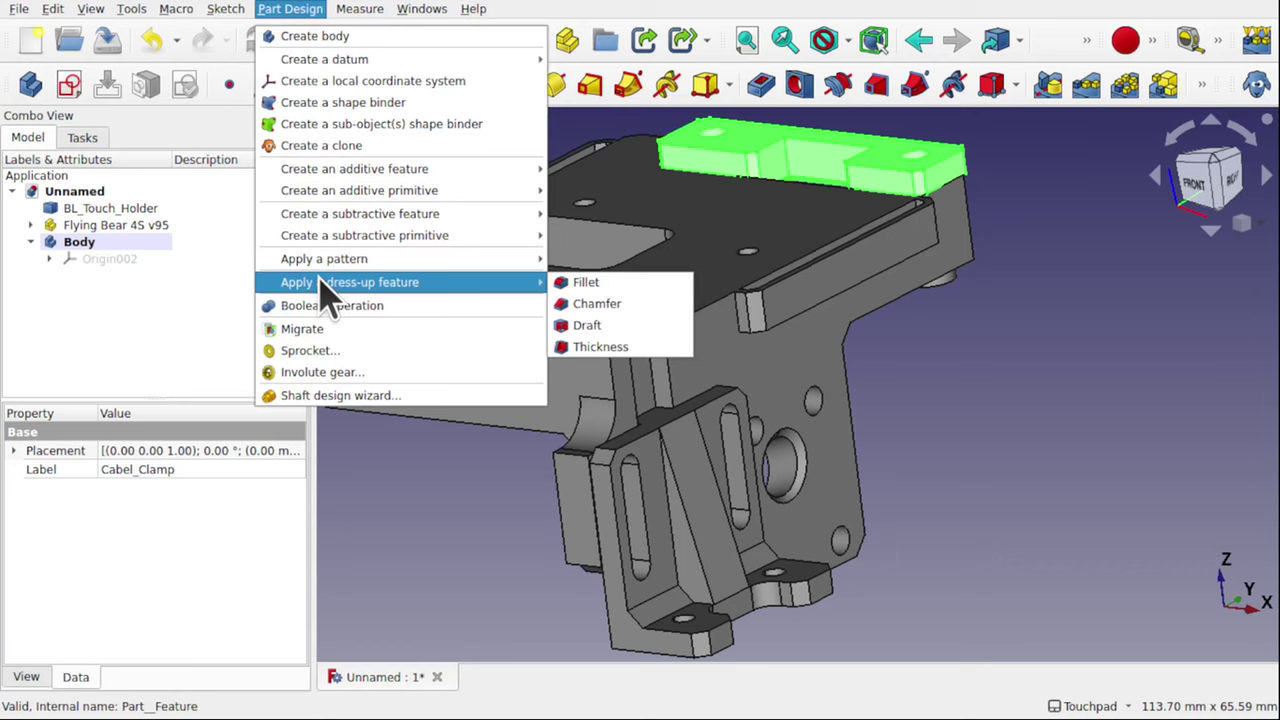
click(295, 12)
Switch to the Part workbench and hide the SOLID and Cabel_Clamp parts, leaving only BL_Touch_Holder displayed
click(432, 46)
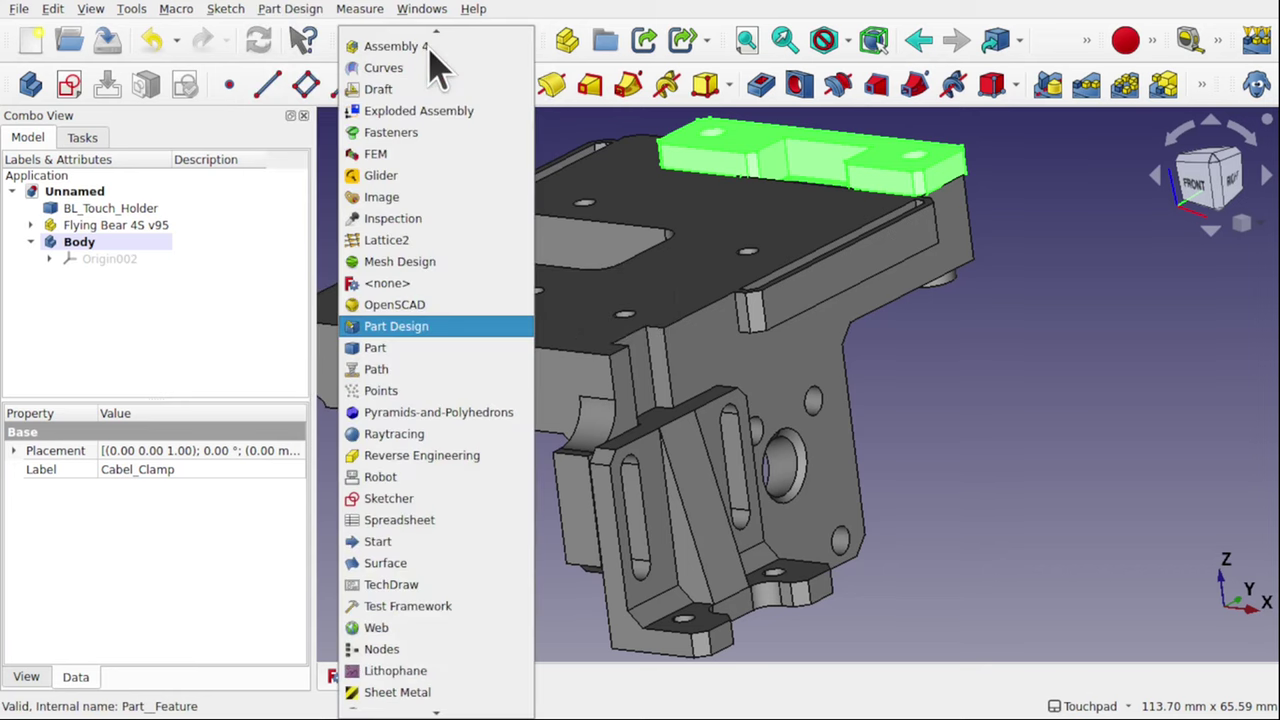
click(455, 348)
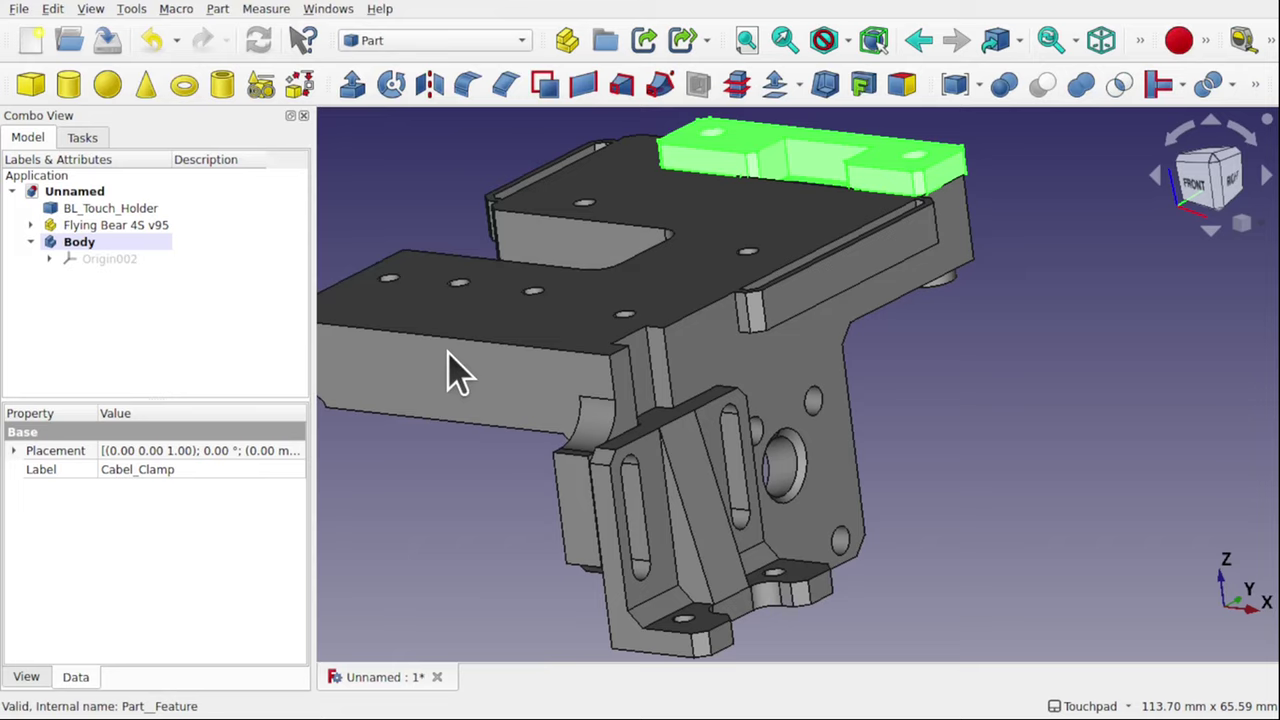
click(125, 209)
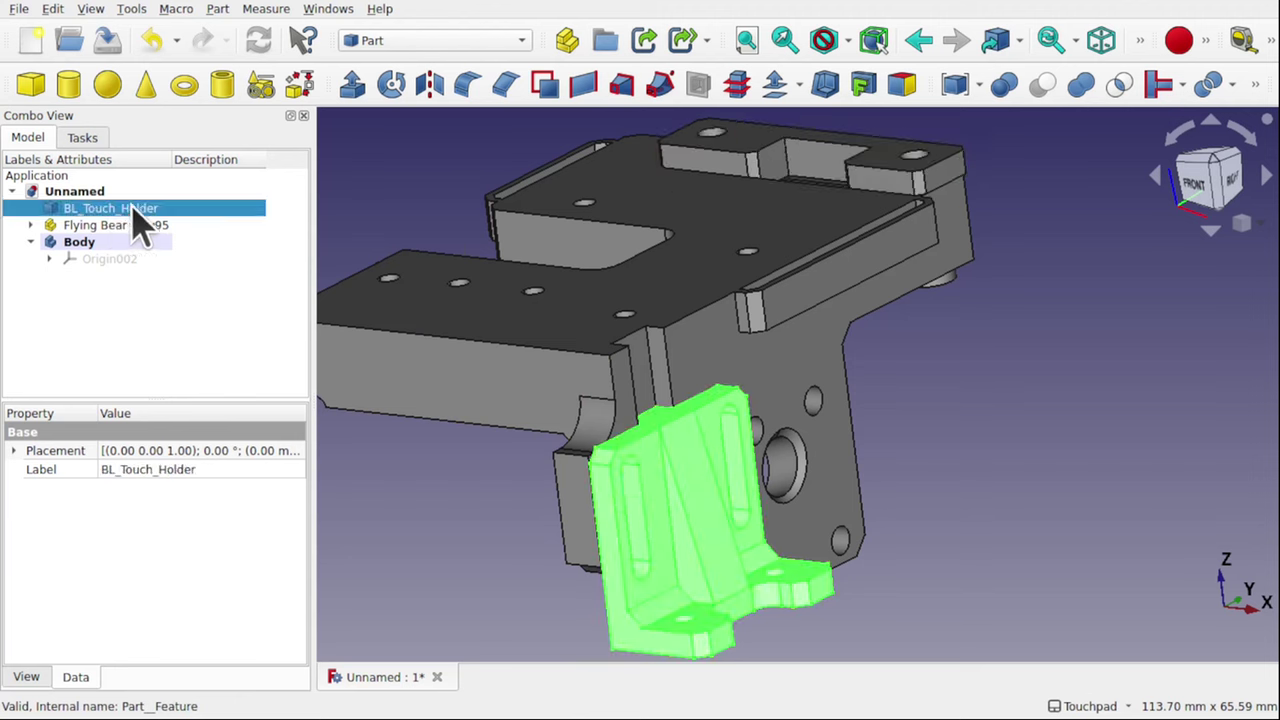
drag(690, 548, 780, 450)
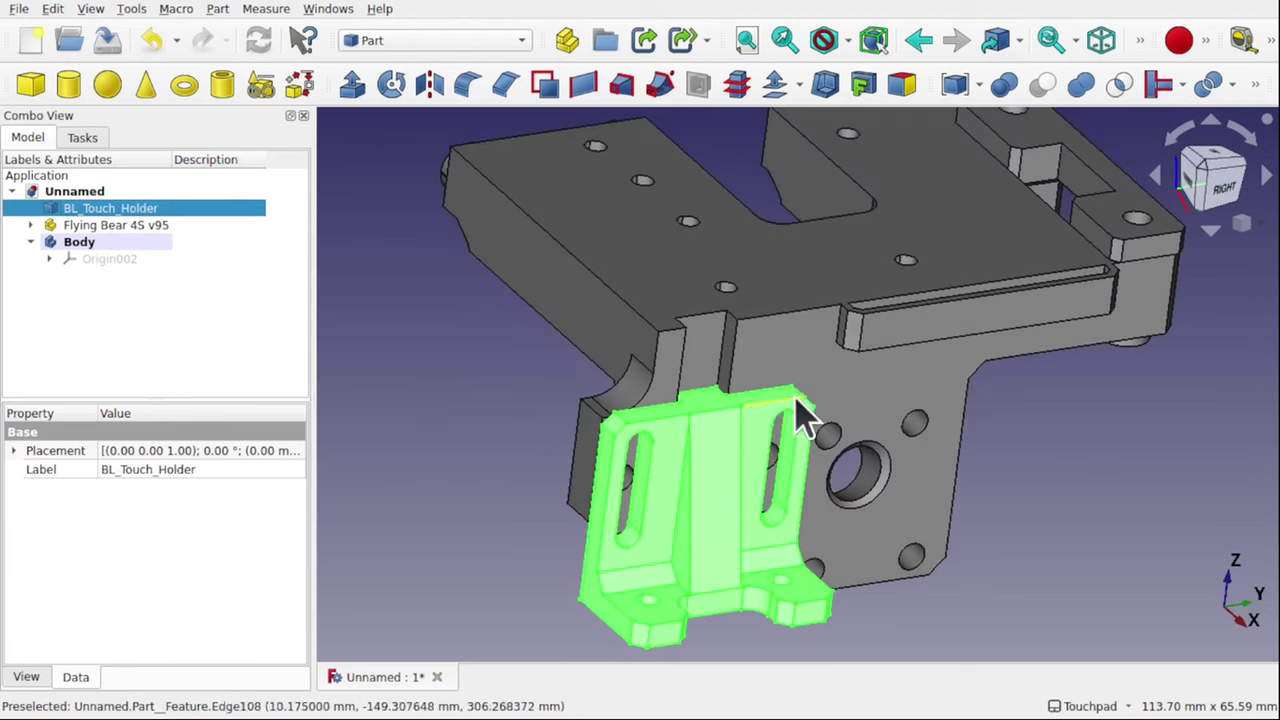
click(833, 383)
key(space)
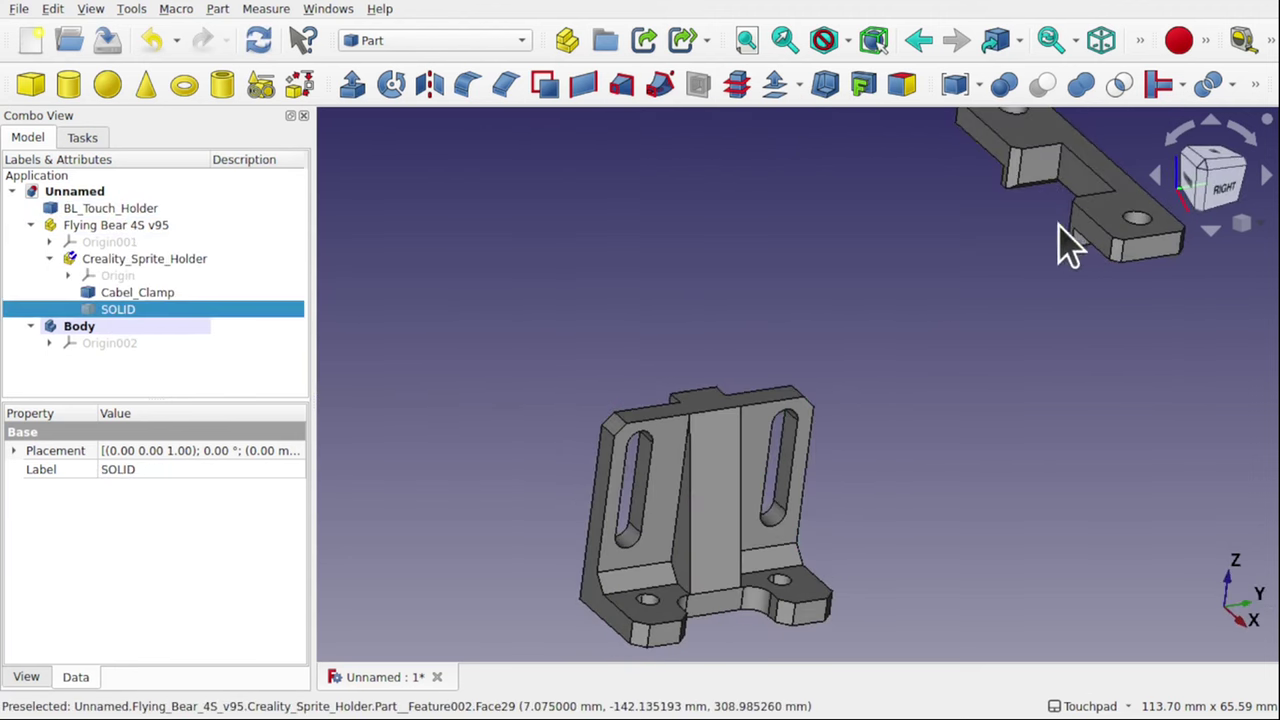
click(1106, 241)
key(space)
shift+drag(871, 560, 754, 360)
scroll(743, 417, up, 3)
mouse_move(743, 417)
alt+mouse_down()
mouse_move(869, 477)
mouse_move(714, 434)
mouse_move(763, 423)
alt+mouse_up()
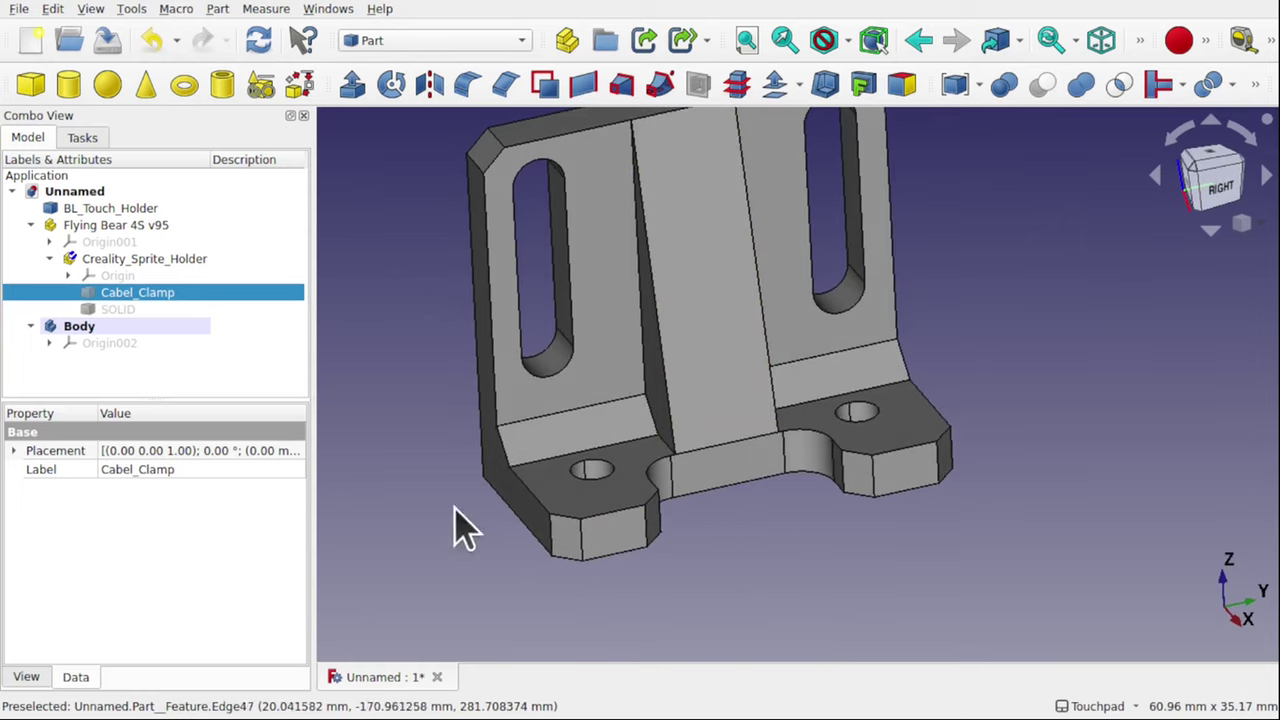
Defeature the flat end face between the two chamfers on BL_Touch_Holder's foot on the -Y side
click(624, 543)
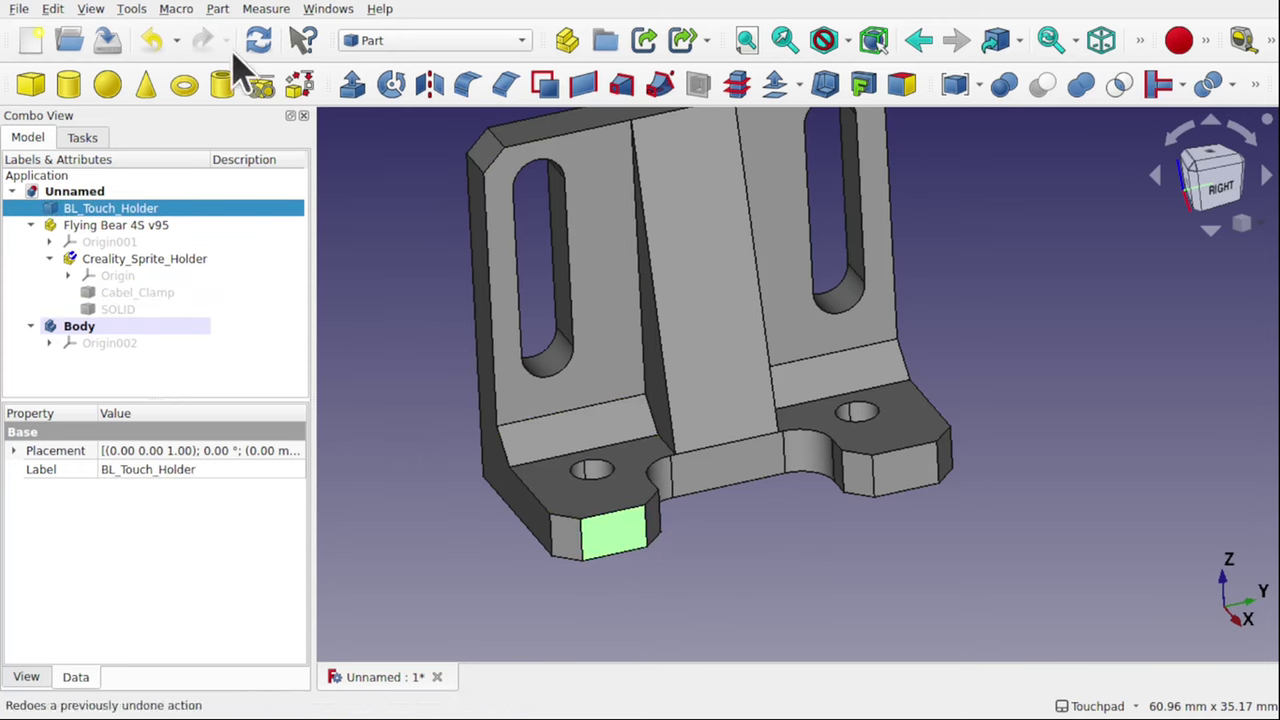
click(216, 12)
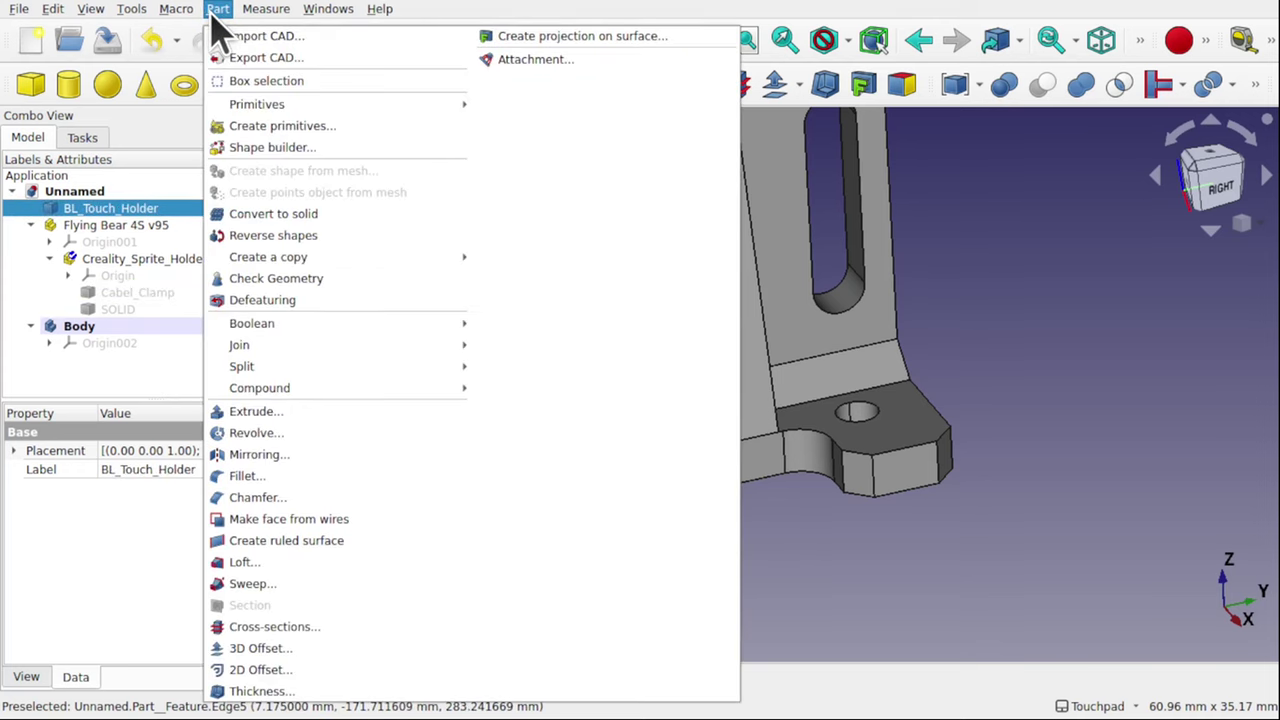
click(296, 300)
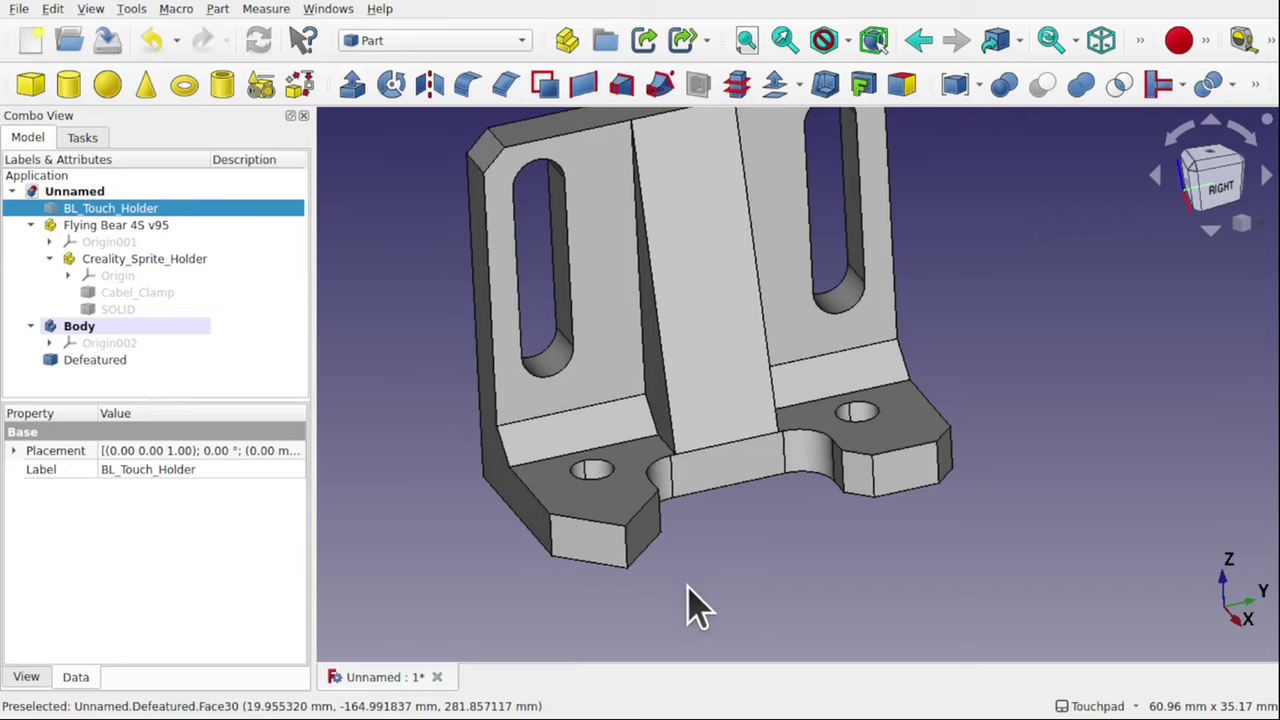
Try to defeature the two angled end faces of the -Y side foot together
click(555, 548)
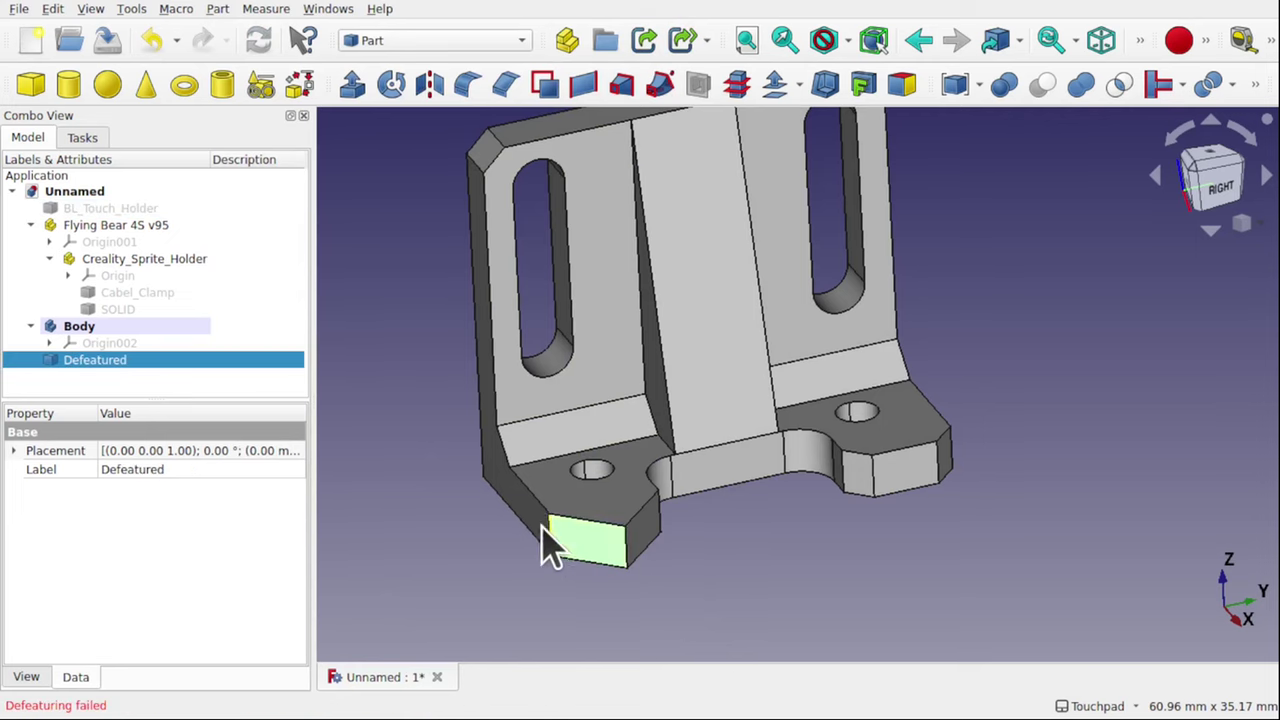
ctrl+click(643, 548)
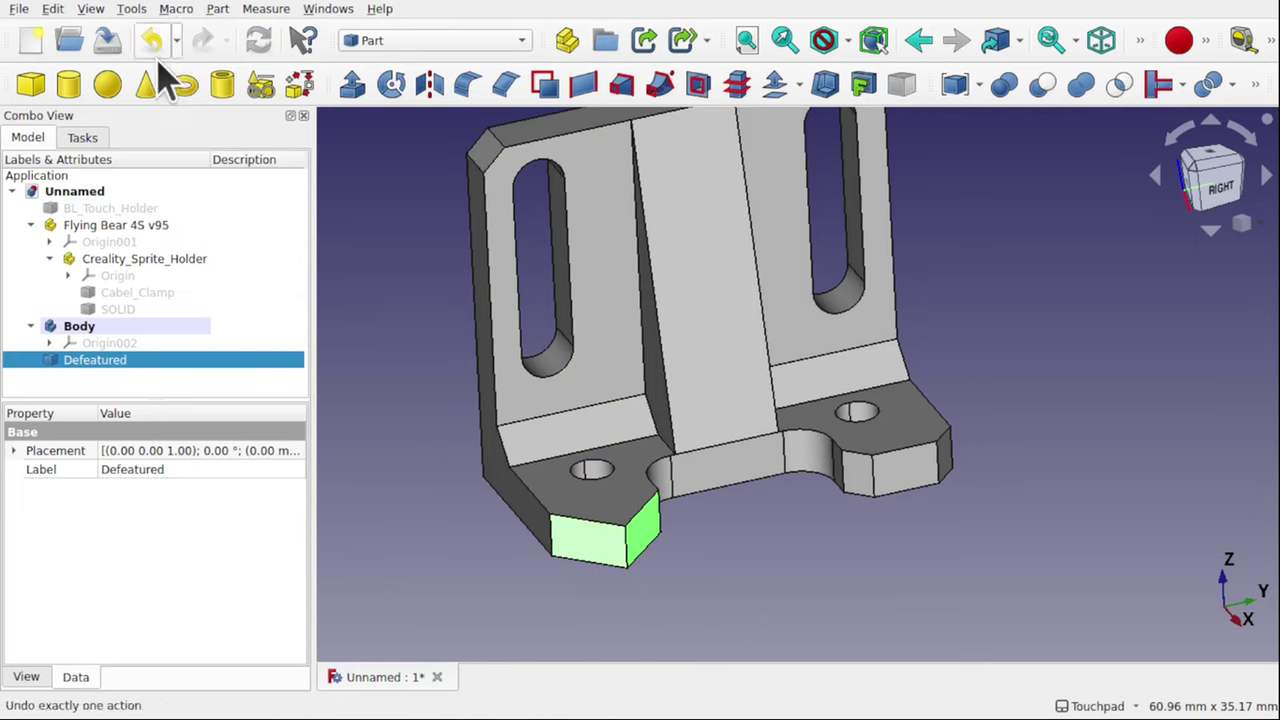
click(218, 10)
click(286, 300)
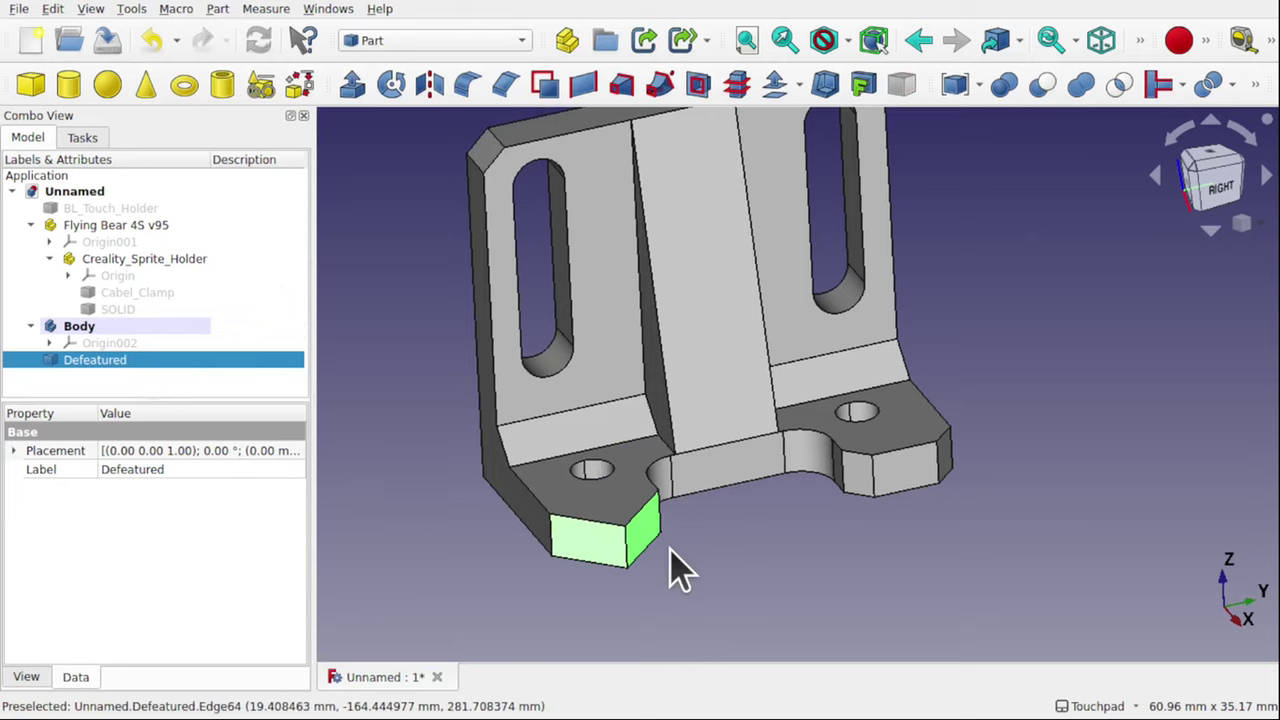
click(880, 420)
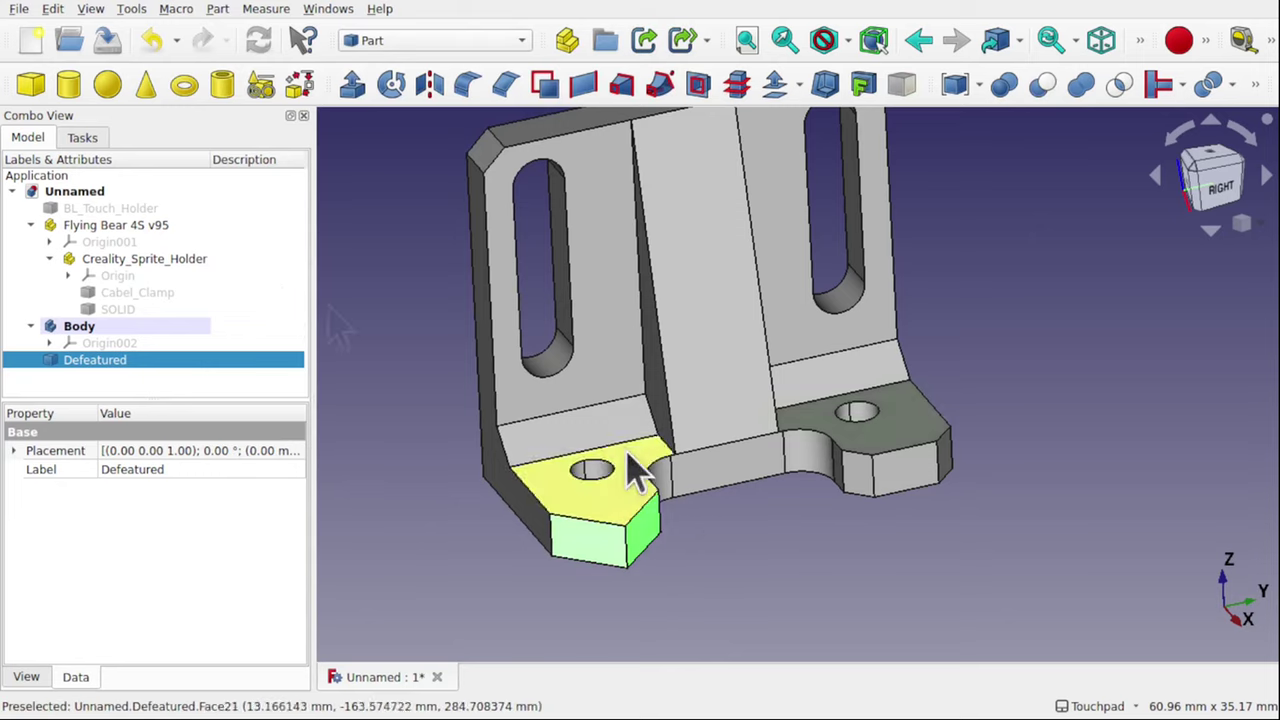
Defeature the narrow vertical front face at the base of the central rib
click(760, 484)
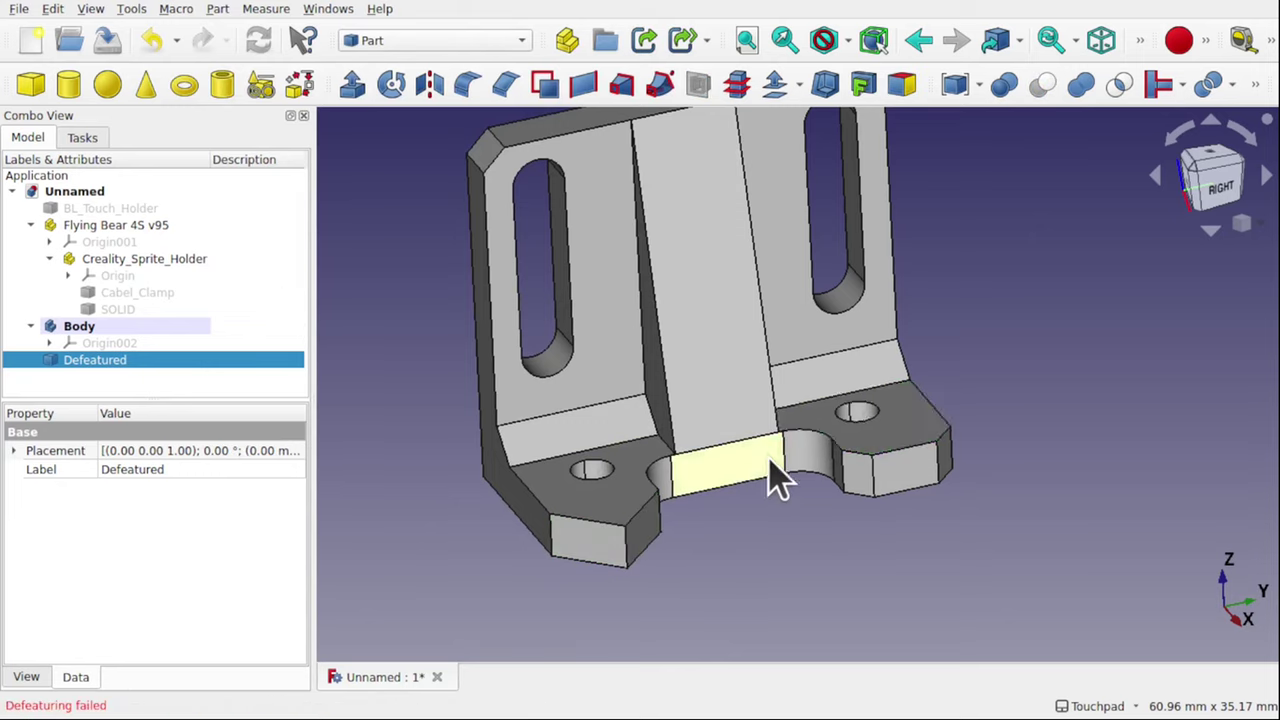
click(217, 9)
click(300, 300)
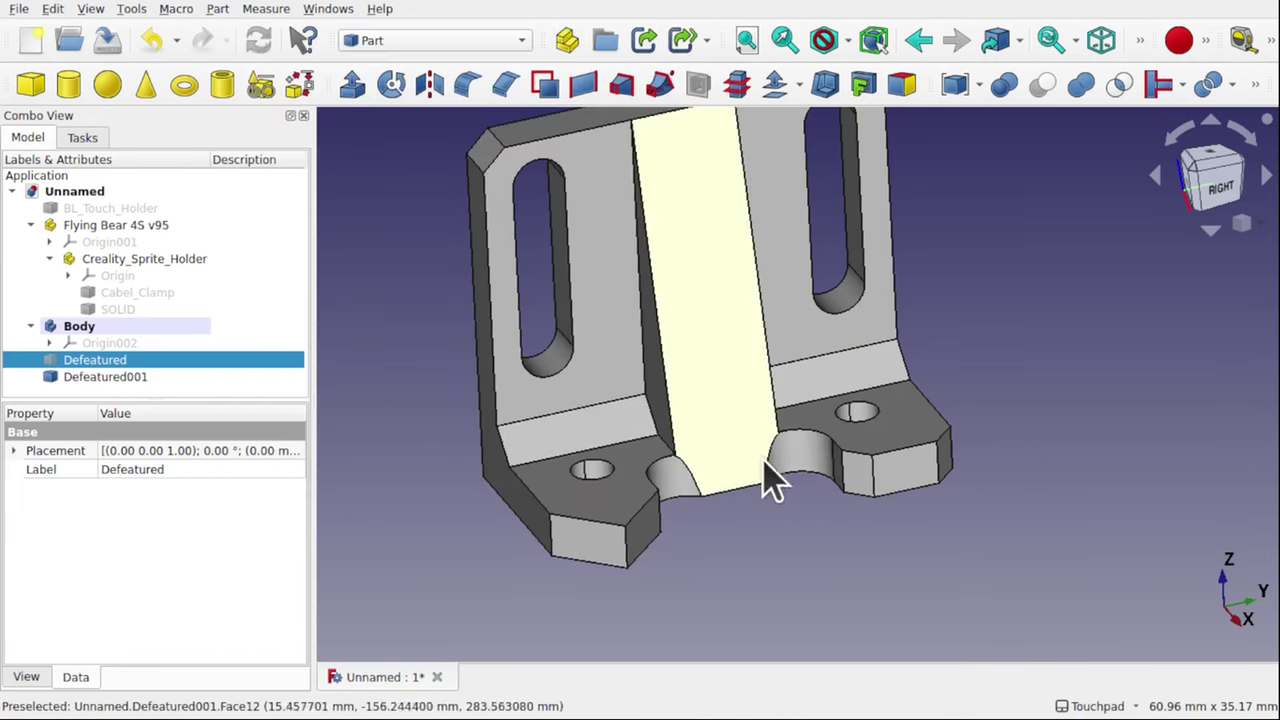
alt+drag(771, 486, 657, 529)
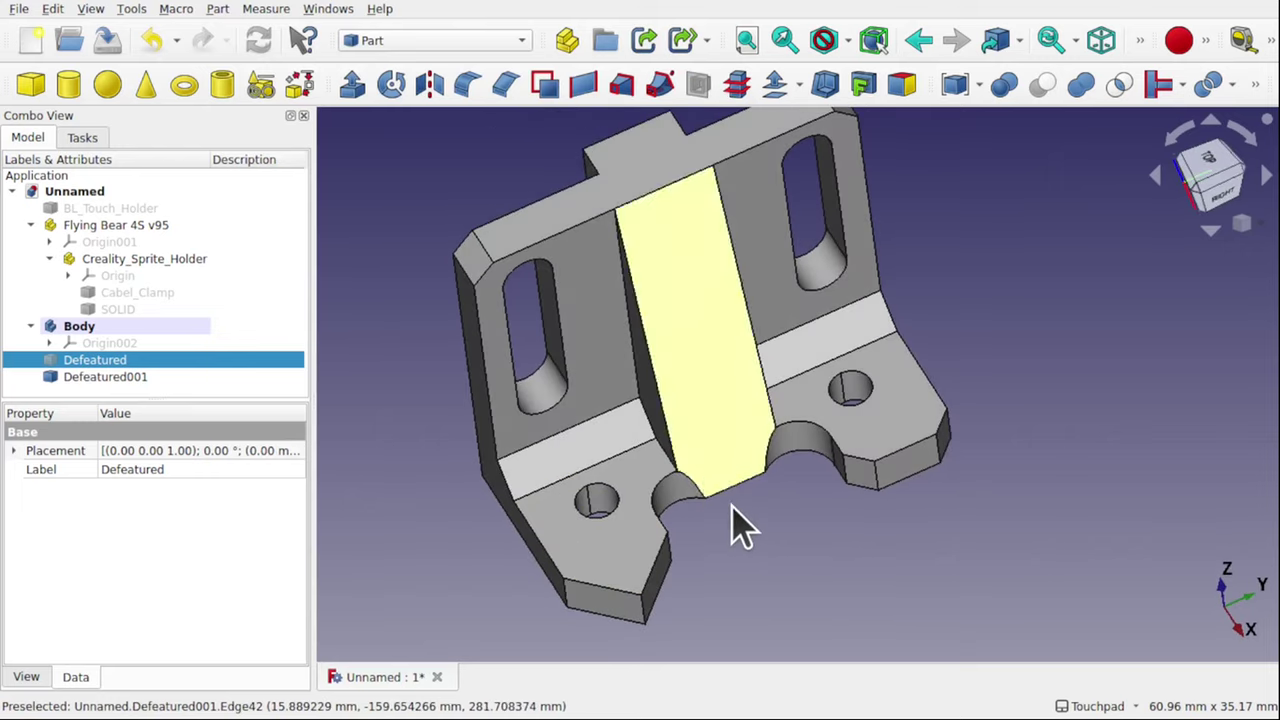
Undo both defeaturing operations on BL_Touch_Holder and inspect the original part
key(ctrl+z)
key(ctrl+z)
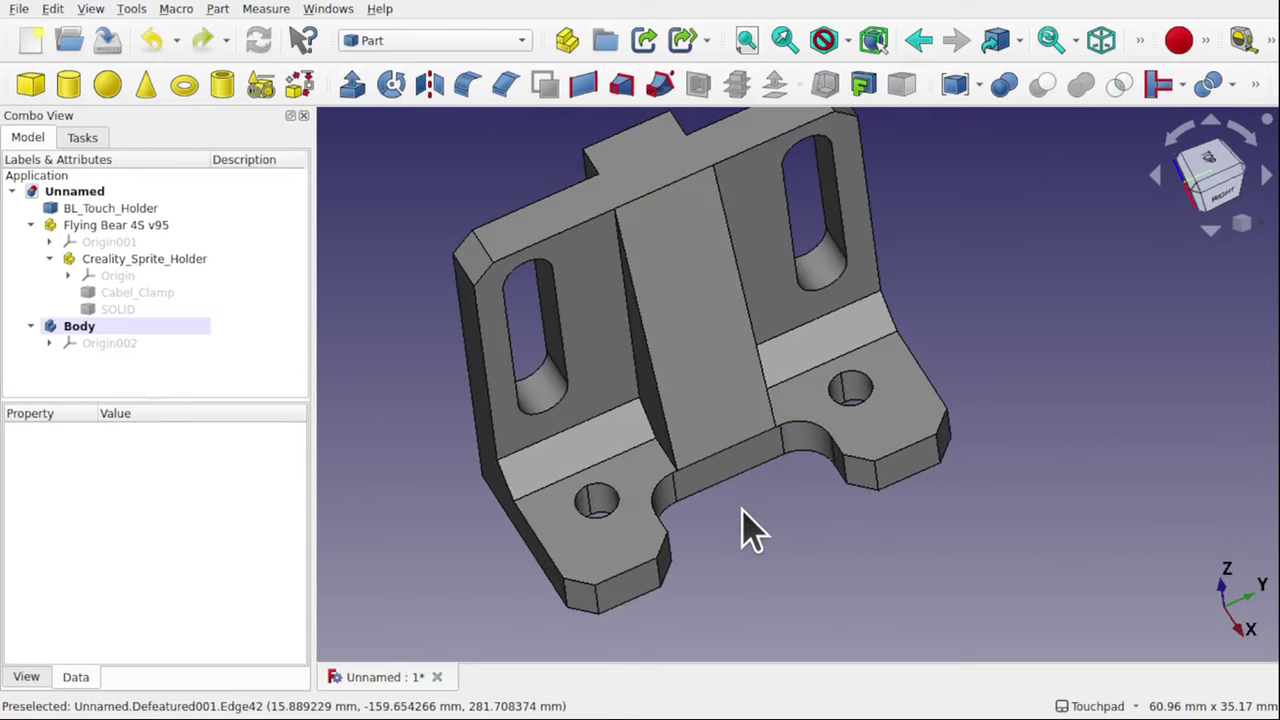
alt+drag(741, 512, 789, 509)
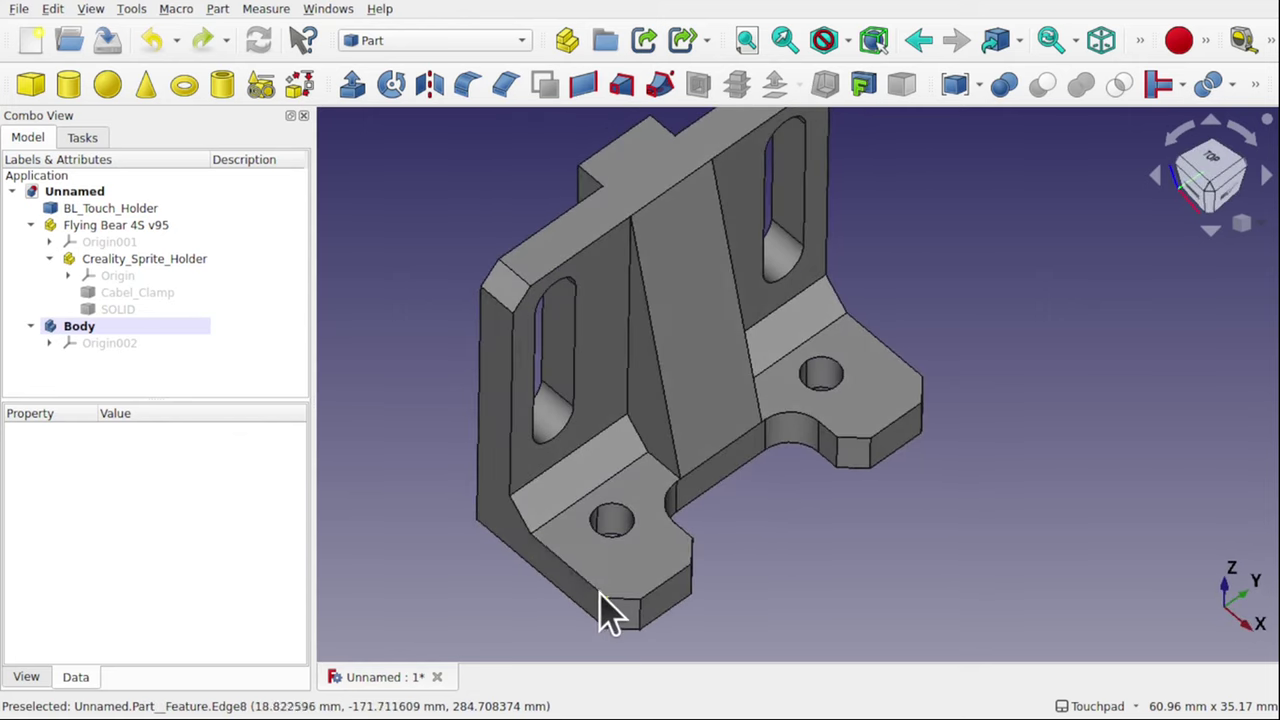
alt+drag(674, 563, 623, 600)
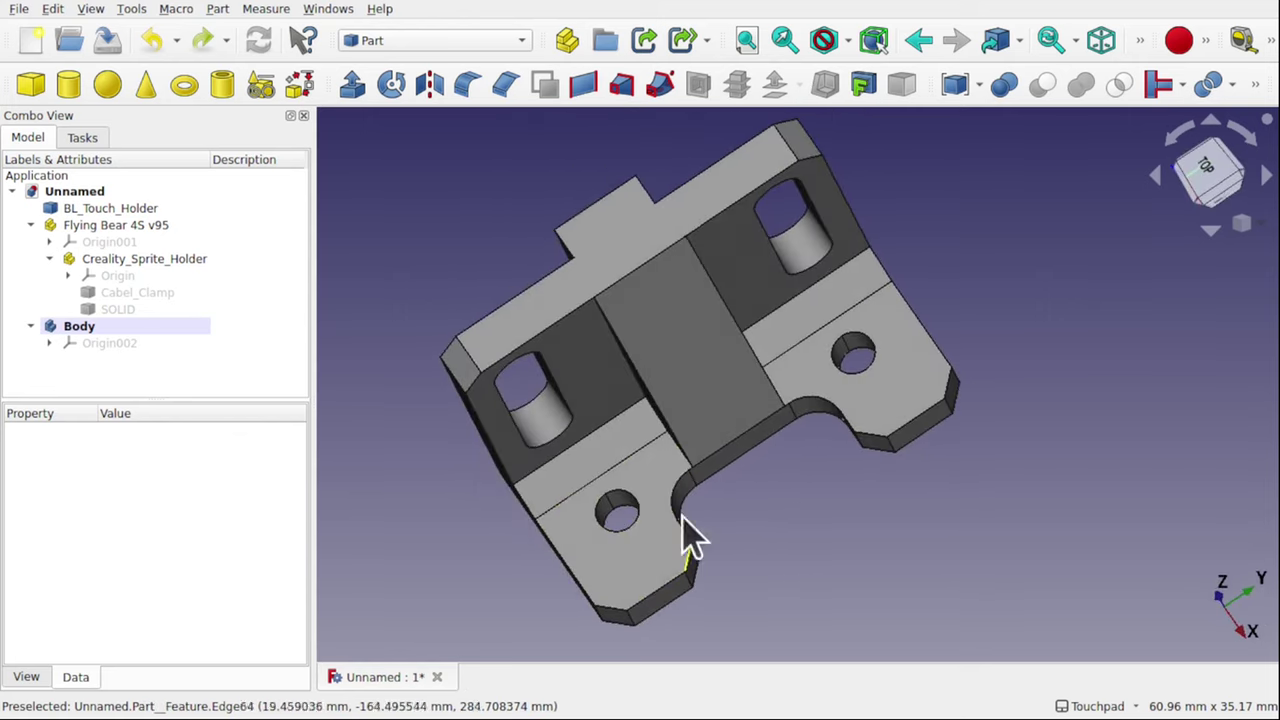
alt+drag(689, 531, 640, 397)
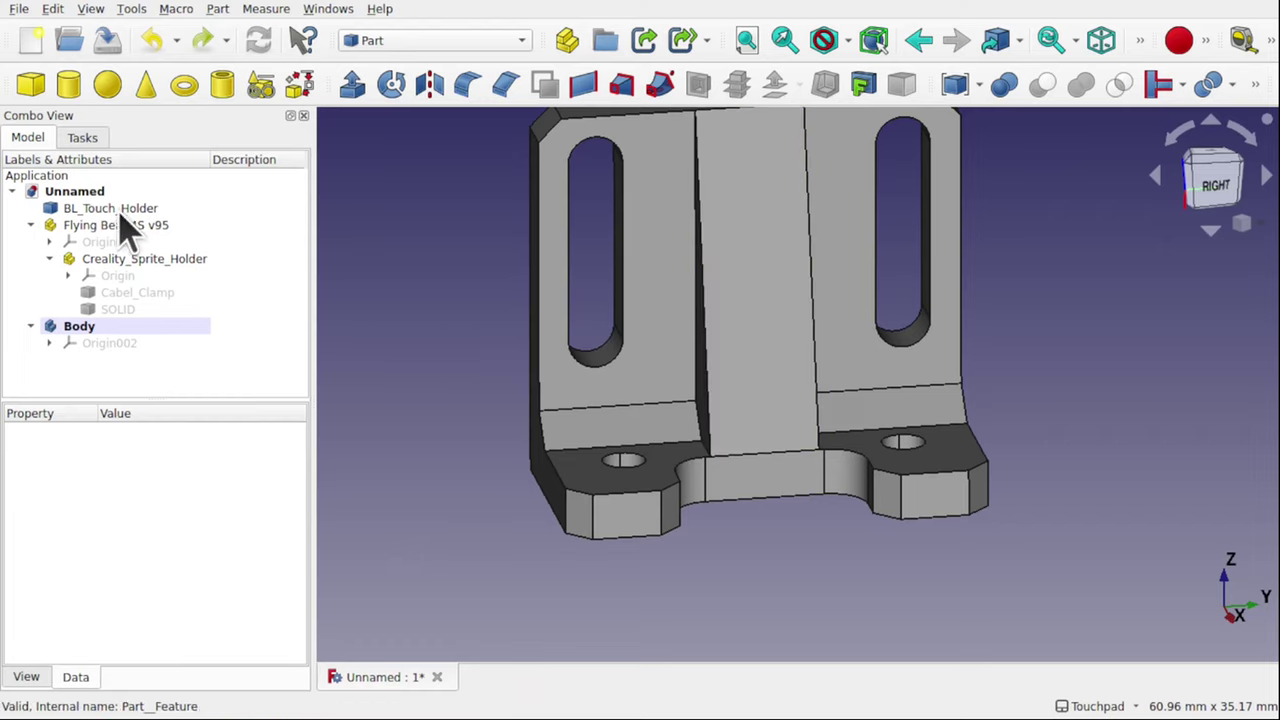
Place BL_Touch_Holder in Body as its base feature and switch to the Part Design workbench
drag(115, 210, 88, 330)
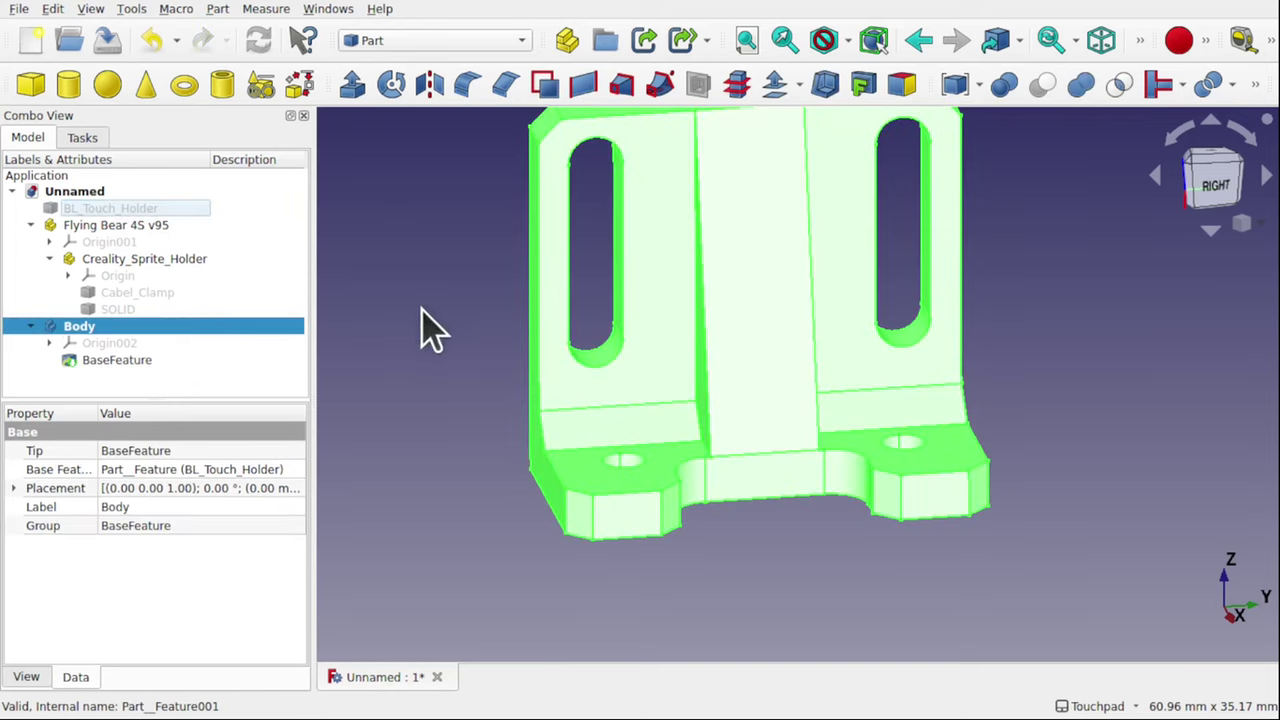
click(423, 329)
click(753, 277)
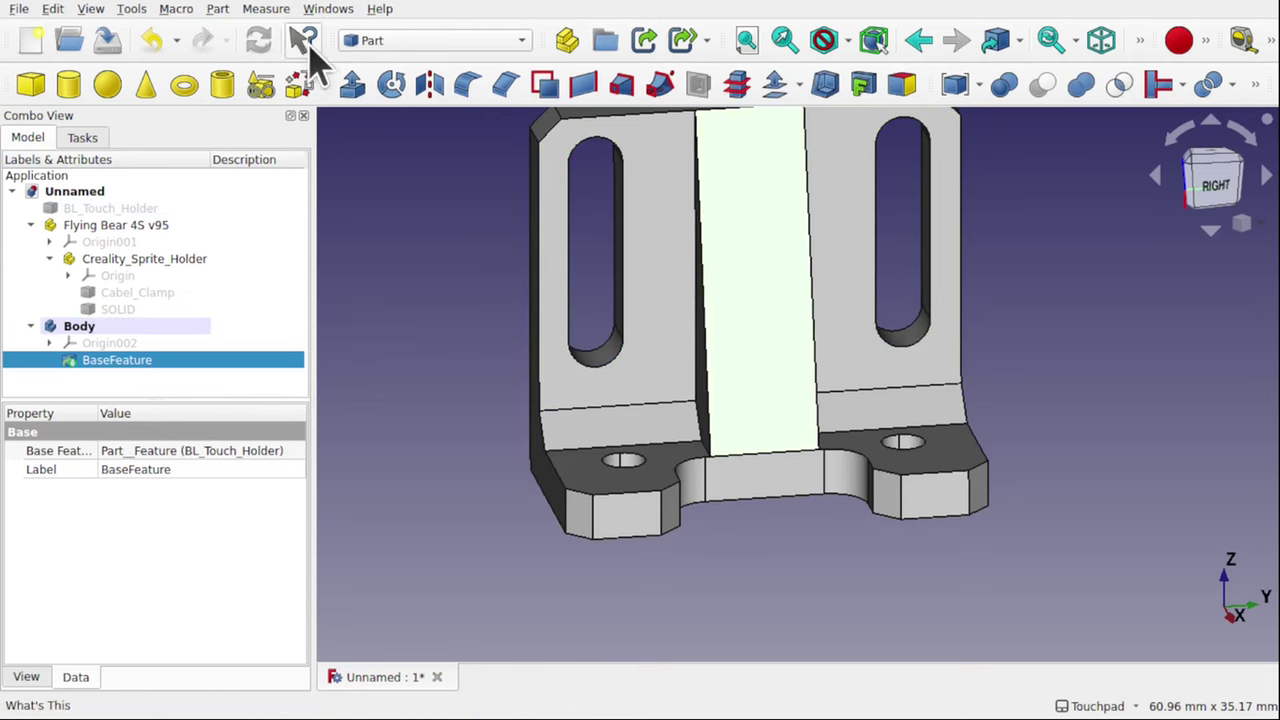
click(416, 42)
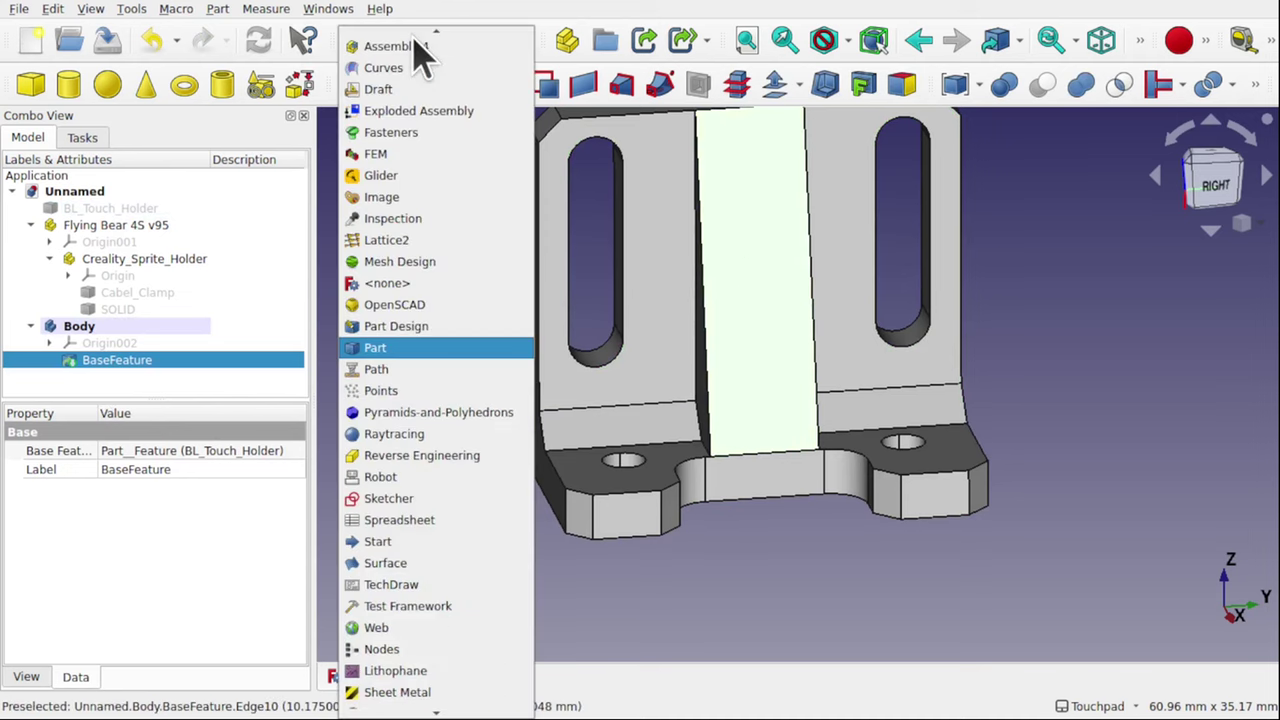
click(436, 326)
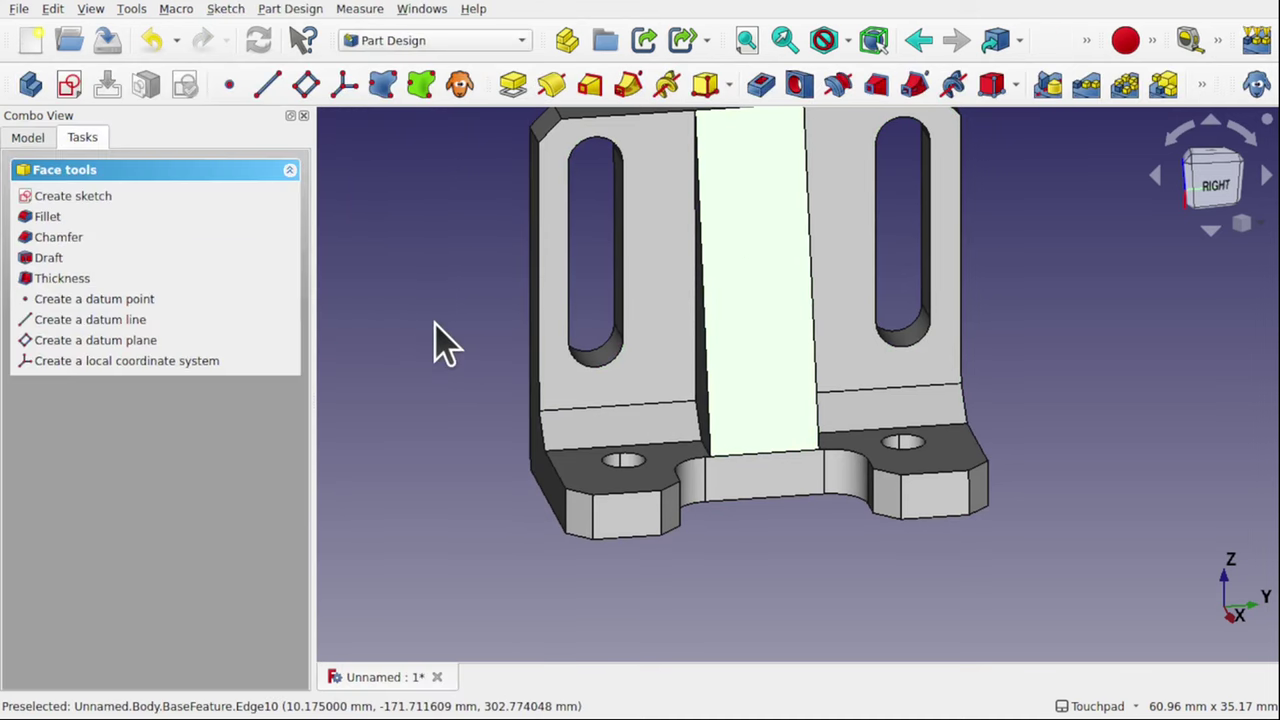
Create a sketch on the sloped front face of the central rib
click(438, 276)
click(743, 266)
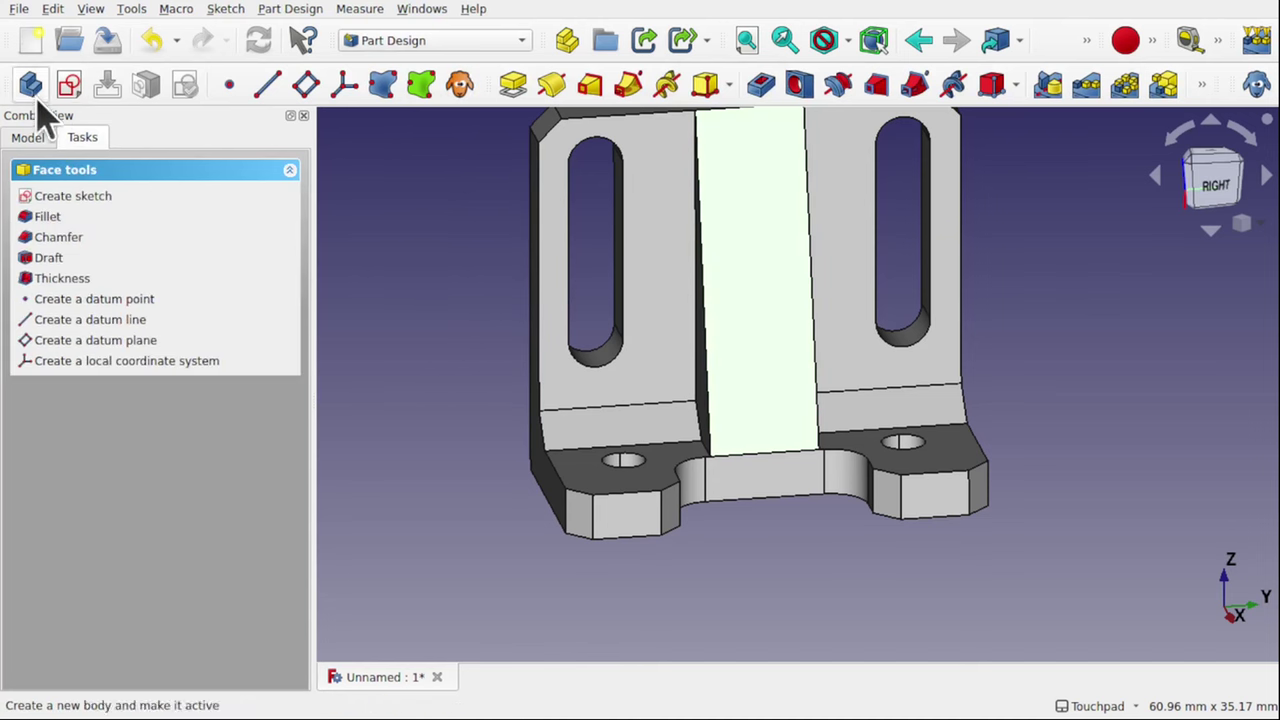
click(68, 86)
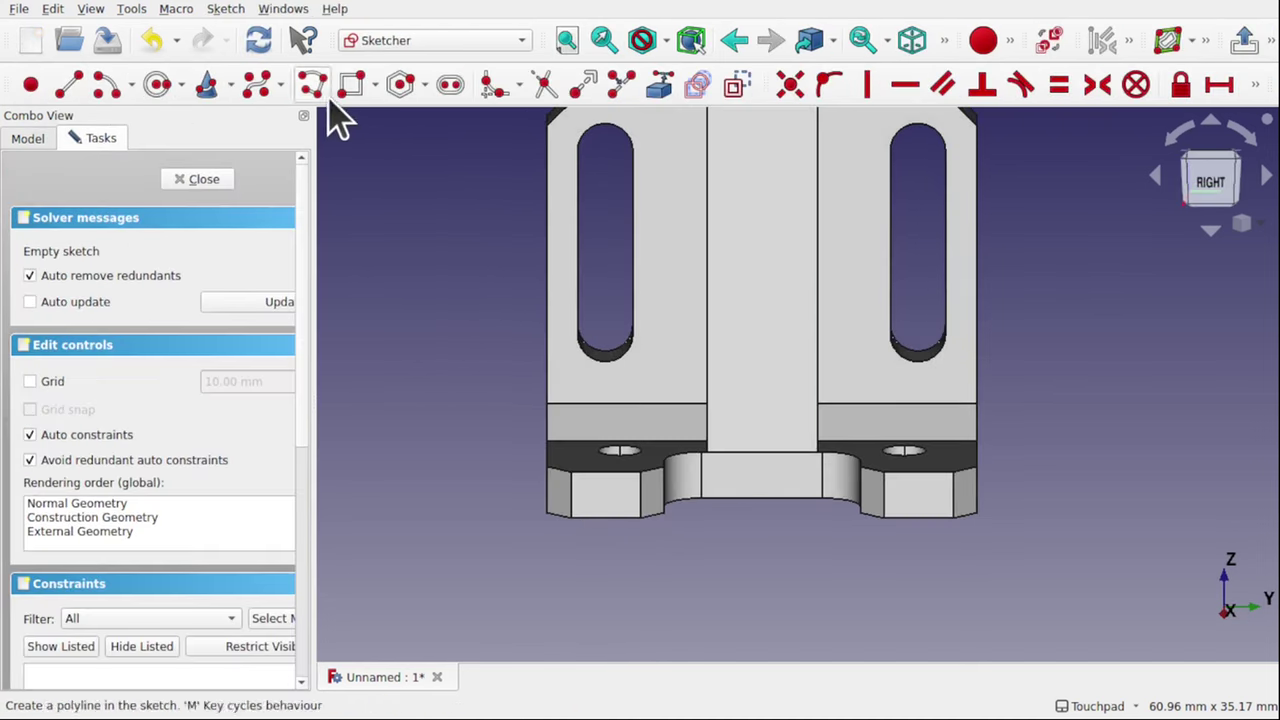
Sketch a lengthwise slot of about 2.1 mm radius on the central rib face and constrain its straight side vertical
click(457, 97)
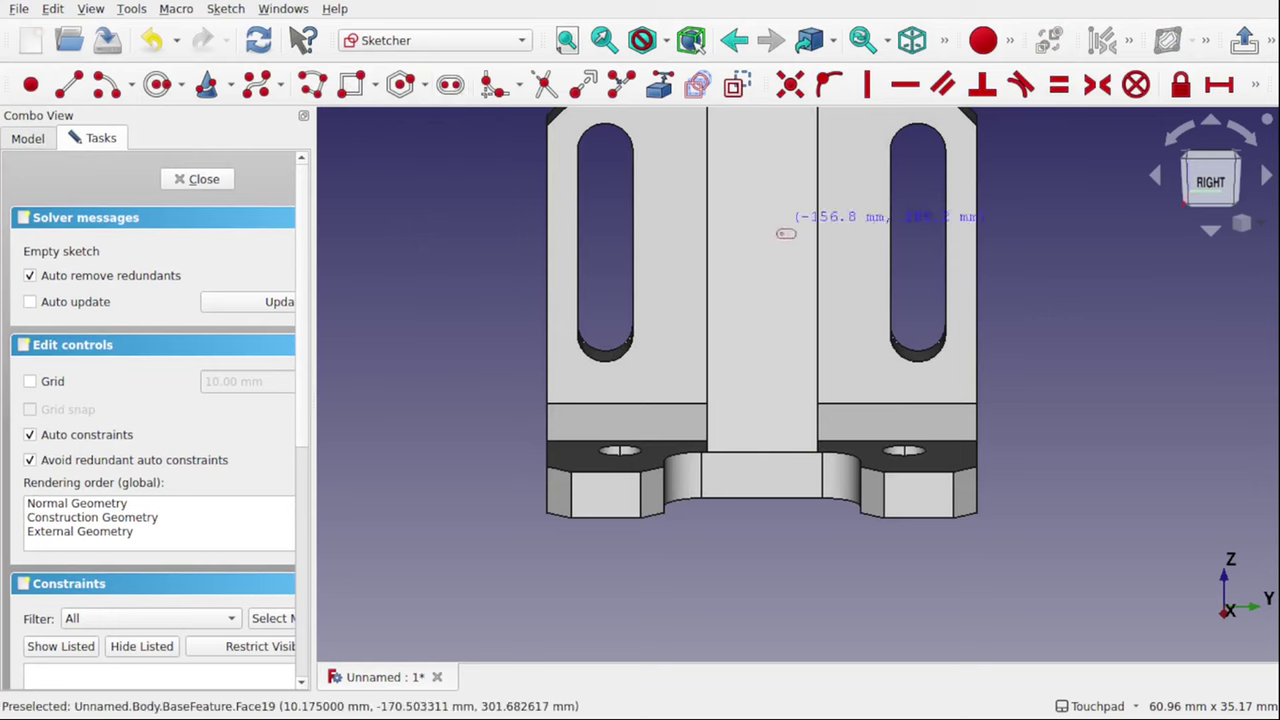
click(754, 210)
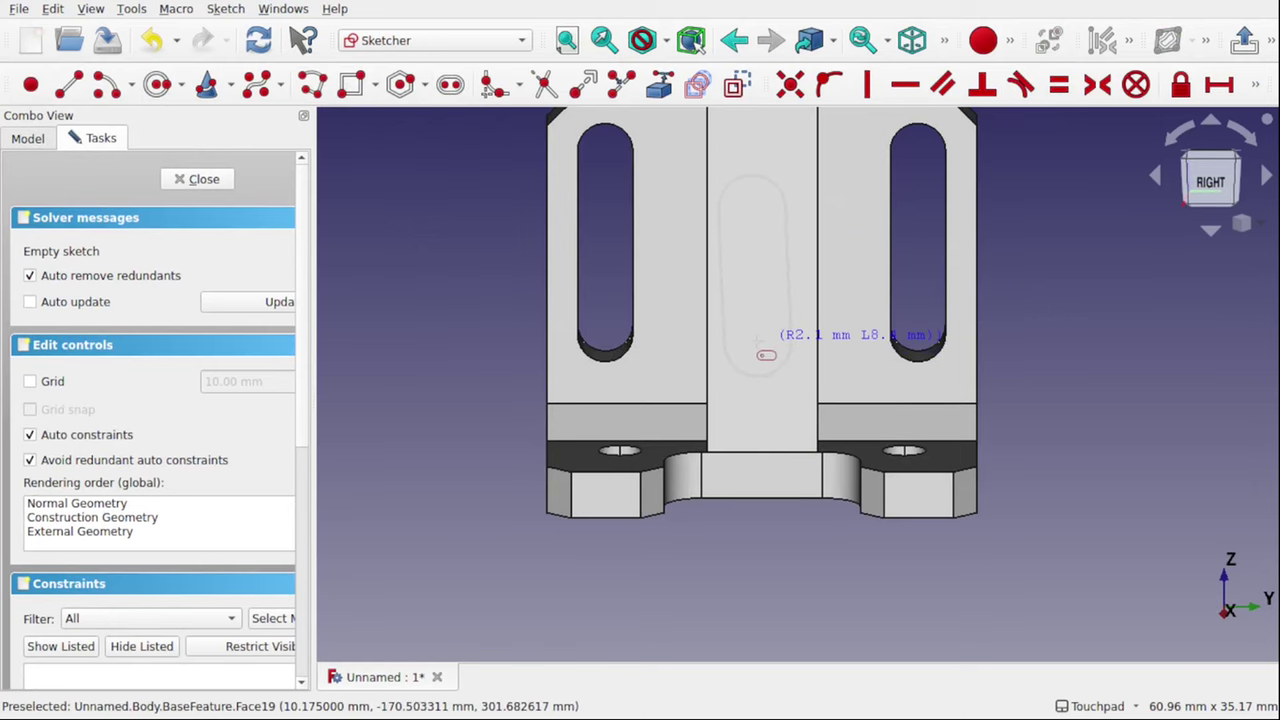
click(757, 345)
right_click(805, 270)
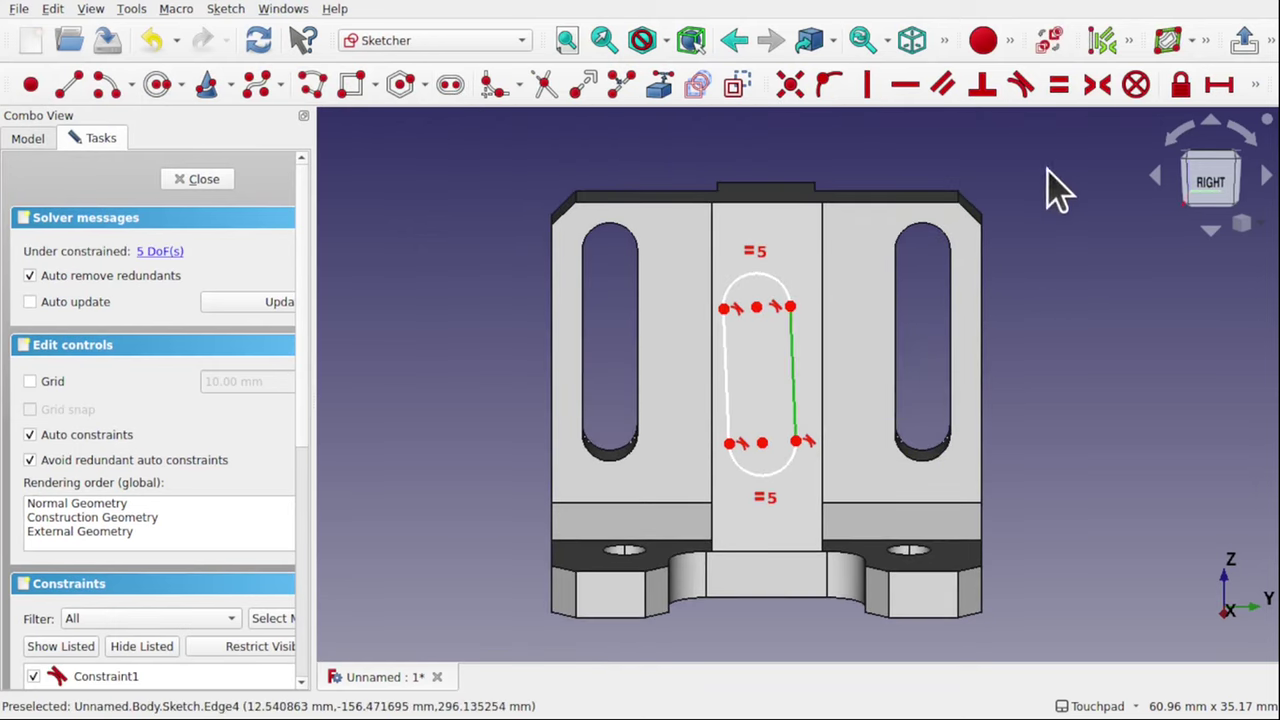
click(870, 92)
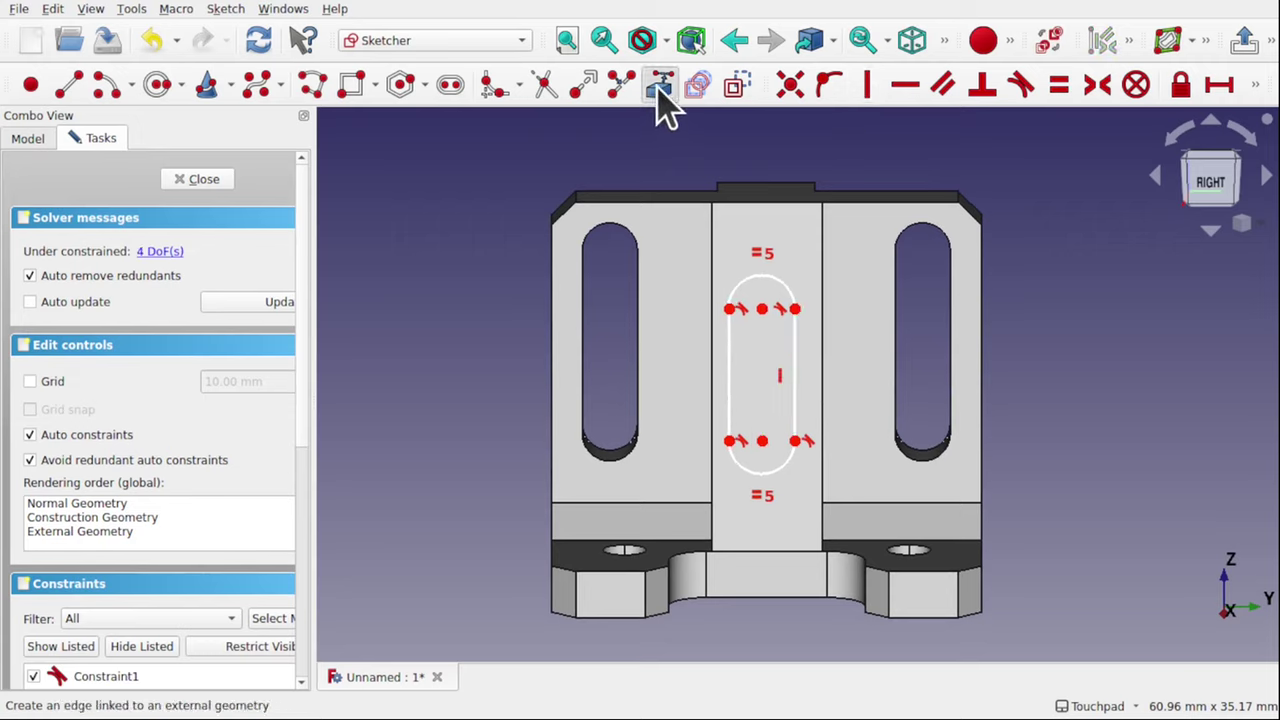
Reference the rib's top edge as external geometry and constrain its endpoints symmetric about the slot's upper arc centre
click(660, 88)
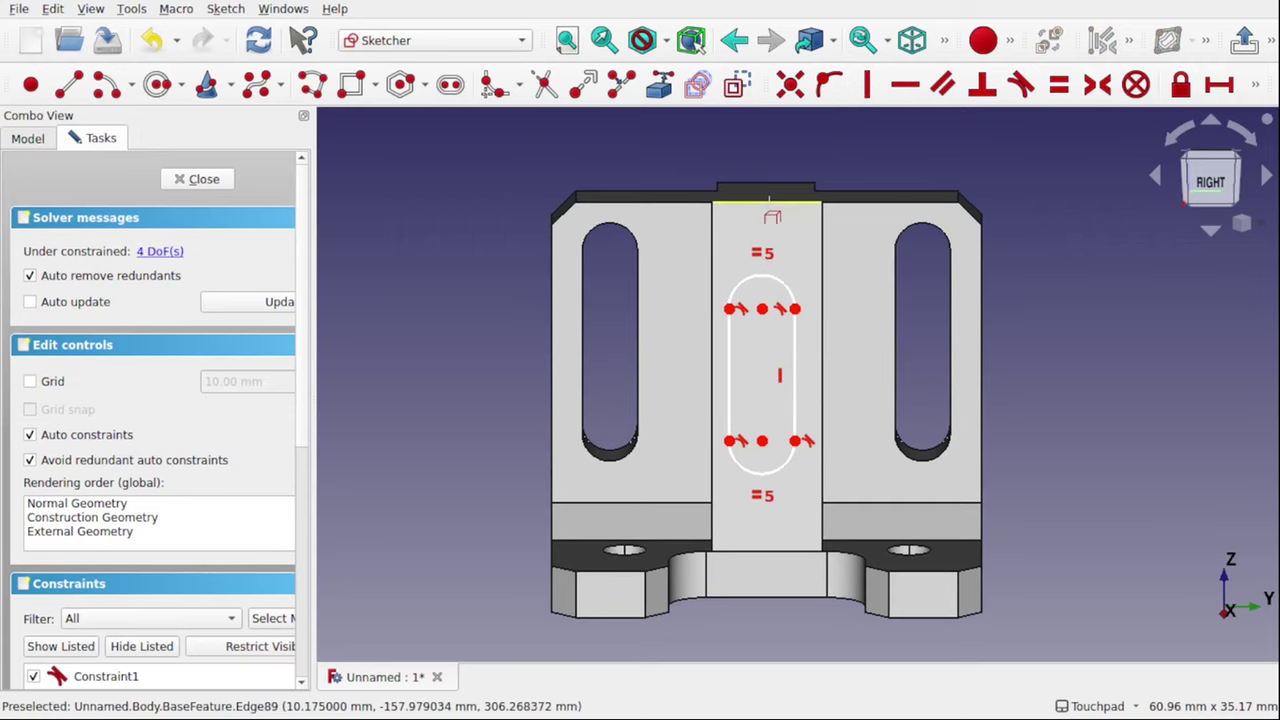
click(768, 200)
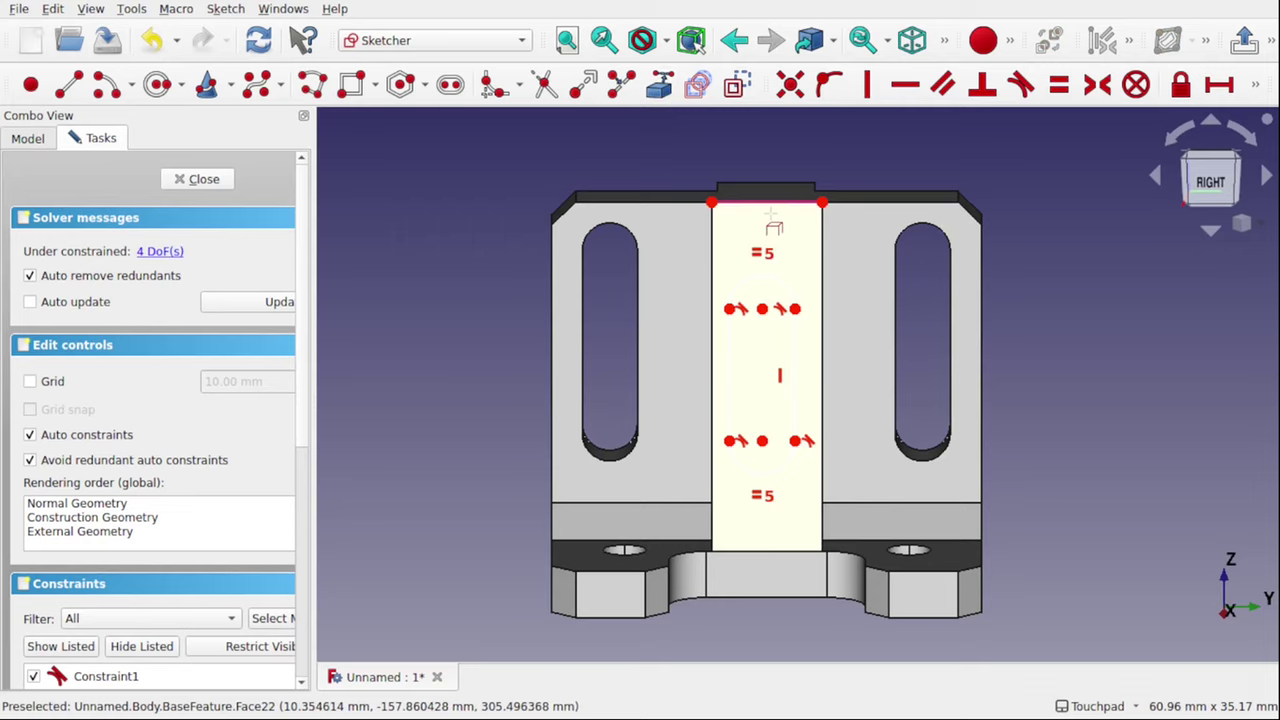
right_click(760, 222)
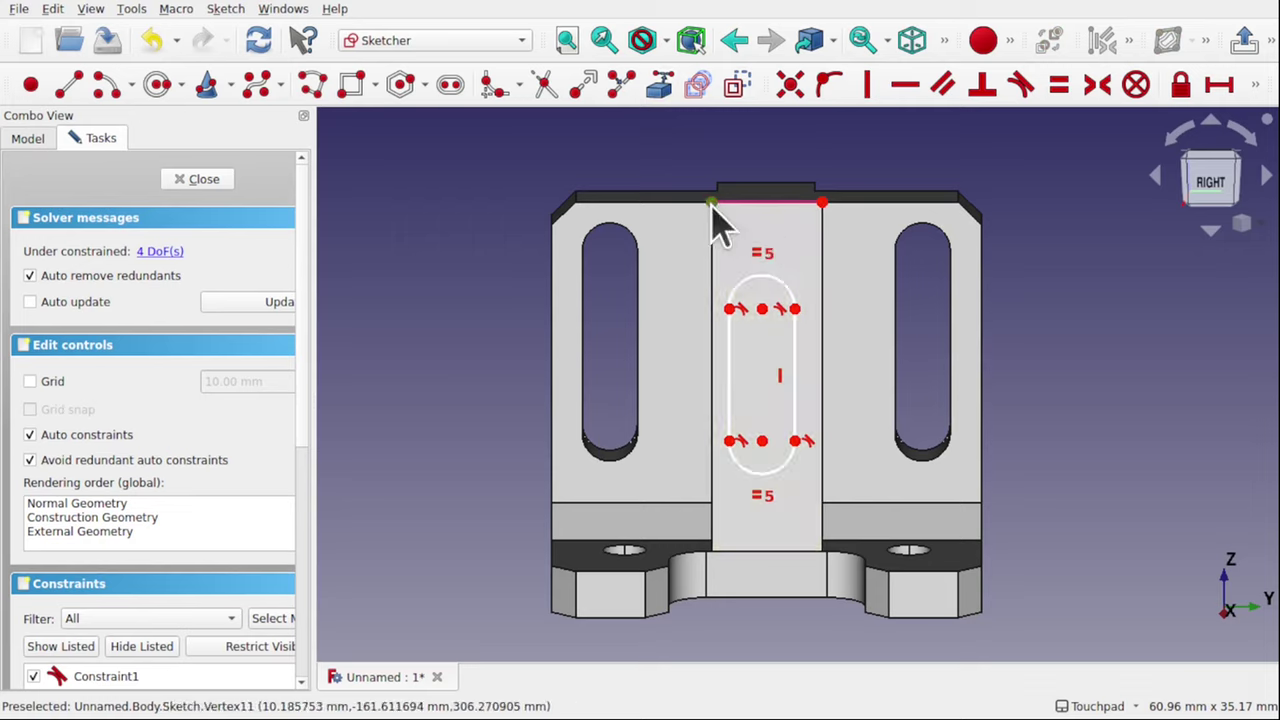
click(711, 203)
click(821, 203)
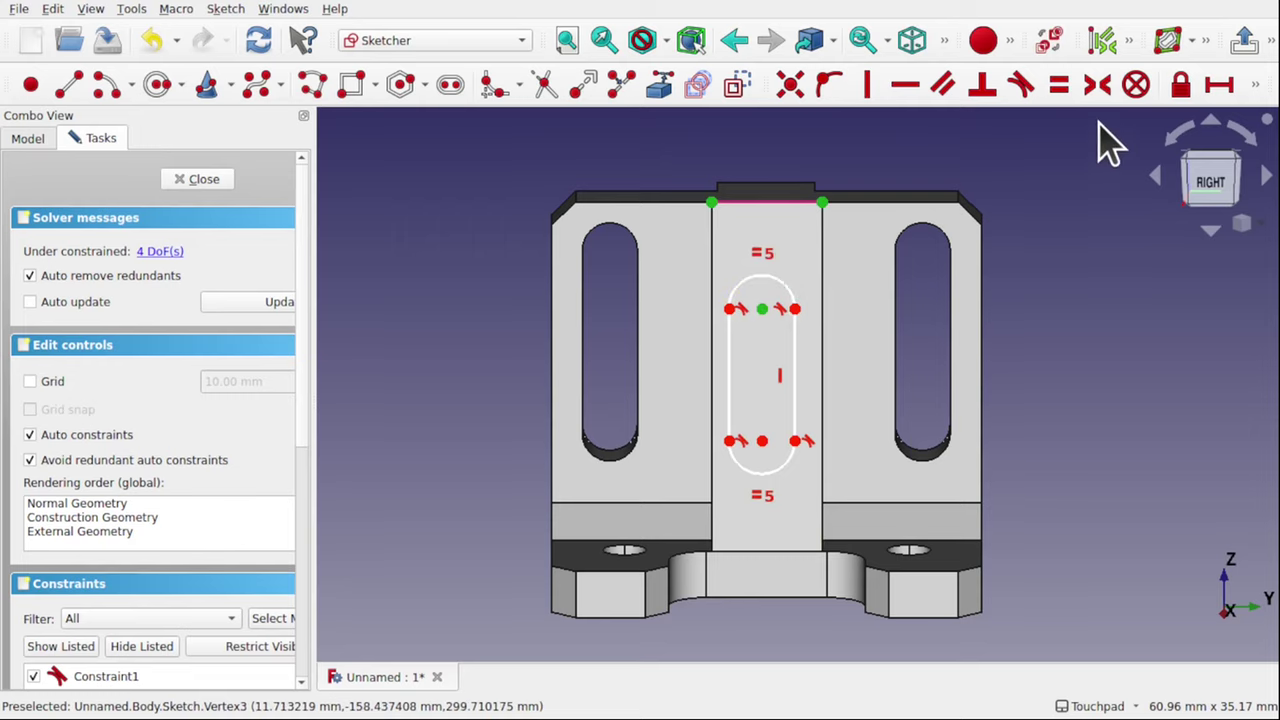
click(1099, 87)
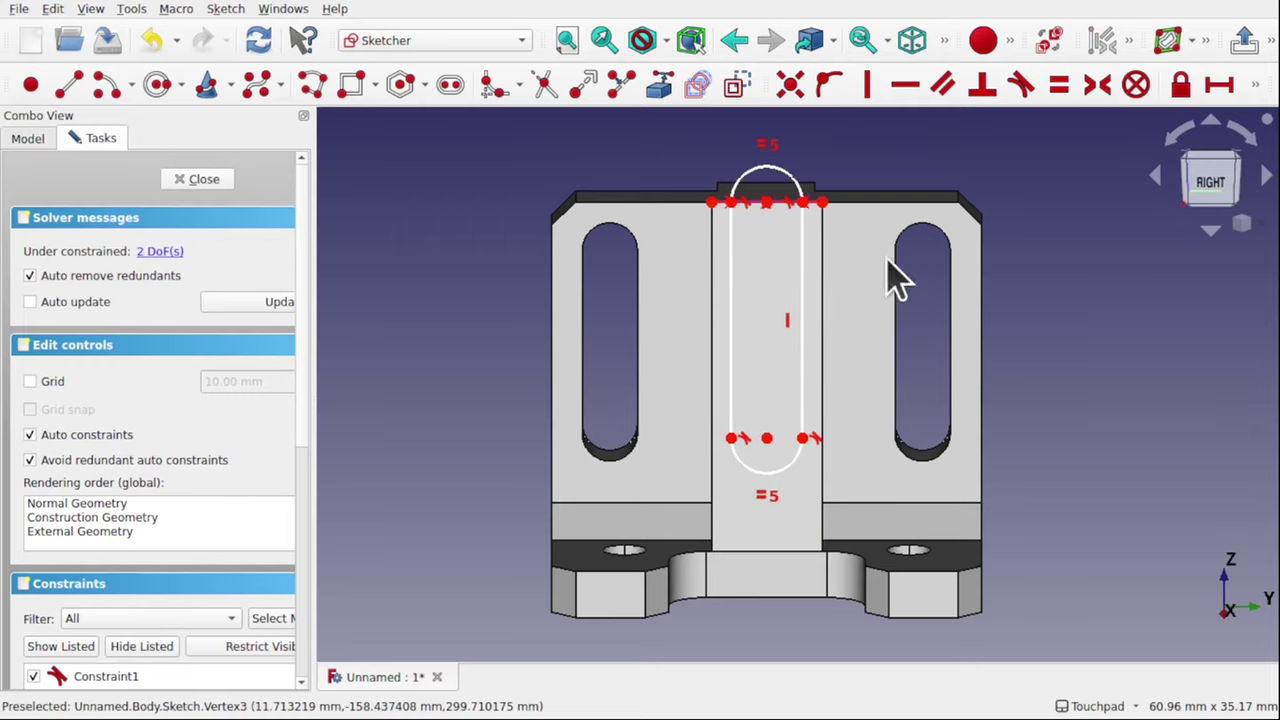
Finish the slot sketch and cut it into the central rib as a 5 mm deep pocket
click(201, 182)
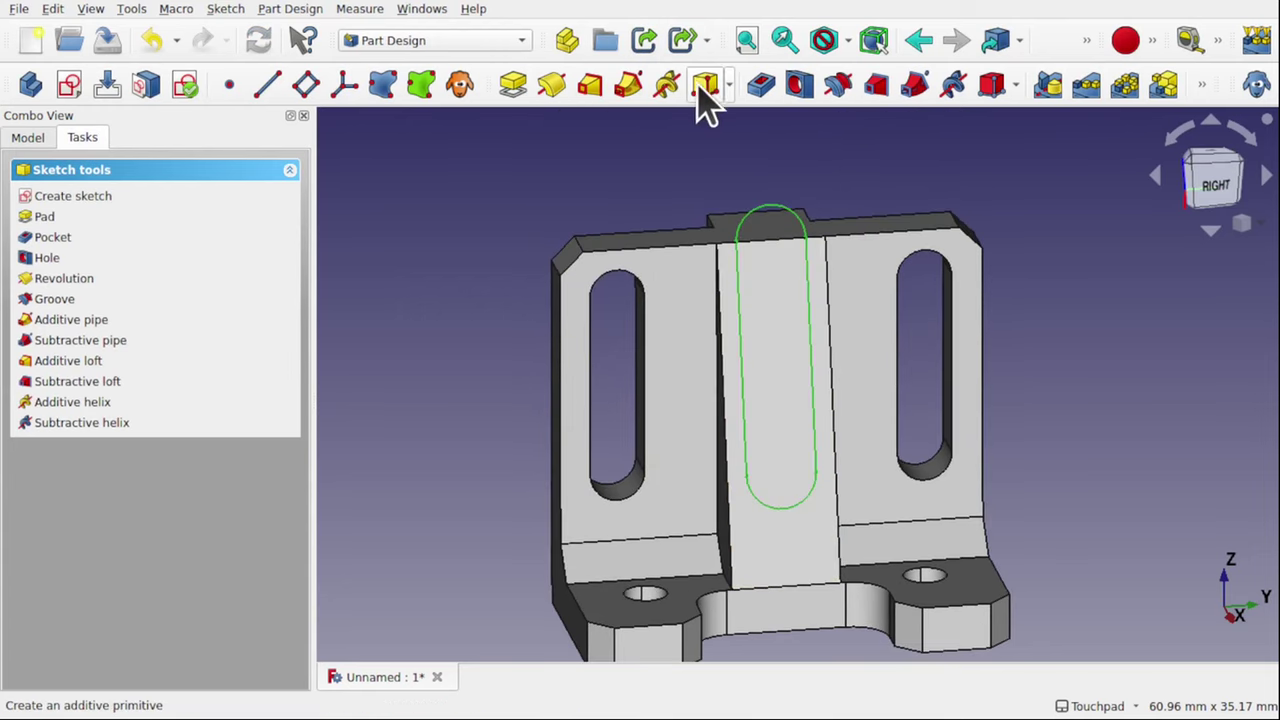
click(24, 137)
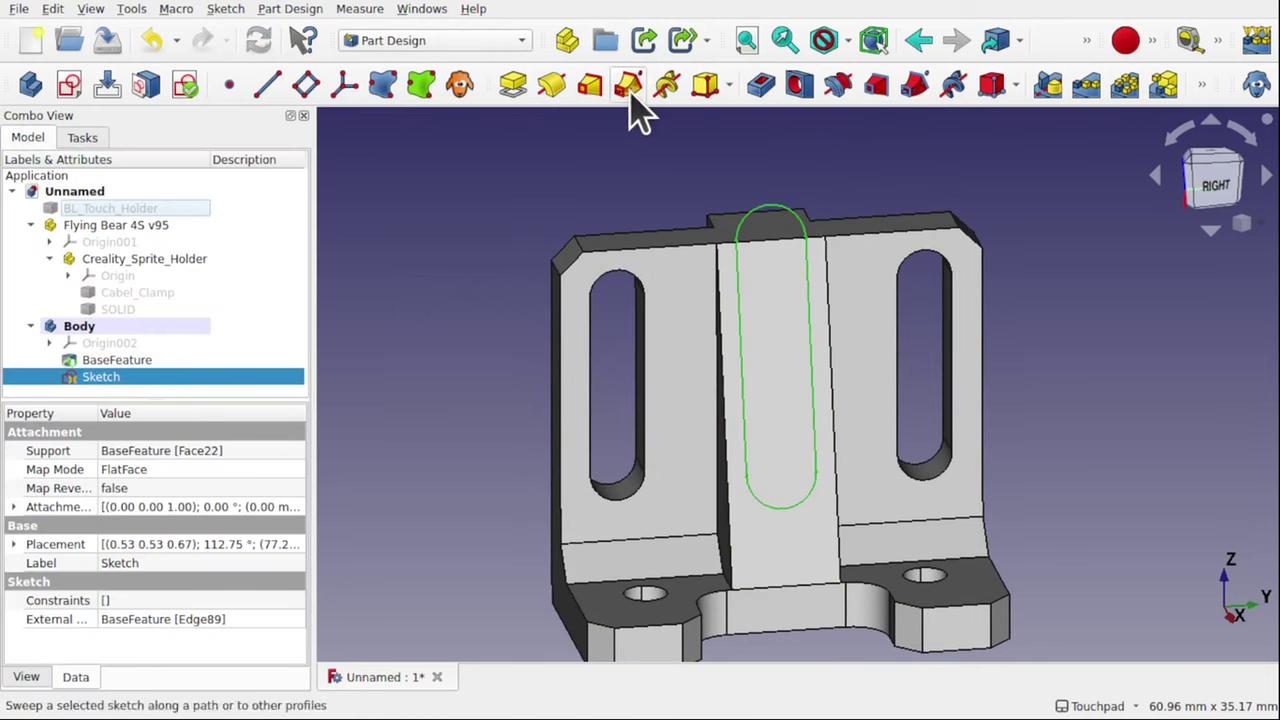
click(761, 84)
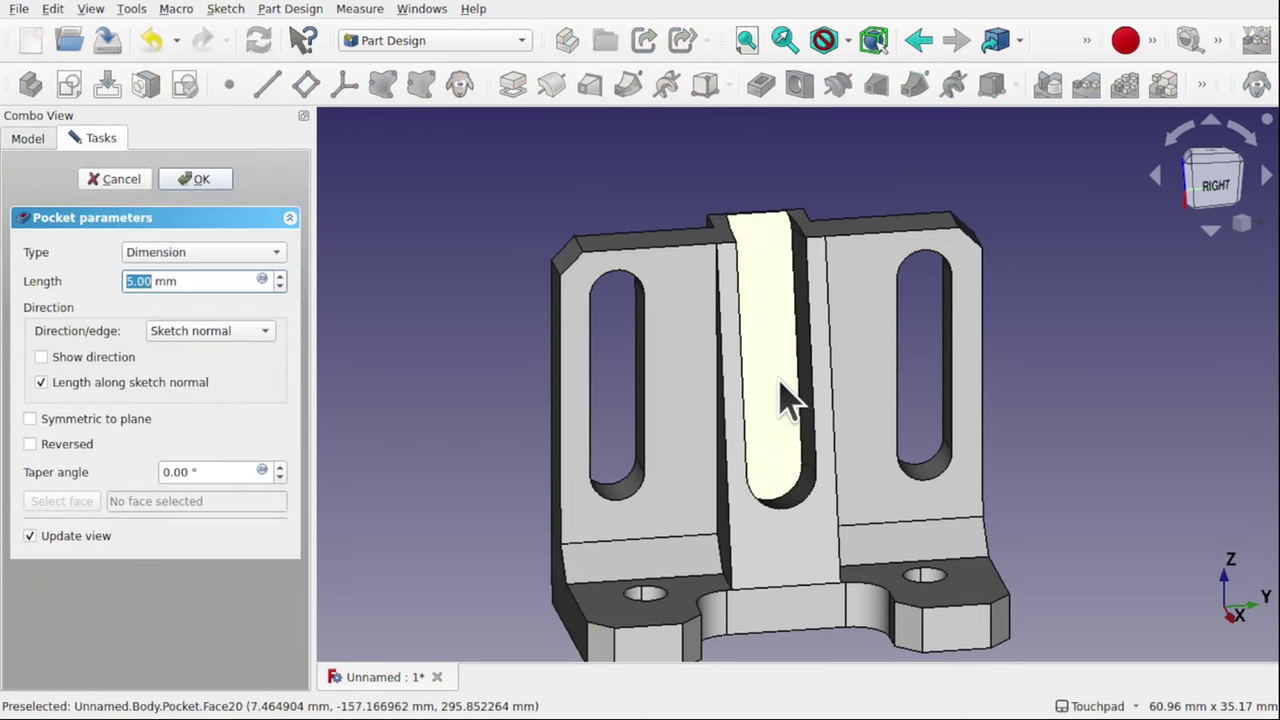
middle_drag(791, 337, 805, 450)
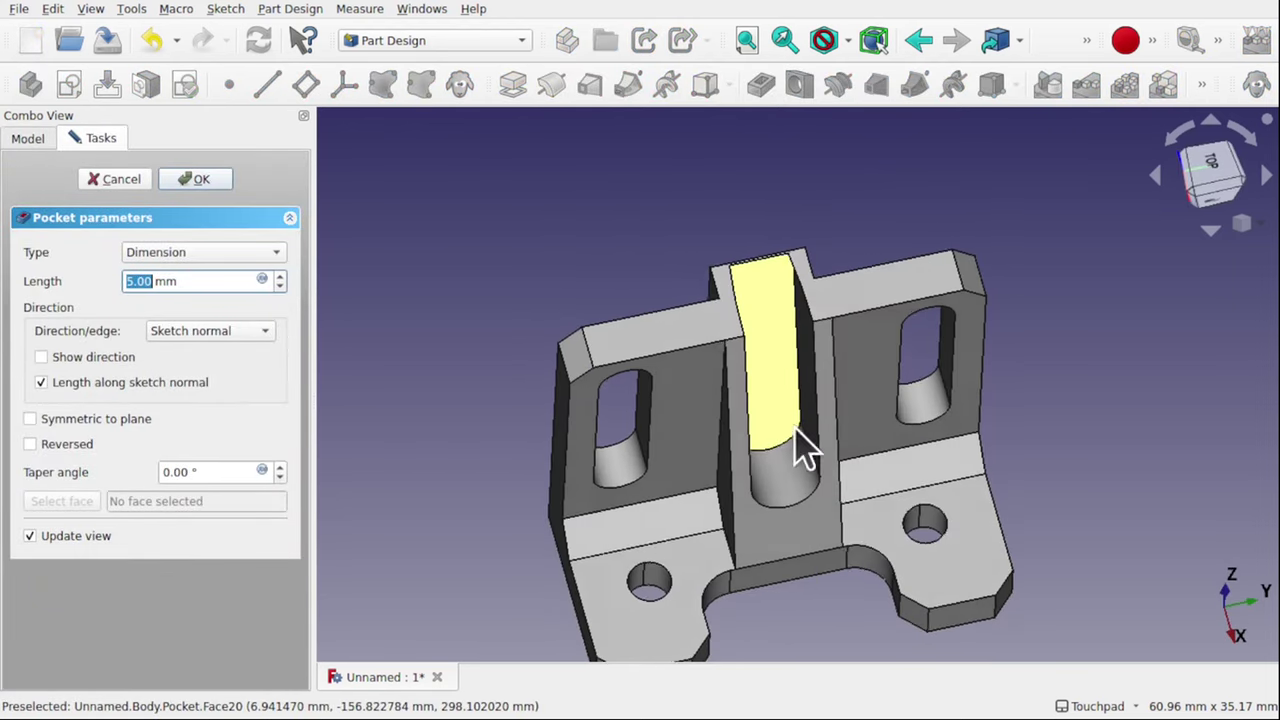
click(205, 181)
Create a sketch on the flat plate face left of the central rib and draw a rectangle enclosing its slot
middle_drag(886, 443, 723, 329)
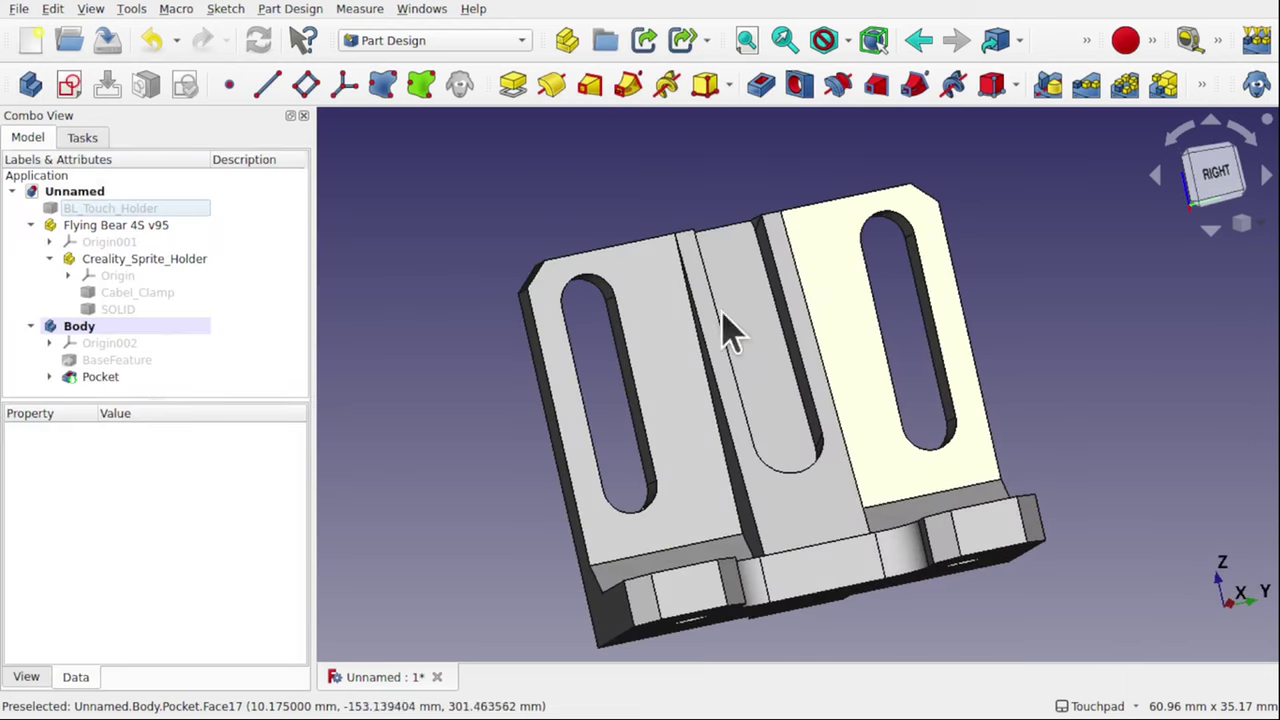
mouse_move(638, 336)
middle_down()
mouse_move(623, 343)
mouse_move(826, 483)
mouse_move(943, 529)
mouse_move(680, 346)
middle_up()
click(651, 349)
click(69, 84)
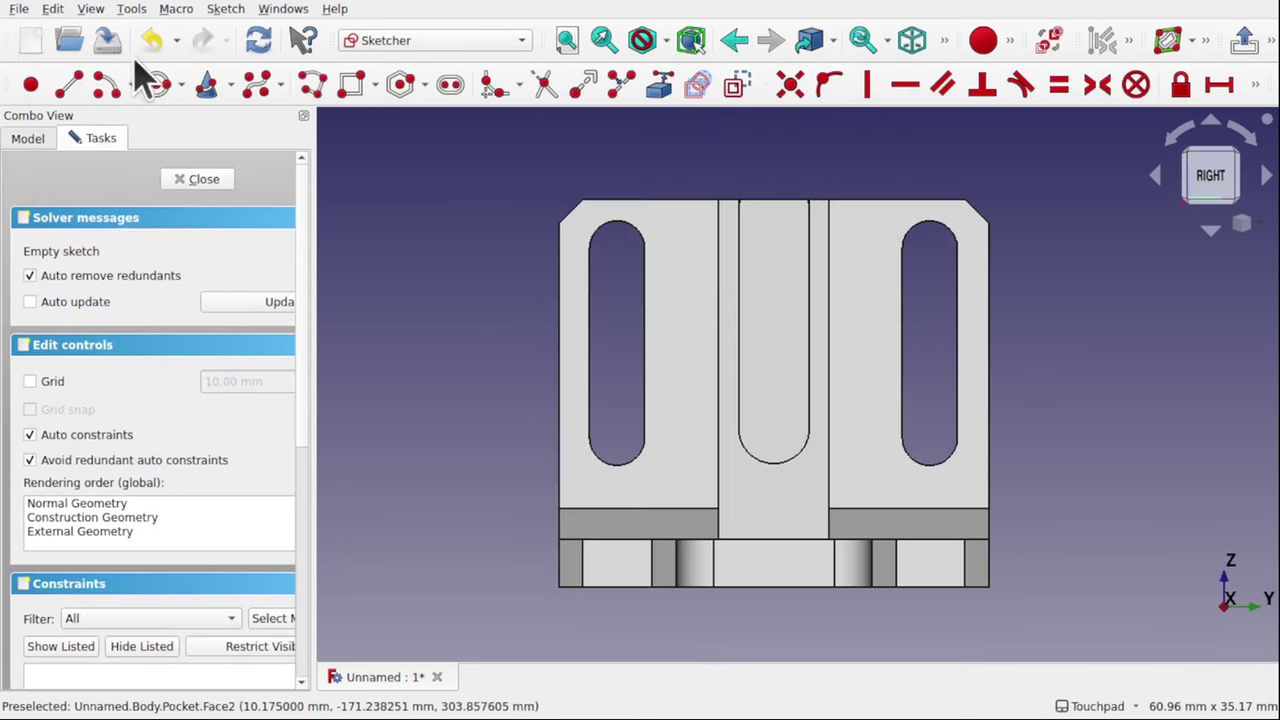
click(352, 84)
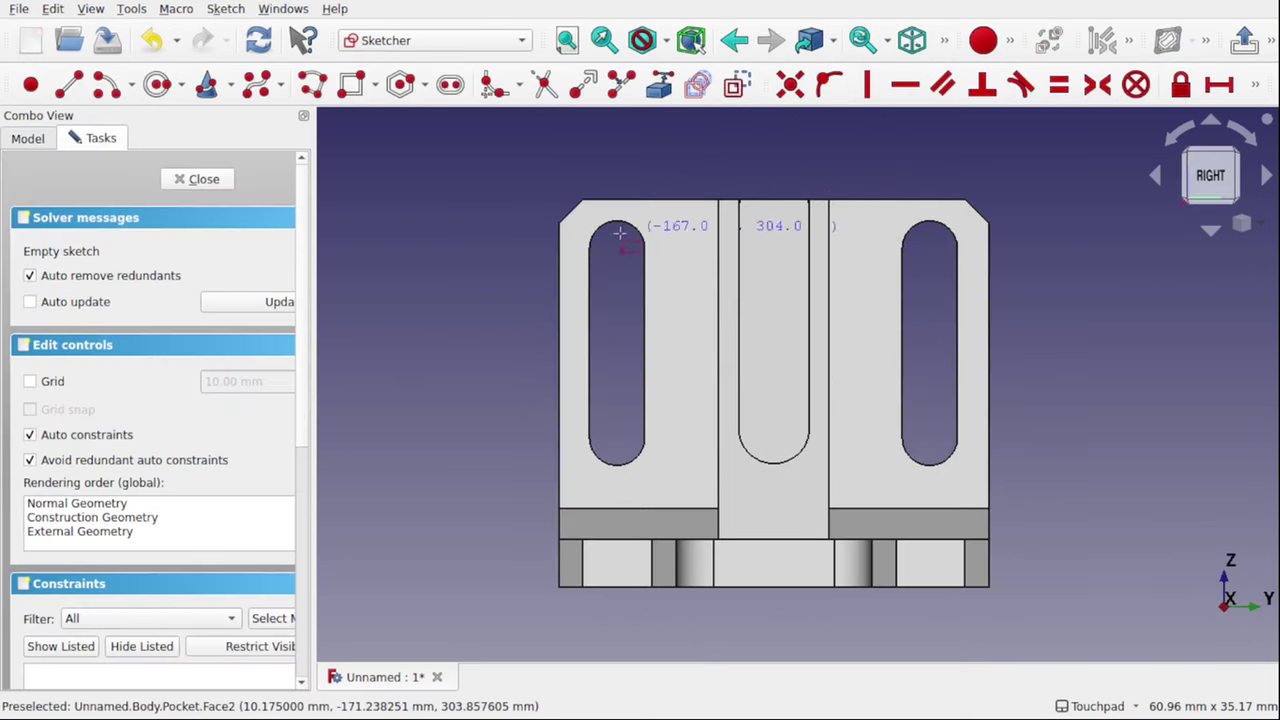
click(652, 480)
key(0)
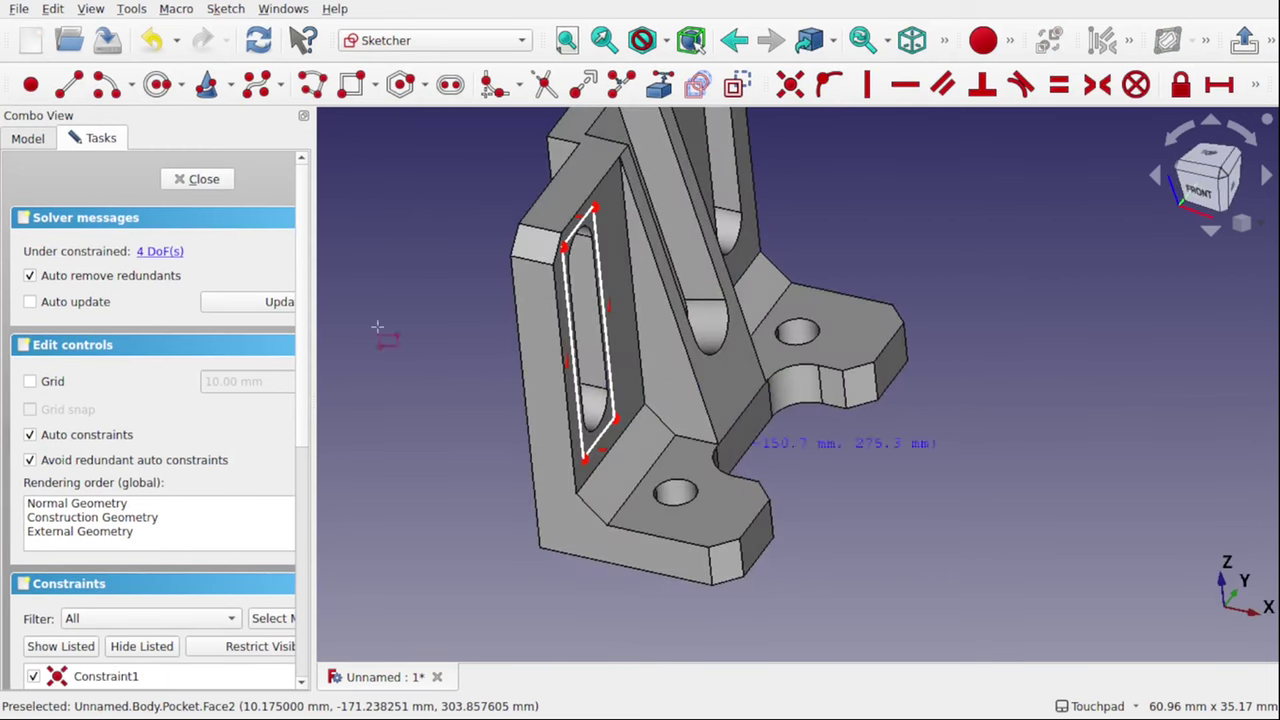
click(195, 182)
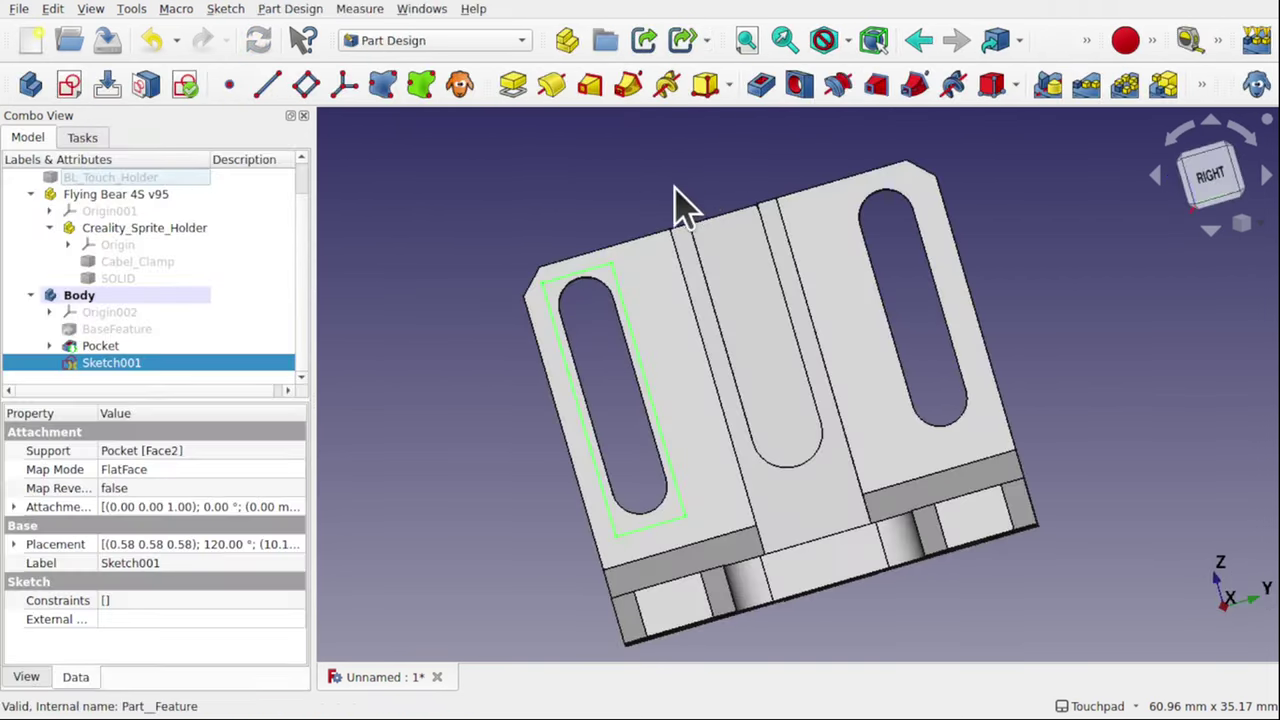
Pad the rectangle 3 mm in the reversed direction to fill the slot through the plate's thickness
key(0)
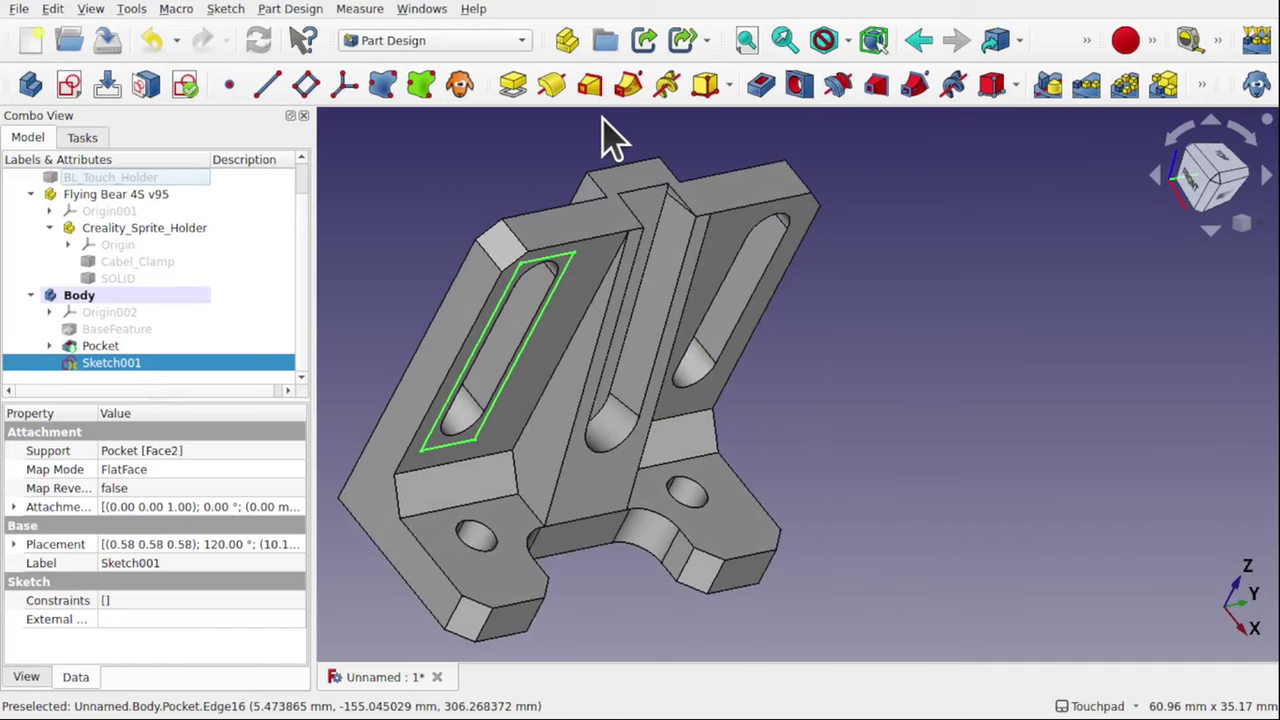
click(514, 86)
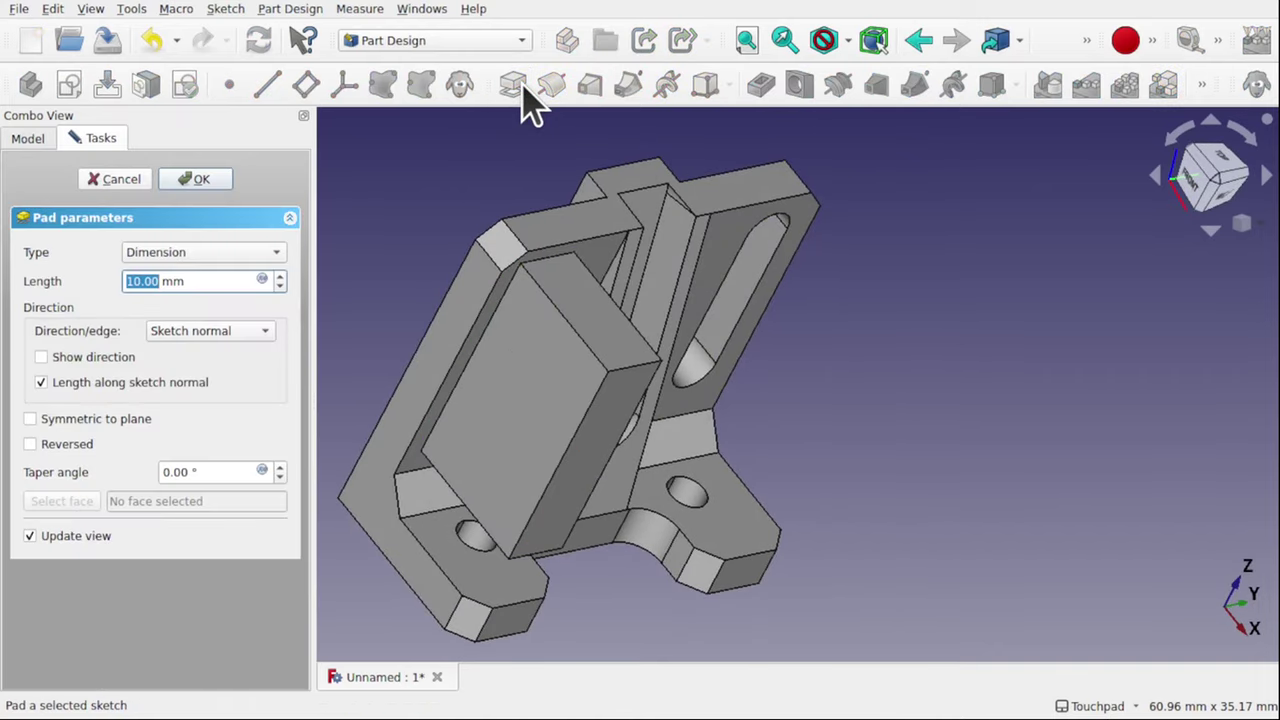
click(62, 446)
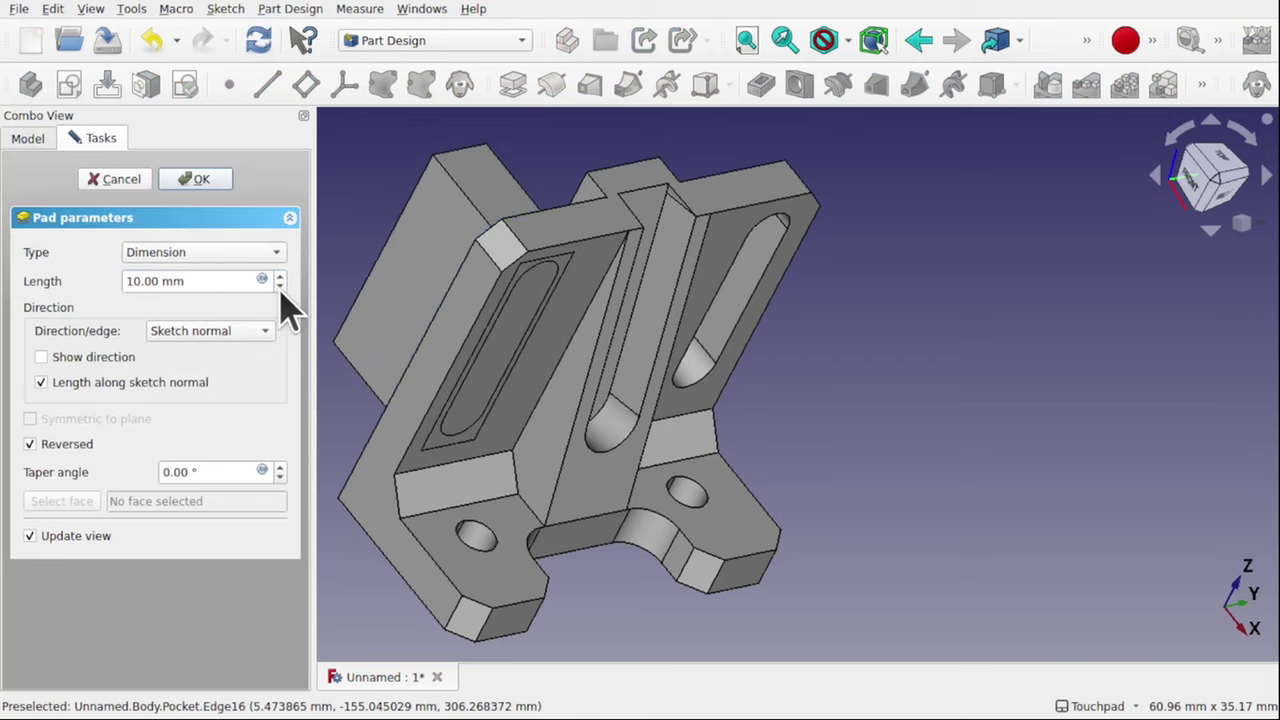
scroll(281, 286, down, 8)
drag(430, 275, 605, 370)
scroll(281, 279, up, 1)
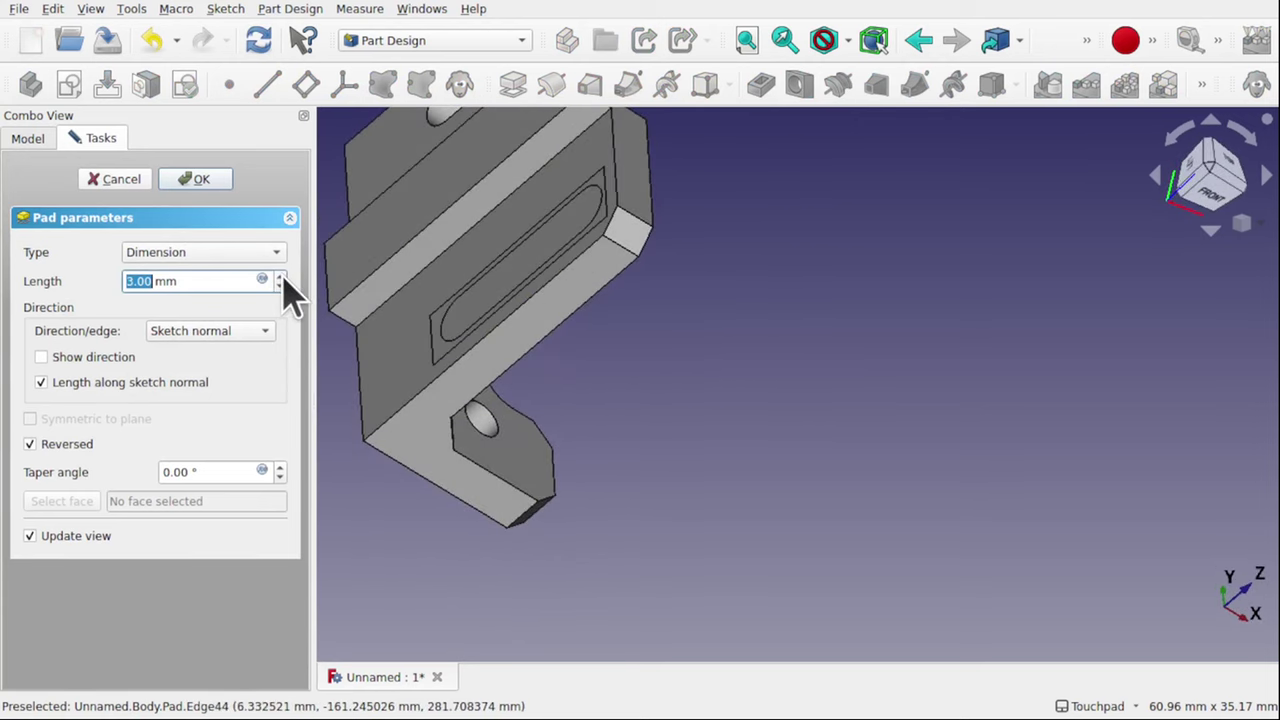
drag(600, 305, 451, 237)
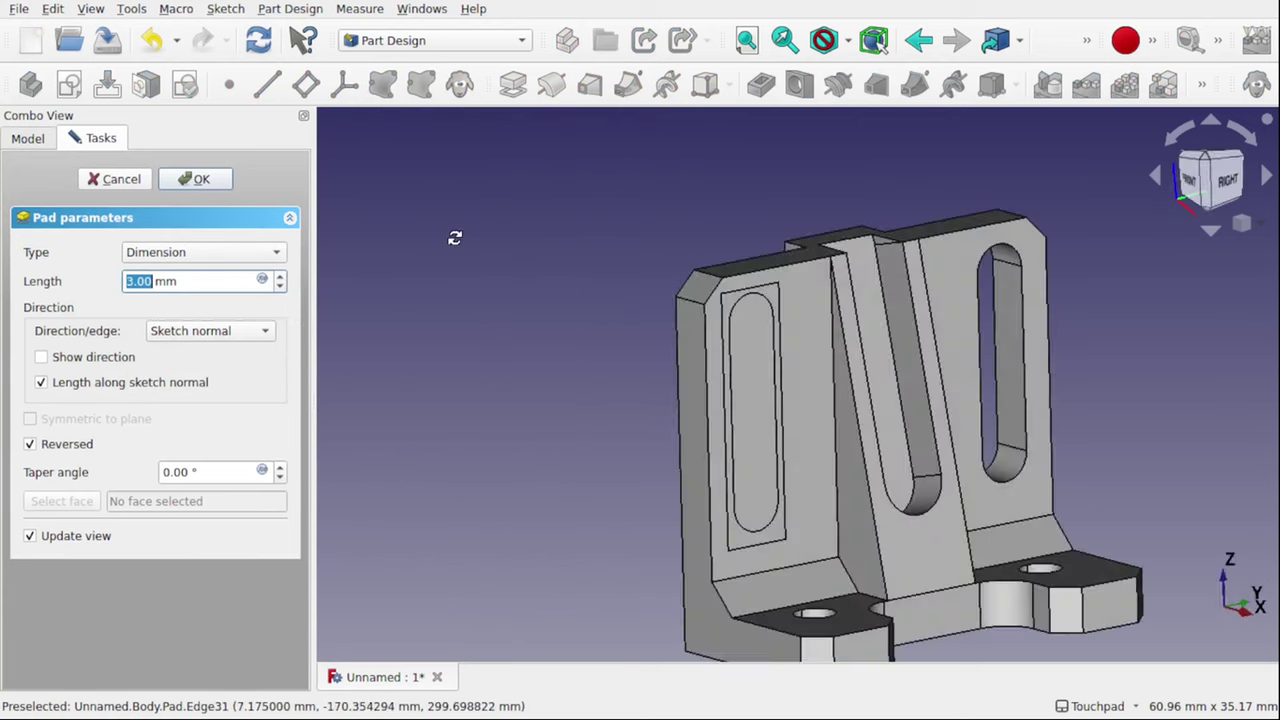
click(216, 184)
Set the Pad's Refine property to true to merge the filled area with the surrounding plate face
shift+drag(806, 428, 663, 303)
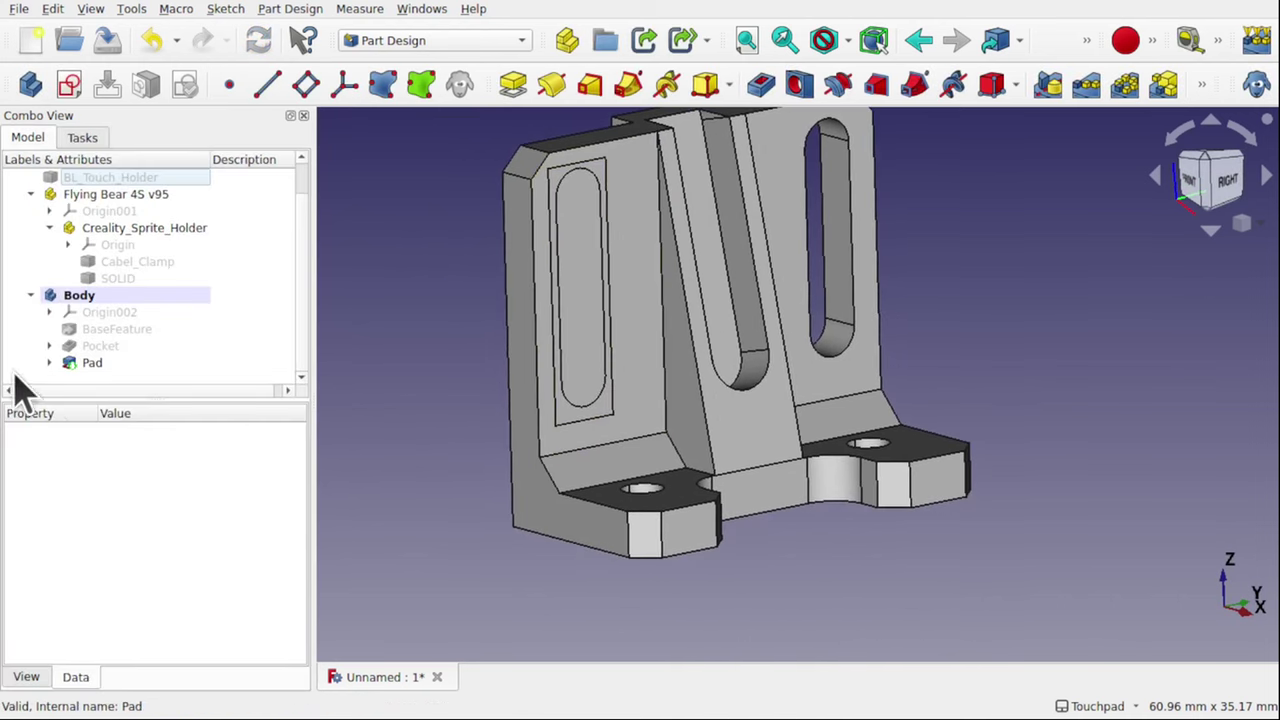
click(80, 363)
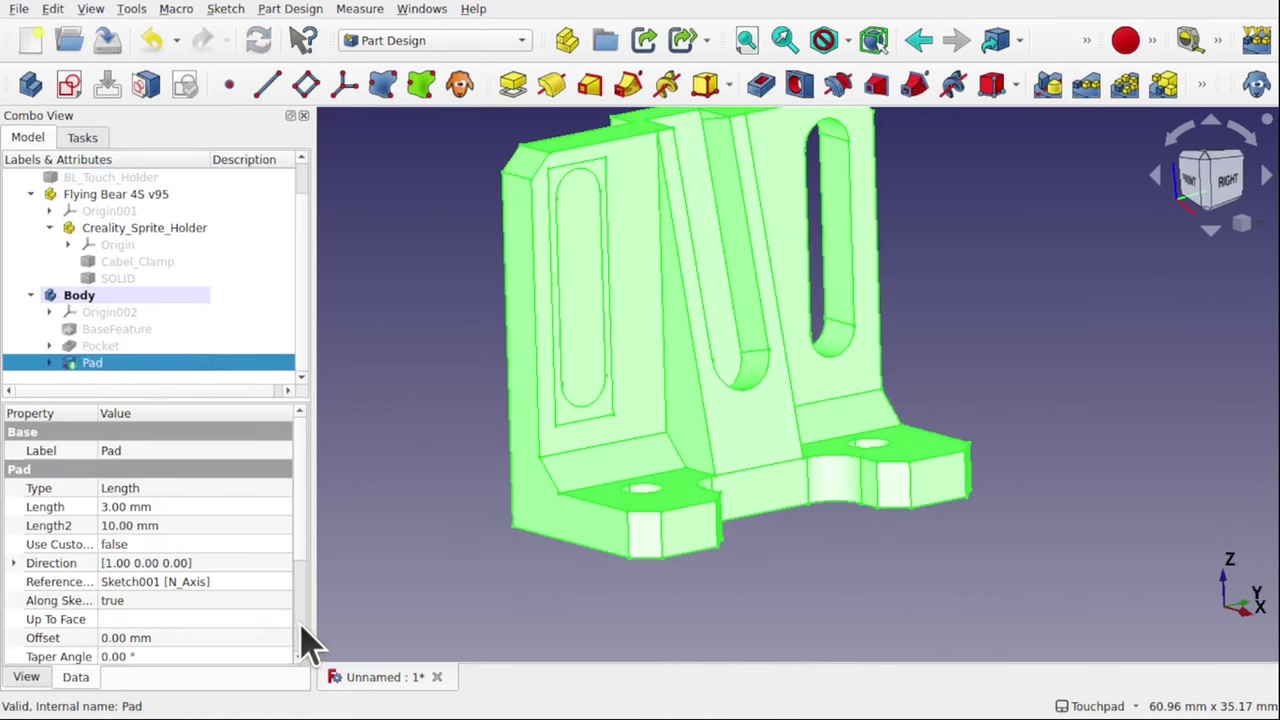
scroll(310, 645, down, 3)
click(170, 563)
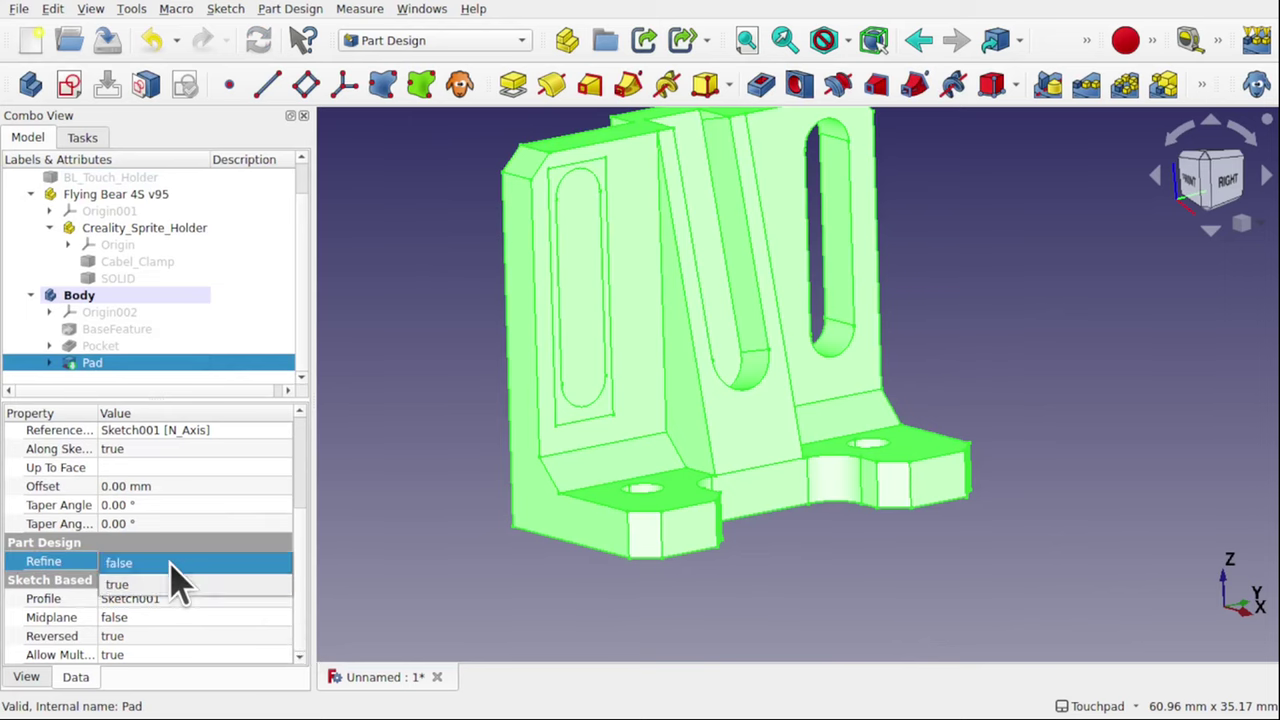
click(172, 588)
click(505, 530)
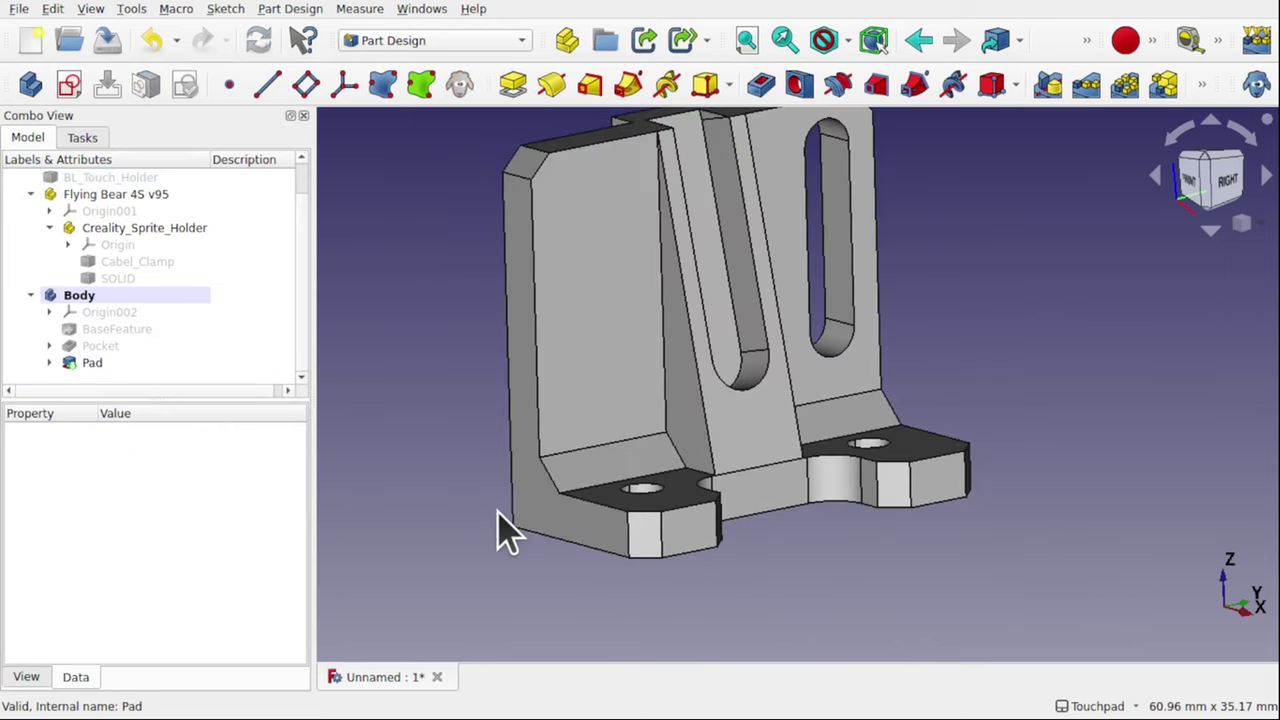
middle_drag(505, 530, 571, 249)
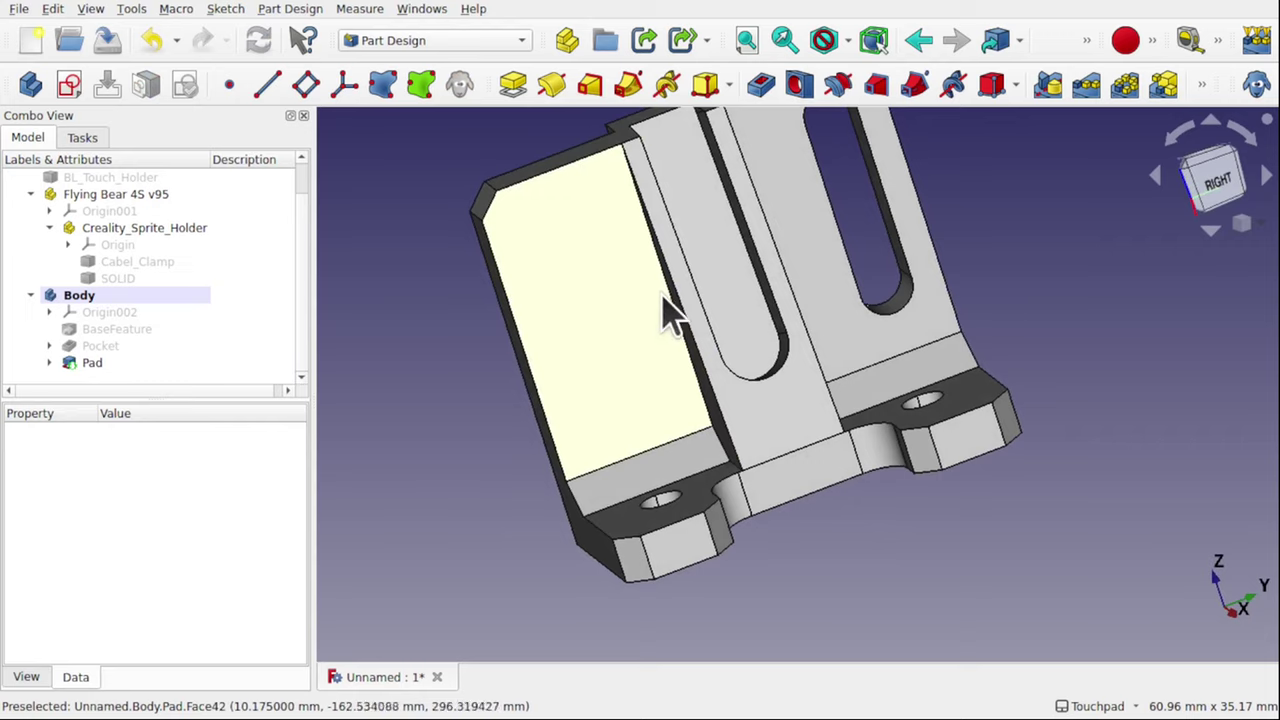